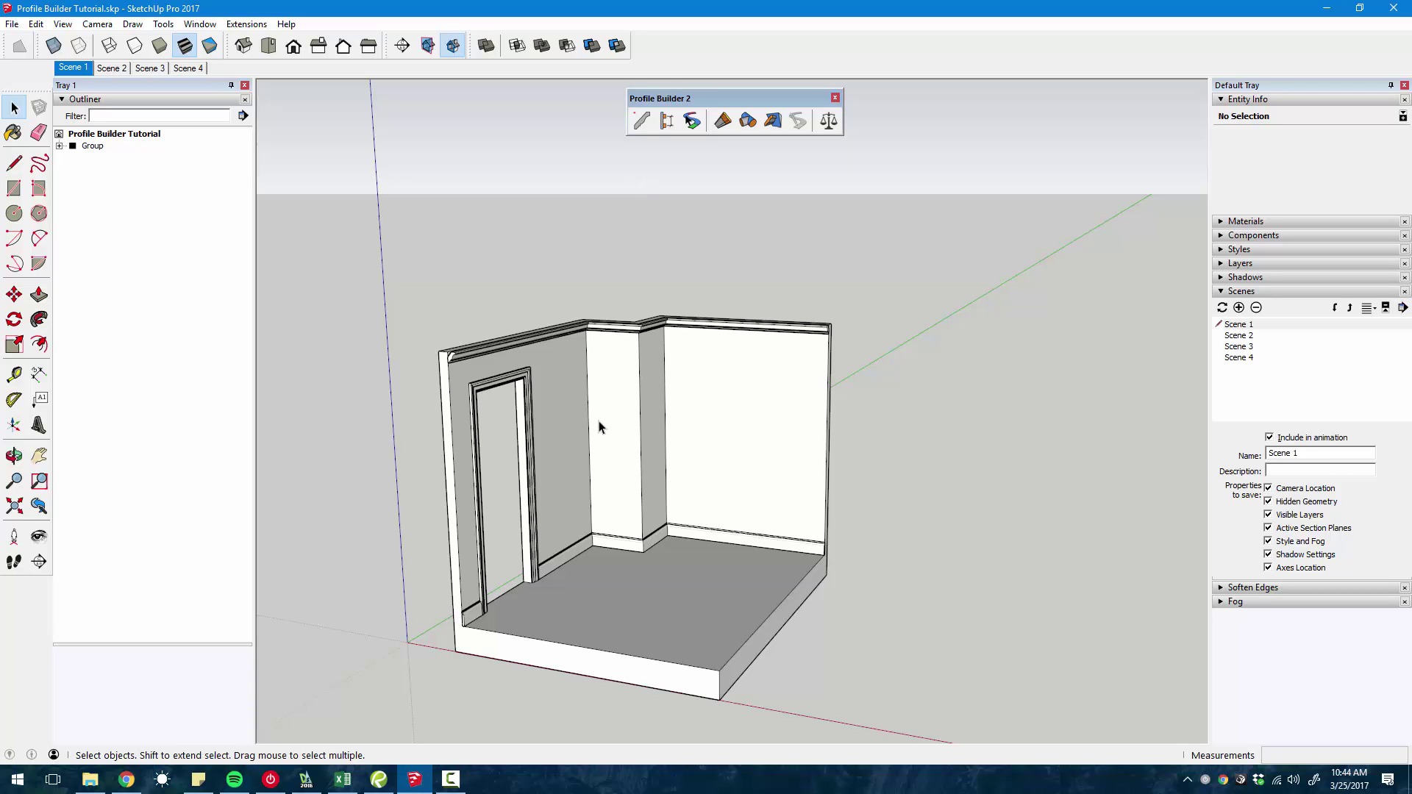
- Orbit and zoom in until the crown molding above the doorway fills the view
scroll(571, 434, "up", 3)
middle_click_drag(573, 423, 610, 414)
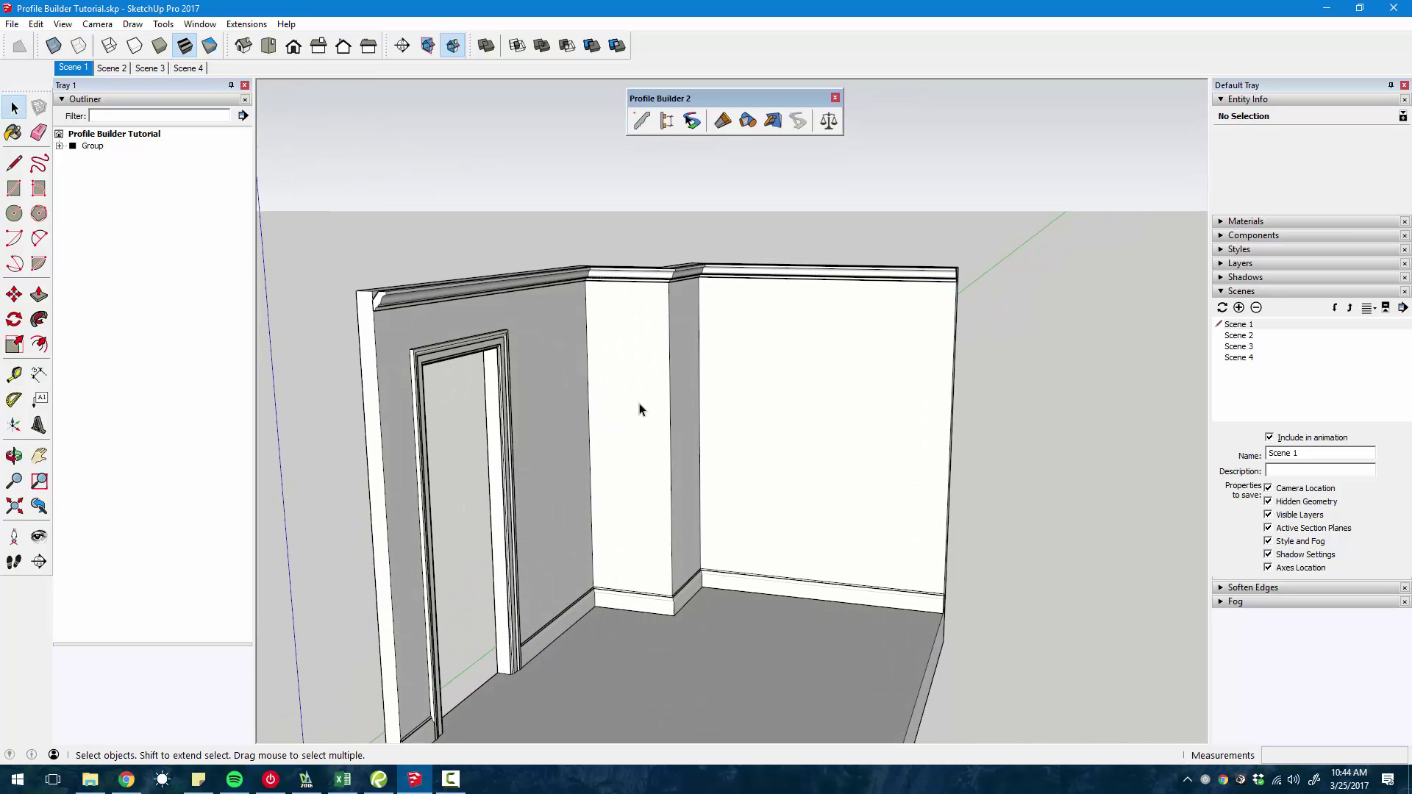
middle_click_drag(599, 395, 743, 374)
scroll(584, 325, "up", 5)
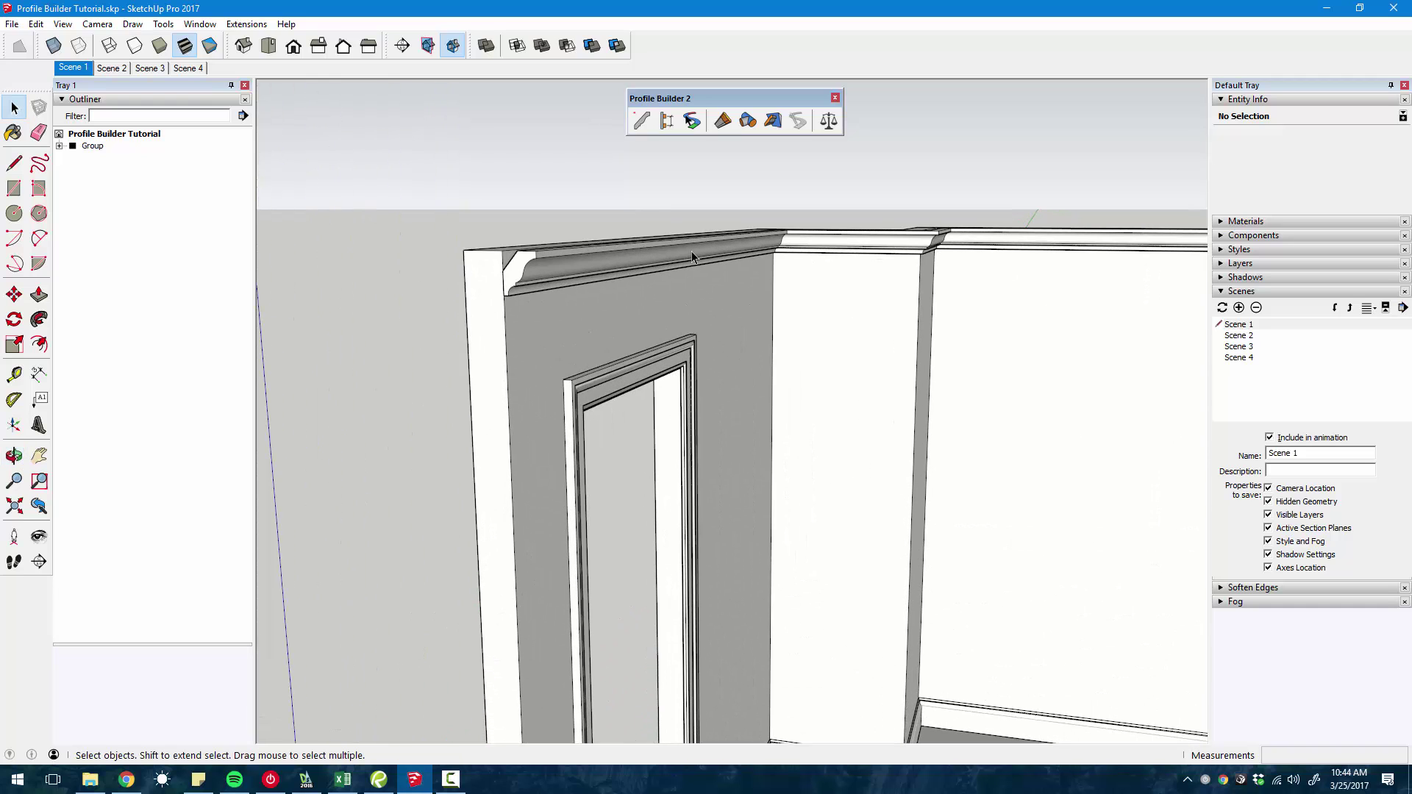
- Set the Profile Builder alignment to Bottom-Left and delete the room's old crown molding
left_click(642, 122)
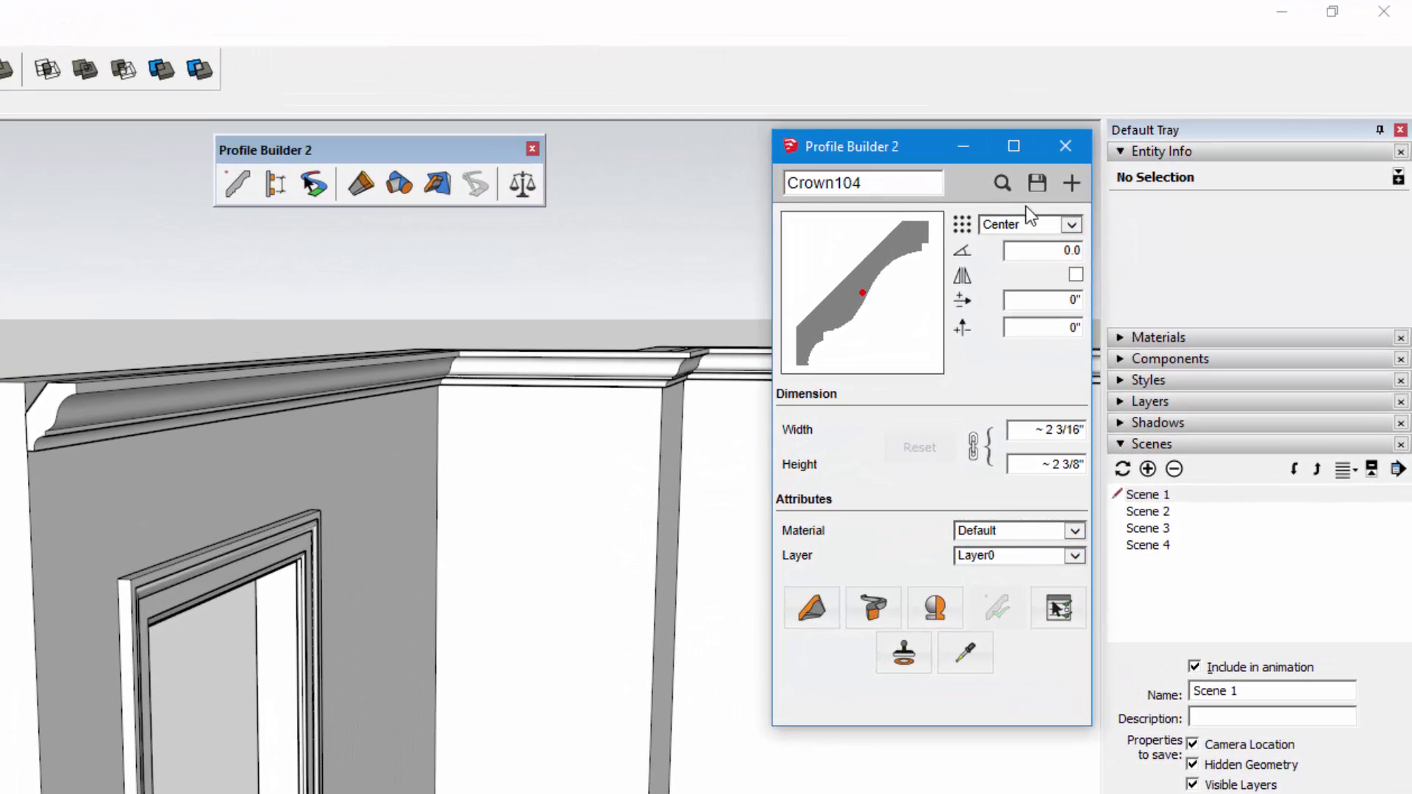
left_click(1029, 222)
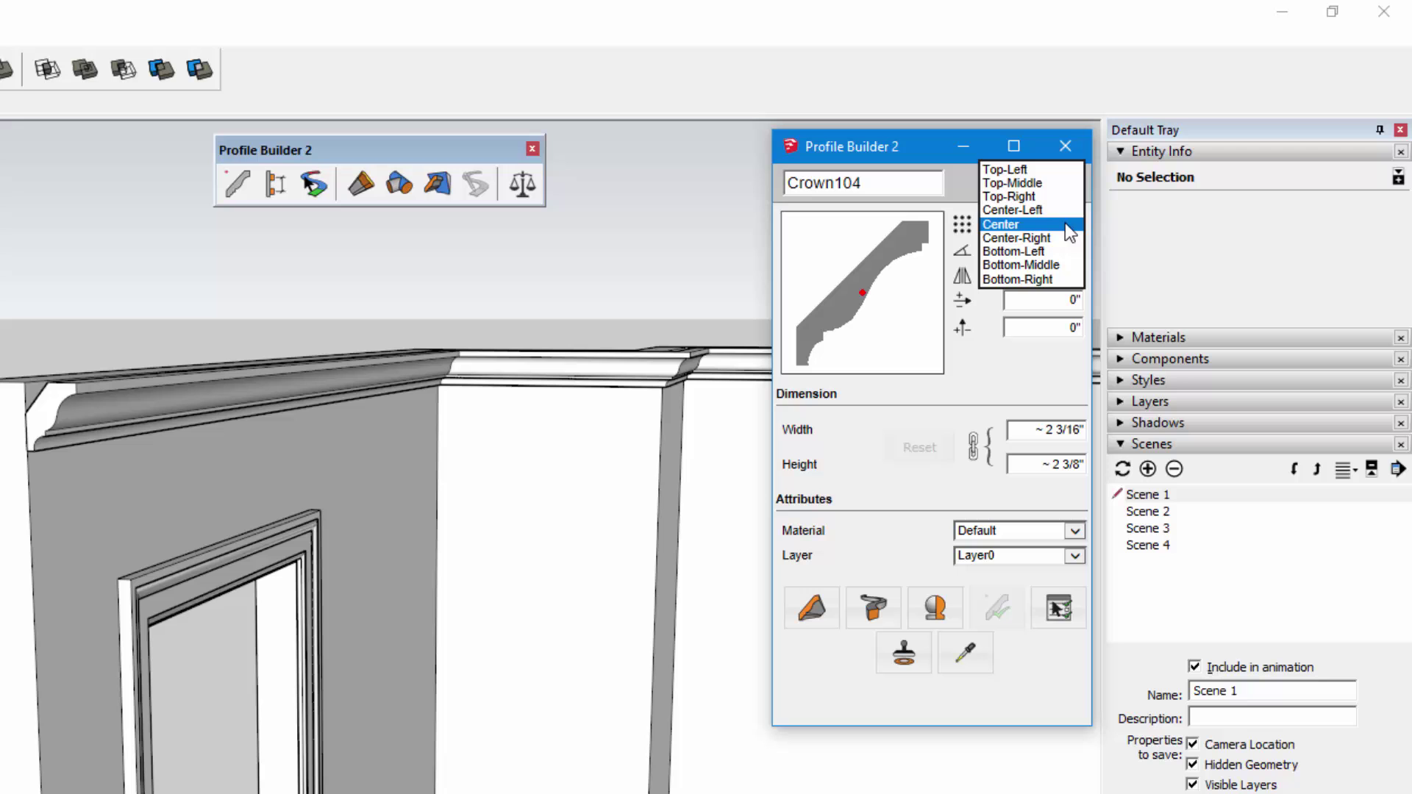
left_click(1024, 252)
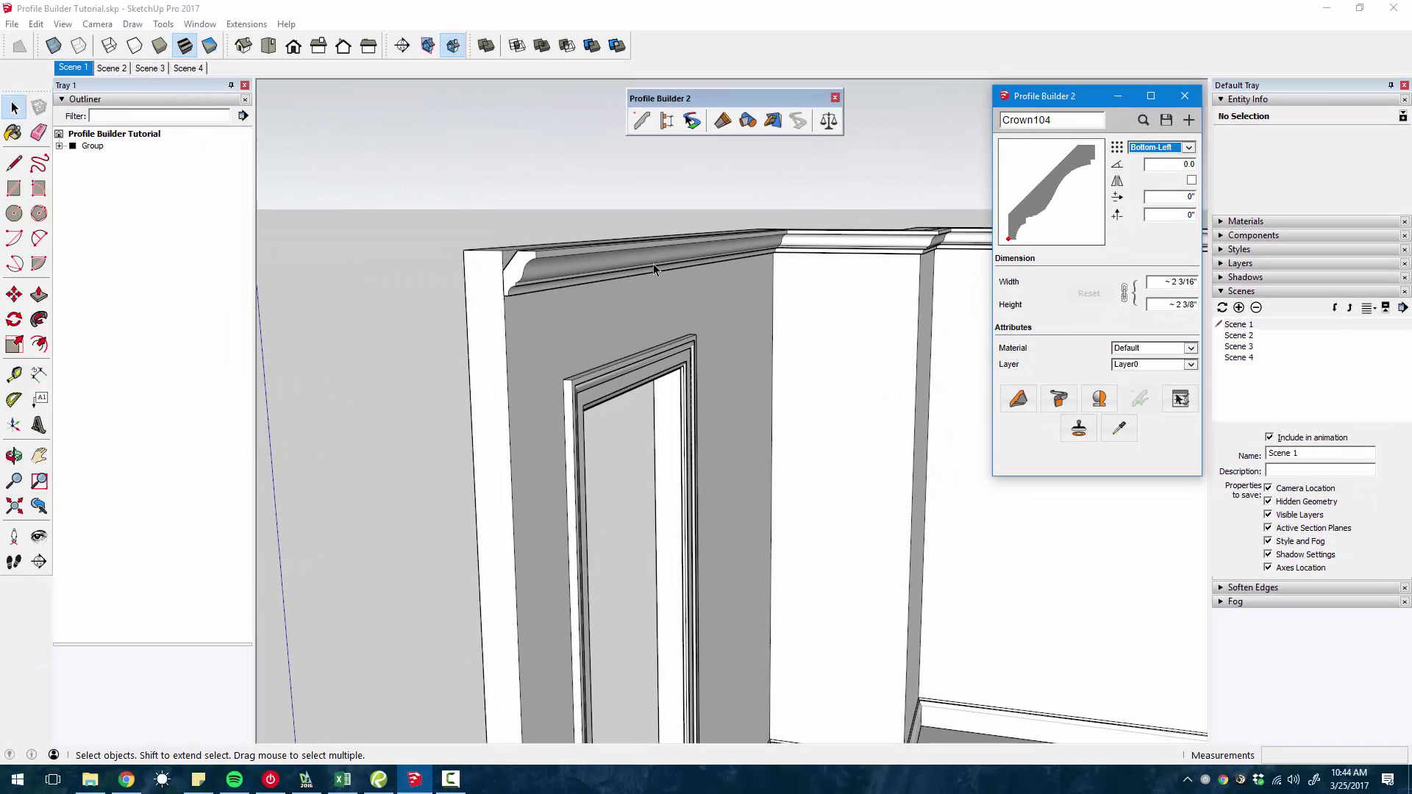
double_click(652, 263)
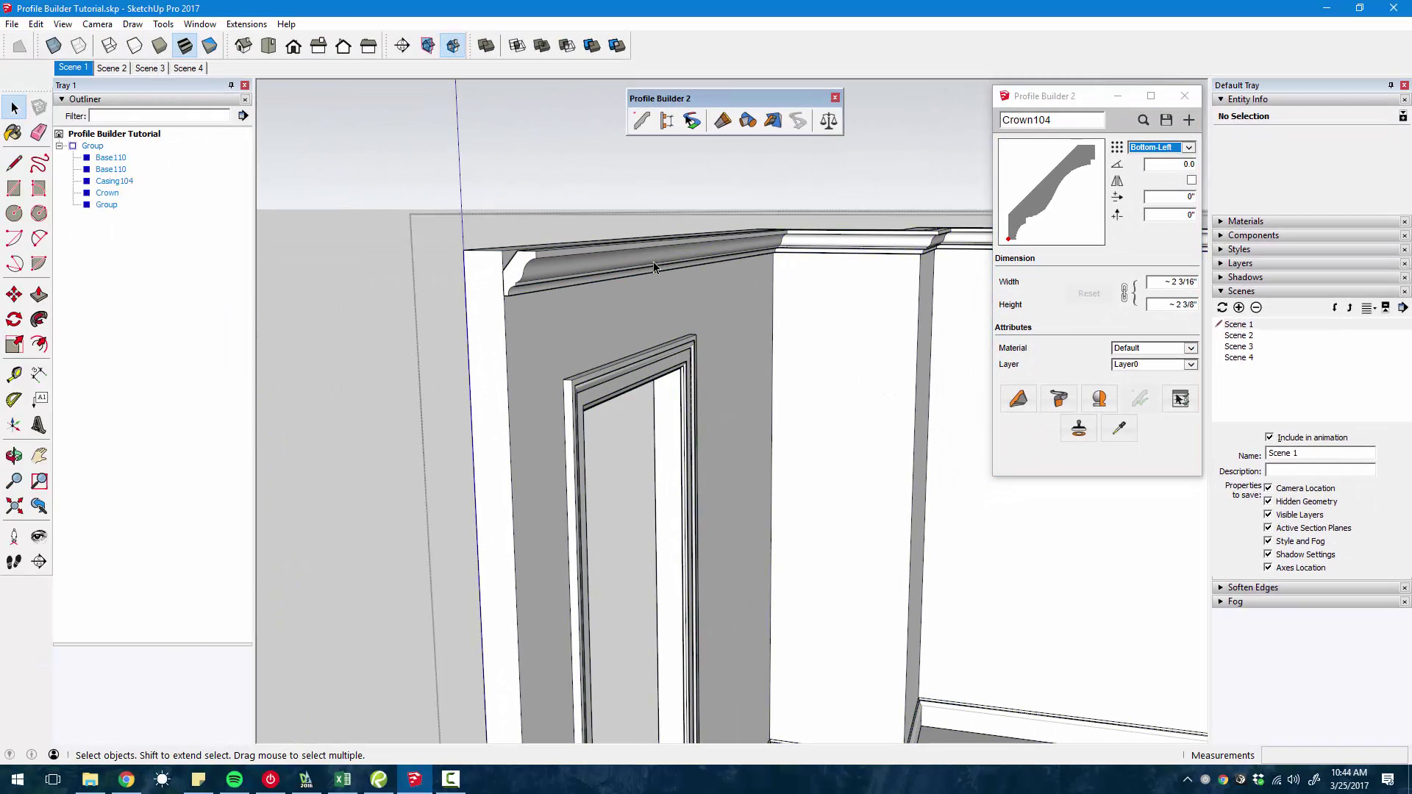
left_click(653, 262)
key("Delete")
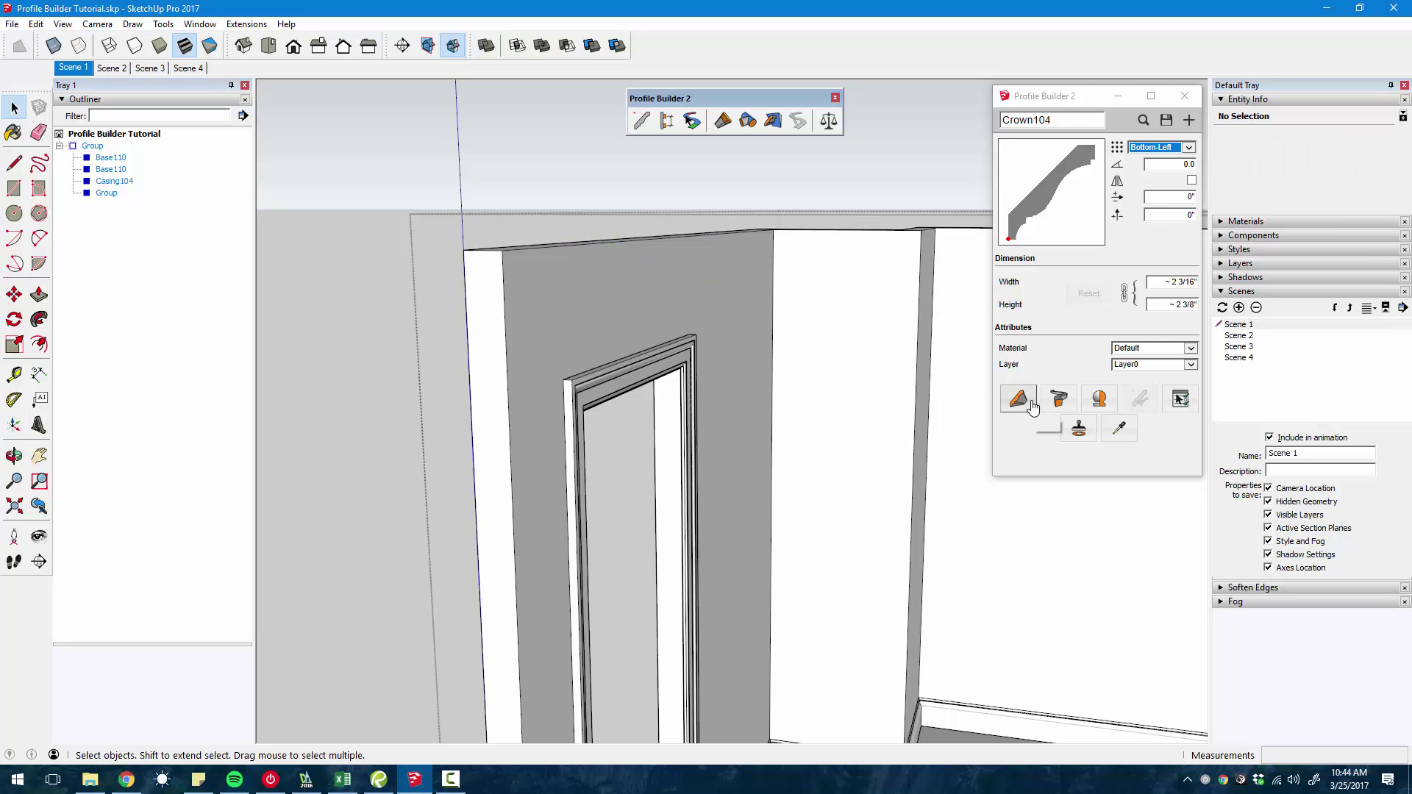
- Build a Crown104 molding along the top wall corners and inspect it at the corner pillar
left_click(1033, 405)
left_click(502, 251)
middle_click_drag(577, 258, 806, 277)
left_click(806, 232)
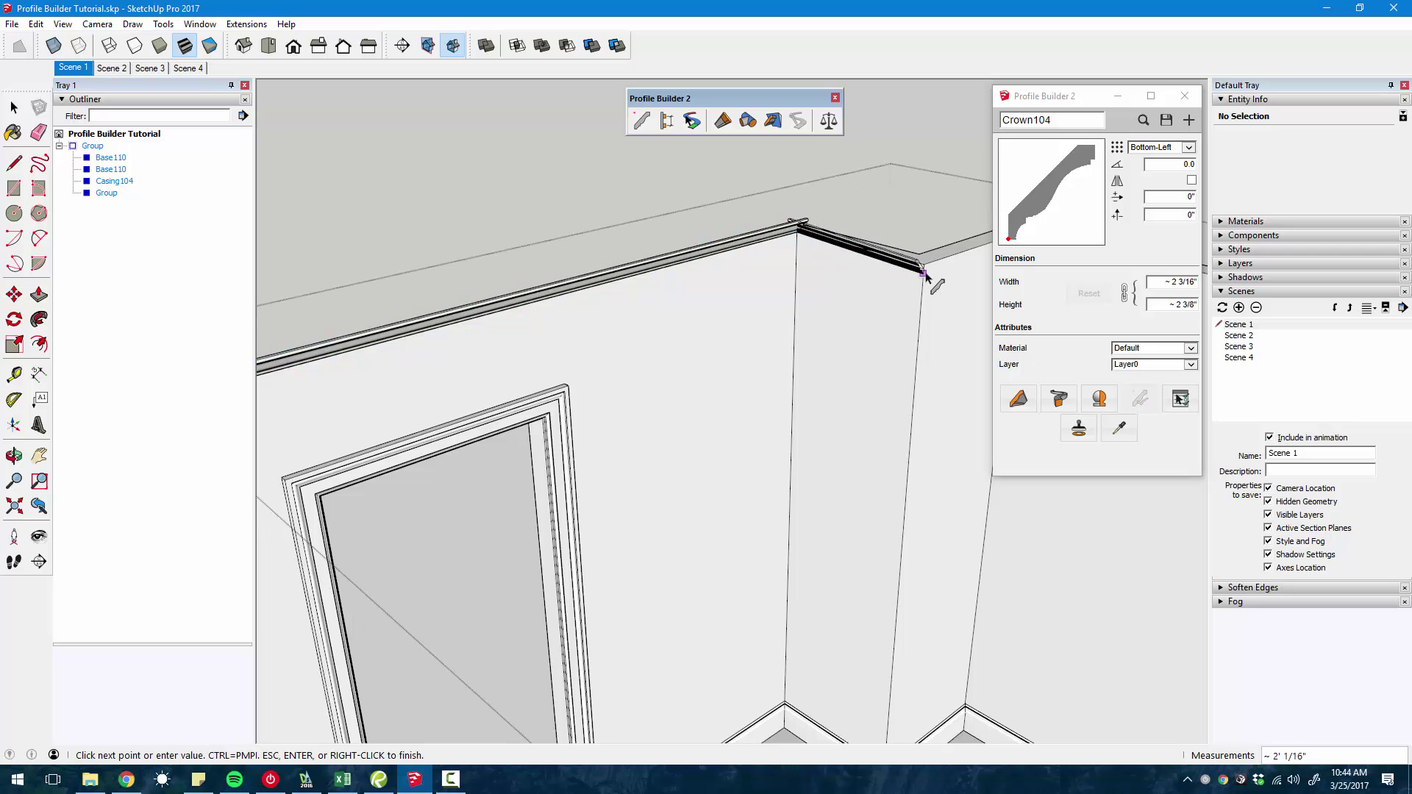
left_click(921, 257)
scroll(858, 295, "down", 3)
scroll(878, 264, "up", 4)
double_click(887, 234)
middle_click_drag(784, 312, 801, 266)
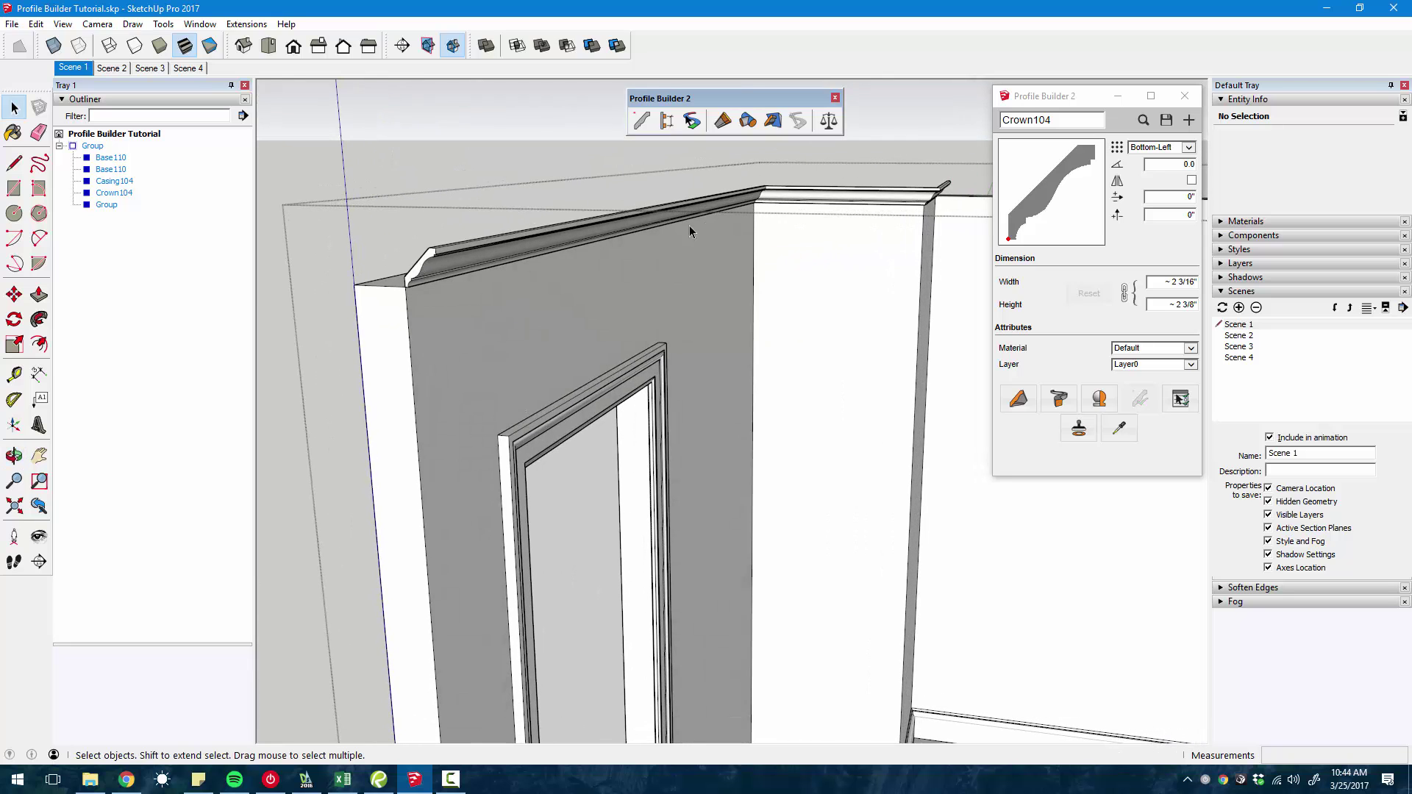
scroll(741, 183, "up", 8)
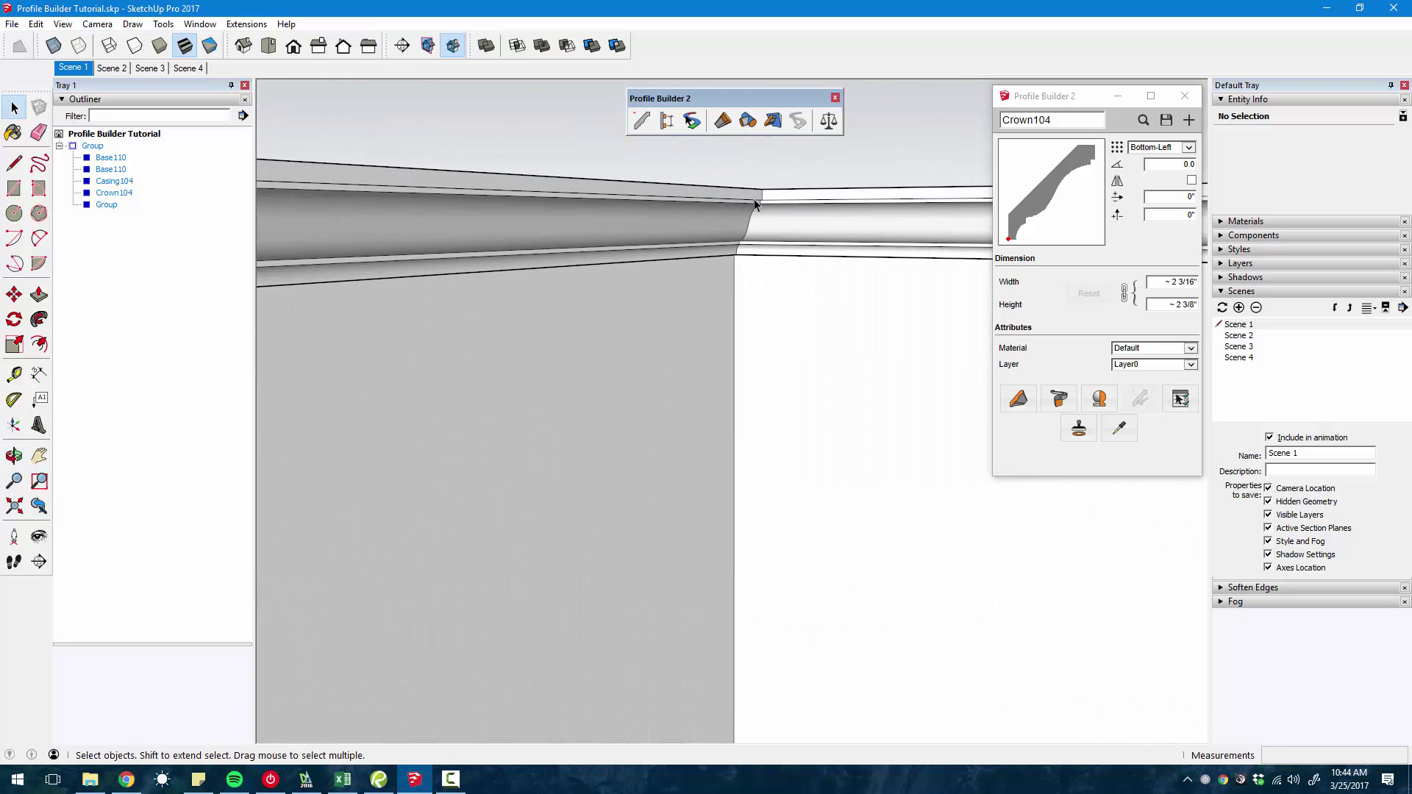
mouse_move(643, 287)
middle_mouse_down()
mouse_move(699, 324)
mouse_move(431, 410)
mouse_move(769, 438)
mouse_move(766, 372)
mouse_move(765, 400)
mouse_move(804, 338)
mouse_move(719, 365)
mouse_move(721, 315)
mouse_move(731, 350)
mouse_move(867, 365)
mouse_move(724, 349)
middle_mouse_up()
- Scroll through the crown profile library in Select Profile, then close it
scroll(691, 352, "down", 6)
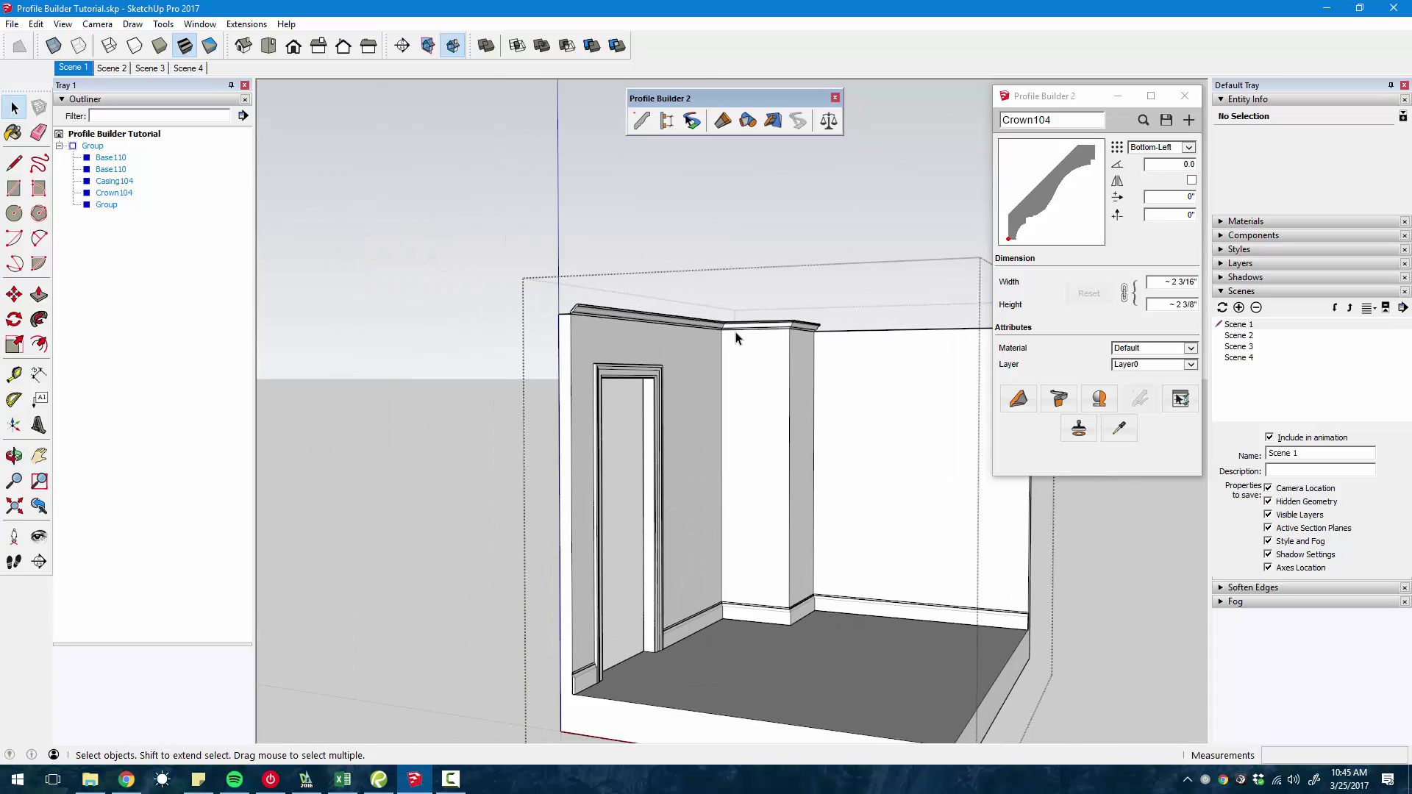
scroll(761, 468, "down", 5)
middle_click_drag(690, 400, 711, 436)
scroll(712, 436, "up", 3)
left_click(1142, 120)
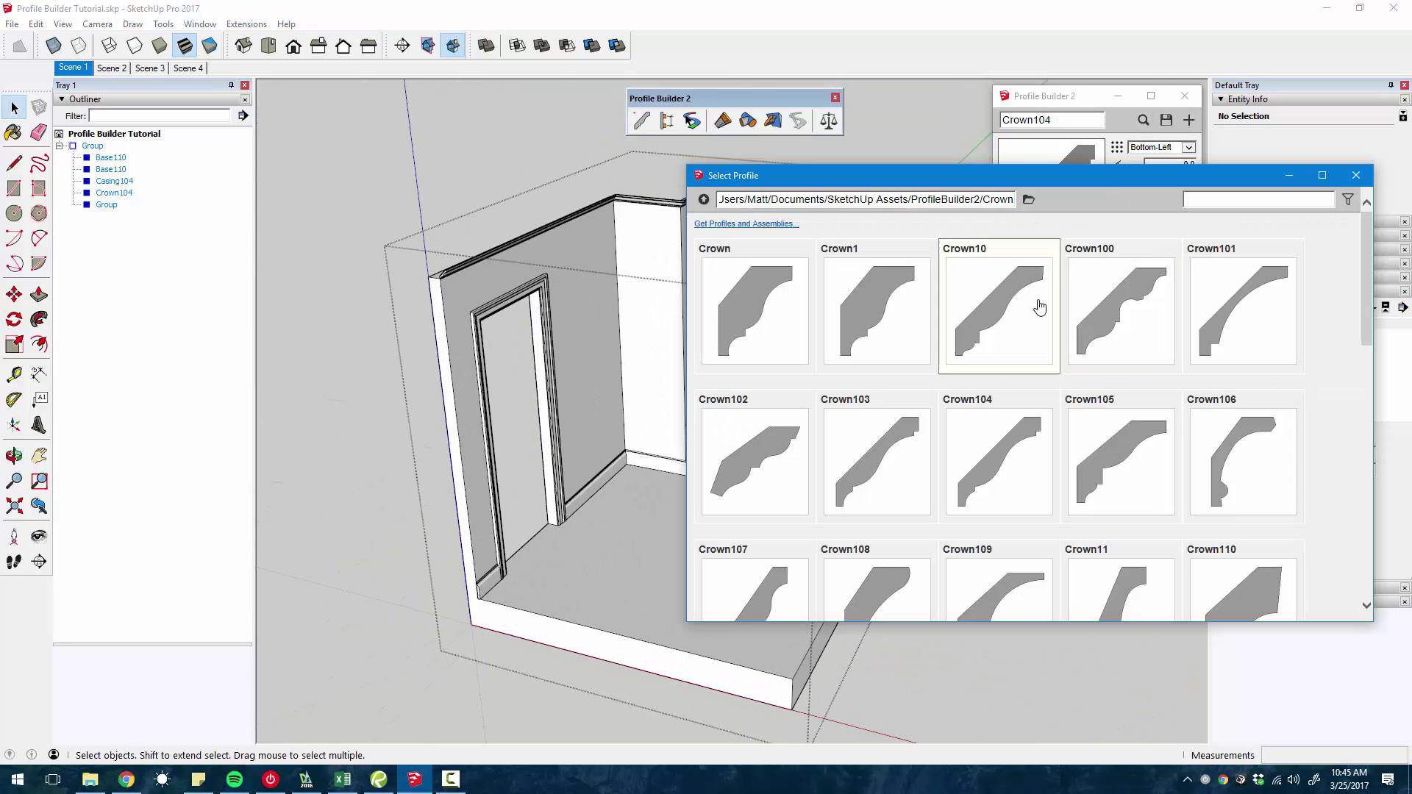
scroll(1045, 327, "down", 1)
scroll(1045, 326, "down", 1)
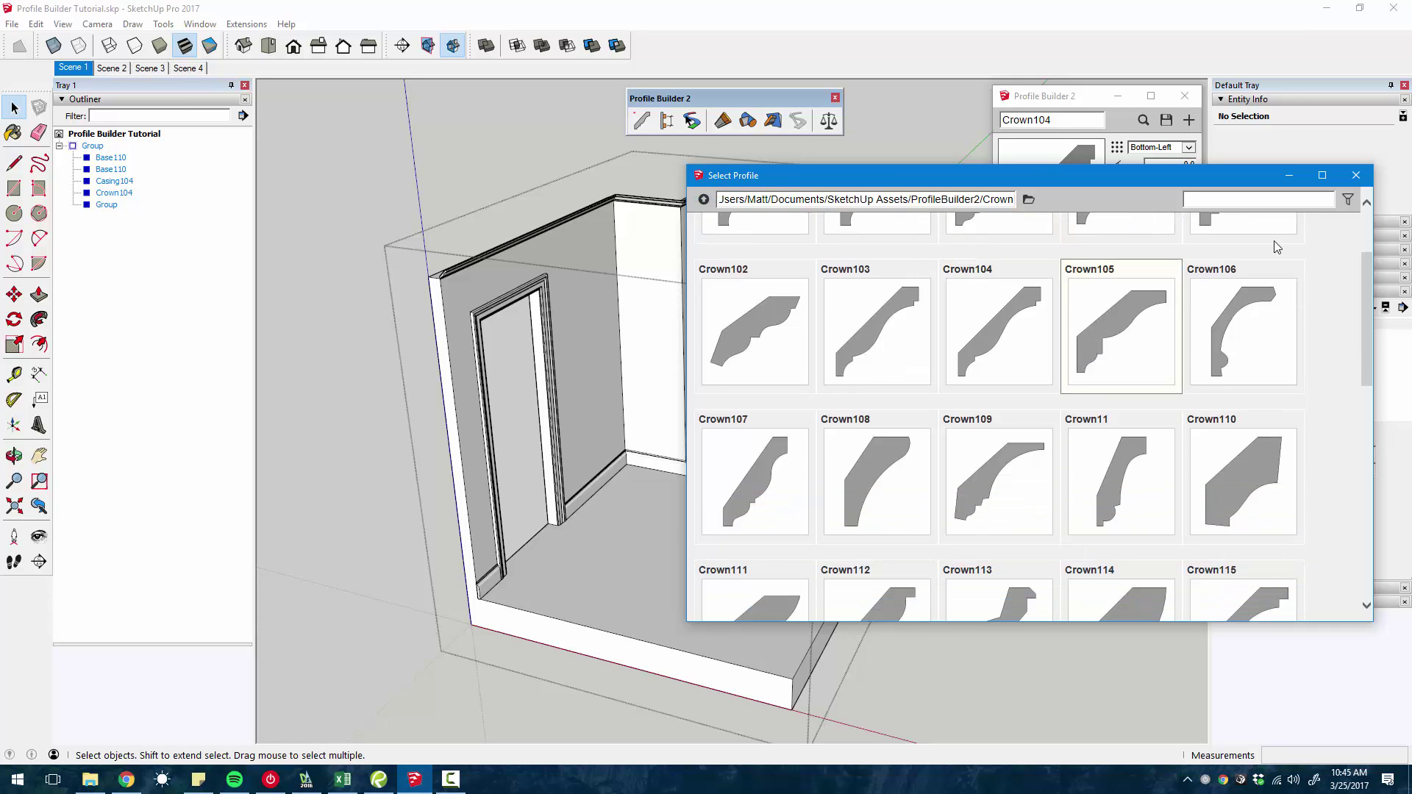
left_click(1357, 177)
- Exit the room group and switch to Scene 2
middle_click_drag(750, 388, 679, 410)
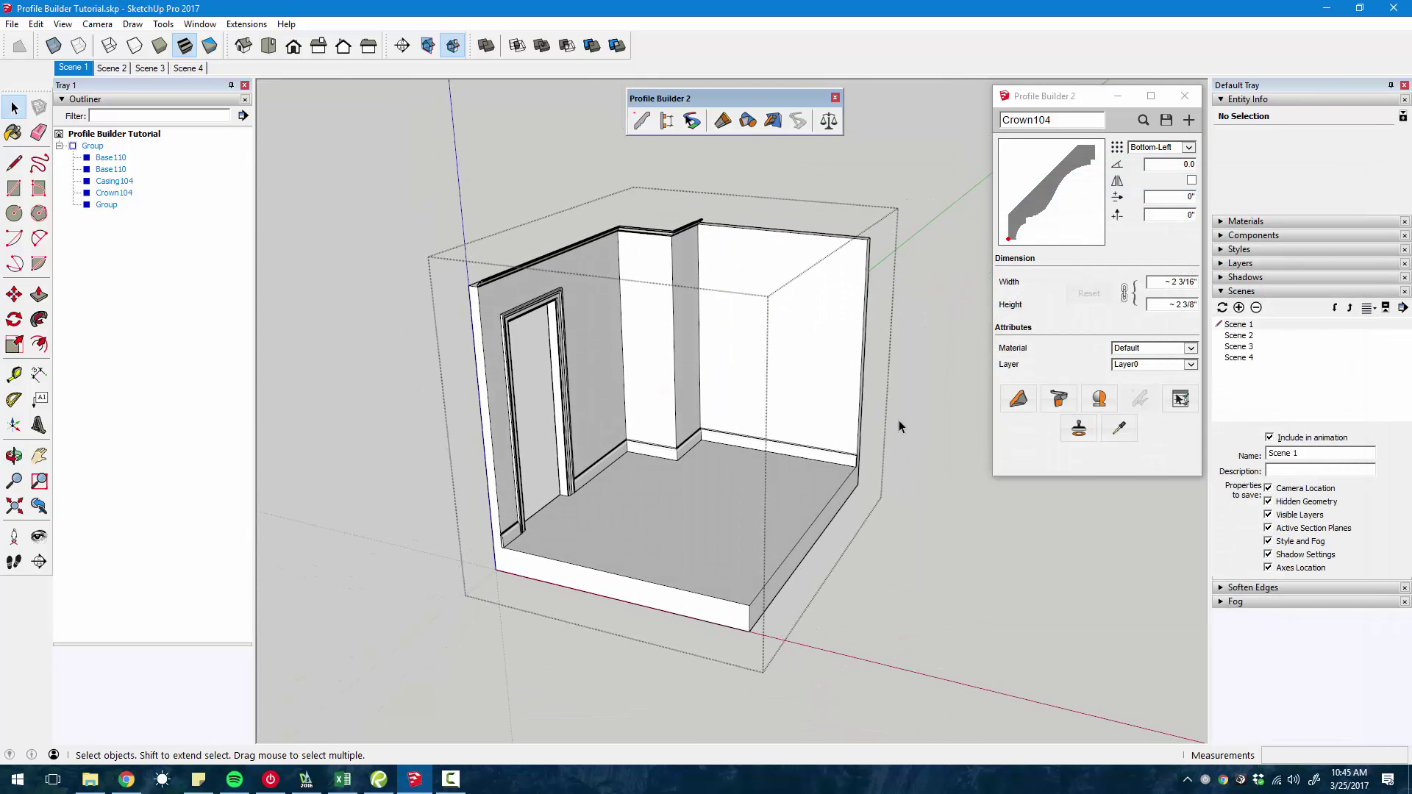
left_click(899, 421)
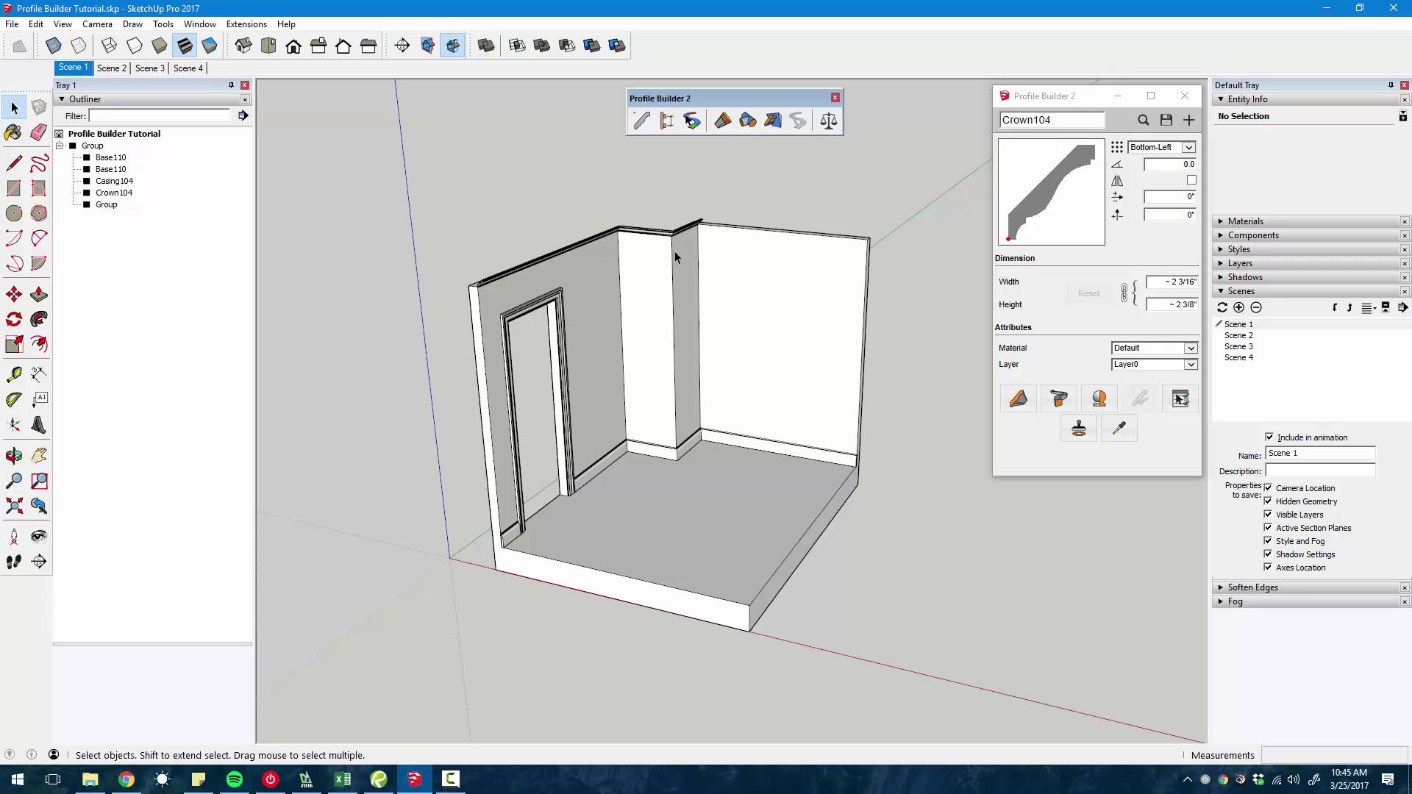
left_click(120, 68)
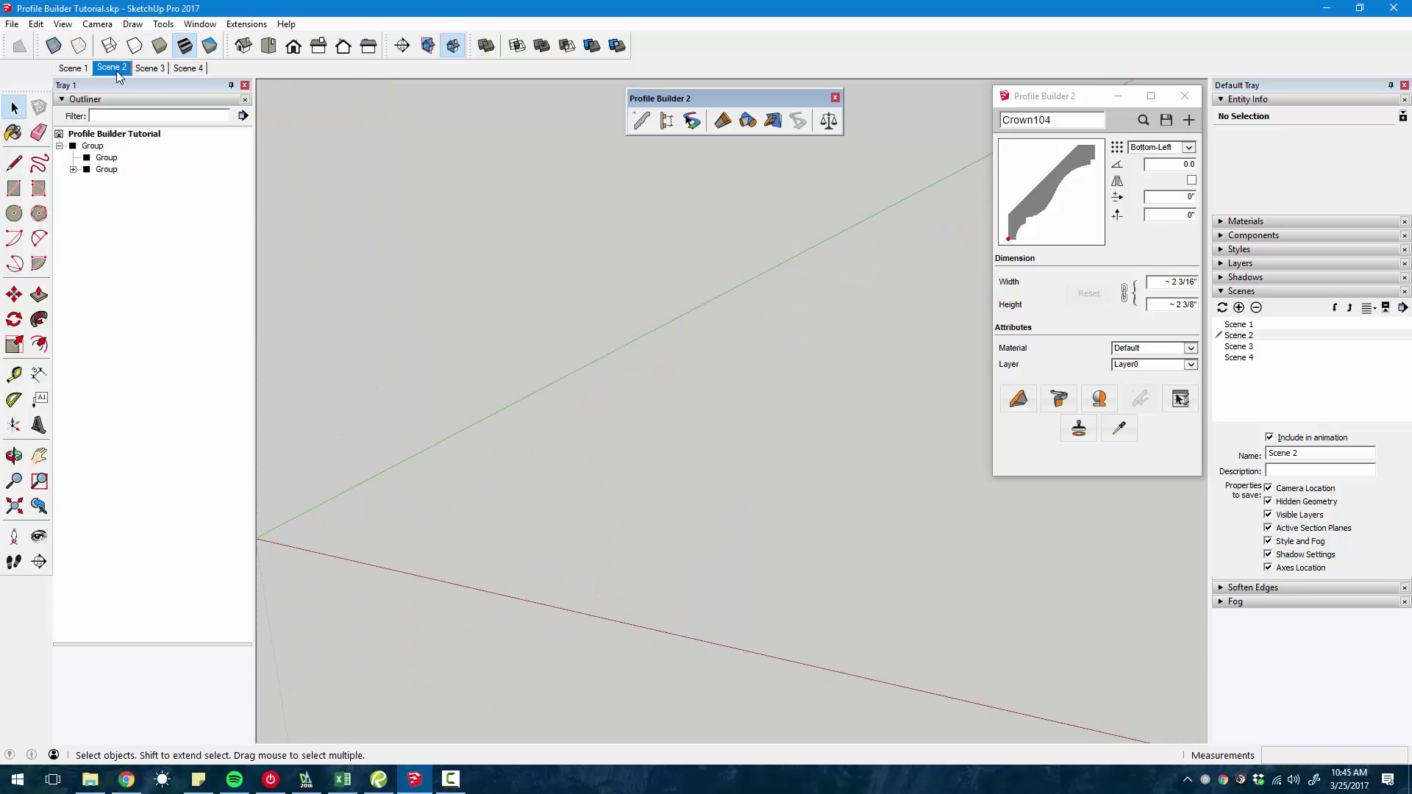
- Close the Profile Builder window and open PB Assembler beside the model
left_click(1183, 95)
left_click(666, 121)
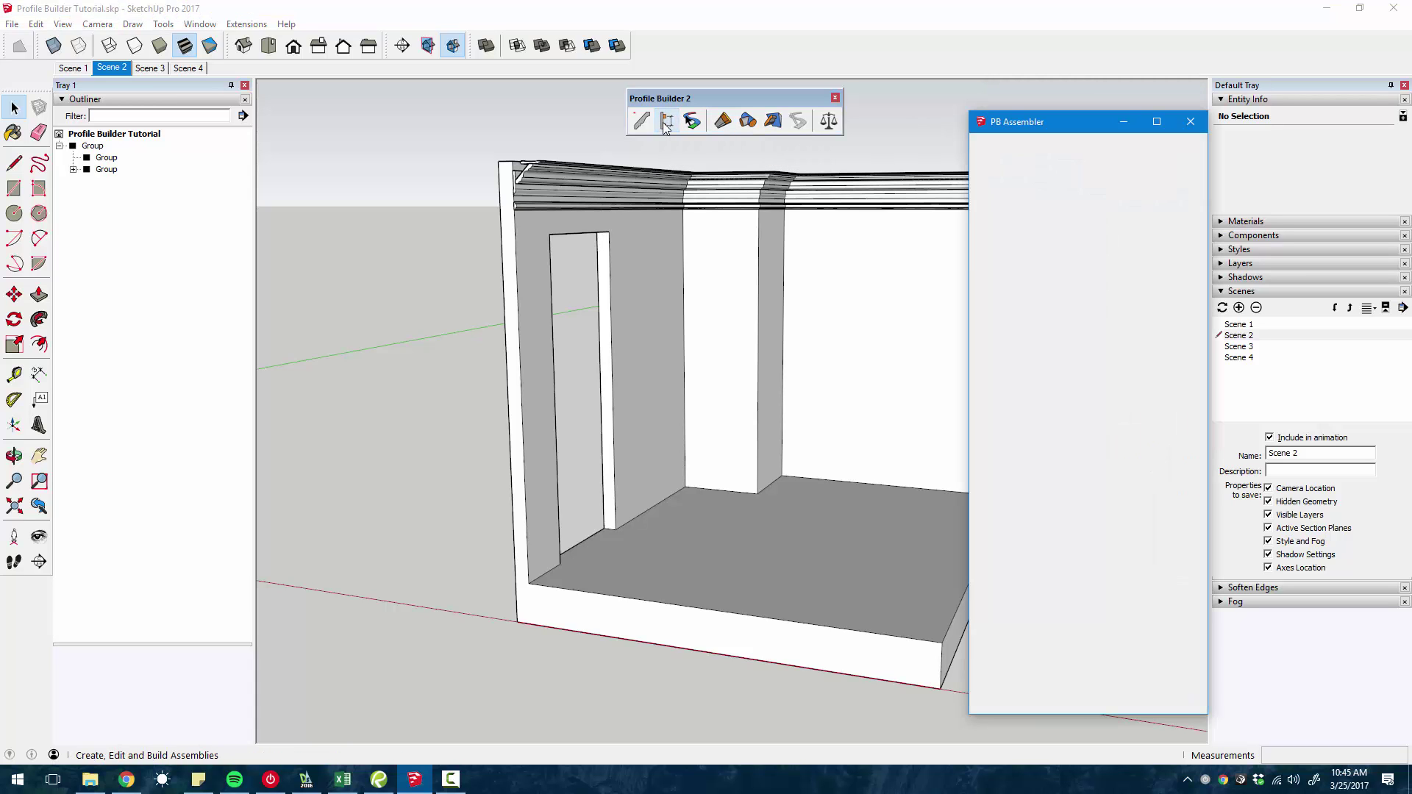
mouse_move(1034, 116)
left_mouse_down()
mouse_move(1051, 112)
mouse_move(1039, 101)
left_mouse_up()
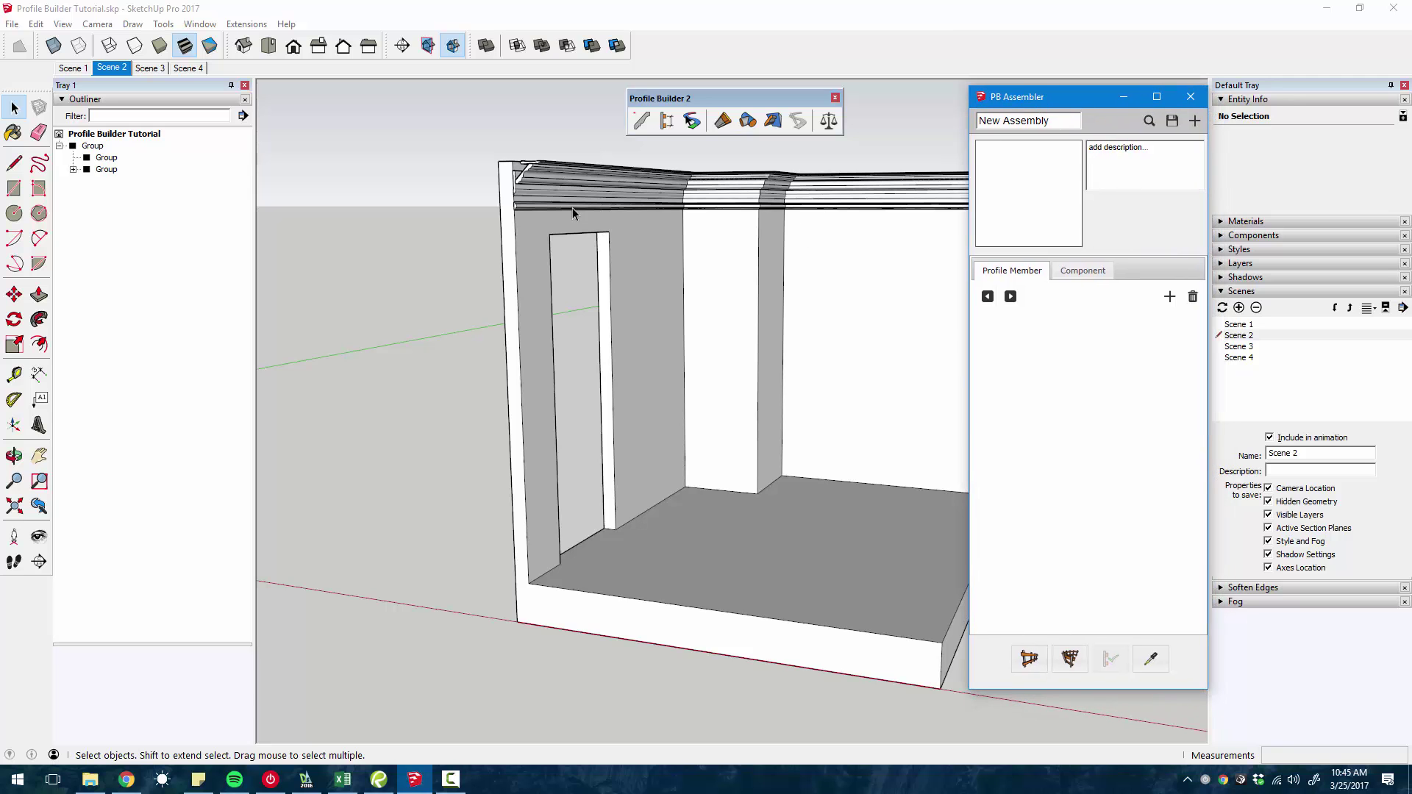
scroll(544, 184, "up", 10)
- Enter the crown-molding group and select its N-1605 crown piece and WMSBASE board
middle_click_drag(521, 226, 571, 218)
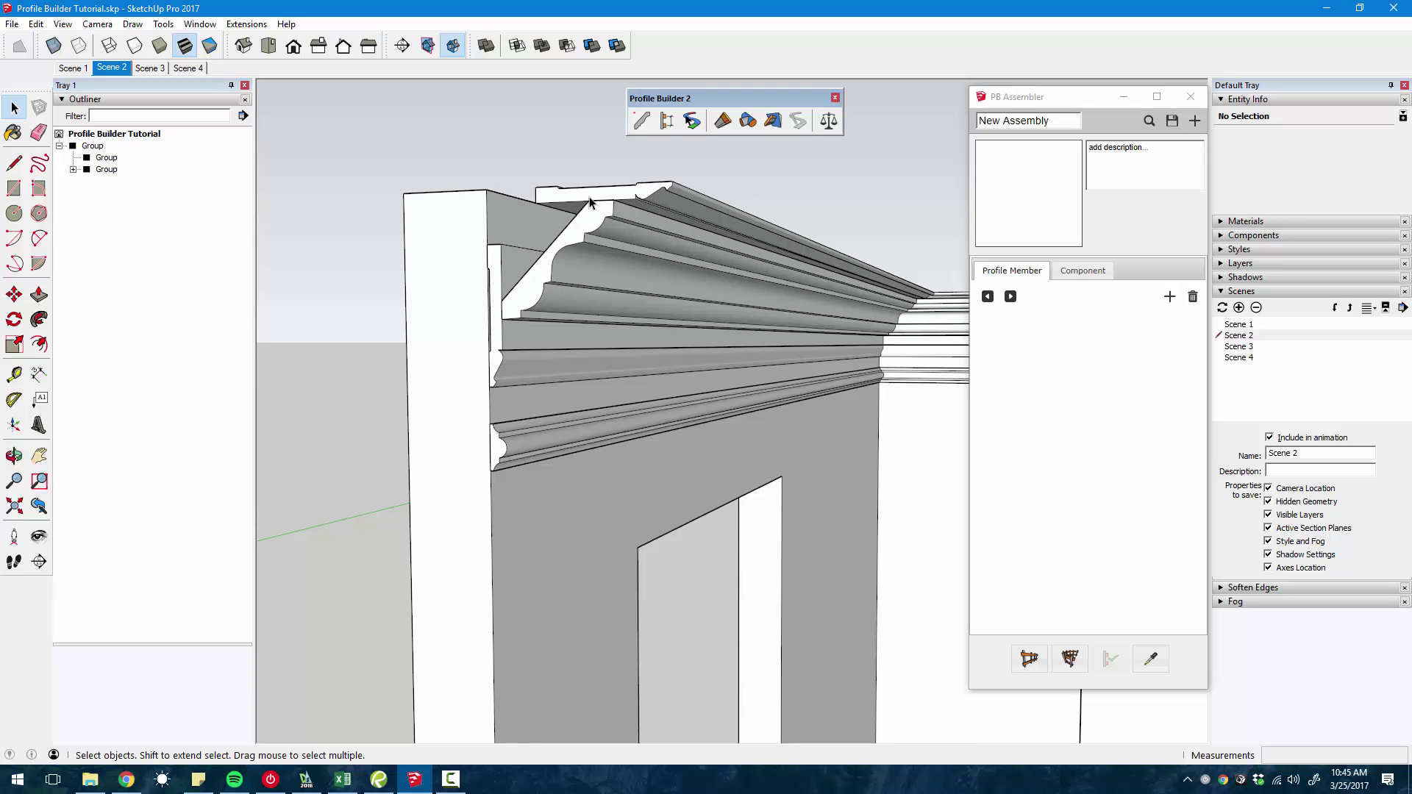
left_click(589, 201)
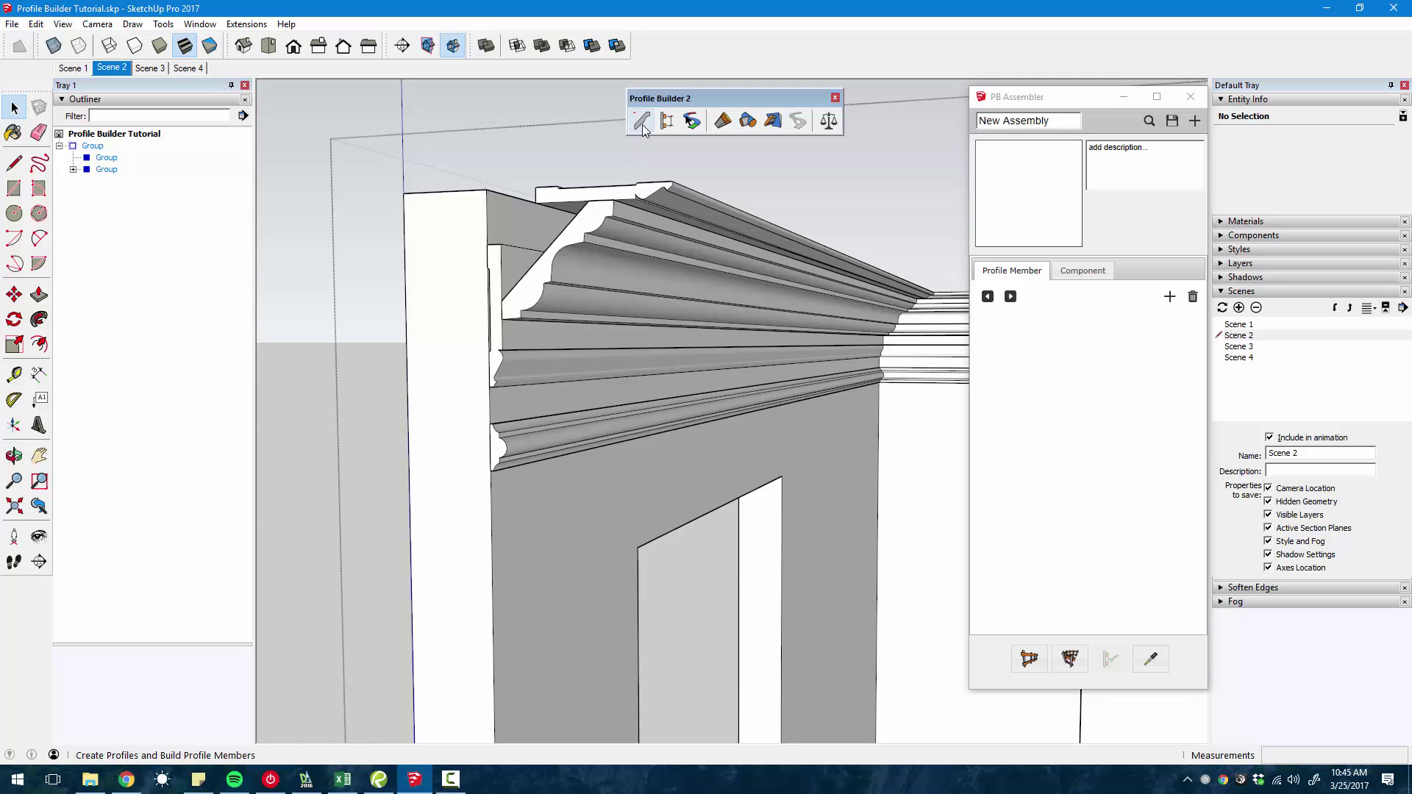
left_click(501, 446)
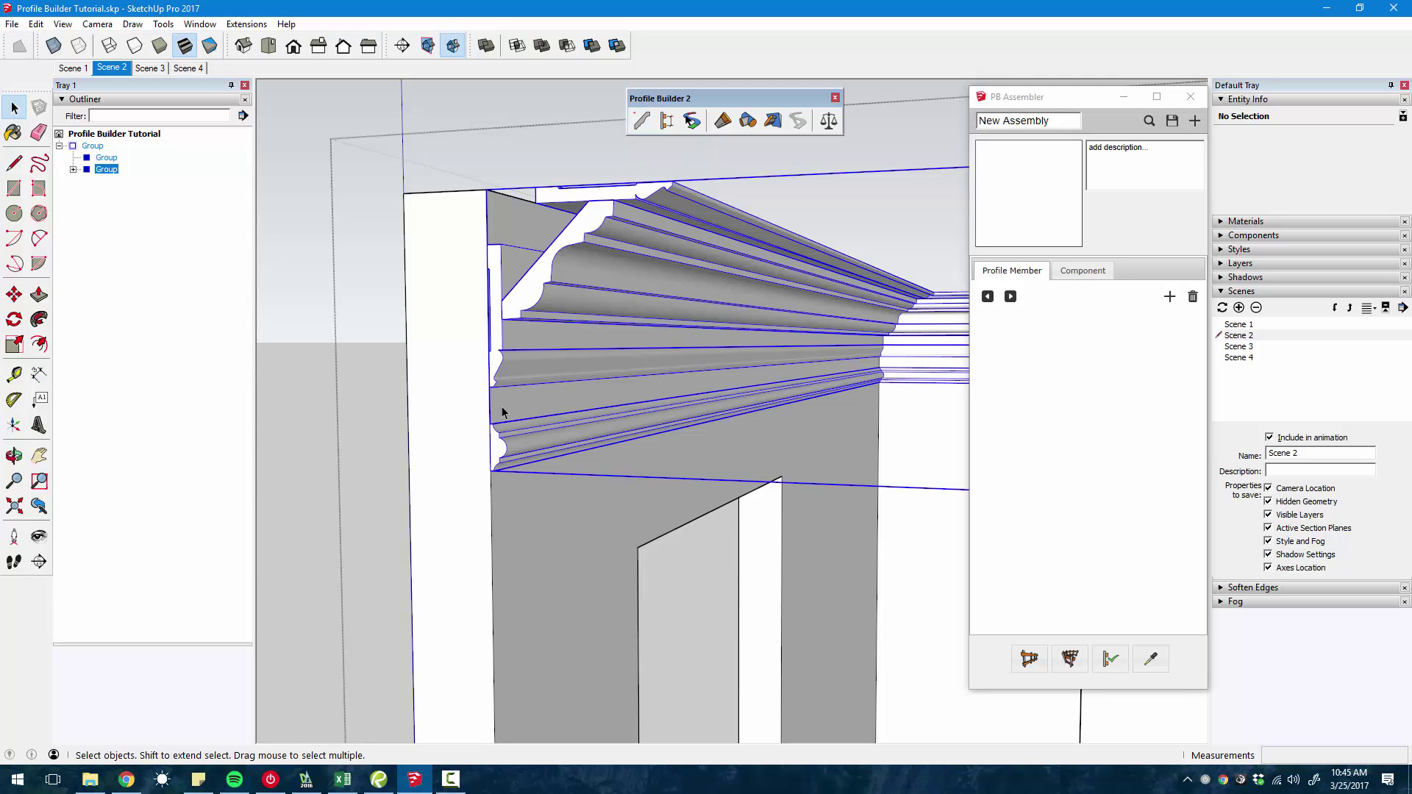
double_click(501, 439)
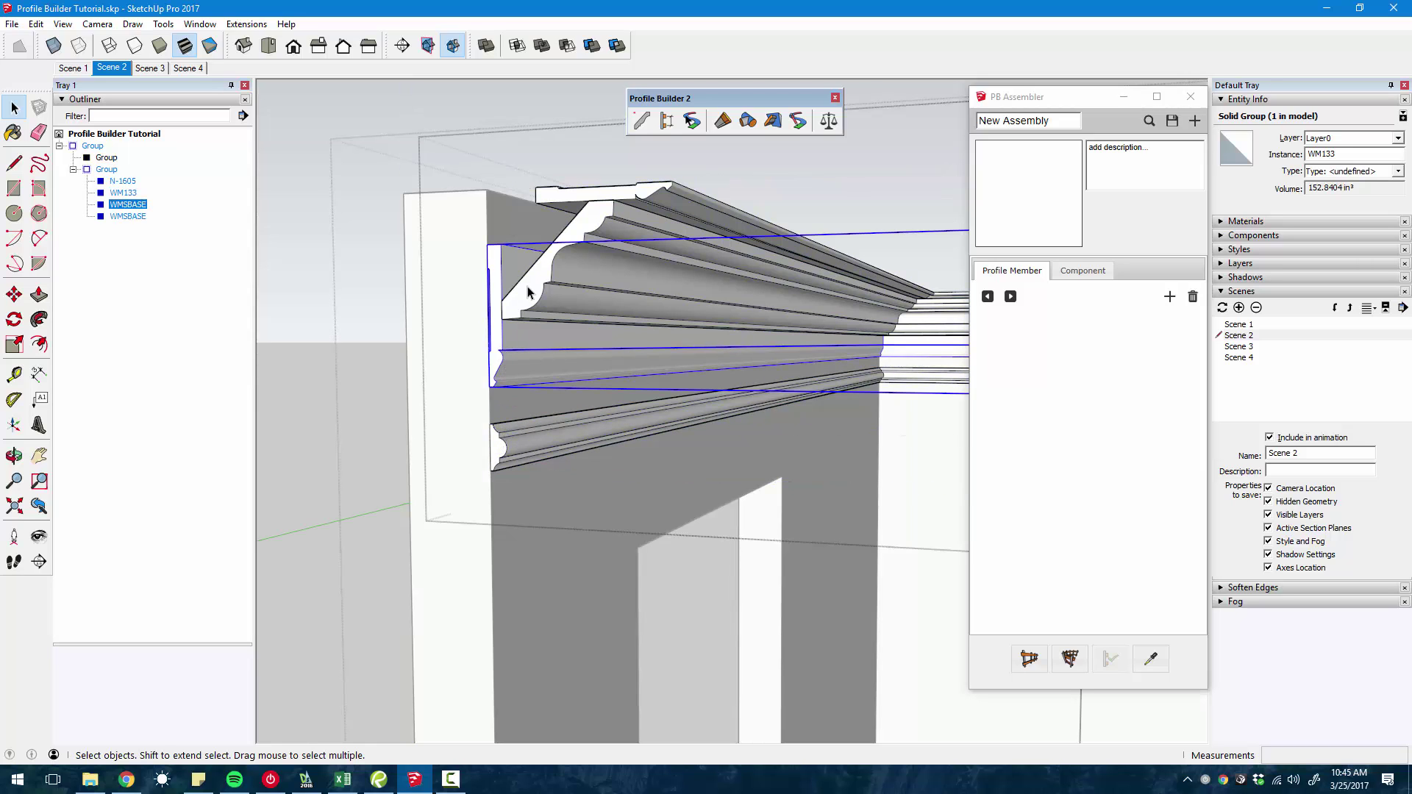
left_click(577, 228)
left_click(605, 191)
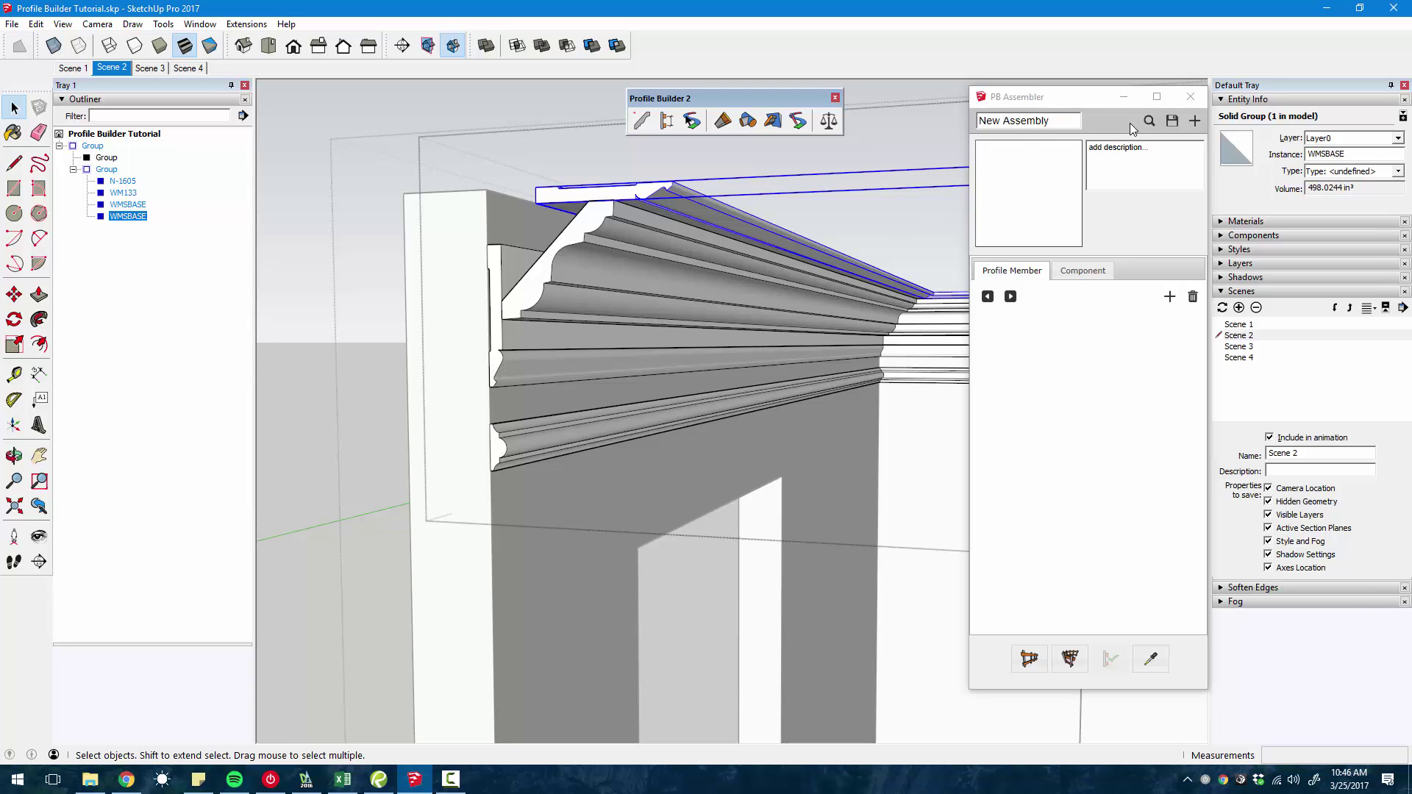
- Load the Crown Build-up assembly from the PB Assembler library
left_click(1148, 120)
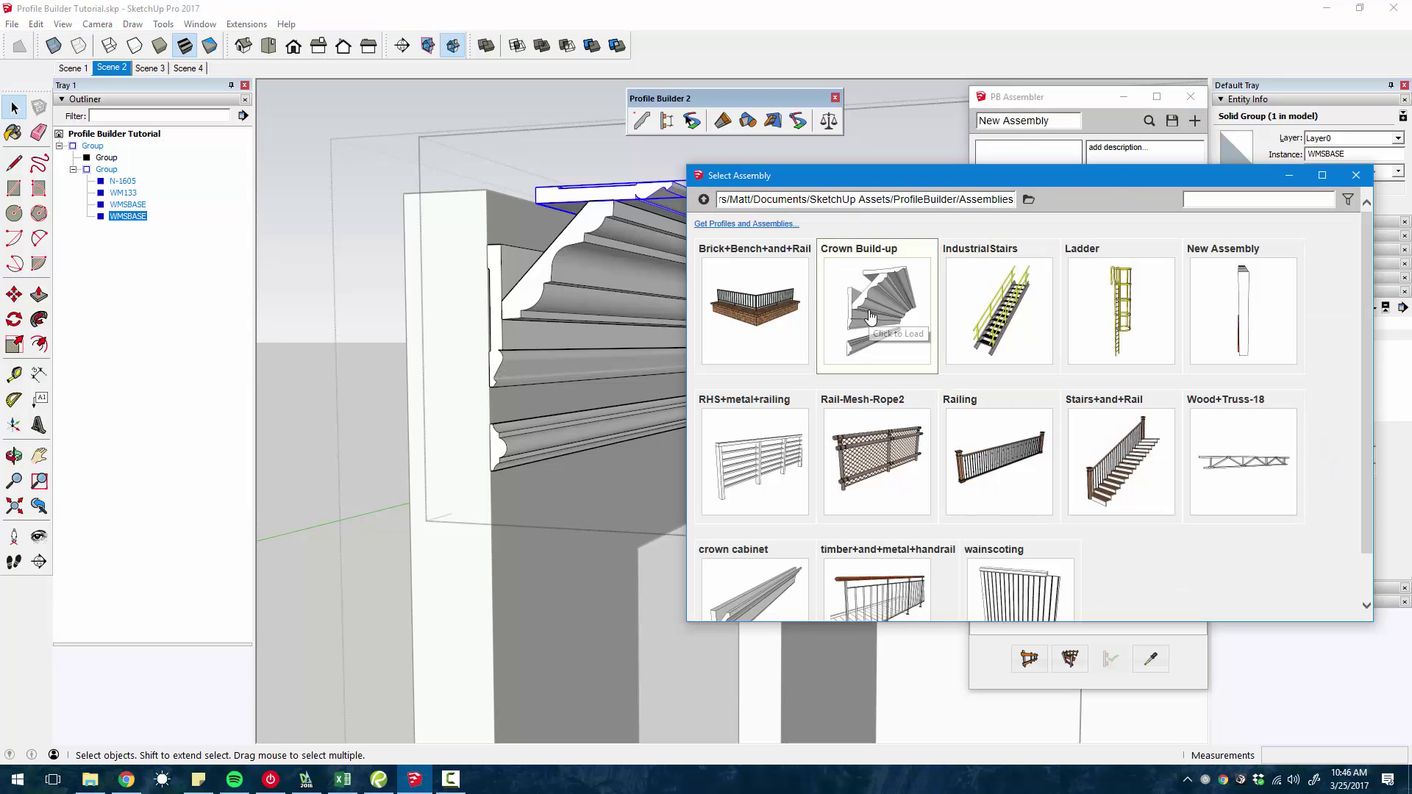
left_click(869, 316)
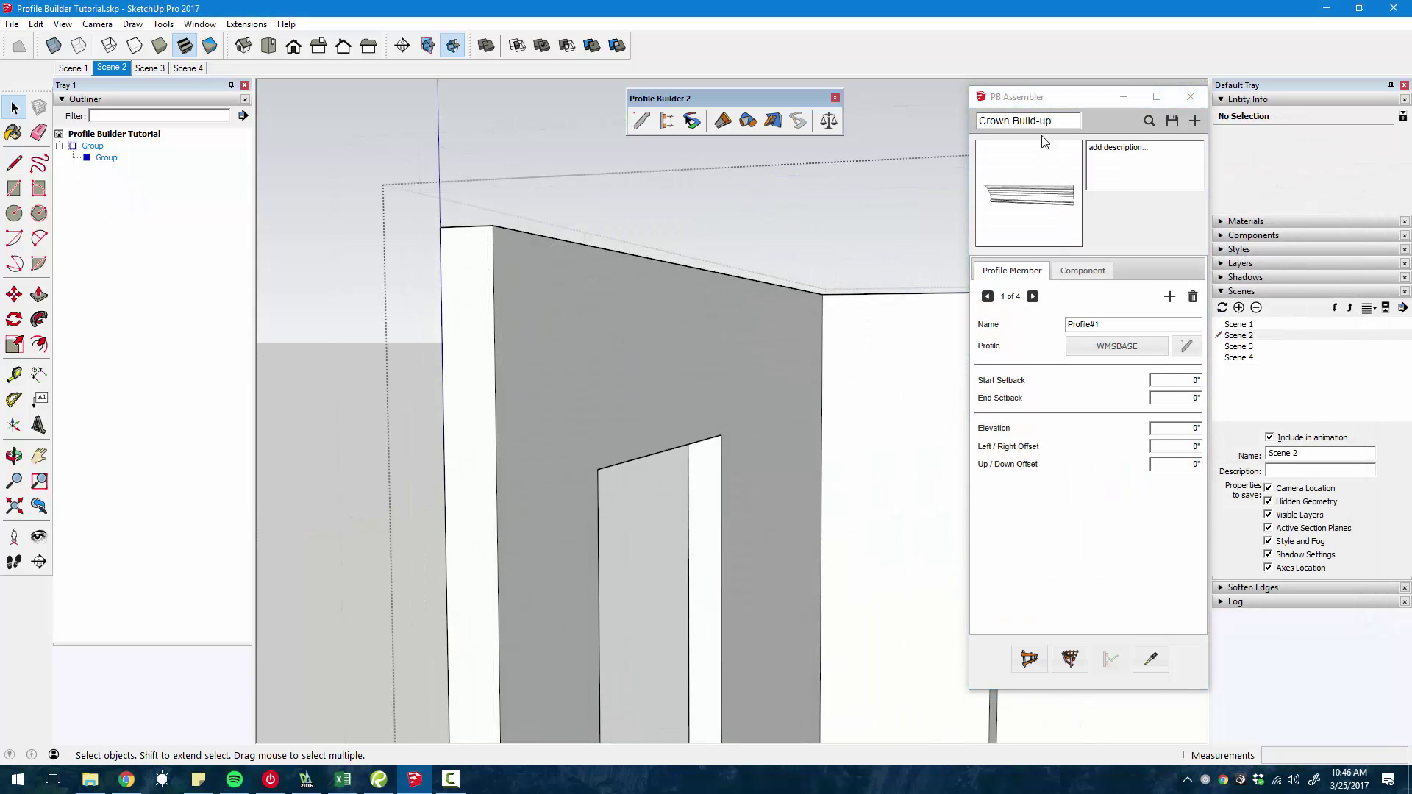
left_click(1031, 662)
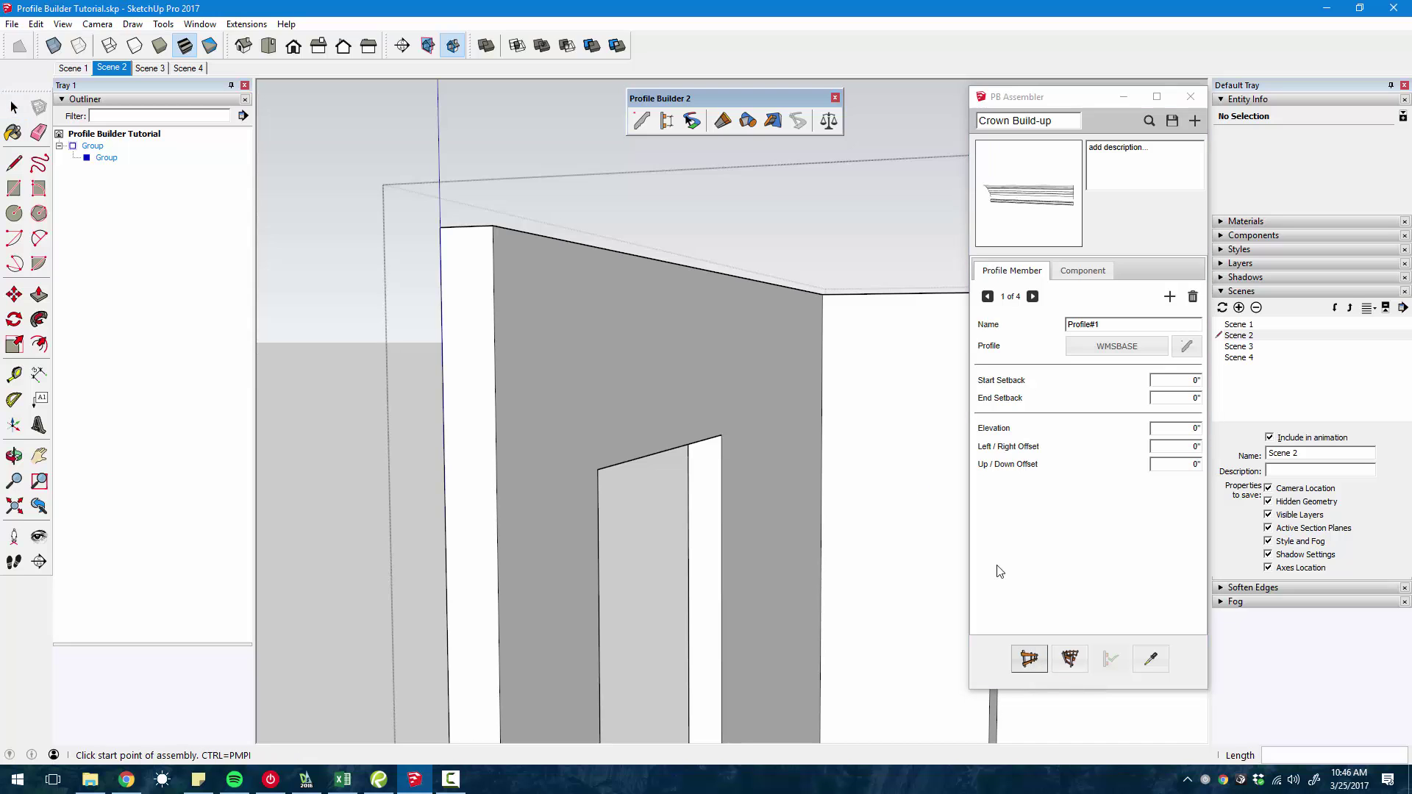
- Build the Crown Build-up along the wall top from the corner around to the column
left_click(493, 225)
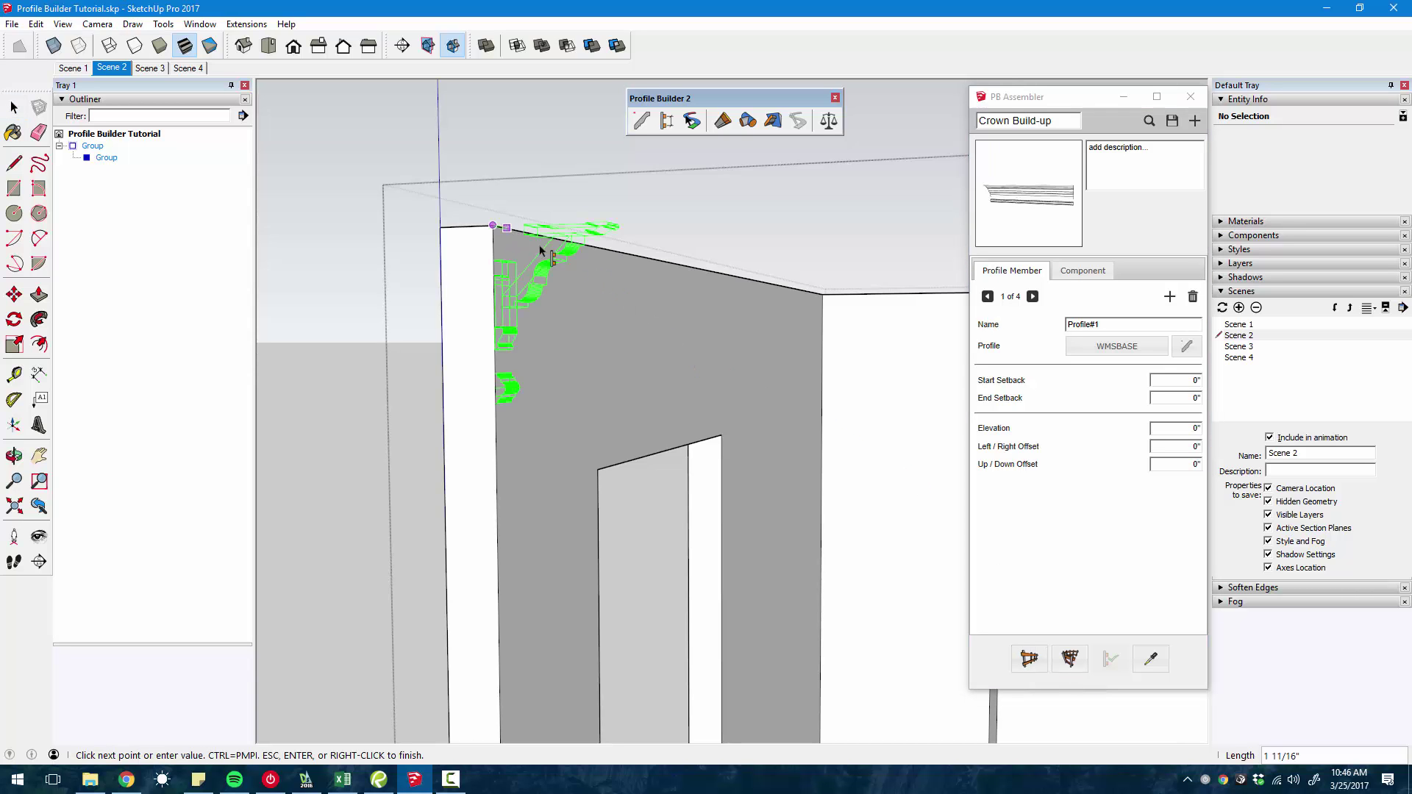
left_click(823, 295)
middle_click_drag(824, 295, 566, 387)
scroll(809, 324, "down", 3)
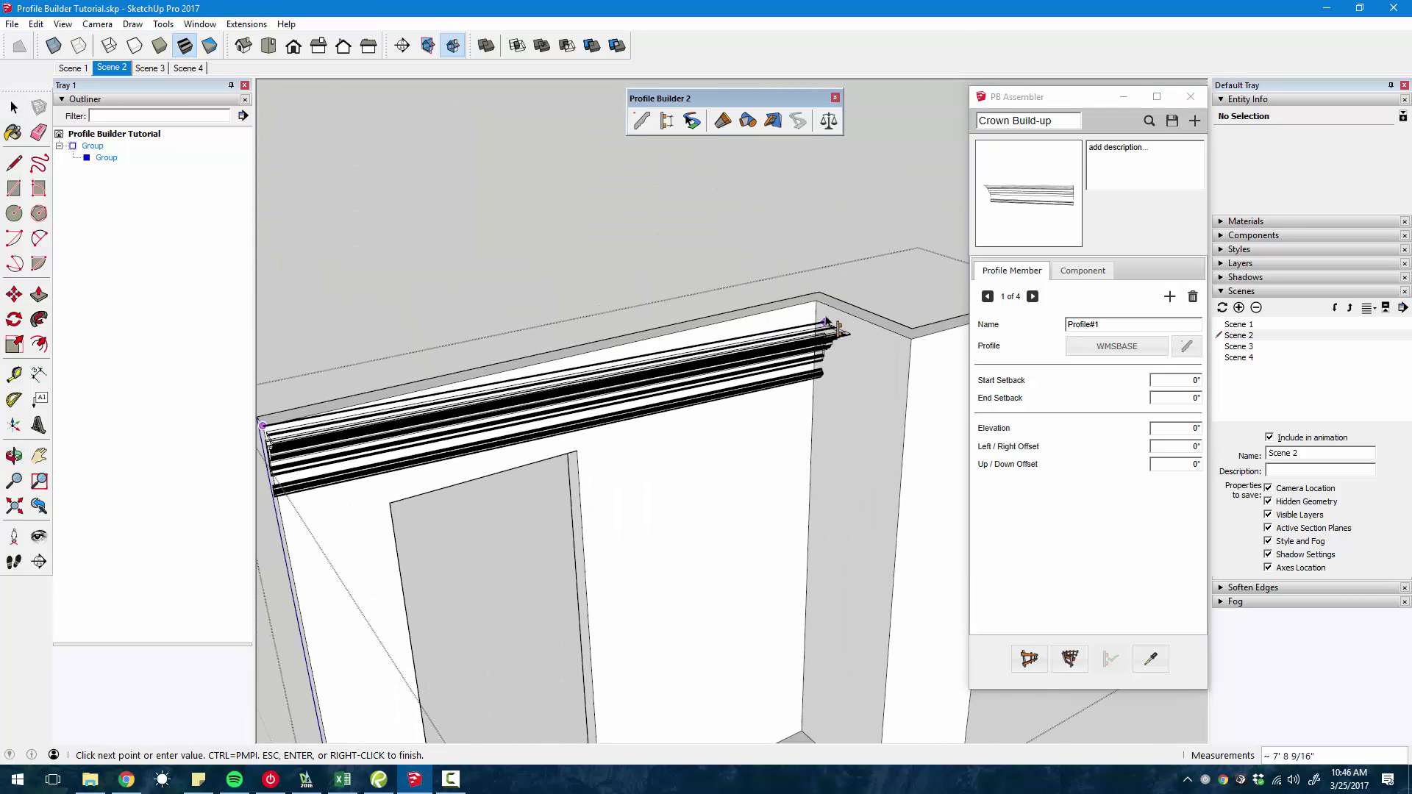
middle_click_drag(798, 332, 765, 323)
scroll(835, 331, "up", 3)
left_click(830, 332)
left_click(952, 307)
key("Return")
- Inspect the new crown molding at the column and doorway, then exit the group
middle_click_drag(880, 285, 917, 240)
middle_click_drag(706, 318, 838, 321)
scroll(838, 321, "down", 3)
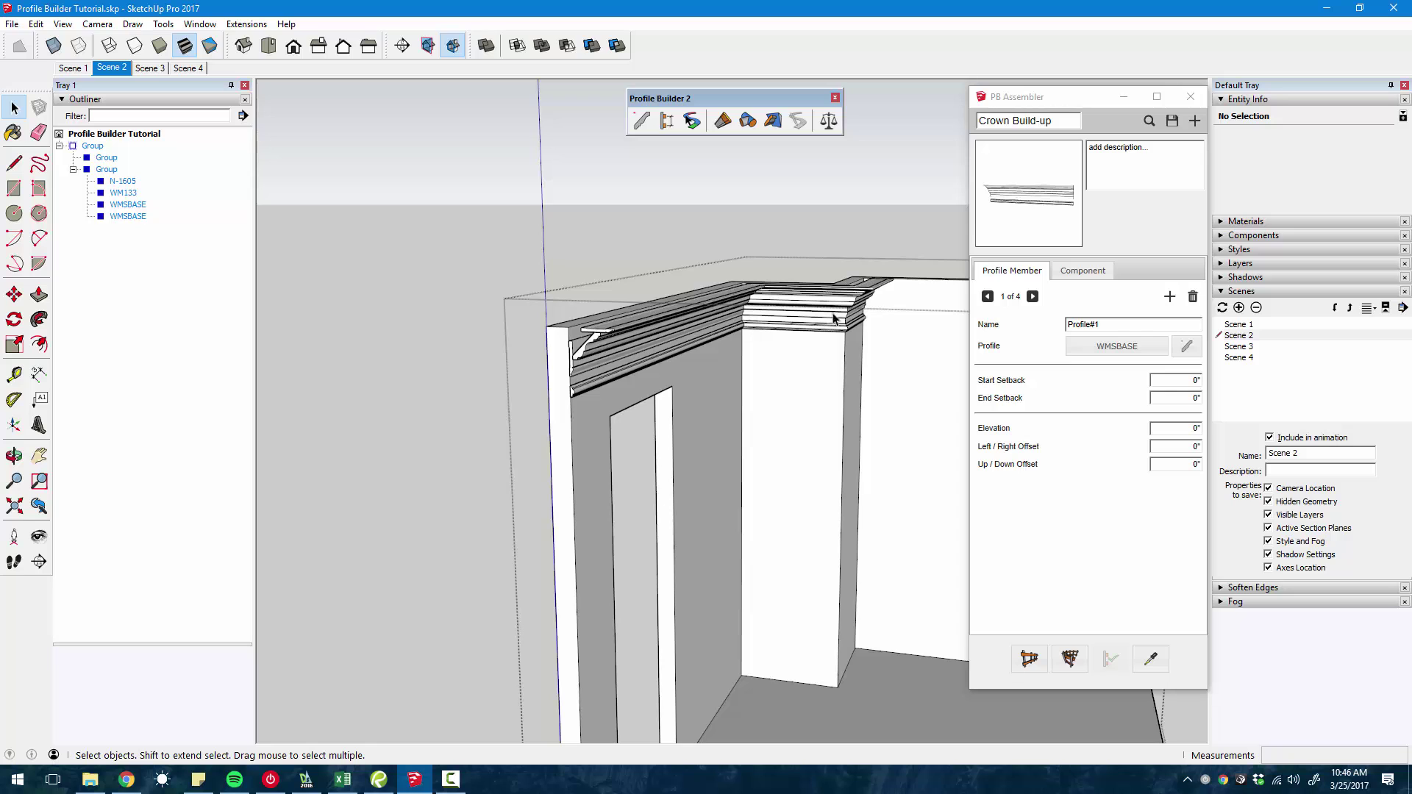
scroll(647, 318, "down", 4)
scroll(729, 311, "up", 3)
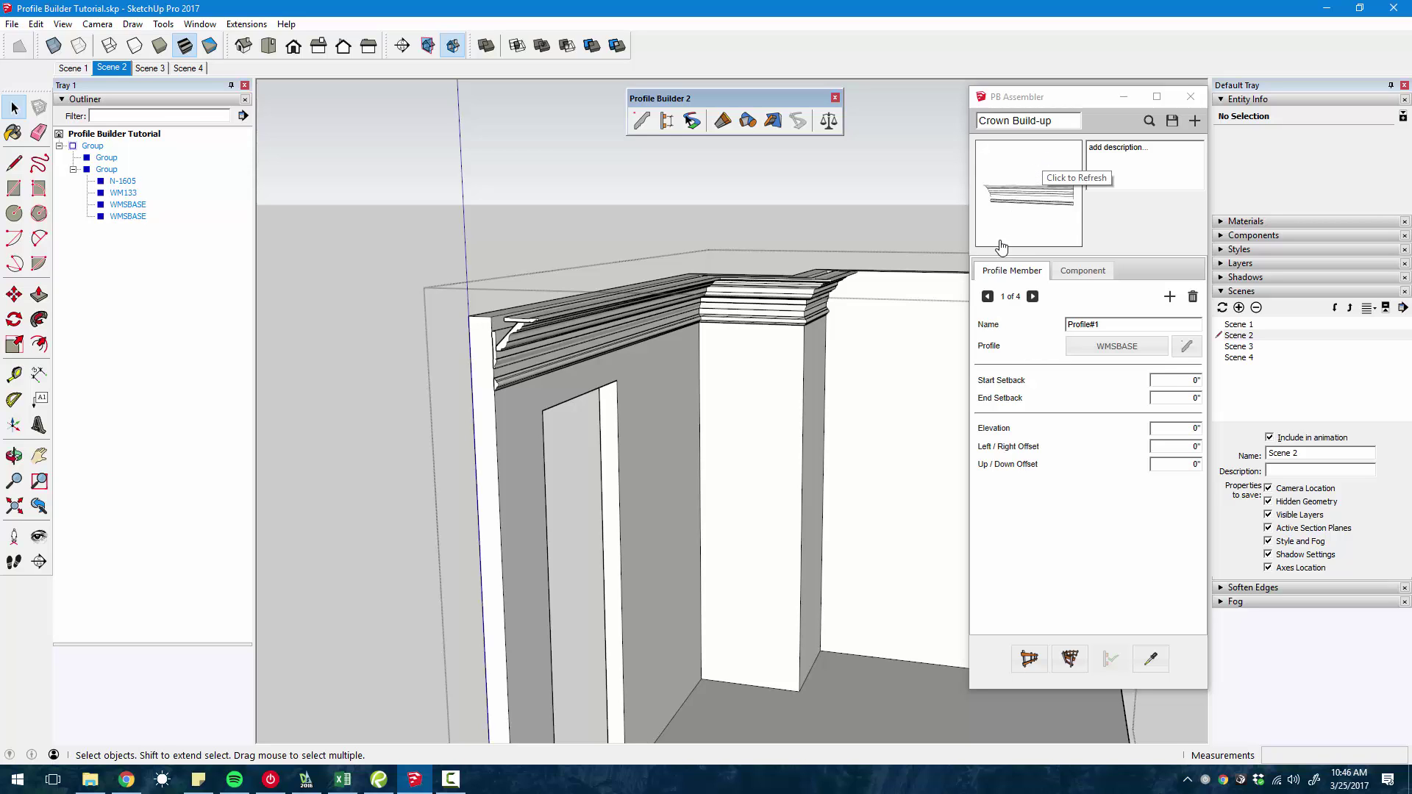
left_click(867, 216)
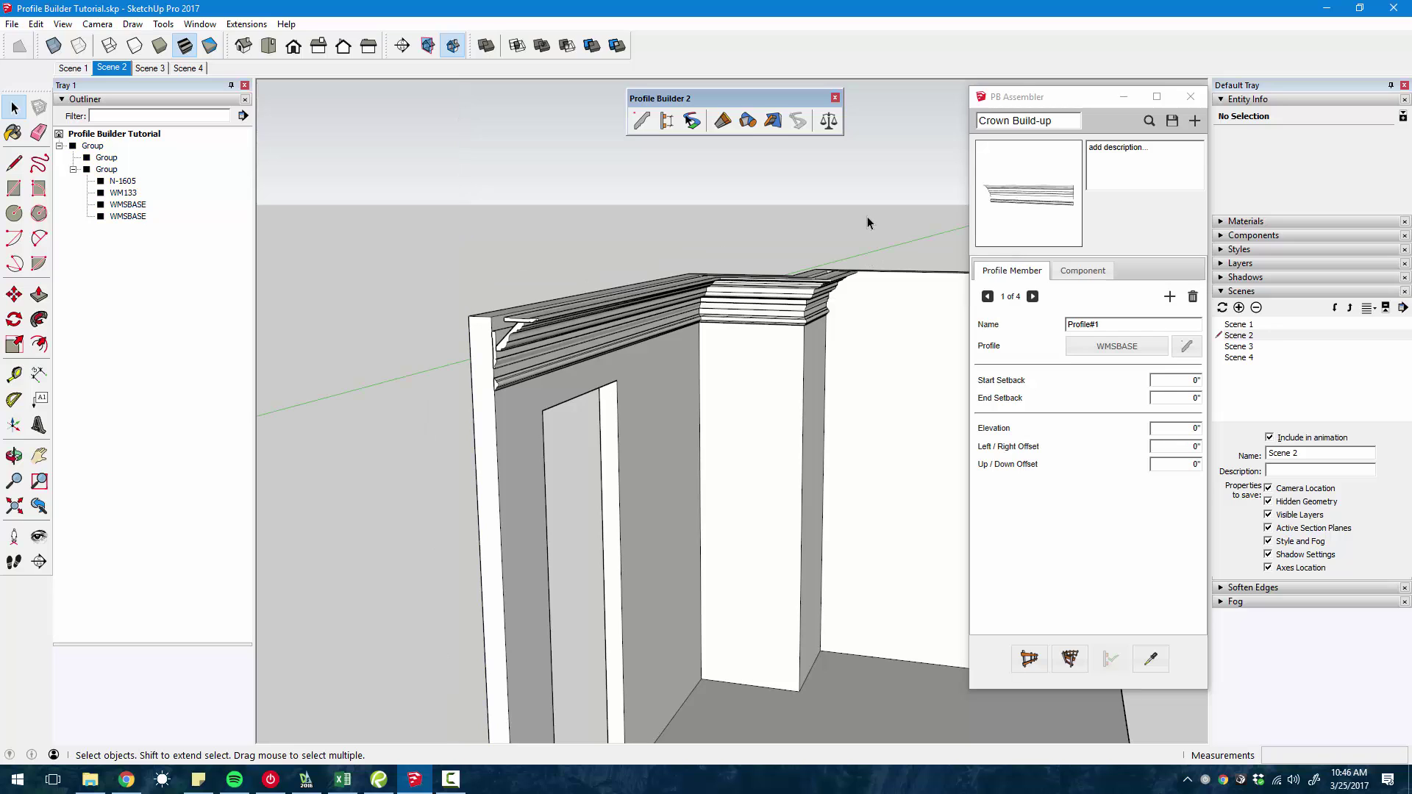
- Go to Scene 3's planter and fences, step to Profile#2 and show the Component tab
left_click(167, 69)
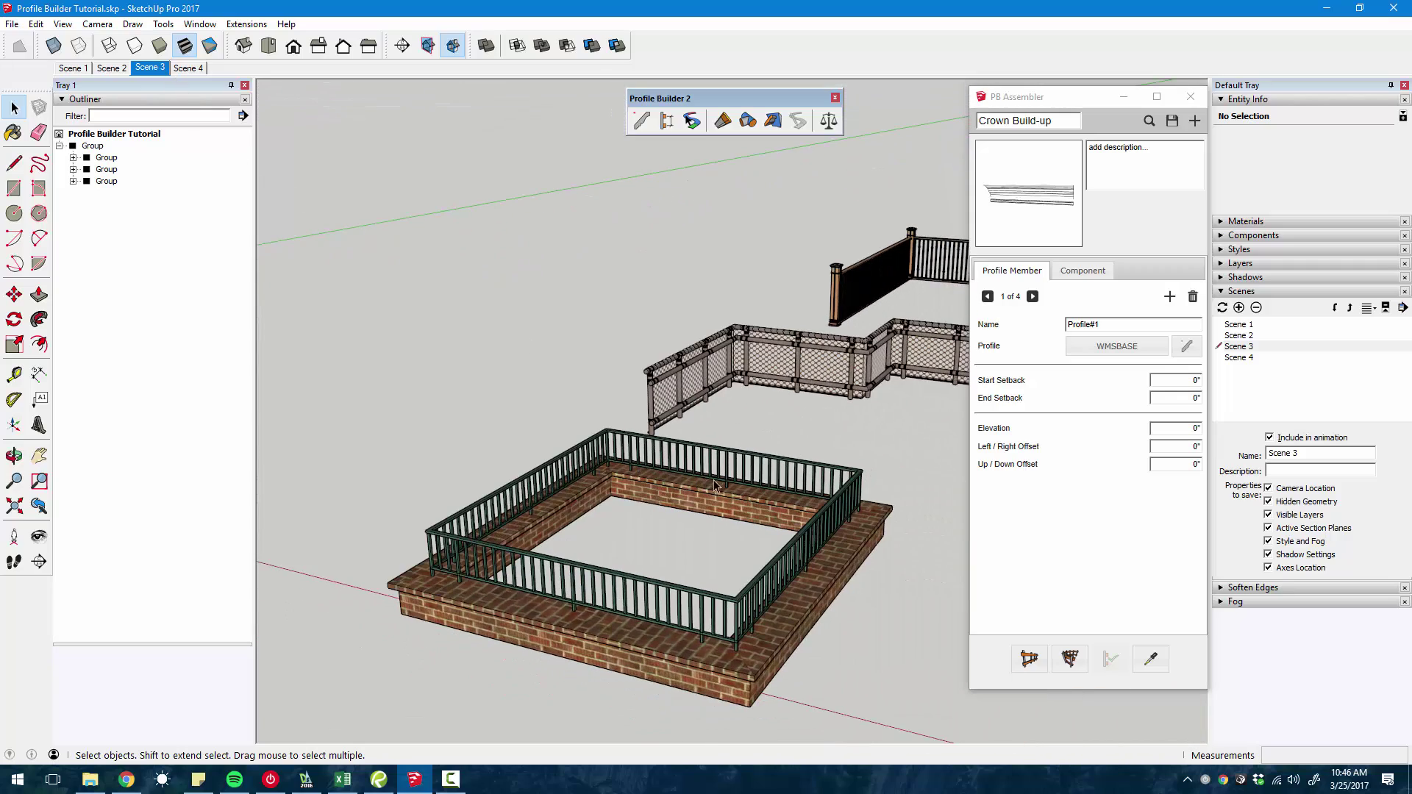
mouse_move(721, 488)
middle_mouse_down("shift")
mouse_move(497, 468)
mouse_move(707, 518)
middle_mouse_up("shift")
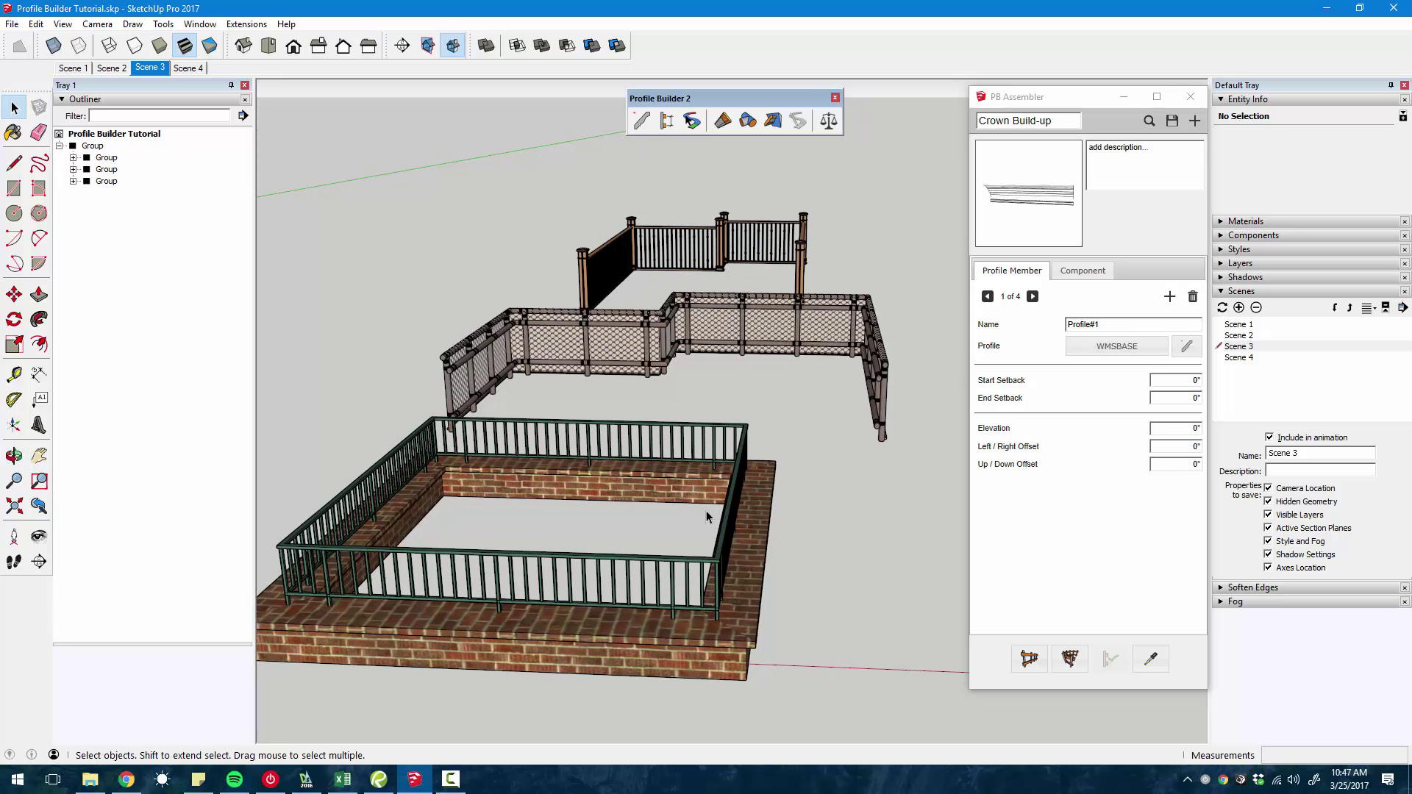
middle_click_drag(722, 585, 588, 573)
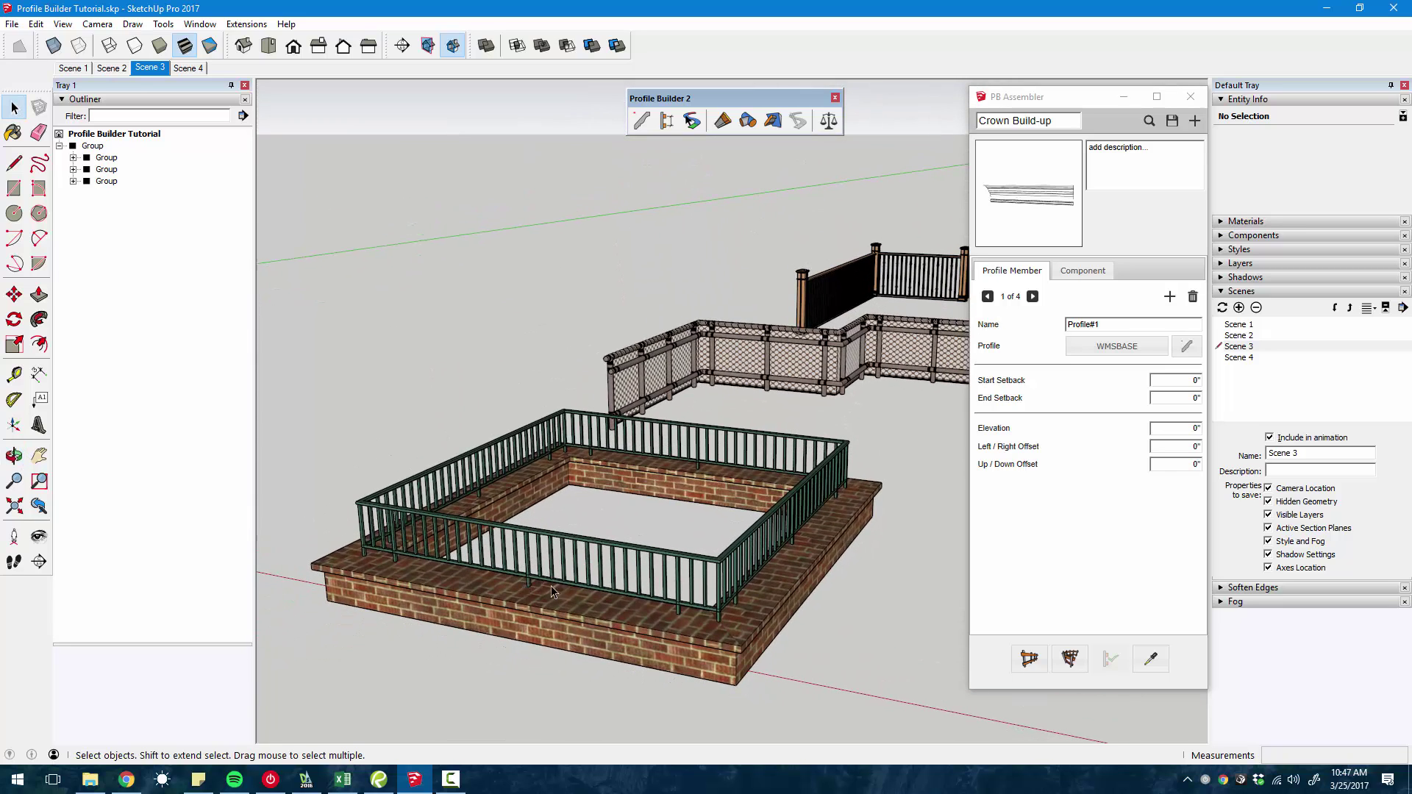
left_click(1032, 296)
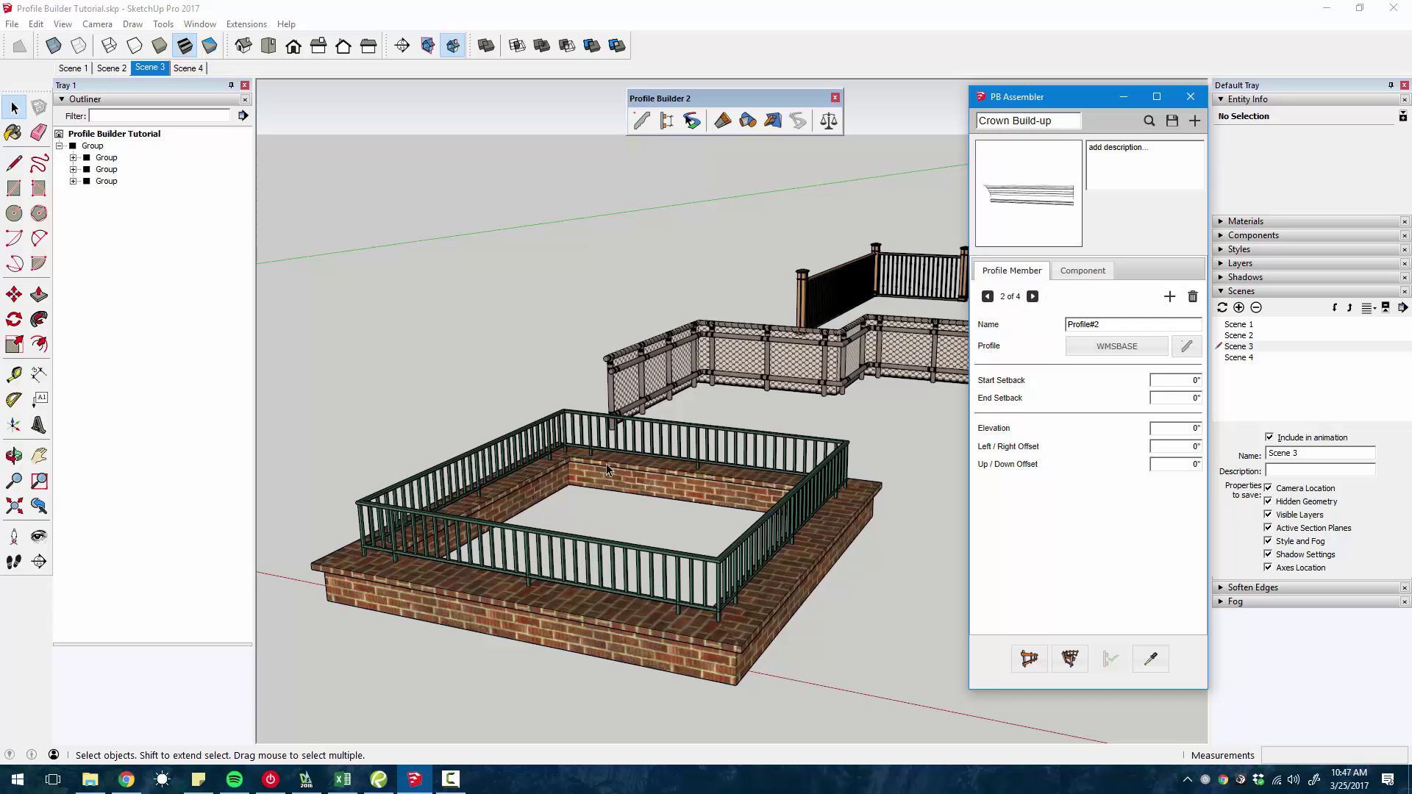
left_click(1082, 272)
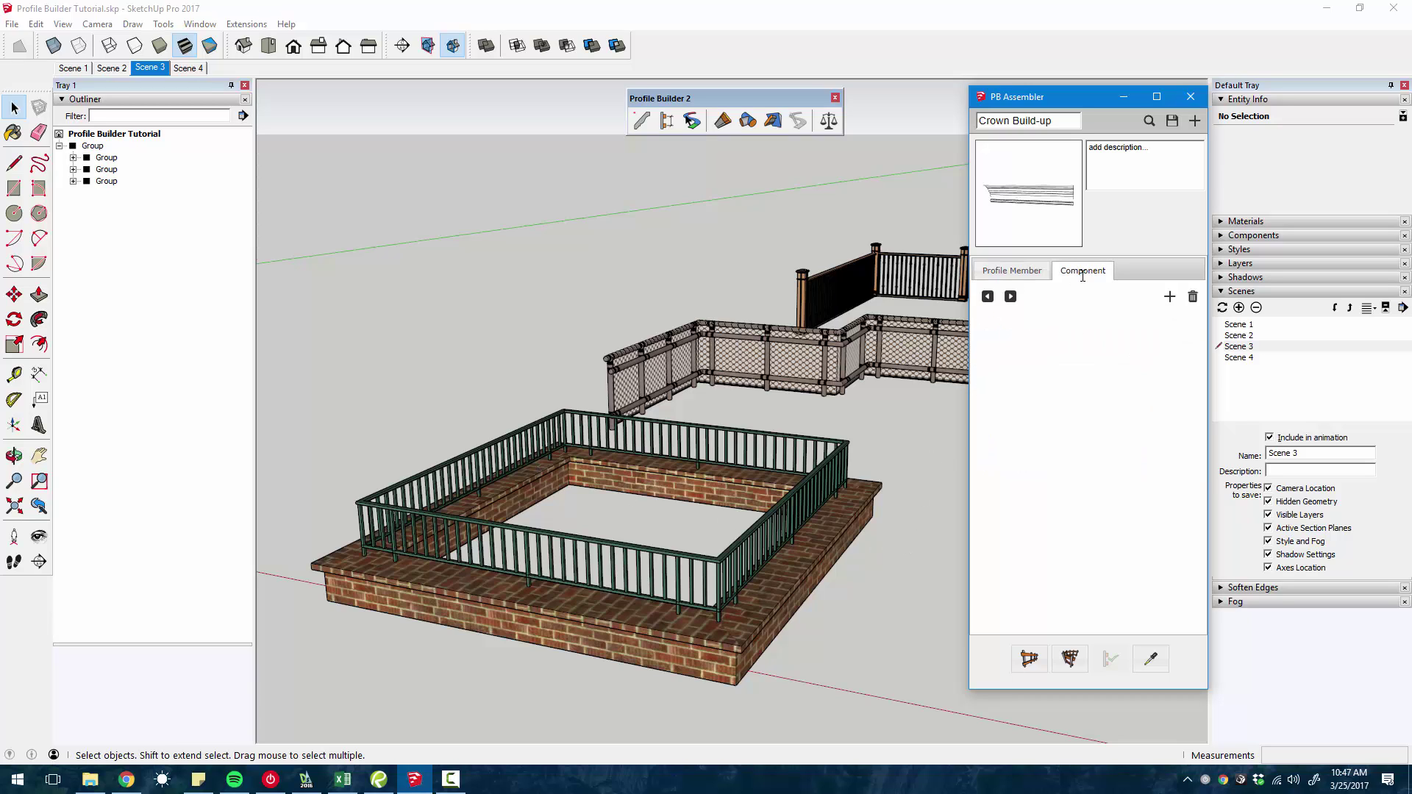
- Load the Railing assembly and review its Bottom Rail and Top Rail profile members
left_click(1149, 121)
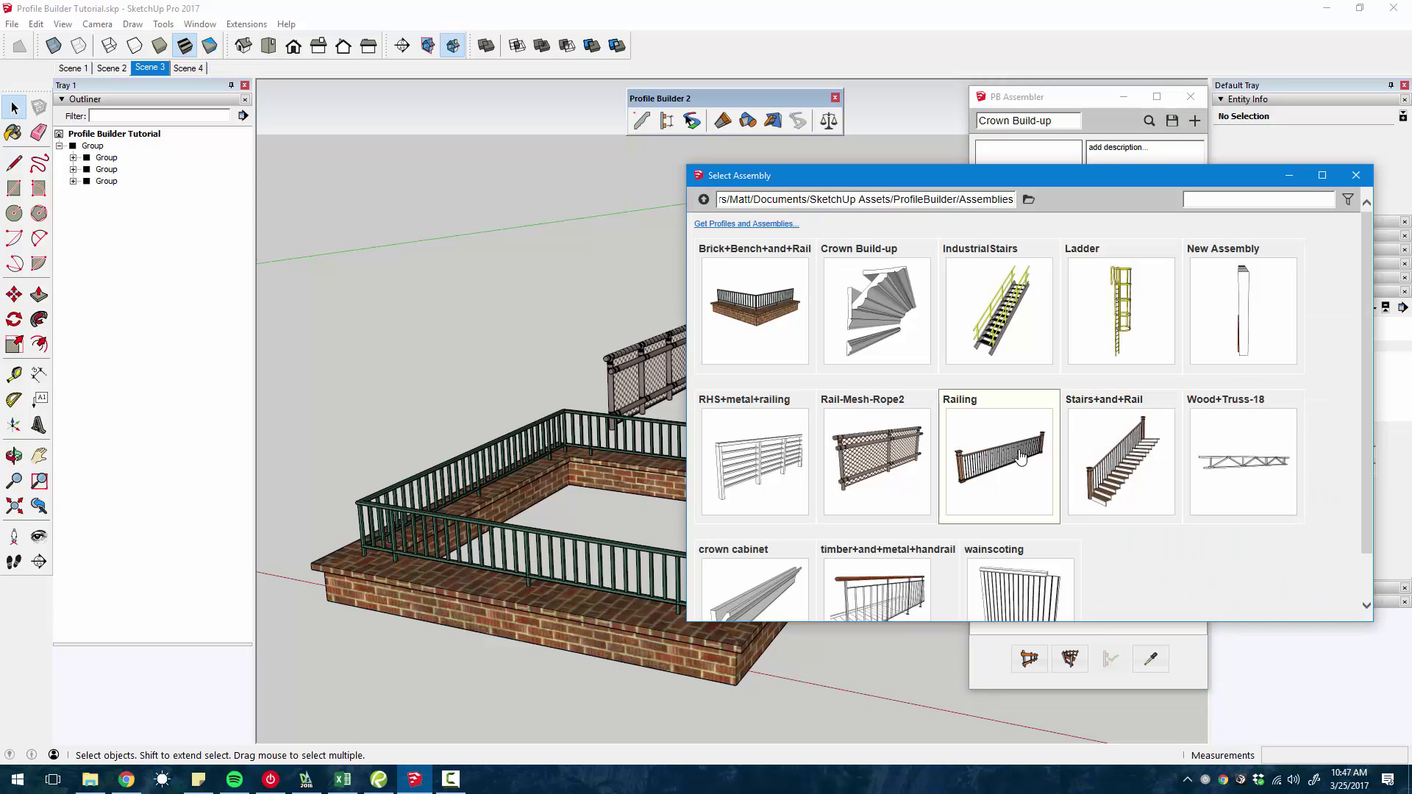
double_click(1019, 457)
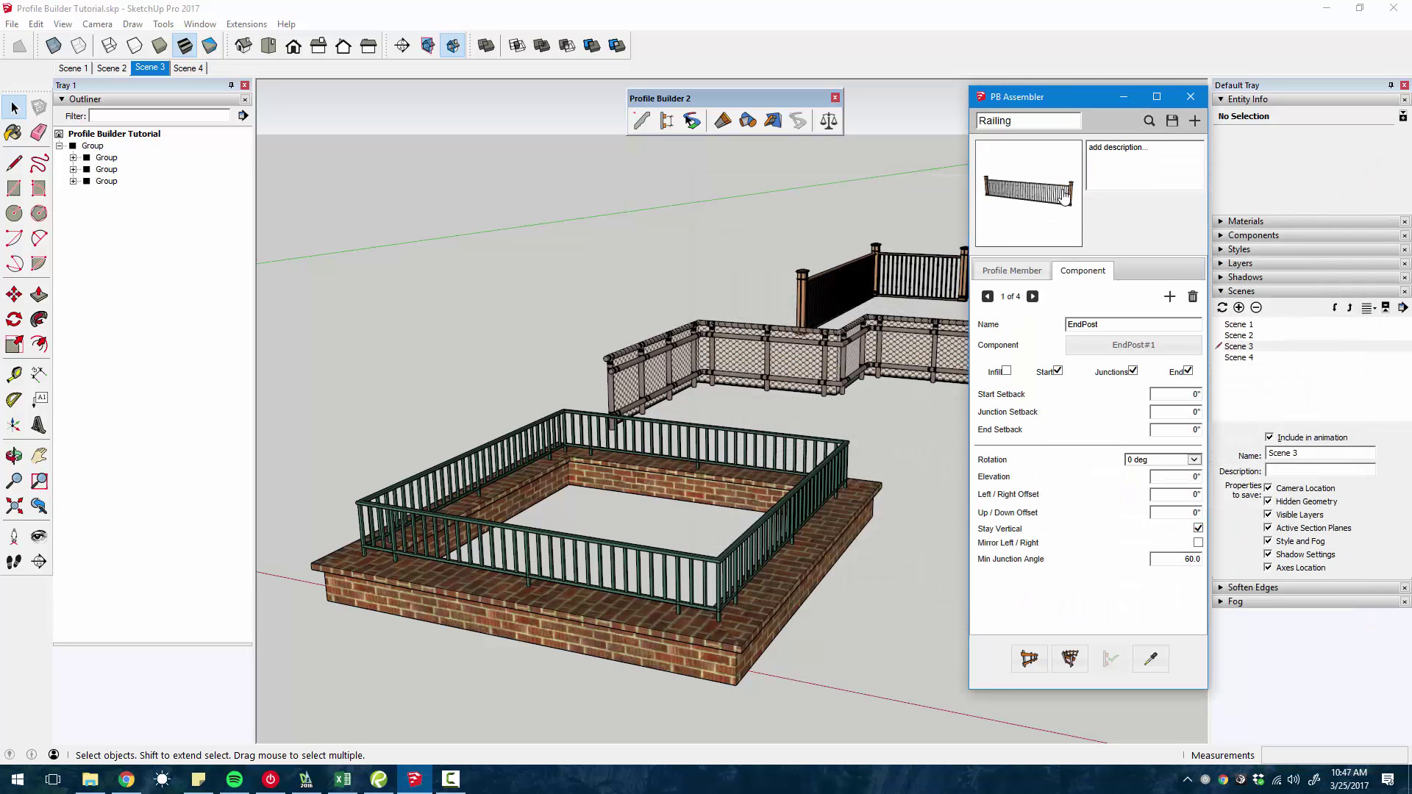
scroll(943, 242, "up", 10)
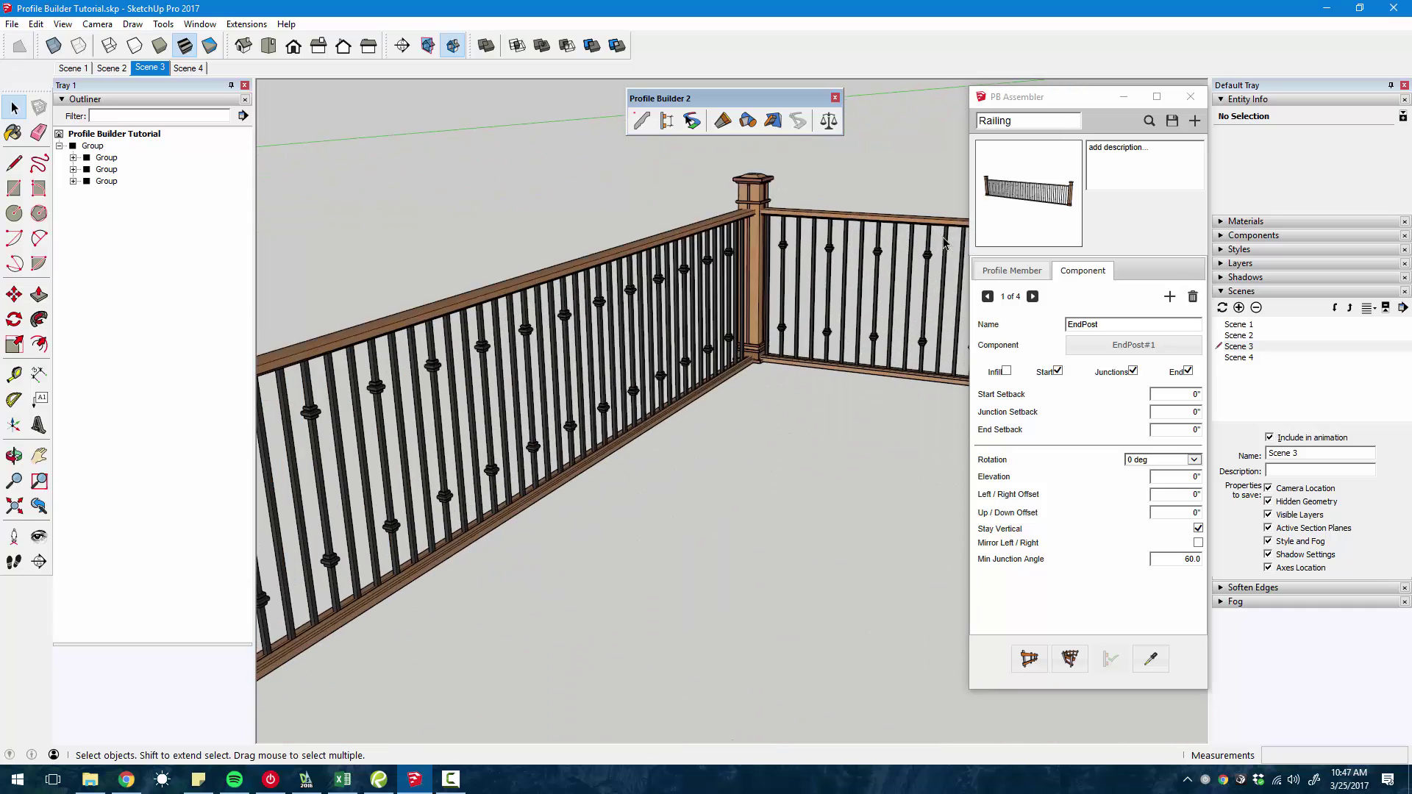
middle_click_drag(943, 243, 840, 286)
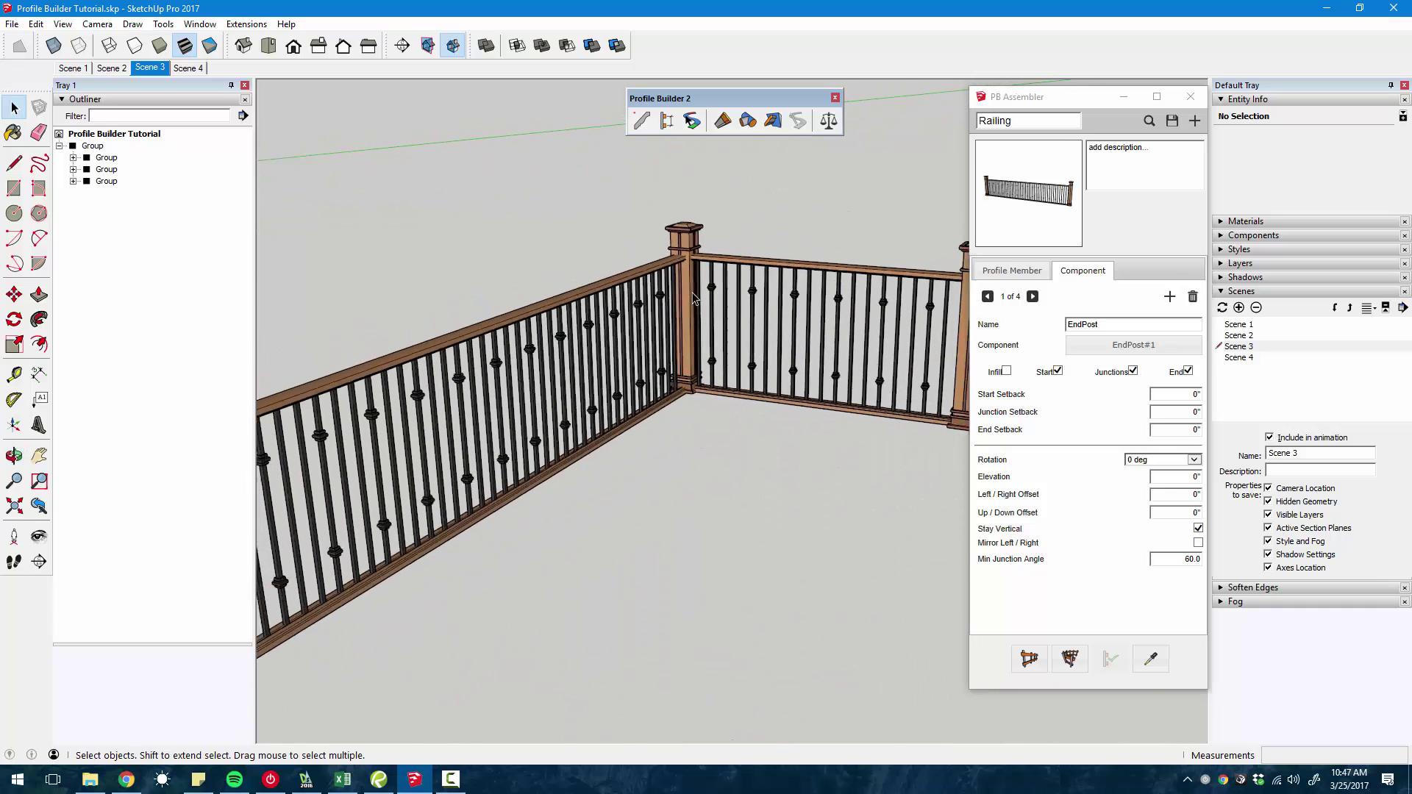
scroll(692, 298, "down", 5)
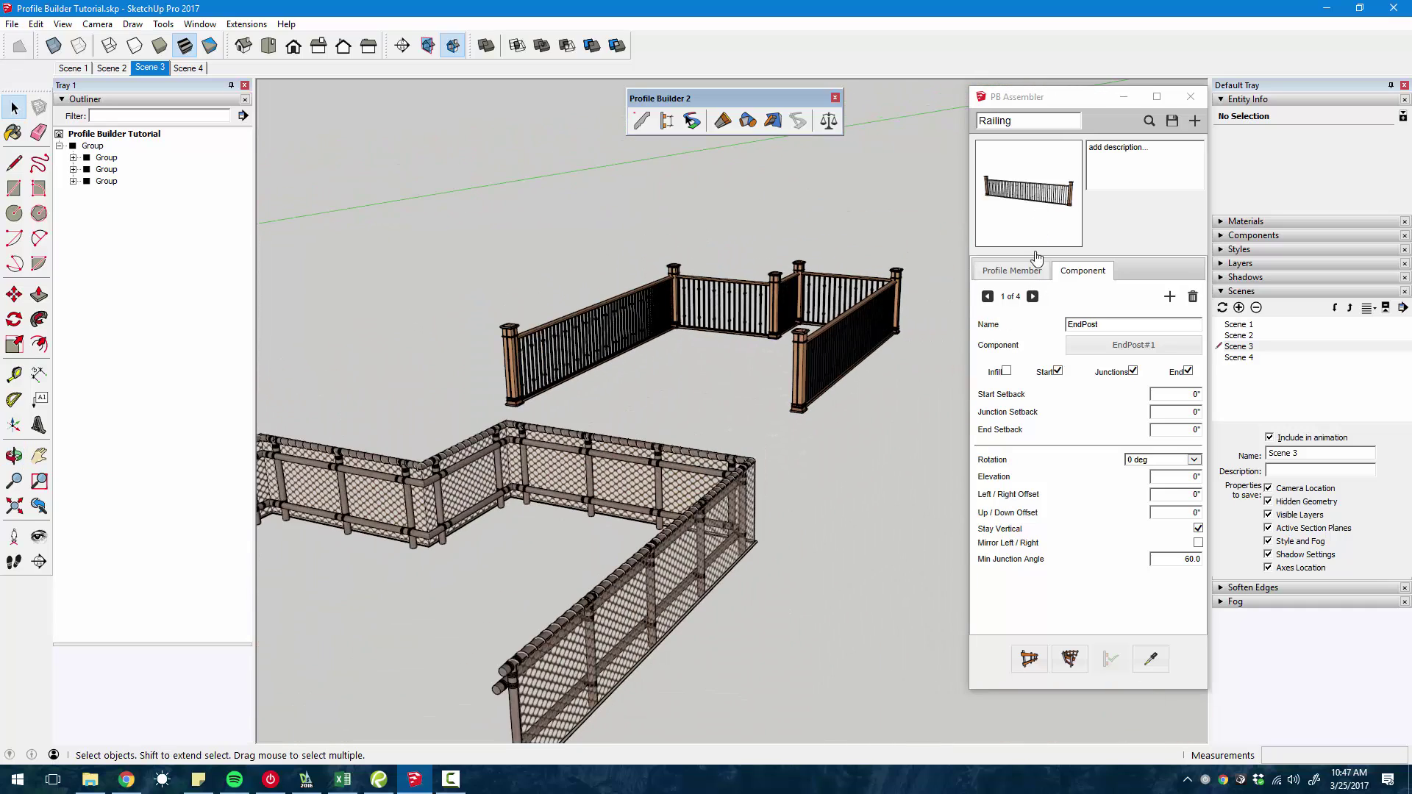
left_click(1035, 272)
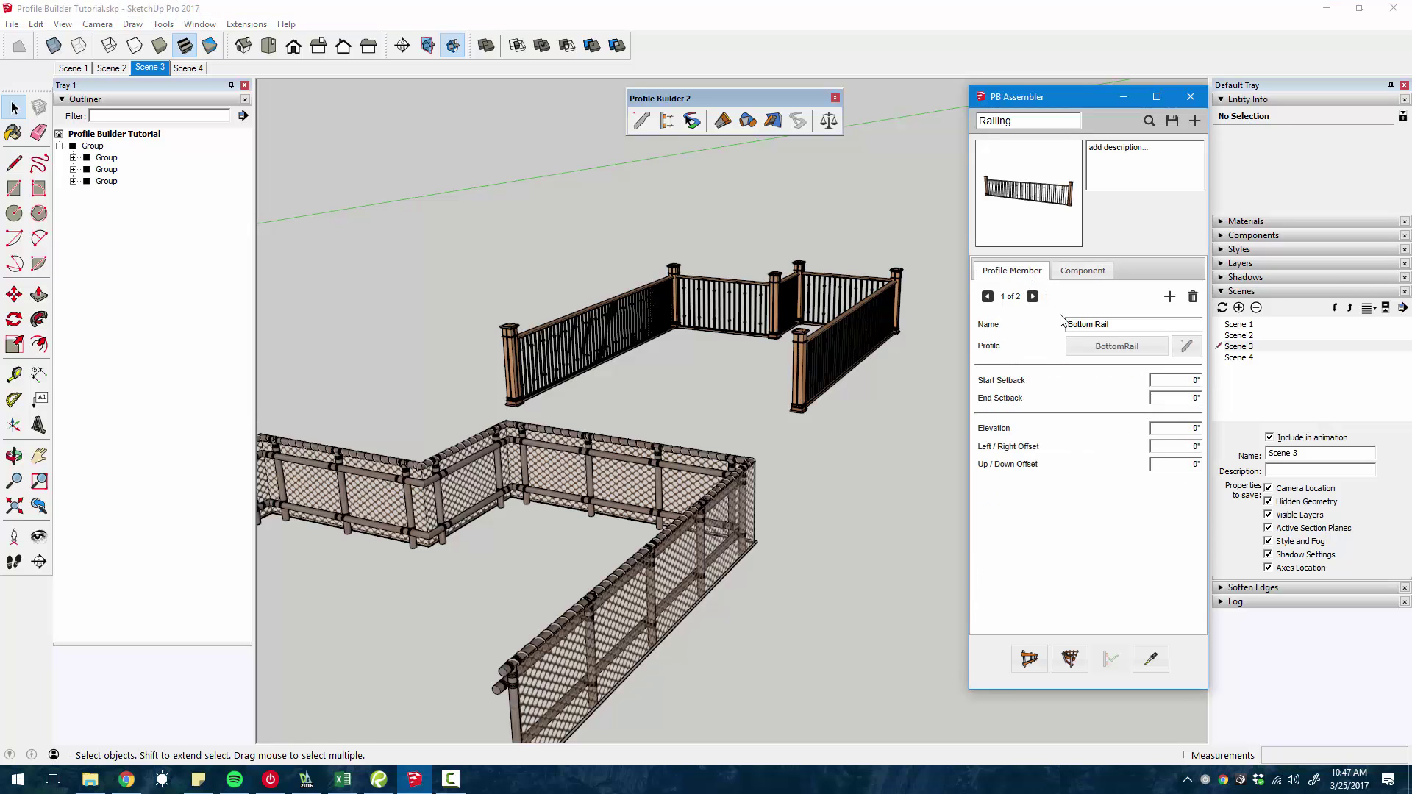
left_click(1032, 296)
scroll(555, 377, "up", 5)
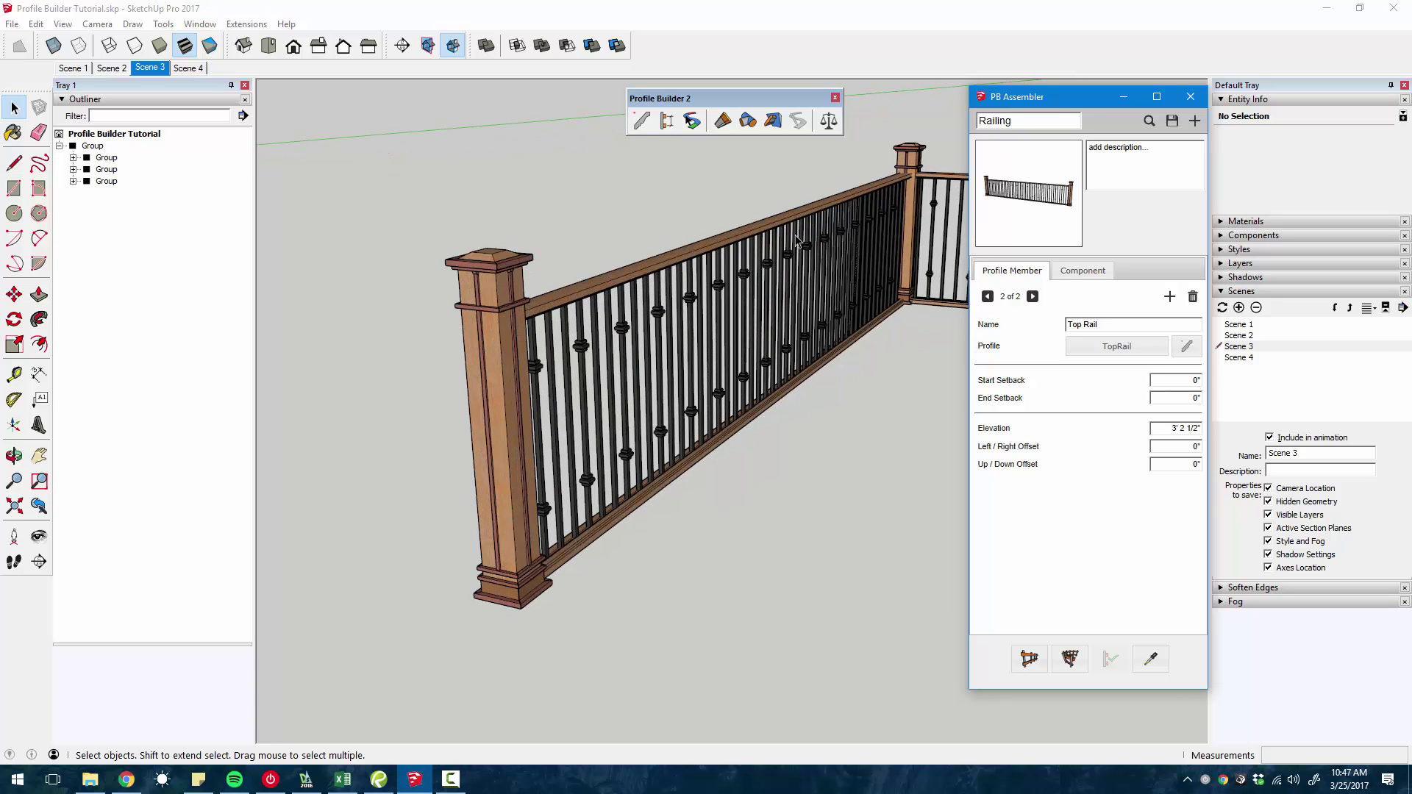
- Page through the Railing components: EndPost, Spindle1, Spindle 2 and Spindle 3
left_click(1075, 277)
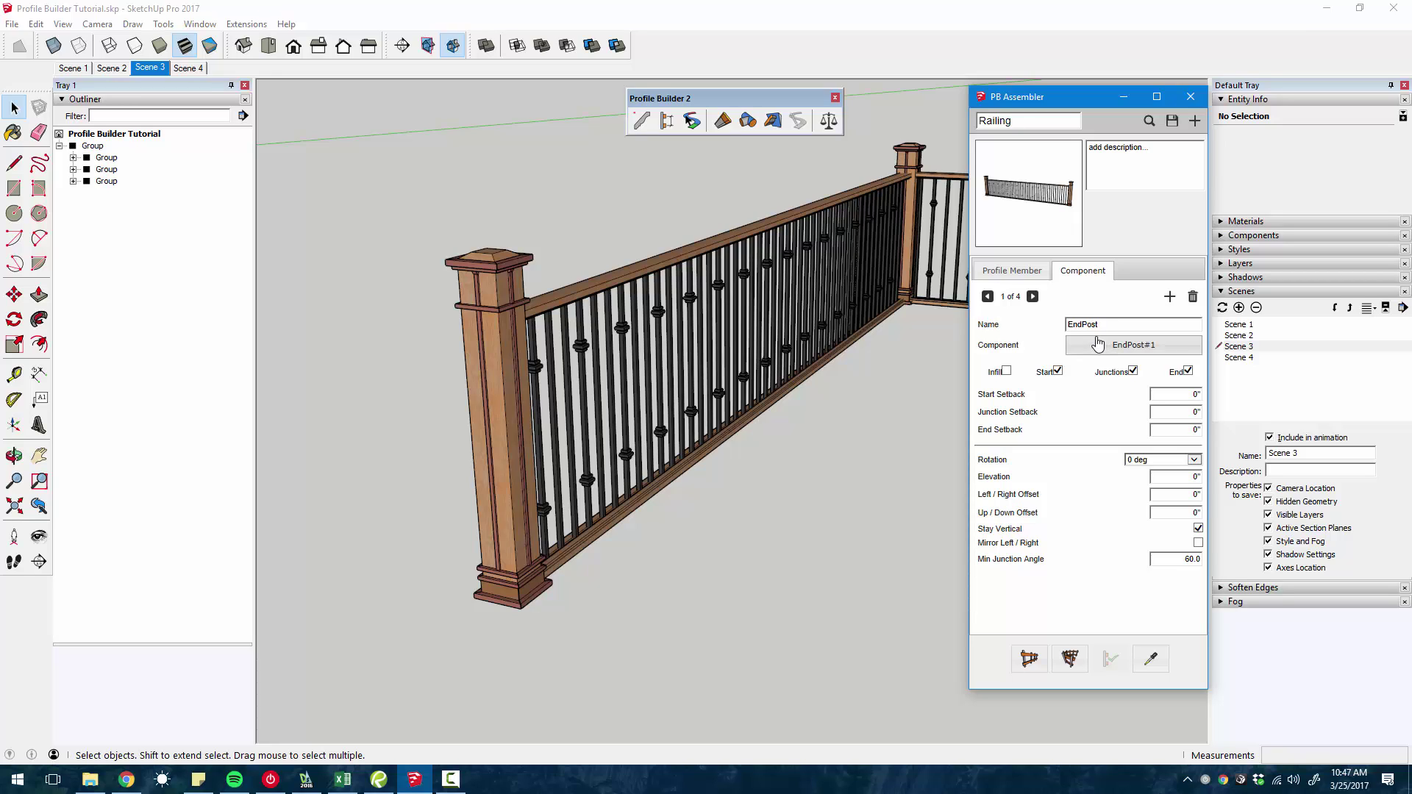
left_click(1032, 296)
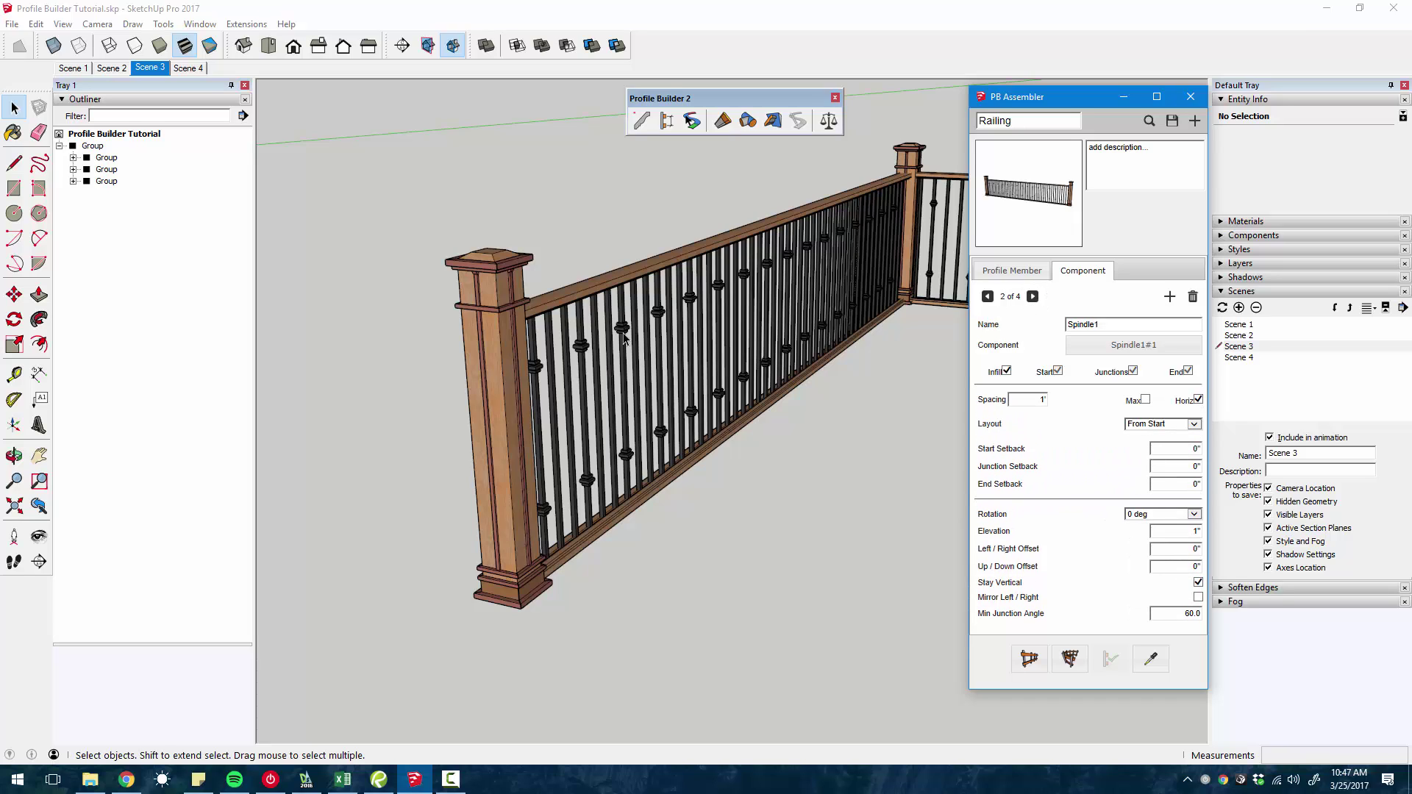
left_click(1031, 298)
left_click(1032, 298)
left_click(1032, 297)
middle_click_drag(610, 323, 933, 532)
scroll(577, 329, "down", 5)
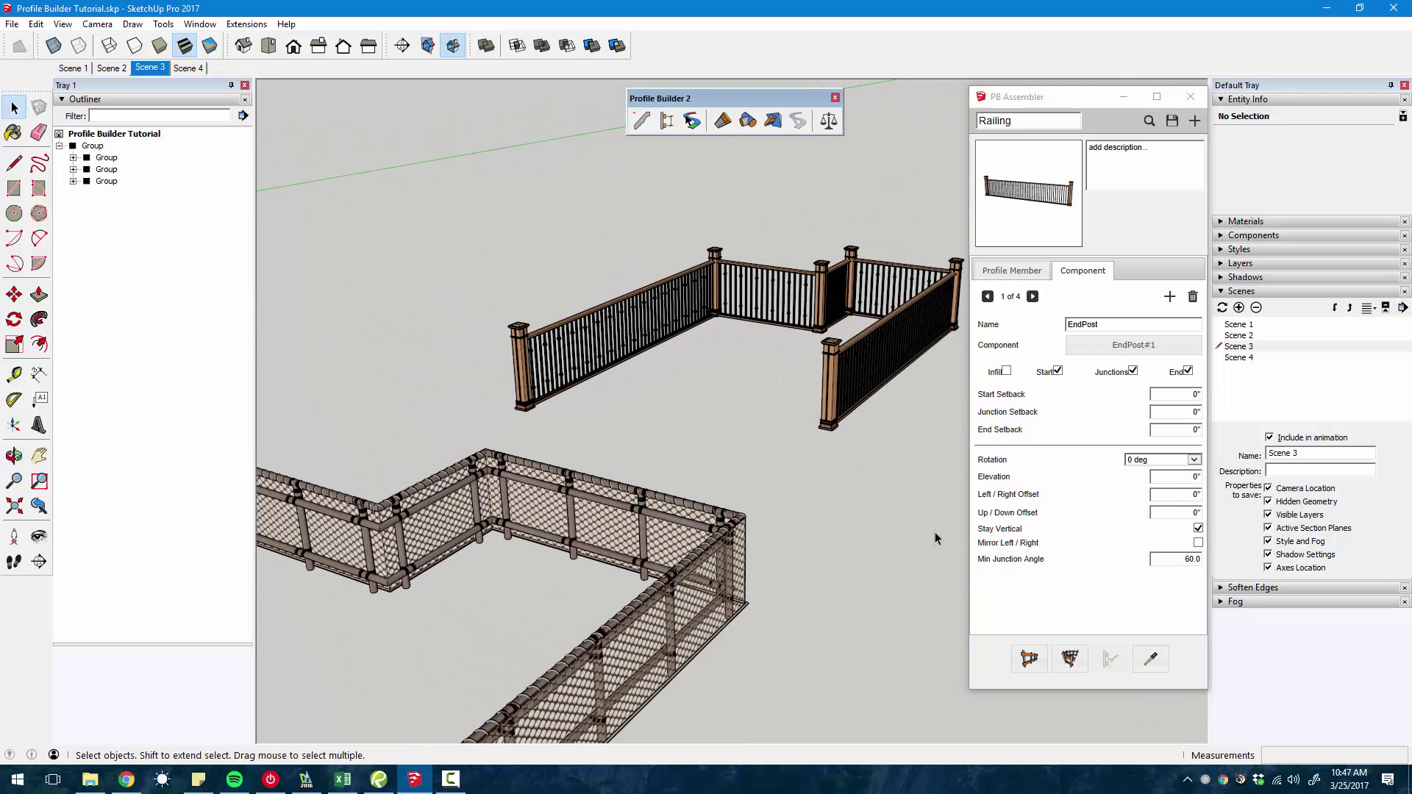
- Delete the existing baluster railing group
left_click(1028, 657)
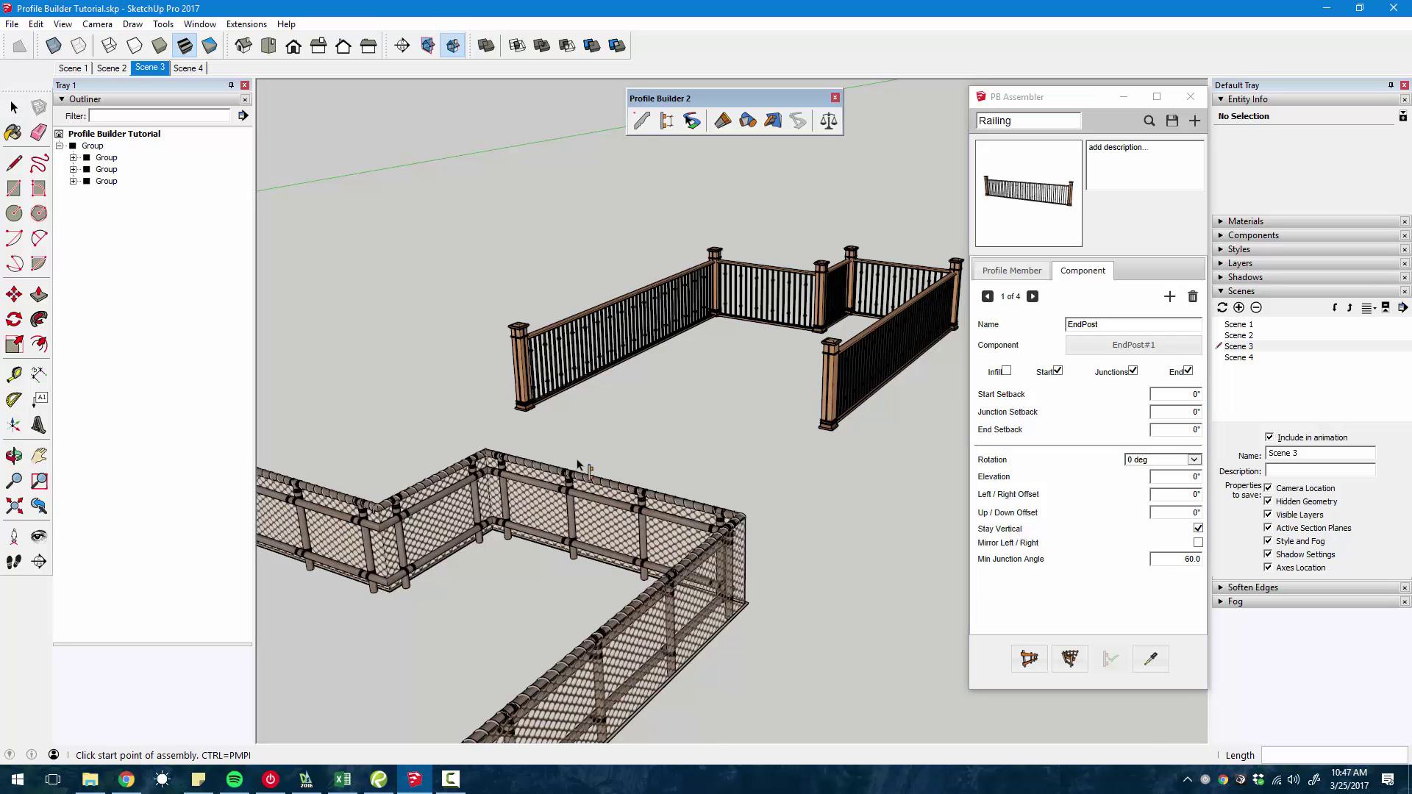
middle_click_drag(597, 458, 592, 375)
key("space")
left_click(599, 369)
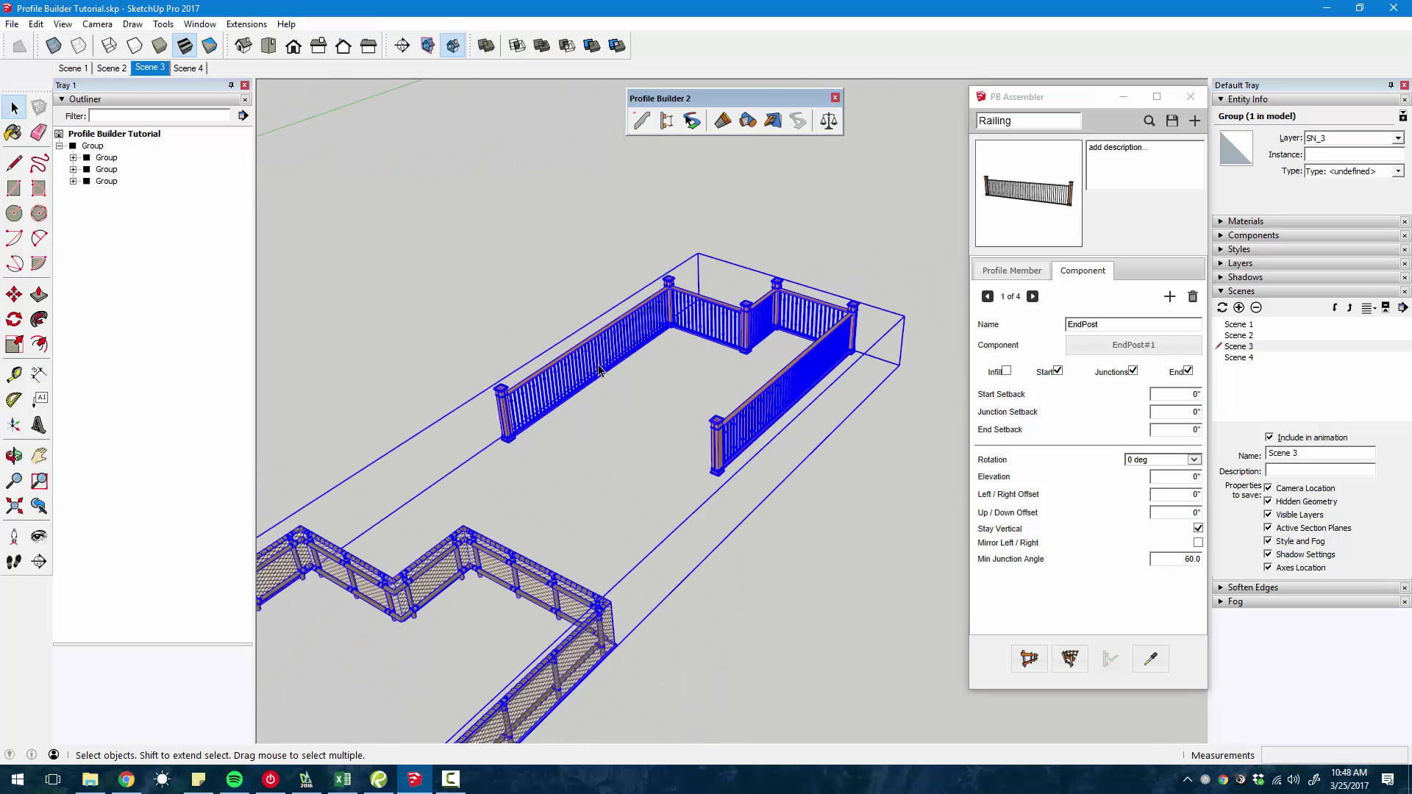
key("Delete")
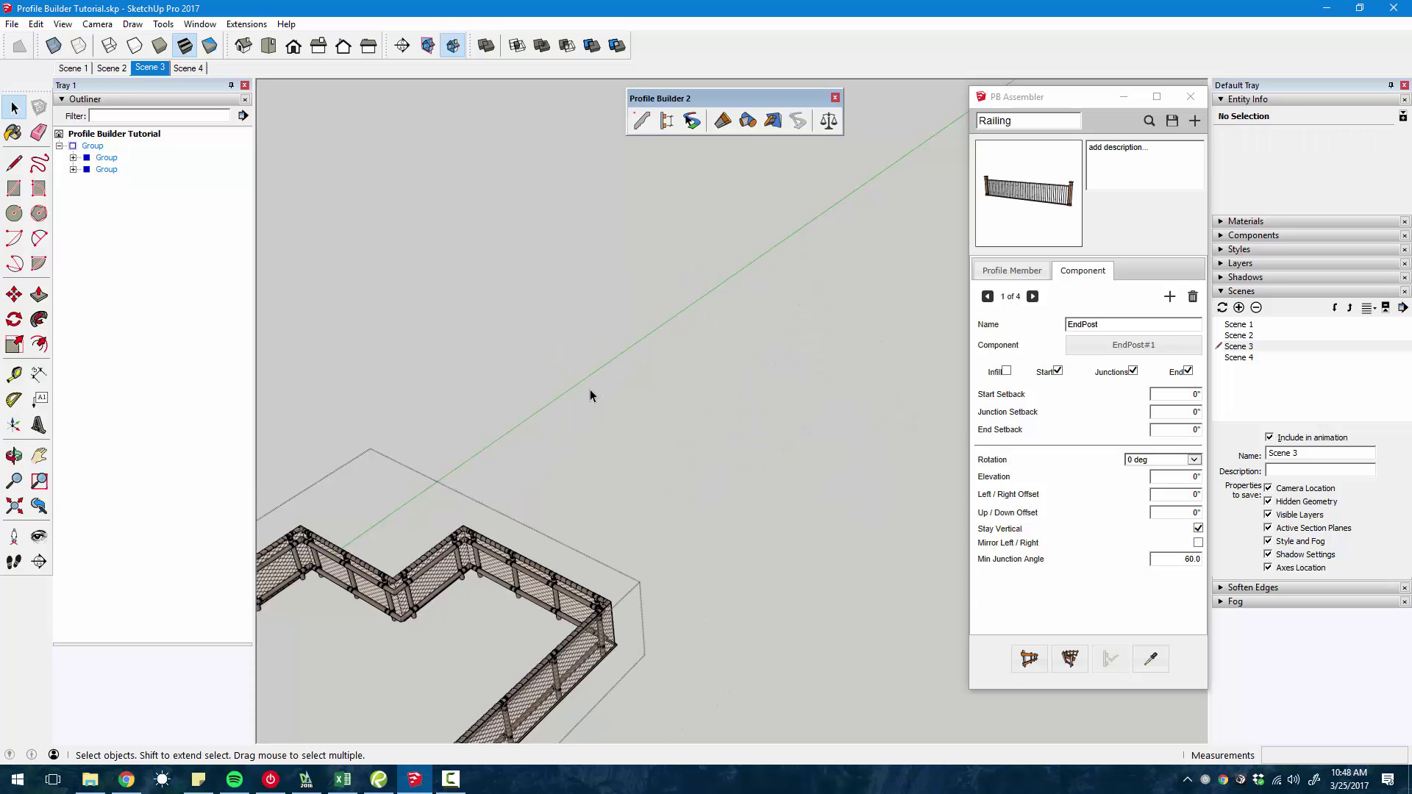
- Build a new multi-segment railing from the Railing assembly along the planter path
left_click(1028, 657)
left_click(509, 453)
left_click(616, 375)
left_click(687, 400)
scroll(581, 376, "up", 5)
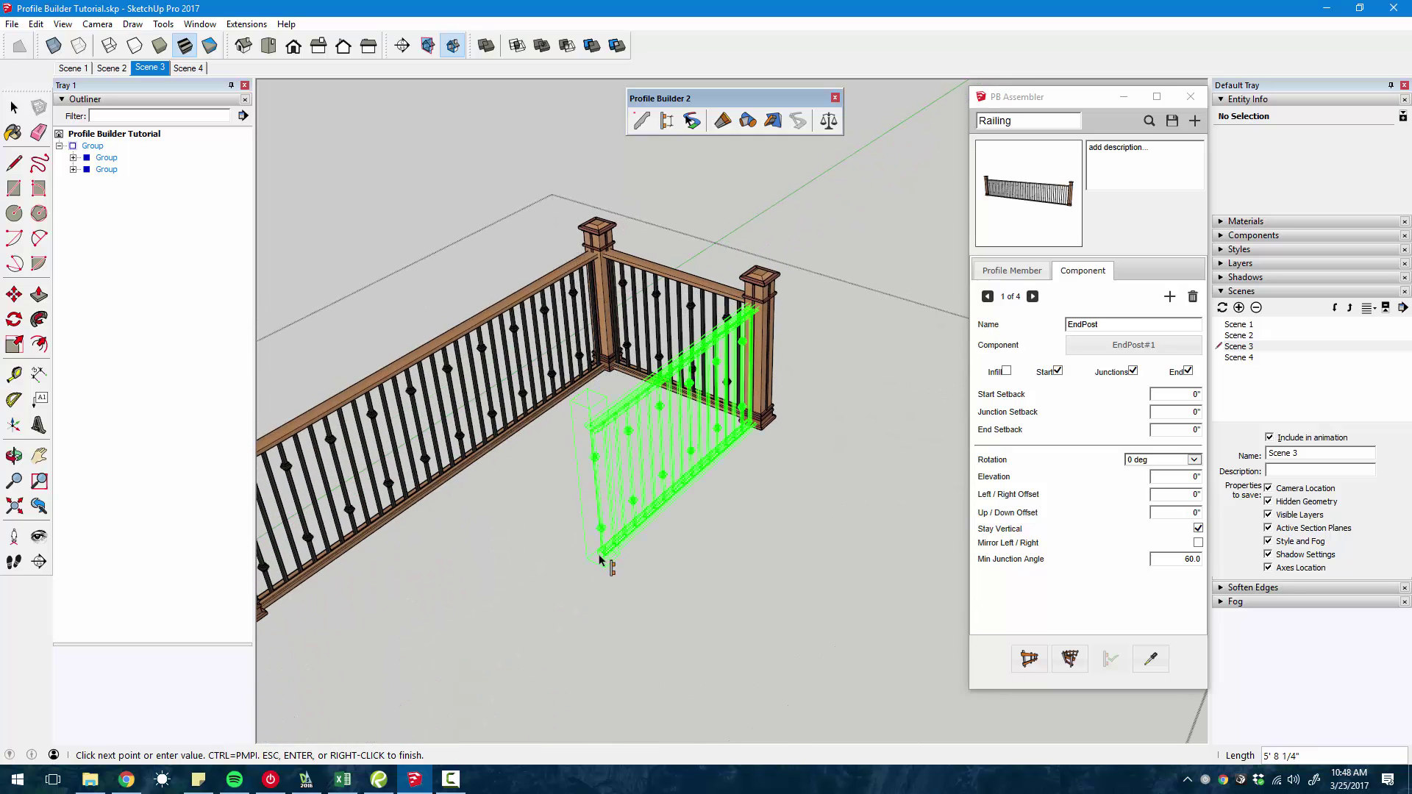
left_click(606, 562)
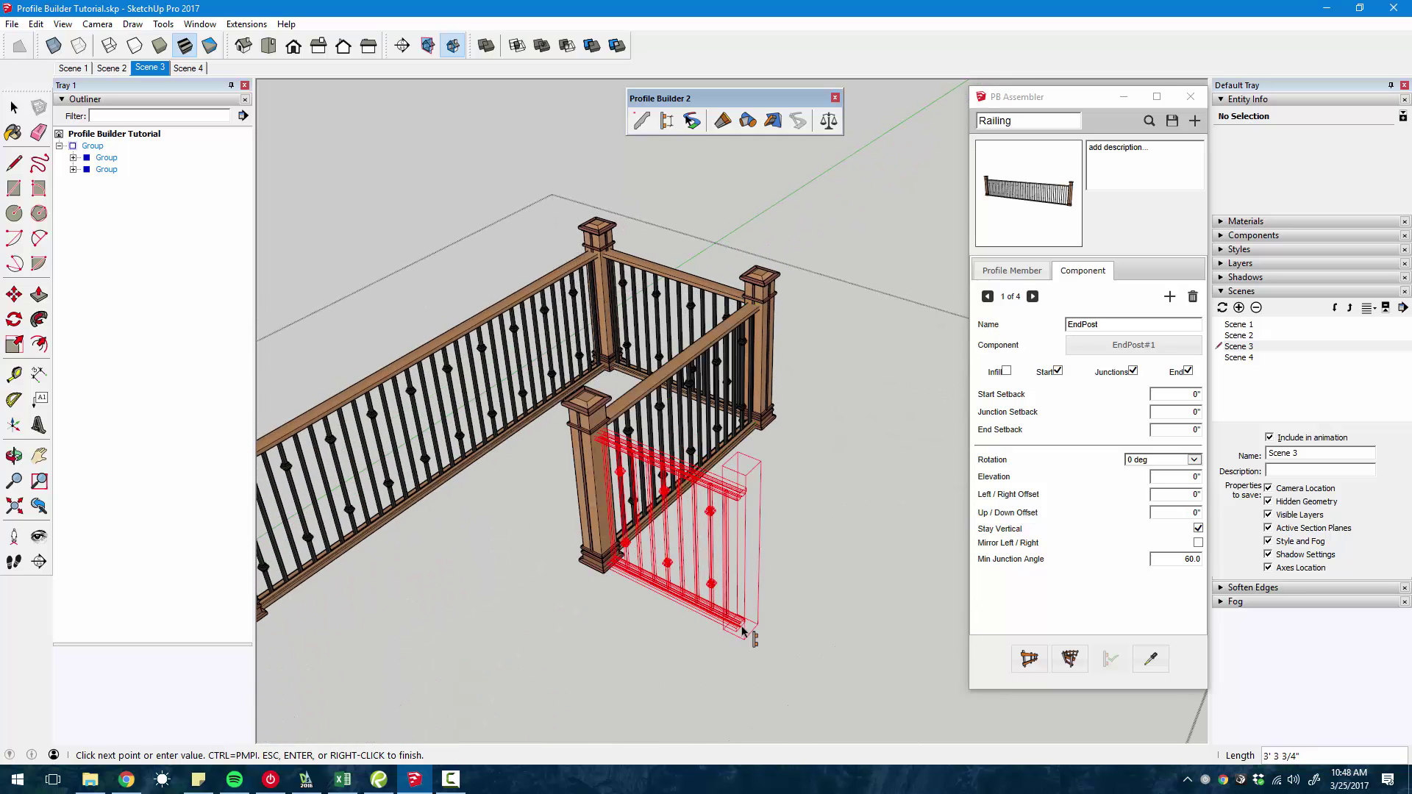
left_click(744, 628)
scroll(711, 563, "down", 4)
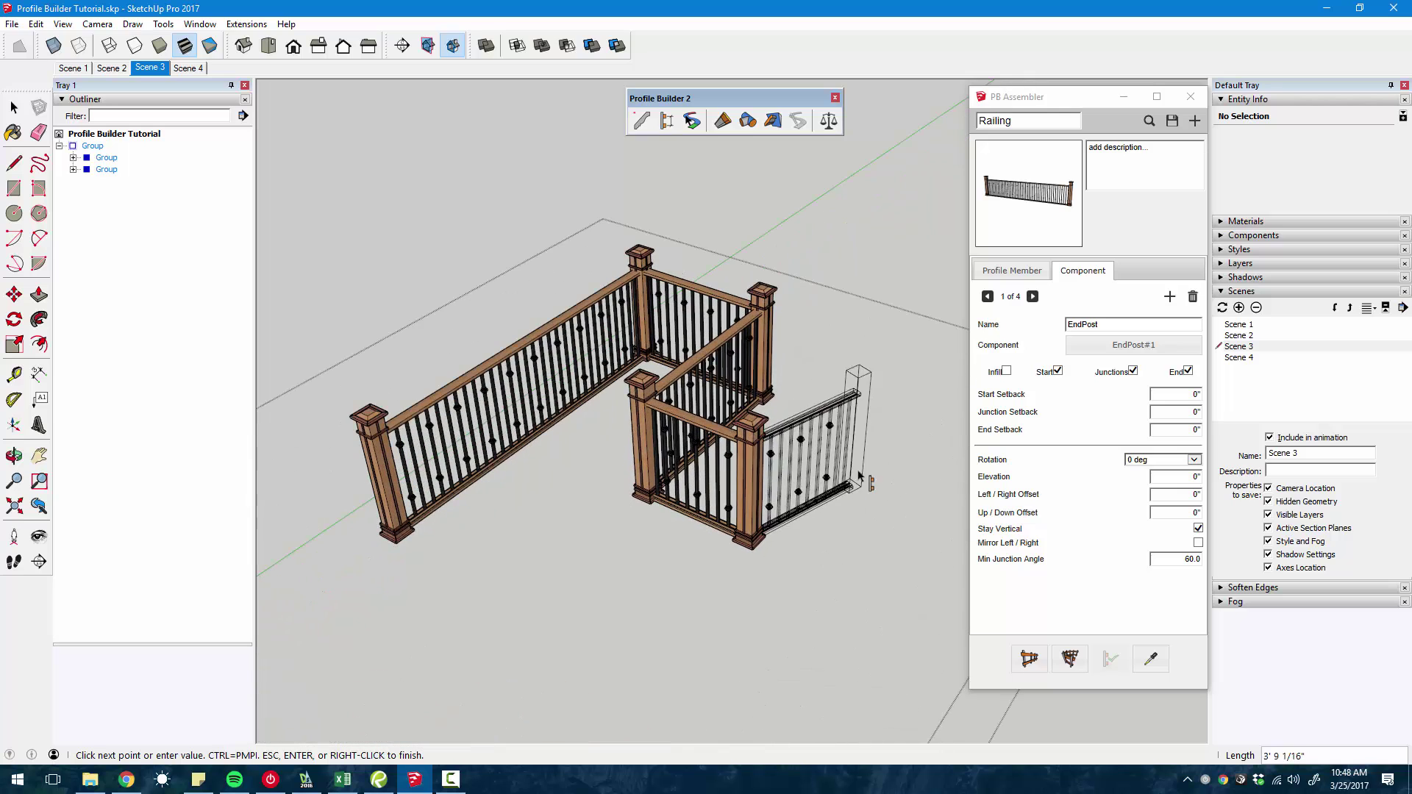
left_click(840, 444)
left_click(935, 476)
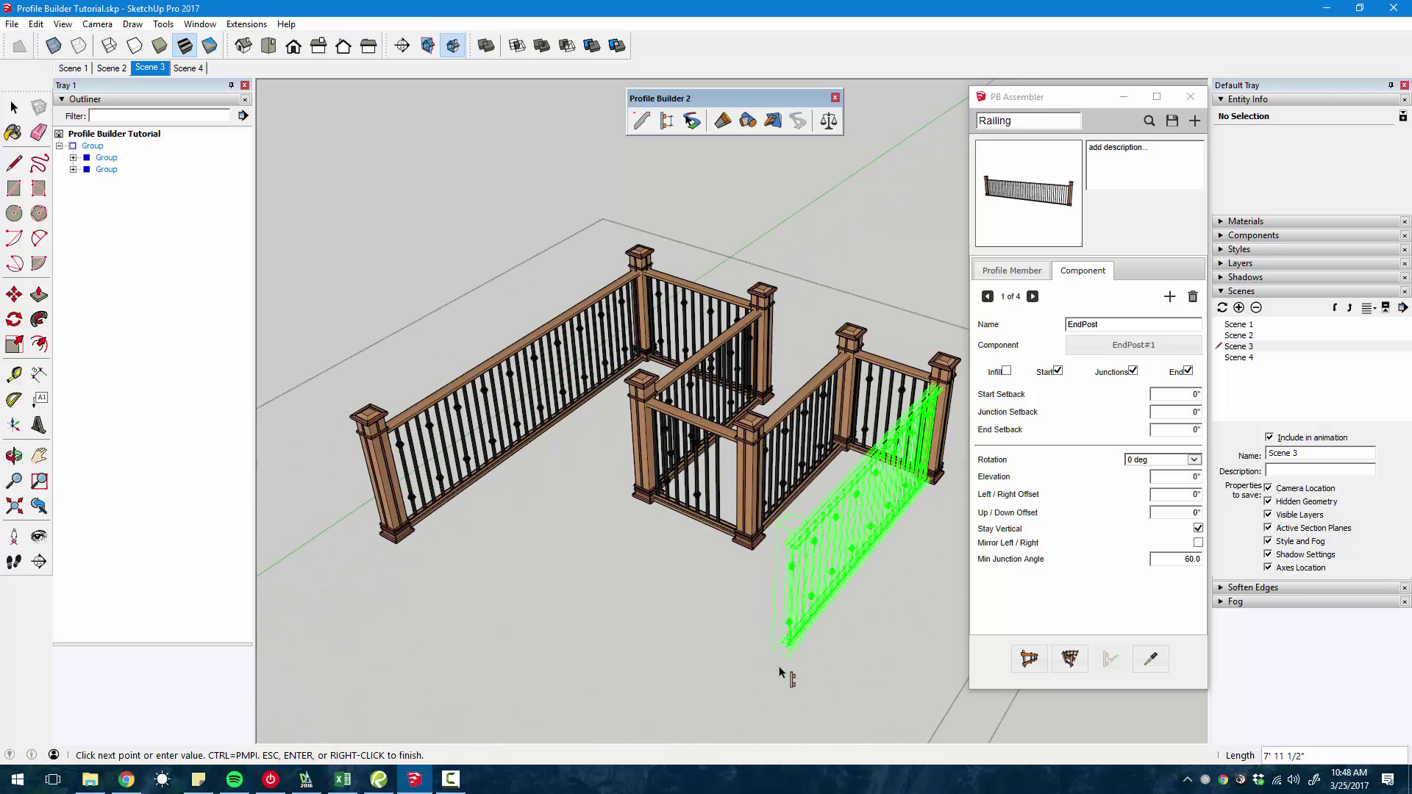
key("Return")
- Orbit around the finished railing layout and close the edited group
middle_click_drag(742, 711, 851, 439)
scroll(851, 439, "down", 8)
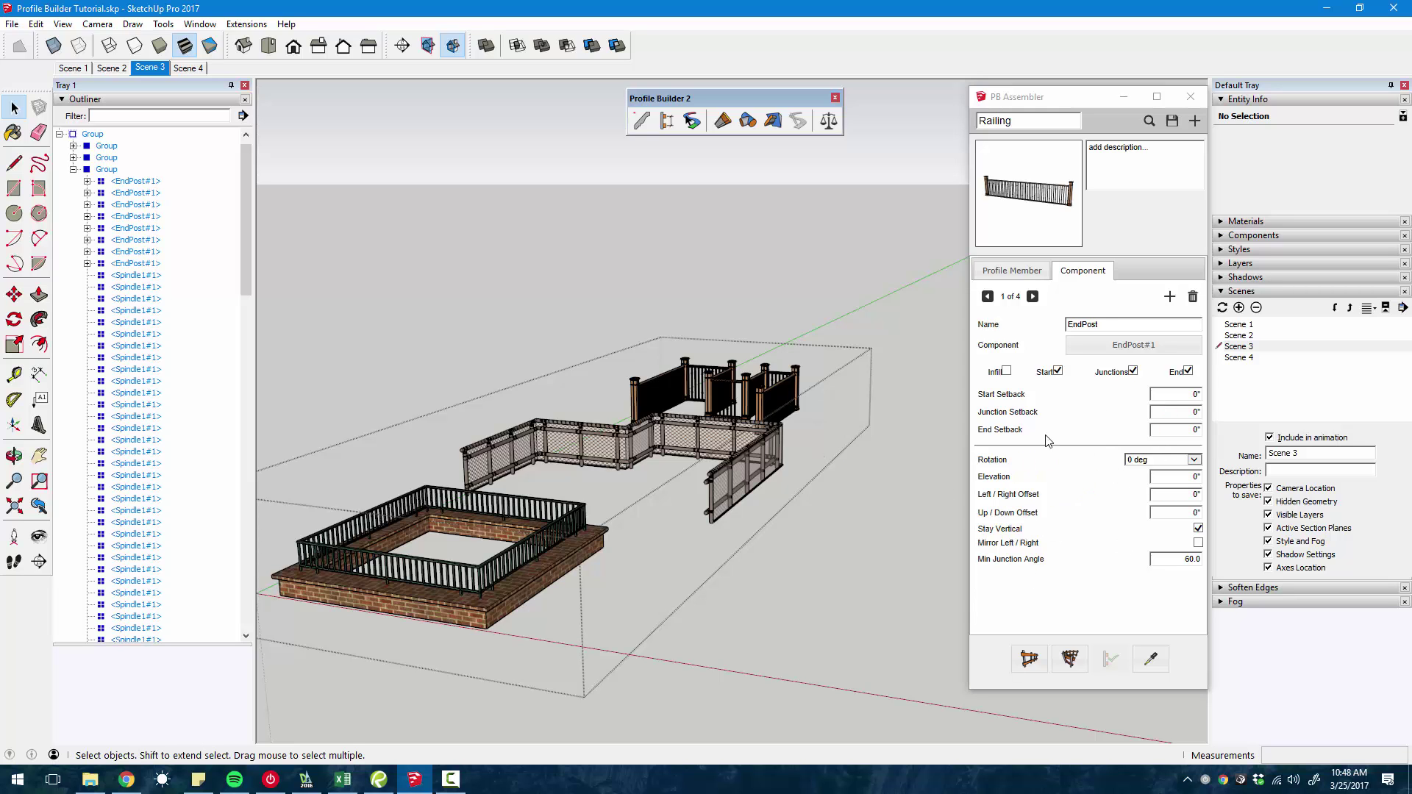
middle_click_drag(745, 465, 745, 440)
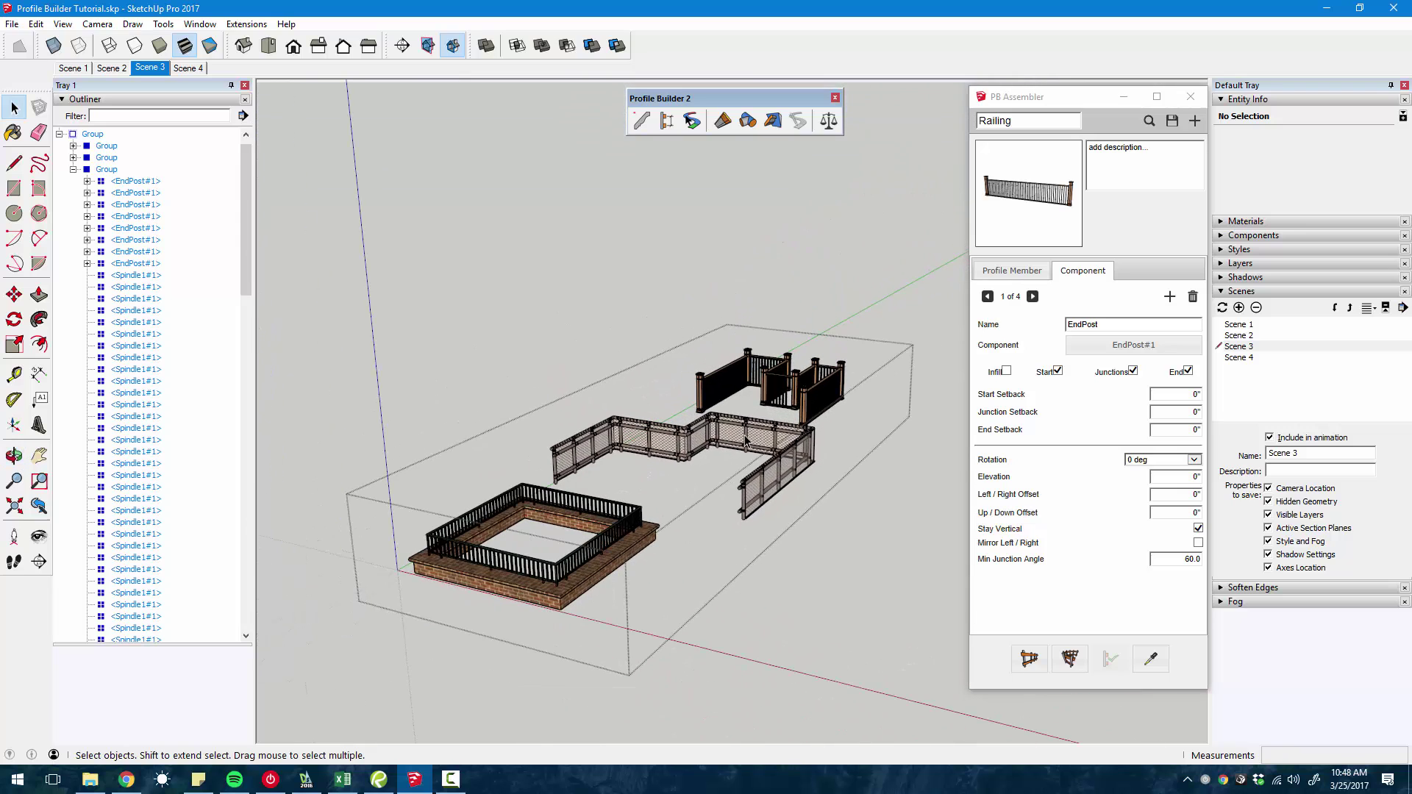
left_click(855, 542)
- Switch to Scene 4 and delete the ladder inside the stair model group
left_click(185, 68)
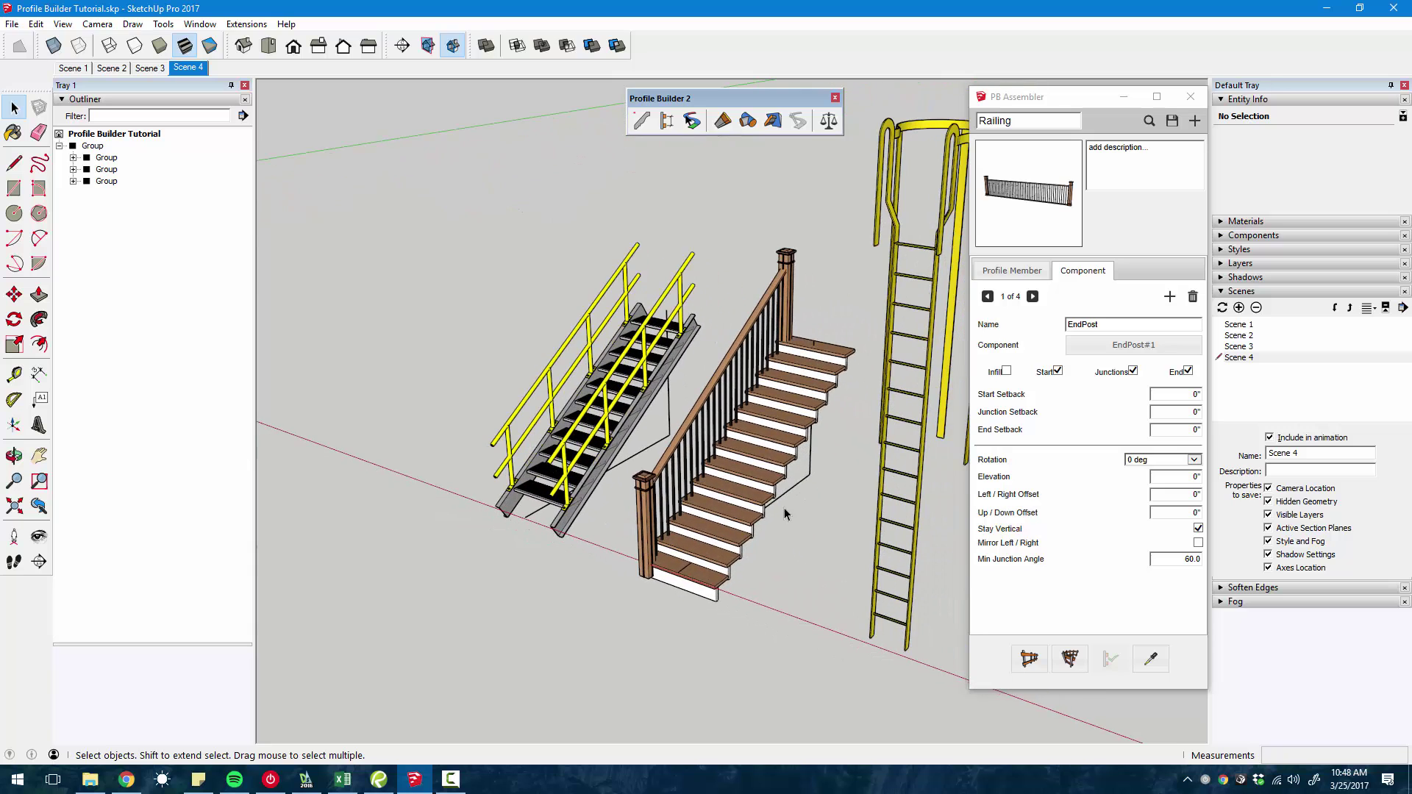
middle_click_drag(783, 506, 735, 456)
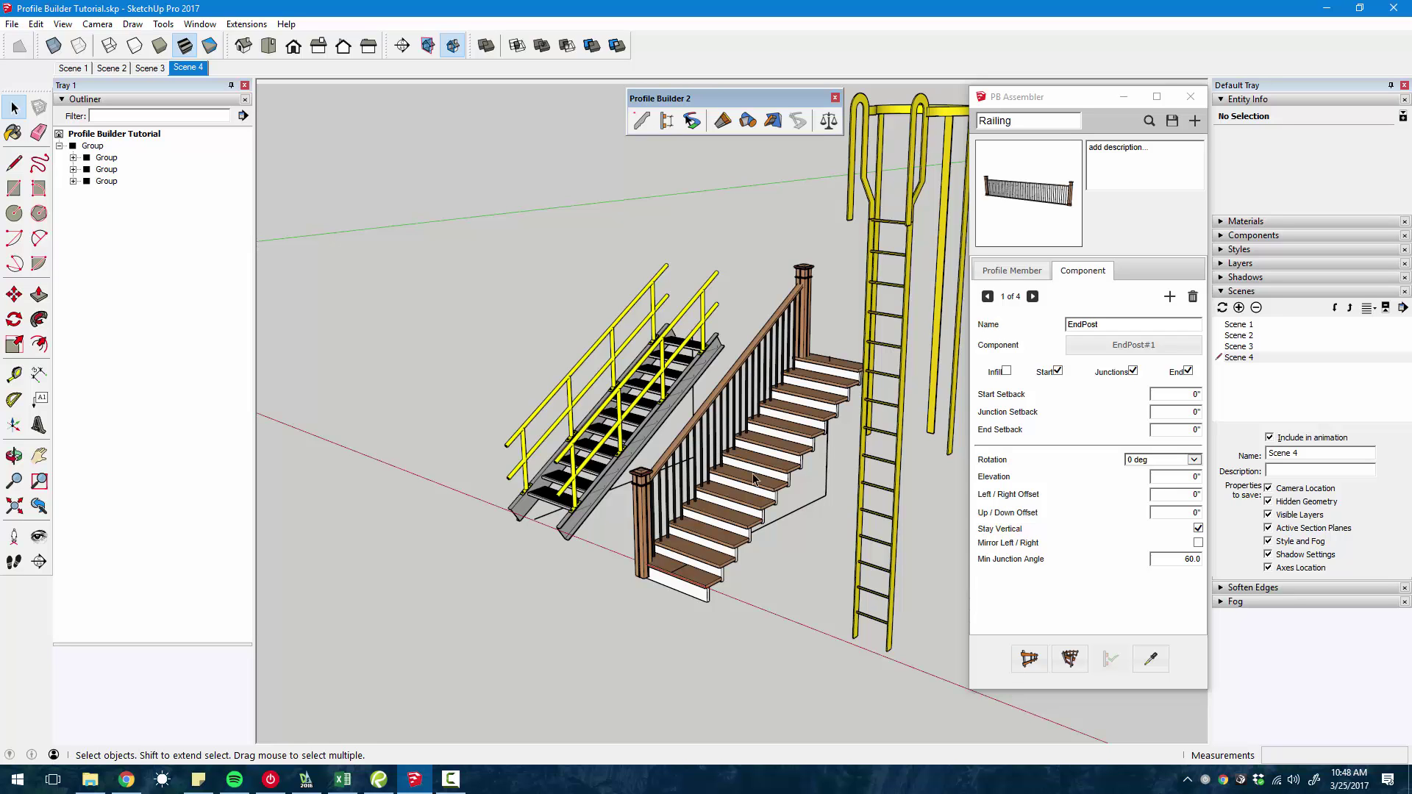
middle_click_drag(763, 483, 724, 471)
left_click(837, 465)
double_click(835, 465)
left_click(830, 466)
key("Delete")
left_click(831, 466)
- Build the Stairs and Rail assembly from the stair's lower end to the top landing
scroll(831, 466, "up", 3)
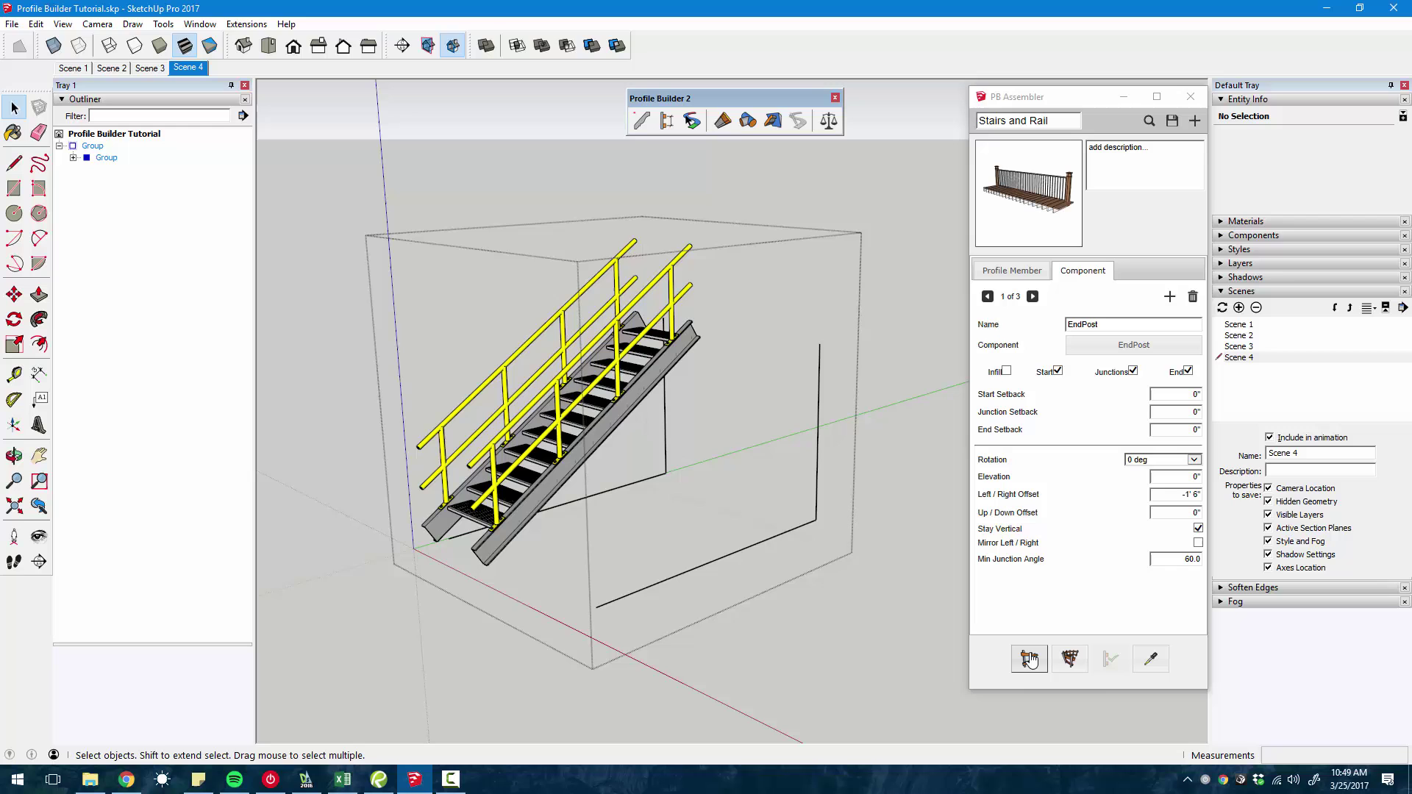
left_click(1030, 658)
left_click(1029, 658)
left_click(596, 608)
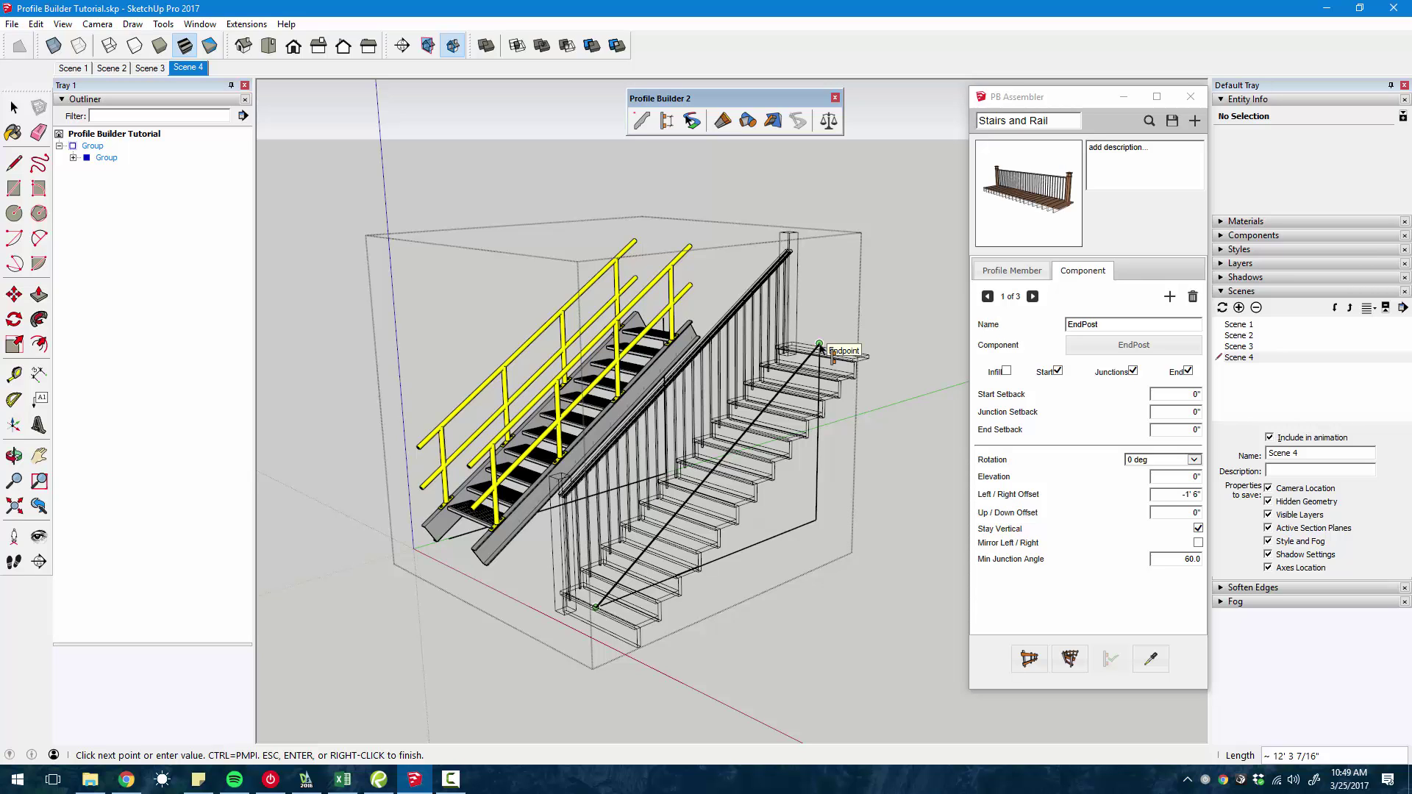
double_click(819, 343)
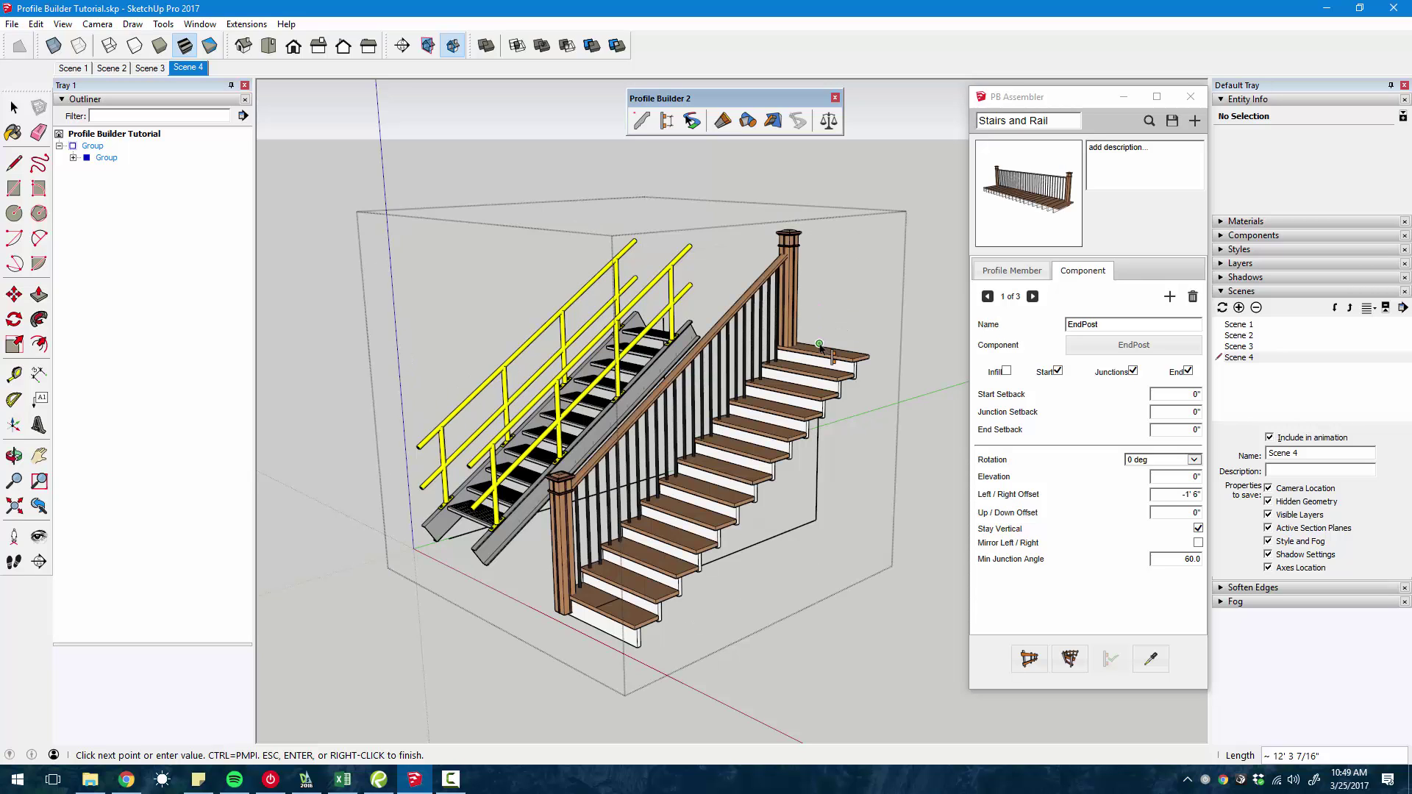
scroll(768, 402, "down", 5)
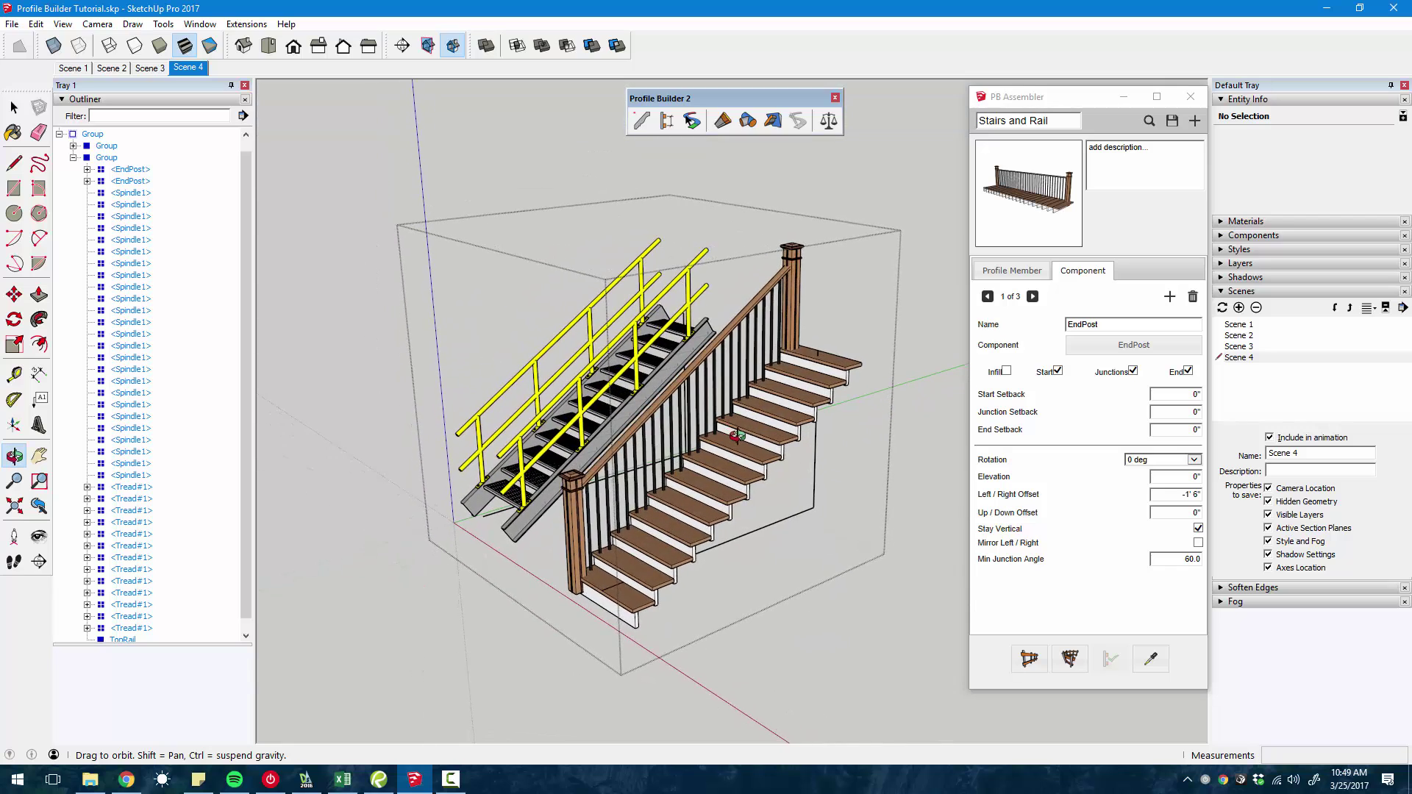
middle_click_drag(724, 482, 821, 454)
key("space")
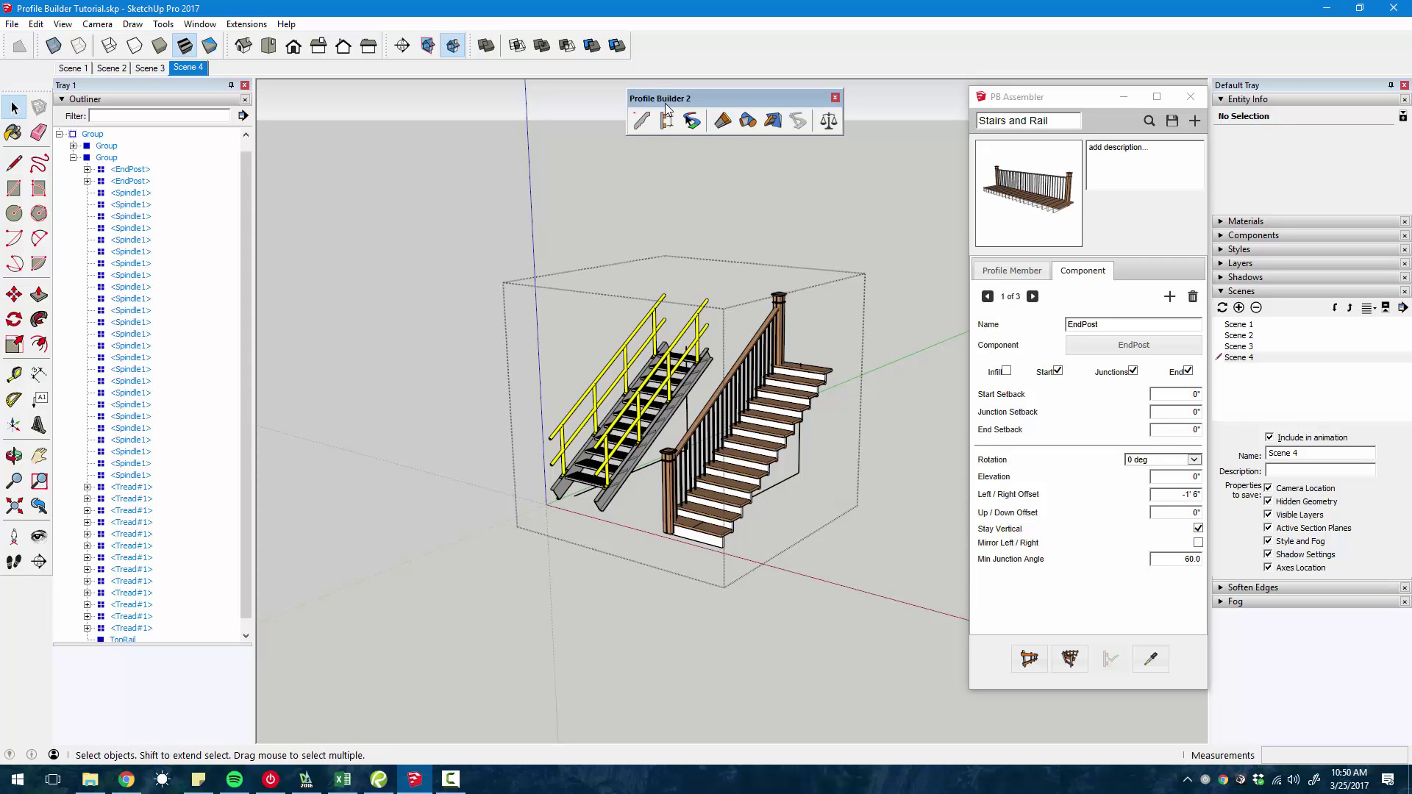
- Review the PB Quantifier quantity and cost report, close it, and return to Scene 1
left_click(830, 125)
left_click_drag(1044, 164, 951, 166)
mouse_move(930, 232)
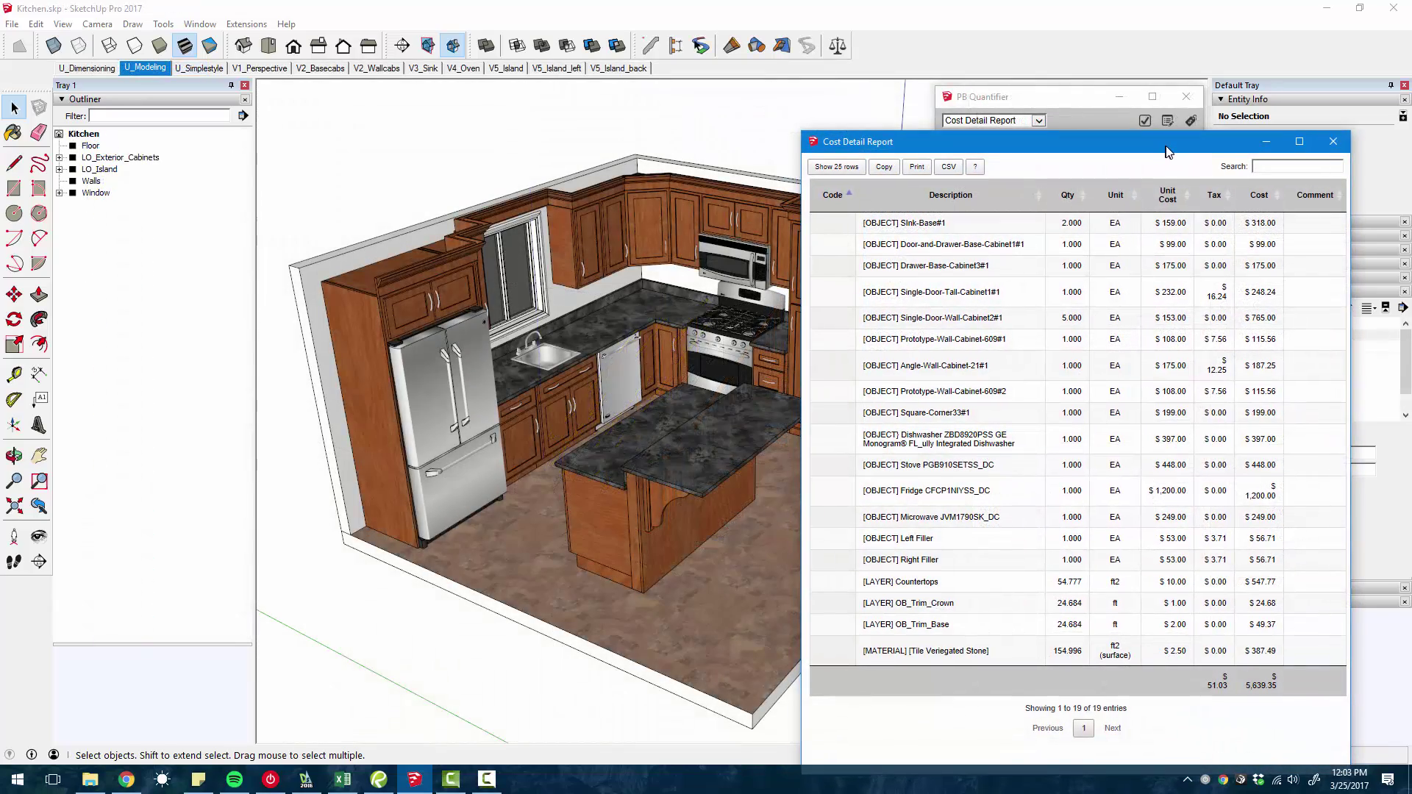
left_click_drag(1166, 146, 1167, 146)
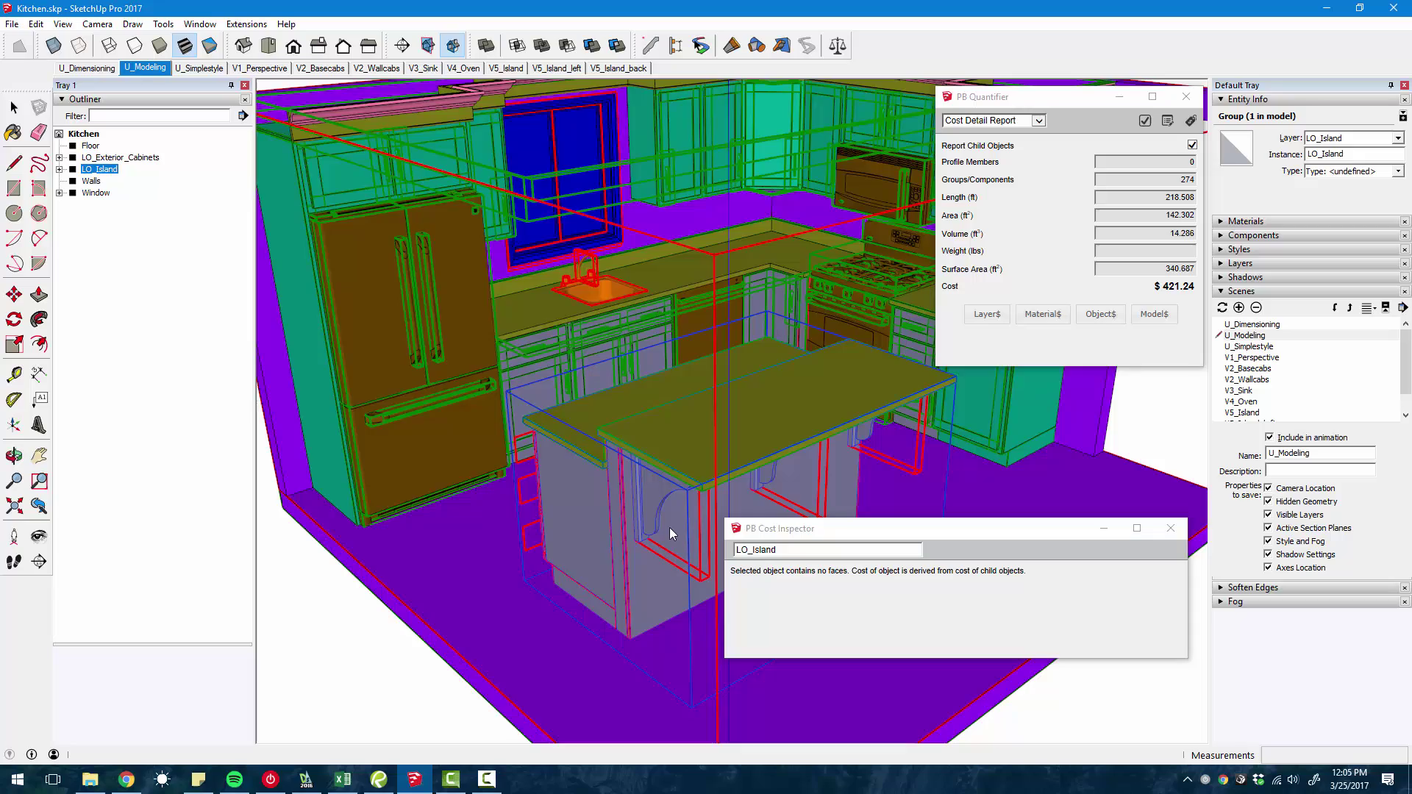
scroll(669, 527, "down", 5)
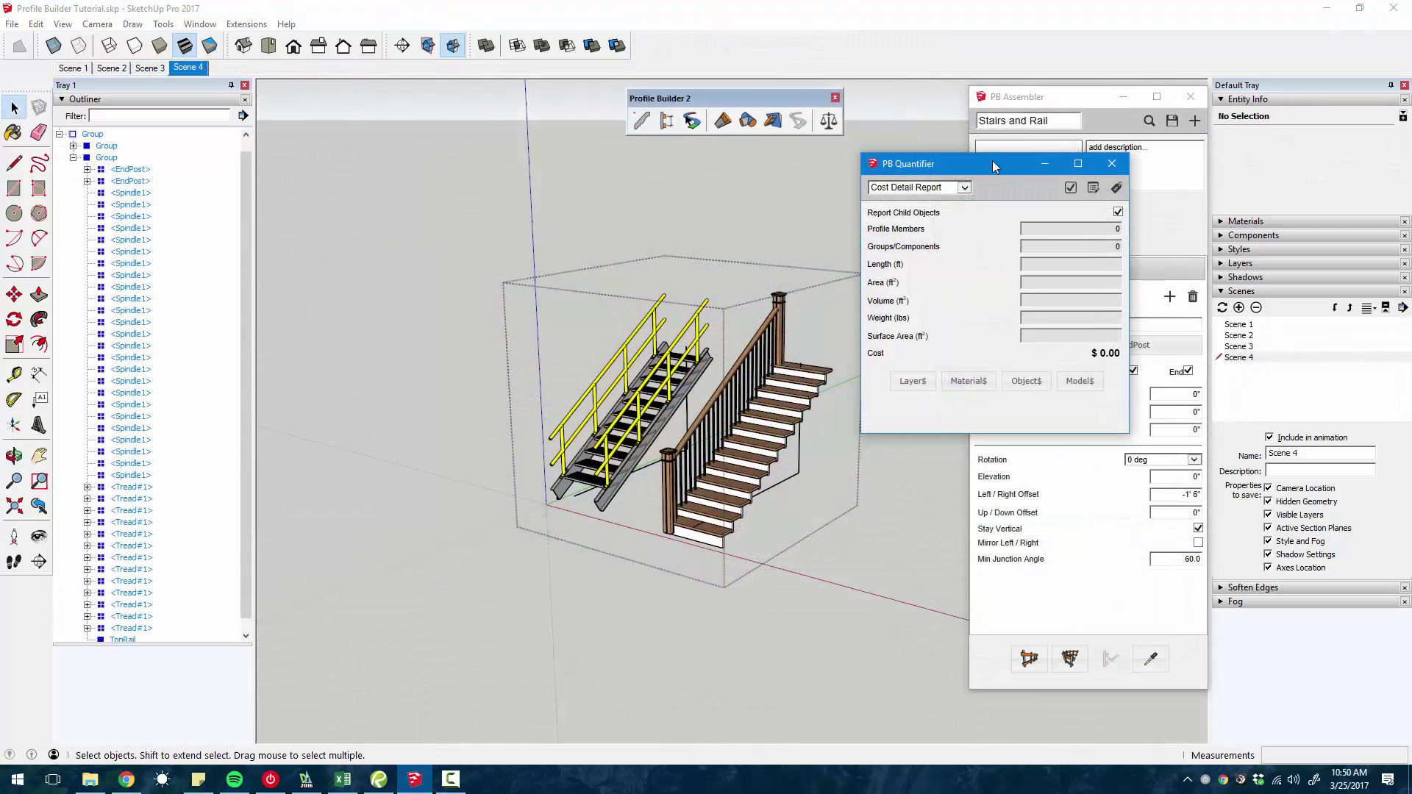
left_click_drag(996, 166, 976, 147)
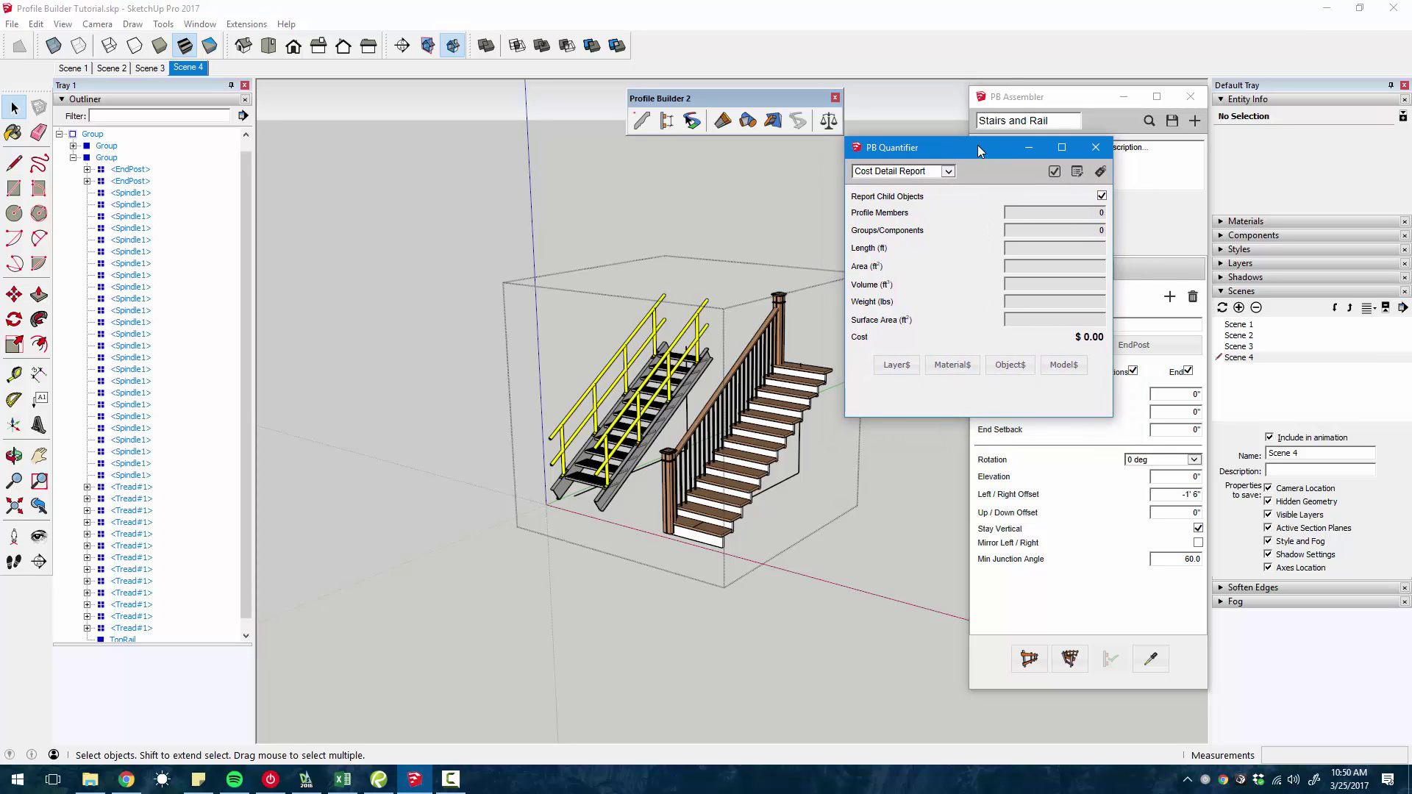
left_click(1096, 148)
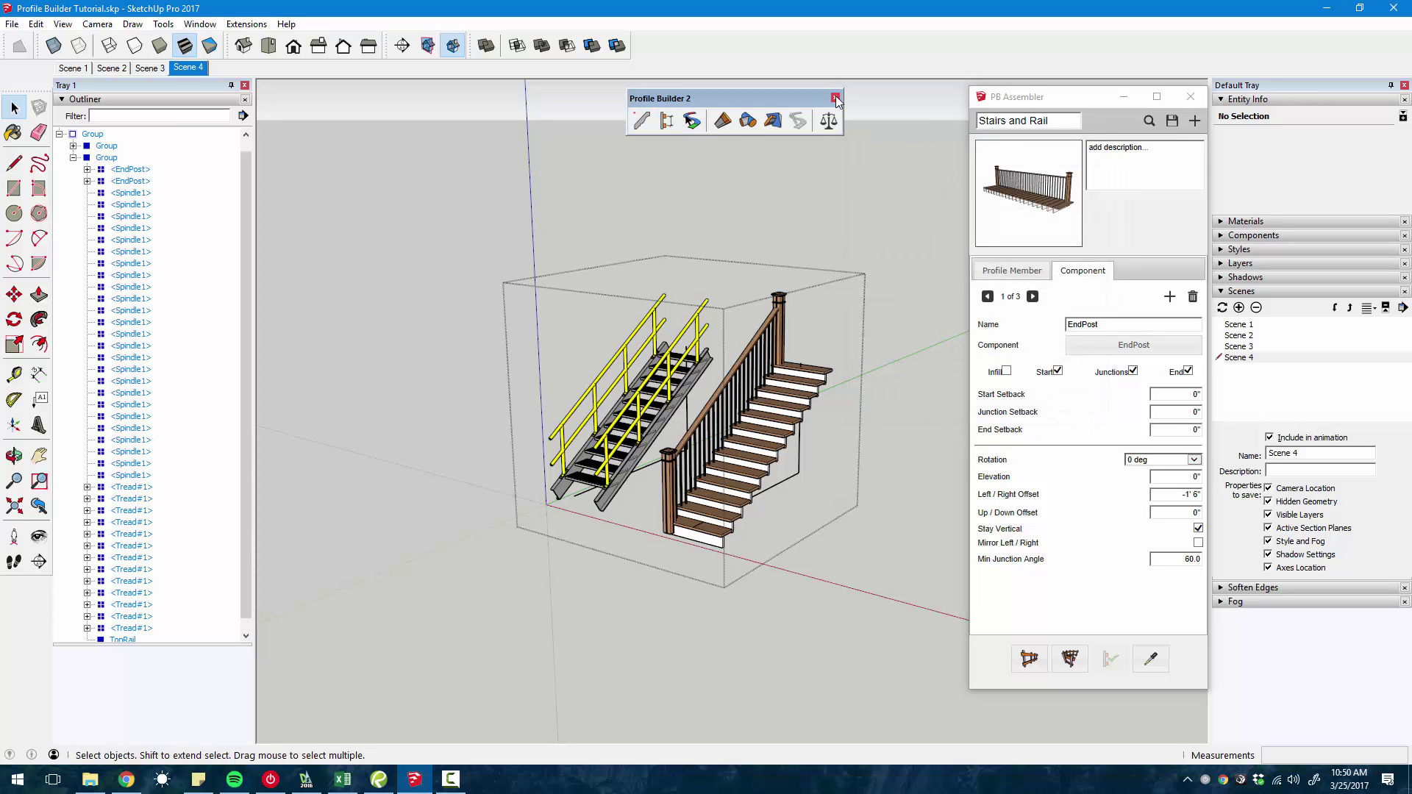
left_click(74, 67)
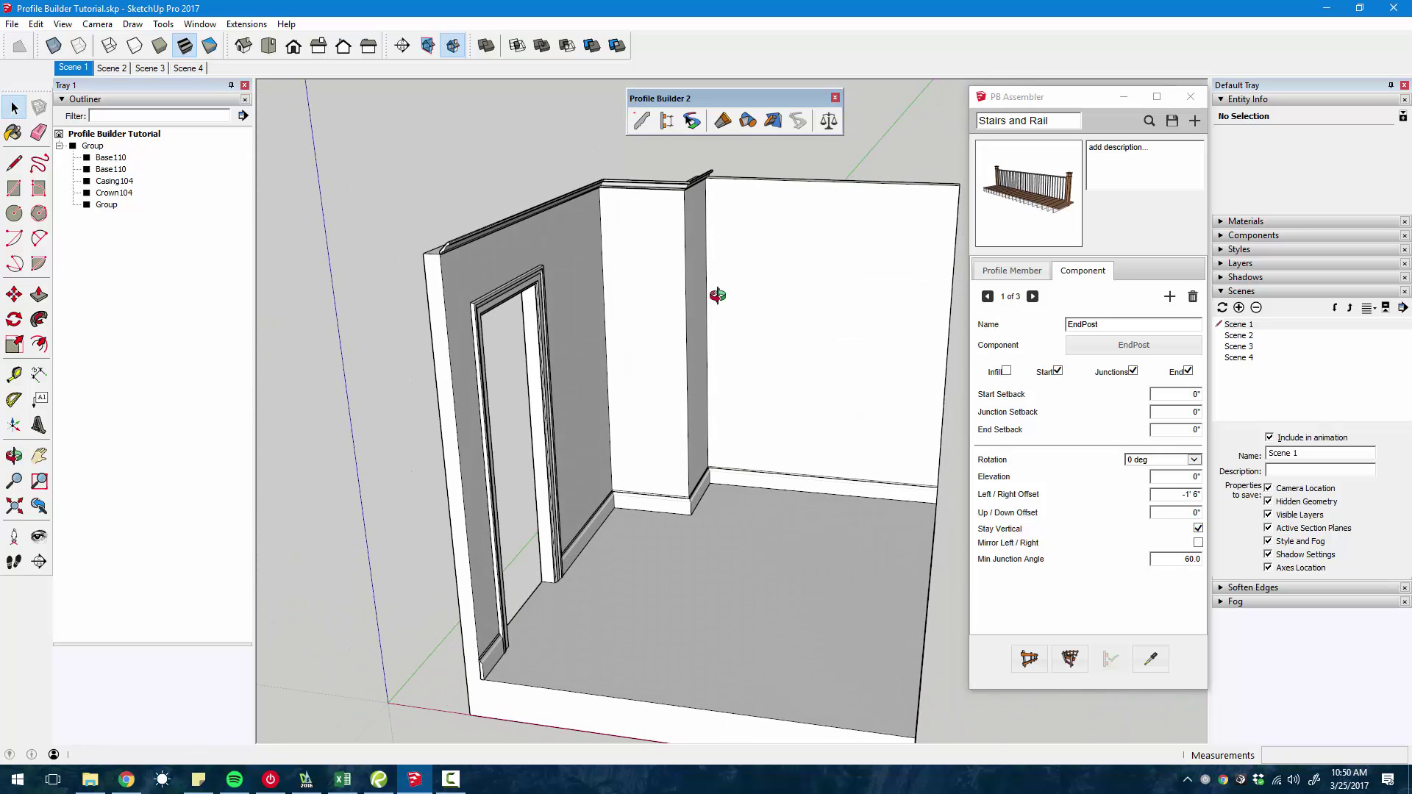
- Bring up the Crown104 profile settings and dock the Profile Builder toolbar
left_click(1187, 97)
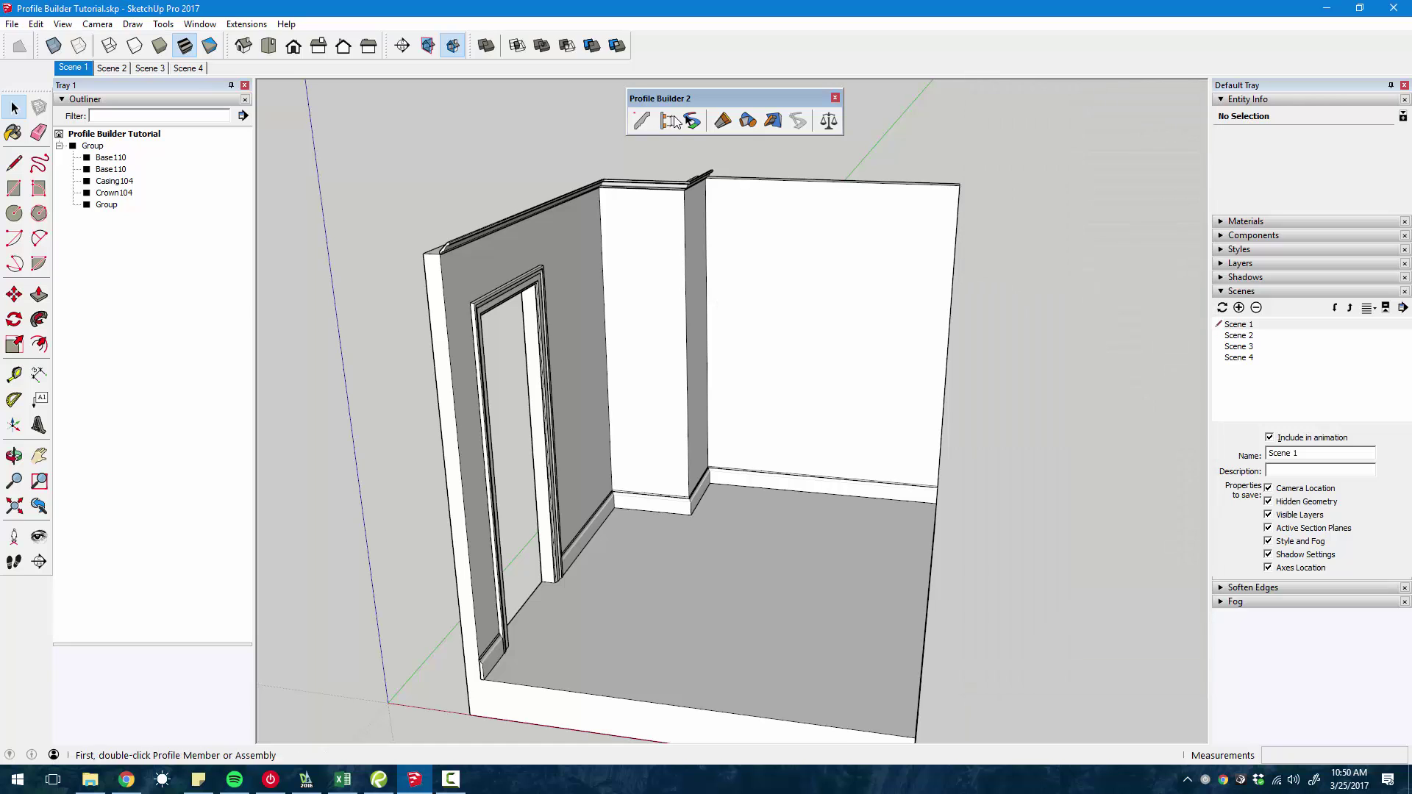
left_click(640, 120)
left_click_drag(717, 97, 644, 45)
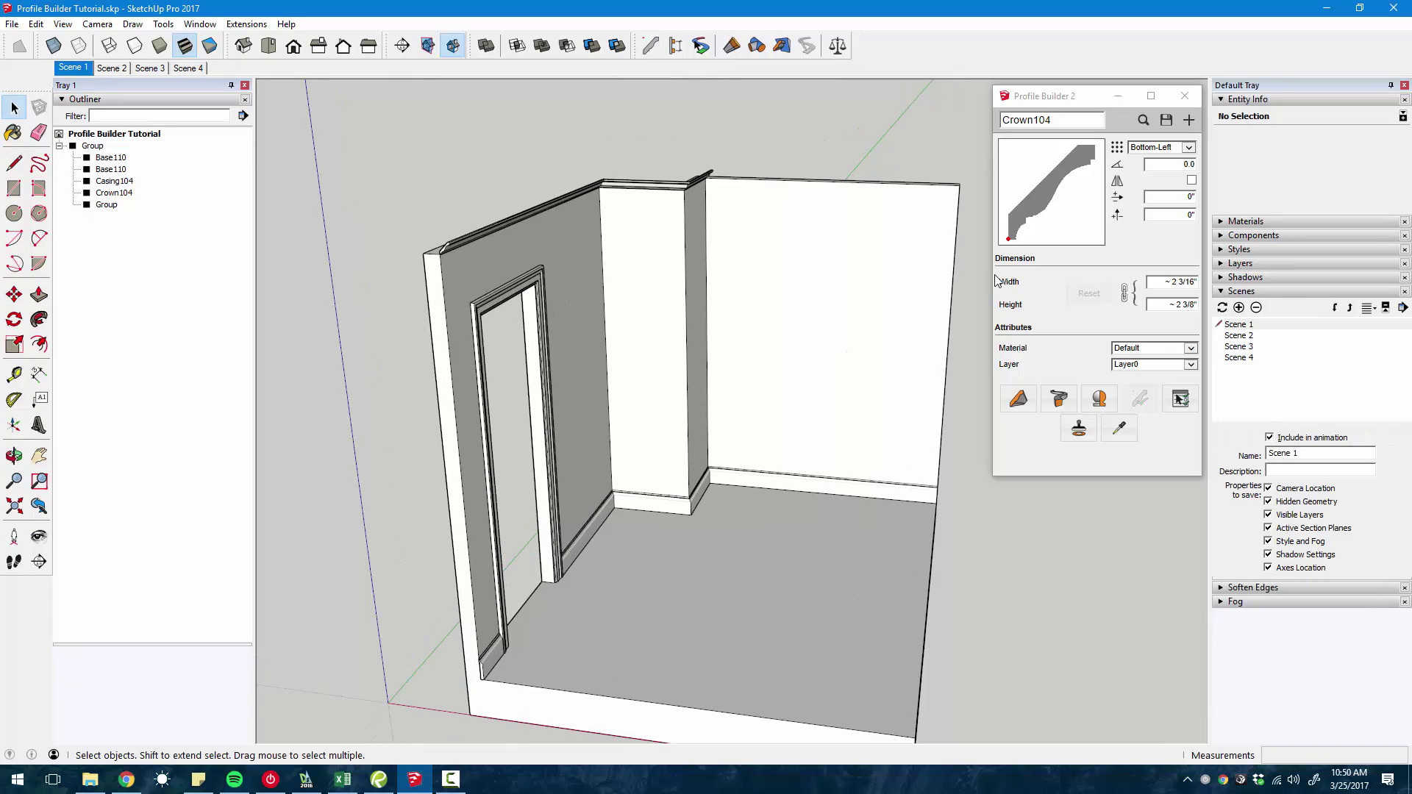
- Zoom toward the left wall and delete the existing crown moulding
middle_click_drag(960, 278, 514, 269)
scroll(492, 266, "up", 3)
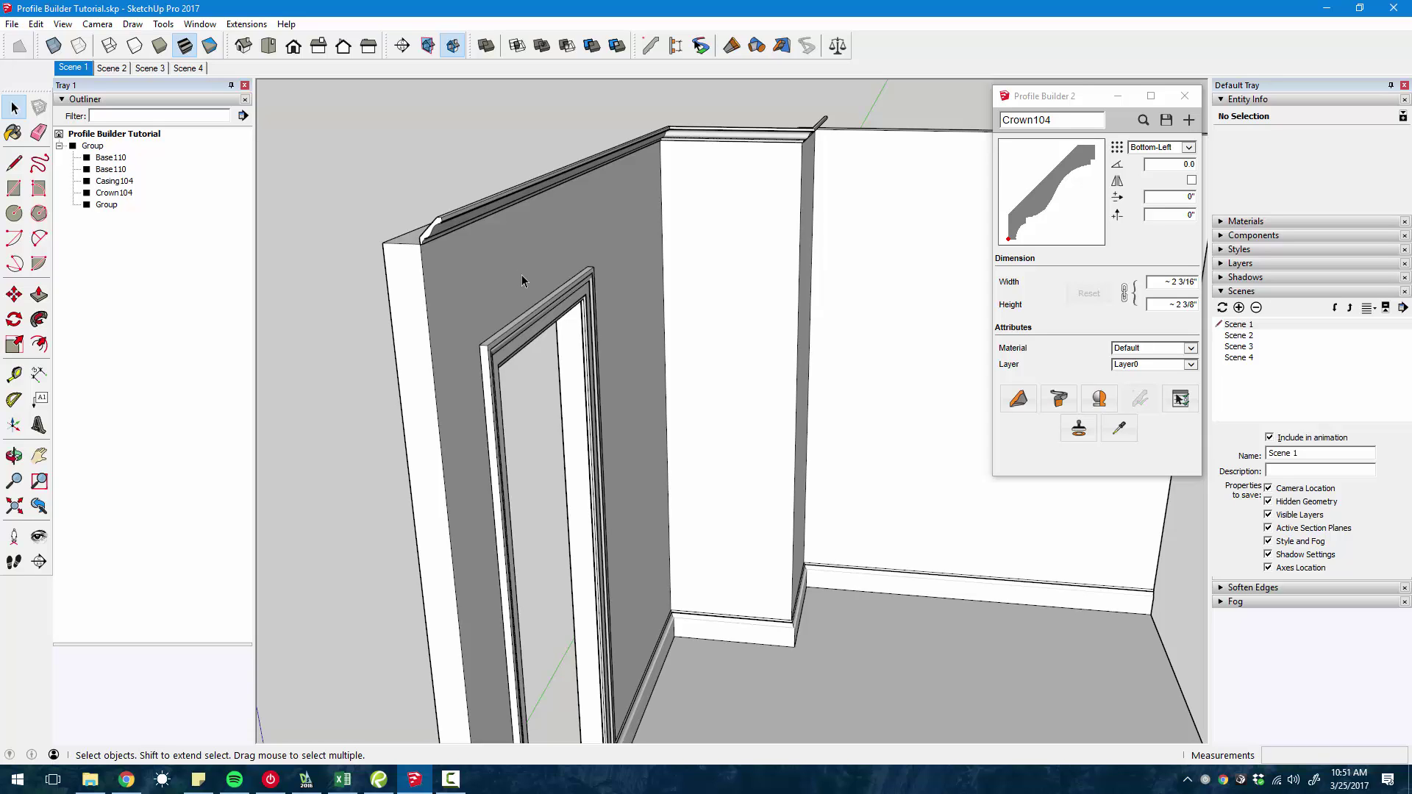
middle_click_drag(707, 290, 754, 268)
scroll(754, 268, "up", 1)
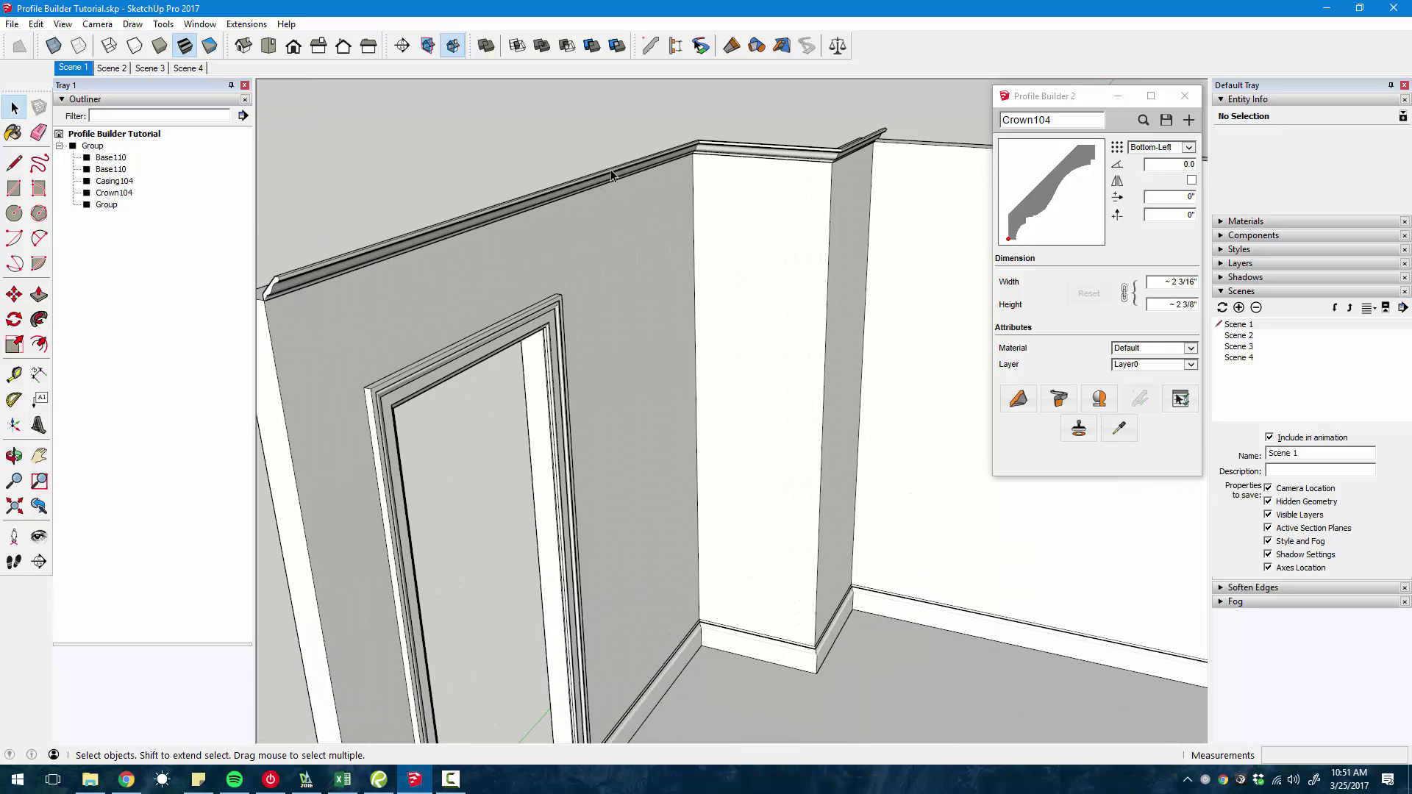
left_click(842, 159)
key("Delete")
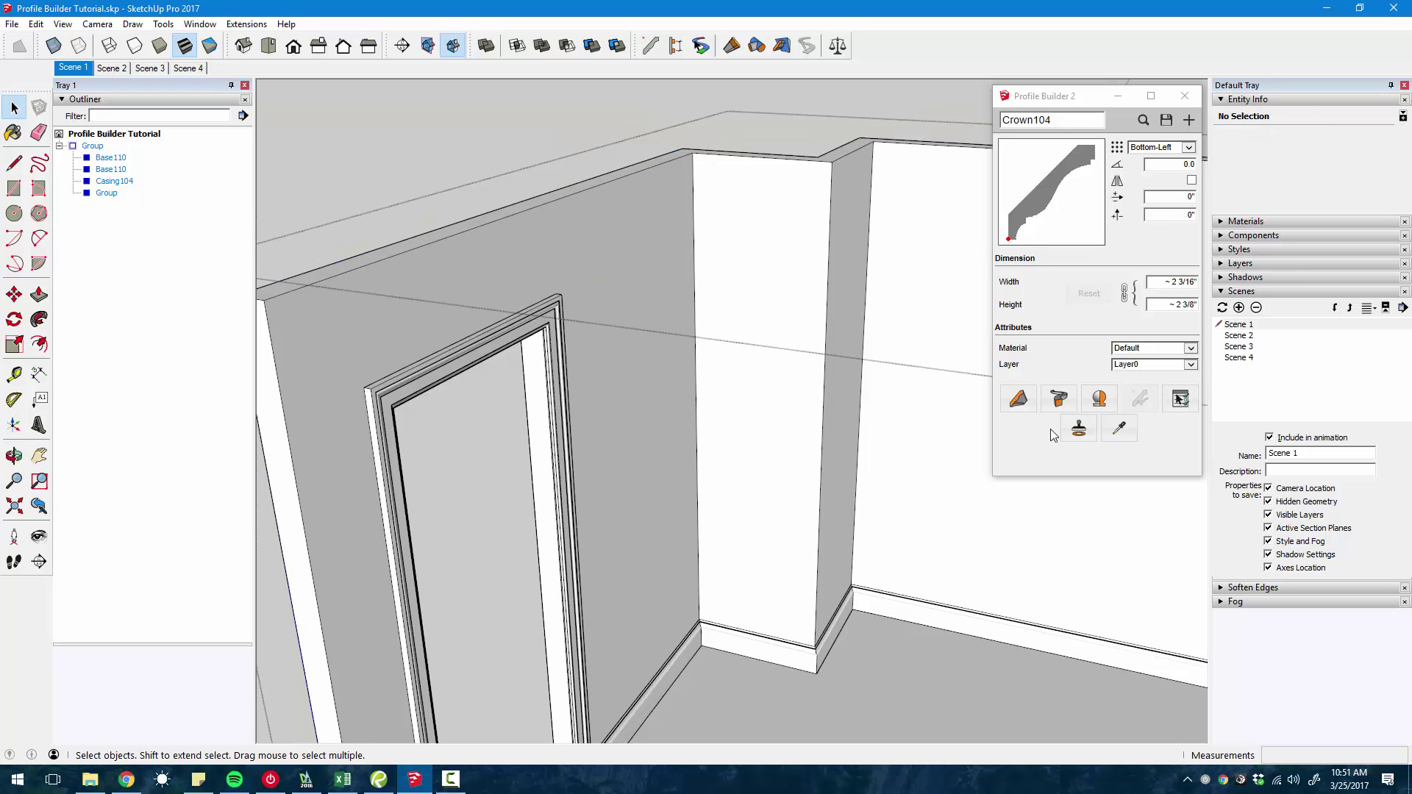
- Build a single 2' Crown104 crown member starting from the wall's top corner
left_click(1017, 400)
scroll(772, 280, "down", 1)
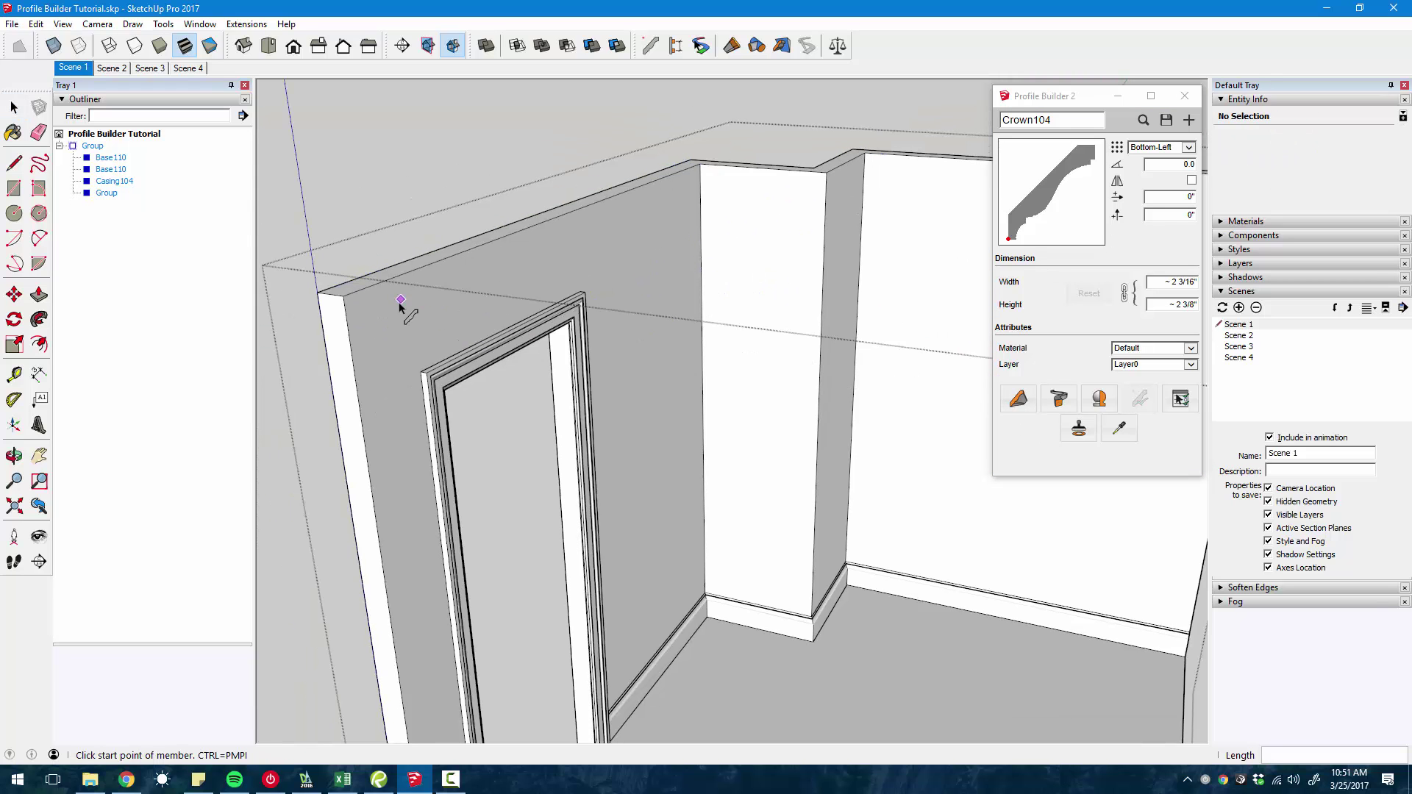
left_click(343, 295)
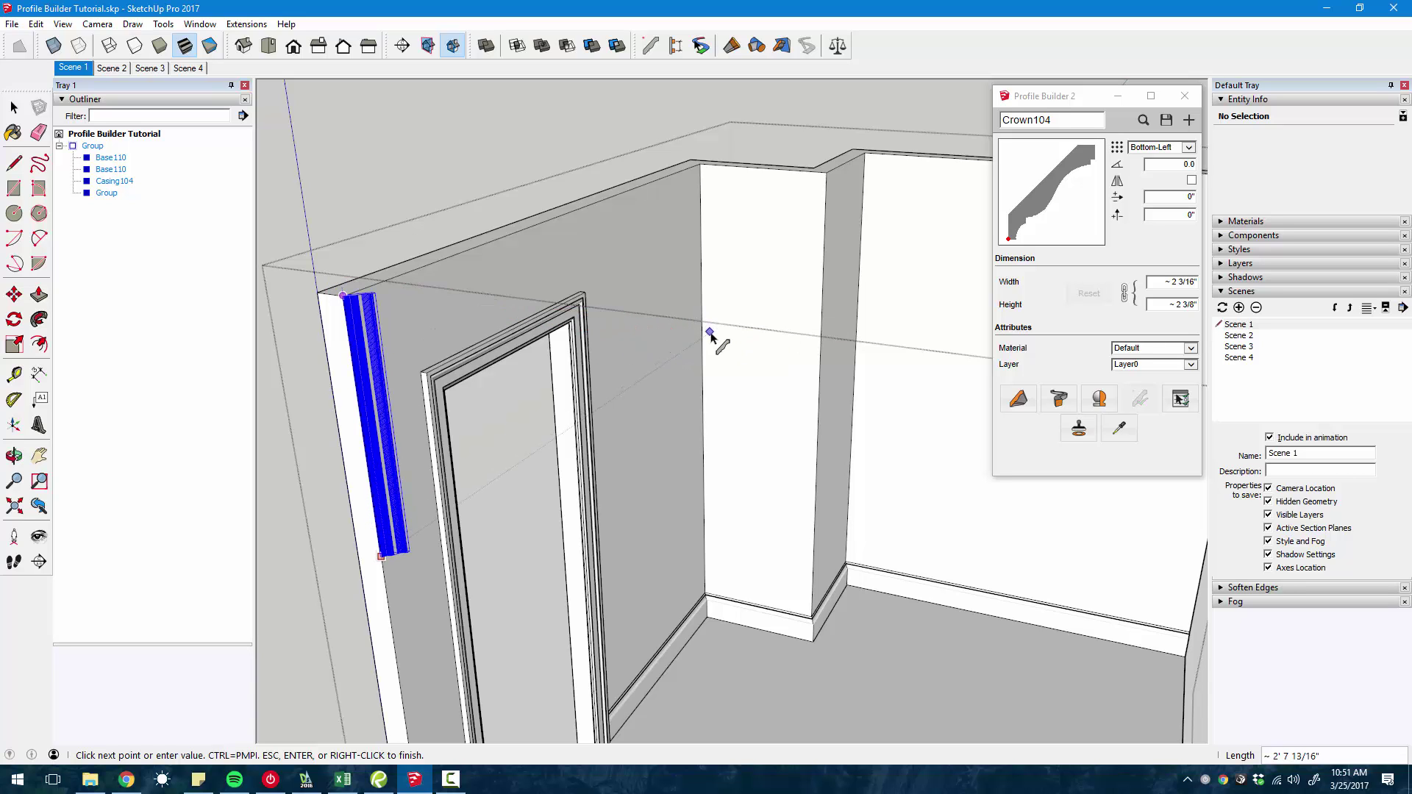
type("2'")
key("Return")
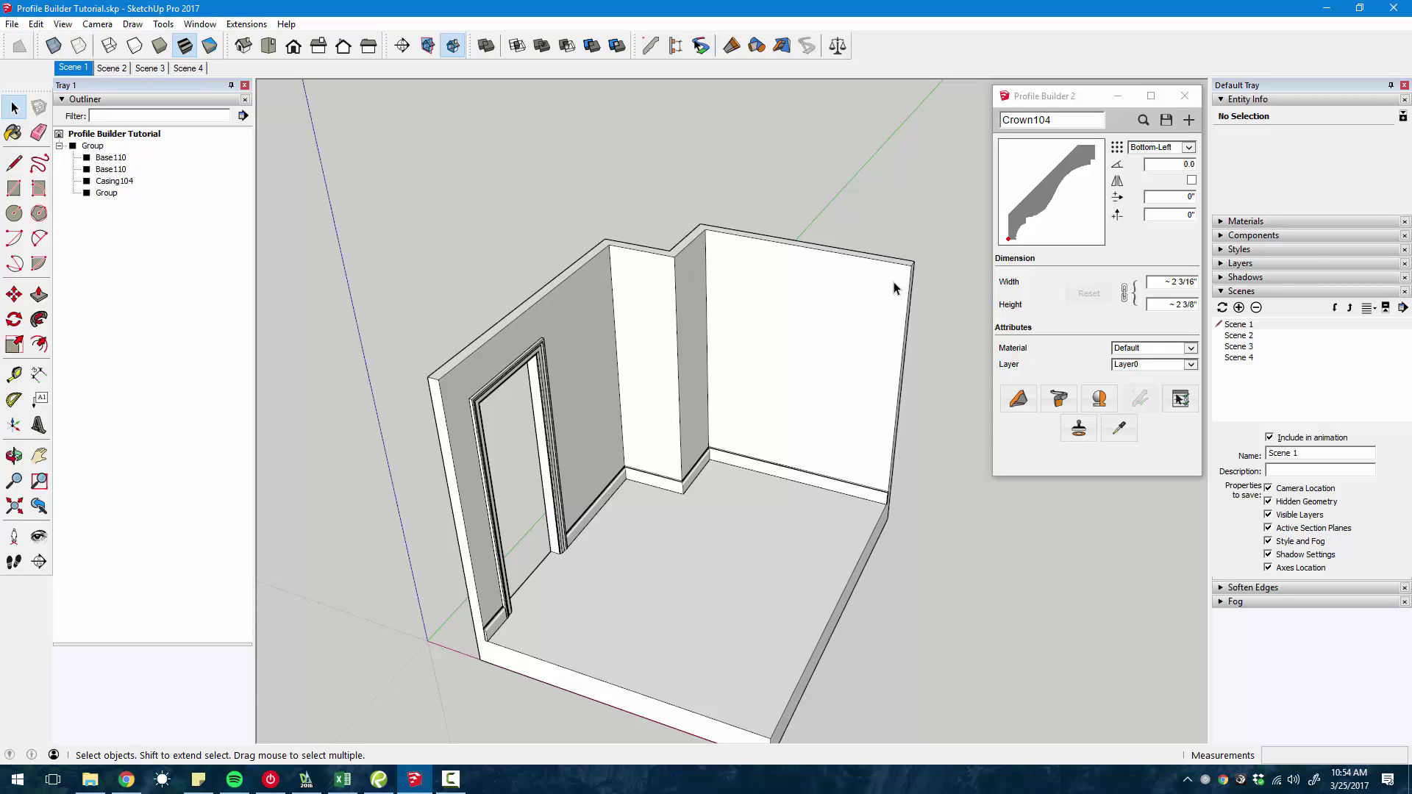
- Open the room group for editing and clear the selection
left_click(831, 297)
double_click(832, 297)
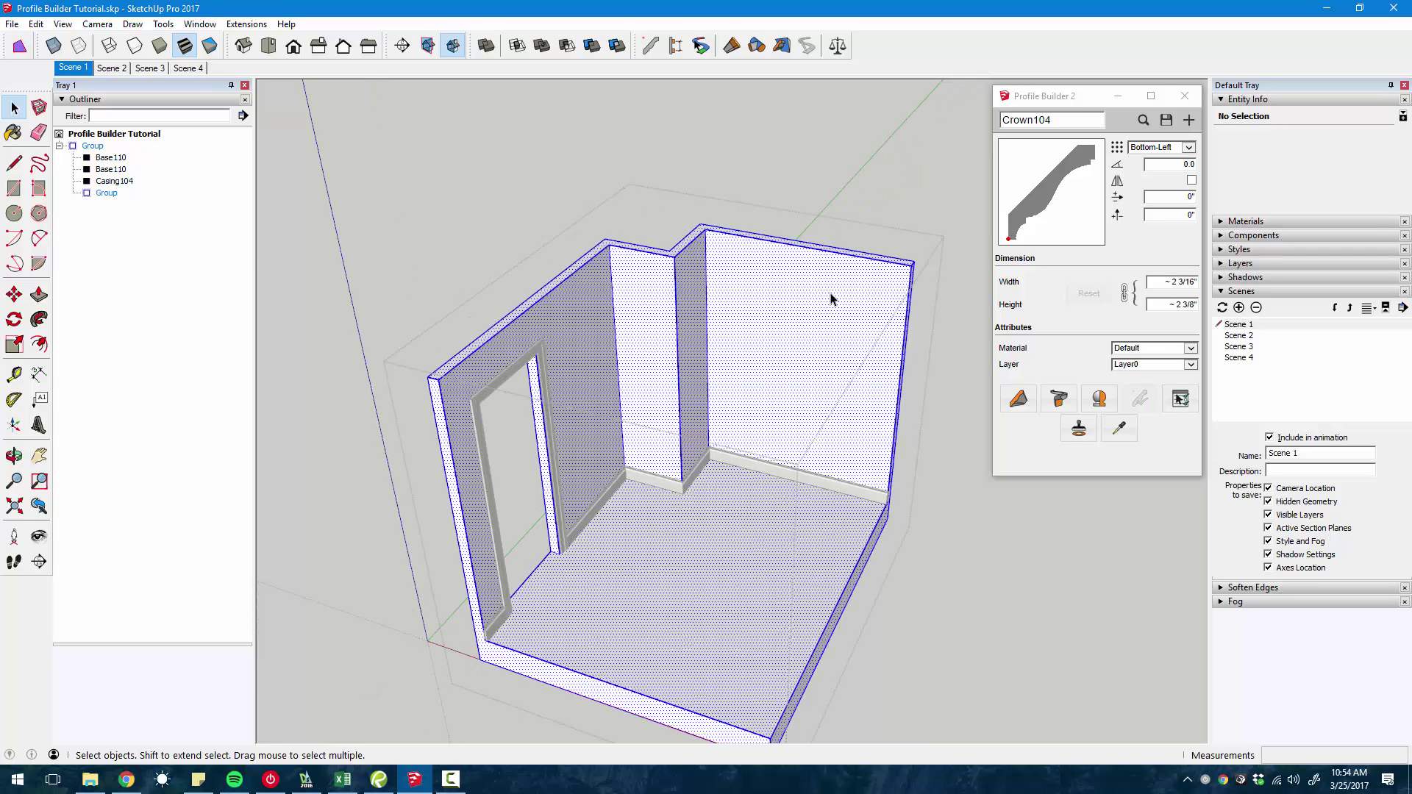
left_click(813, 299)
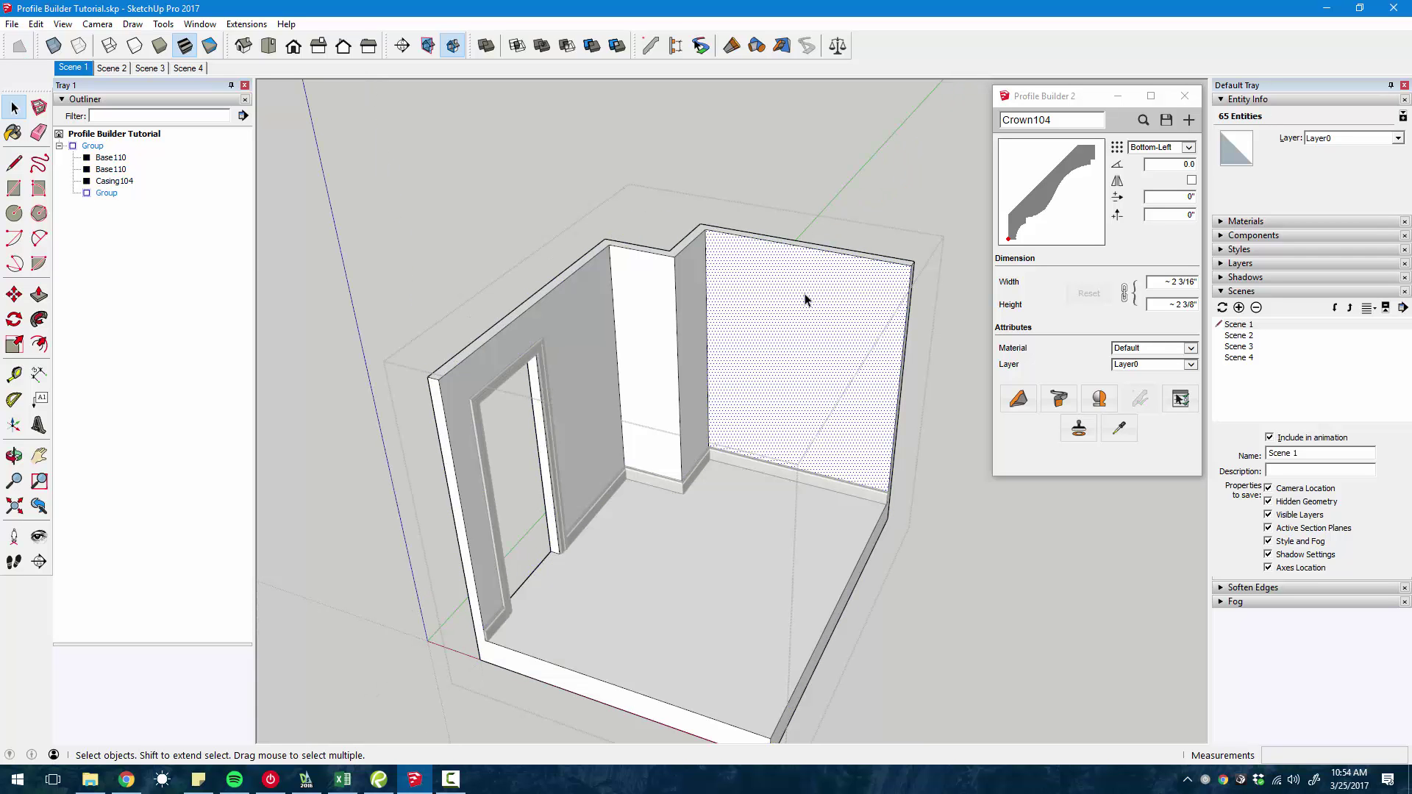
left_click(678, 236)
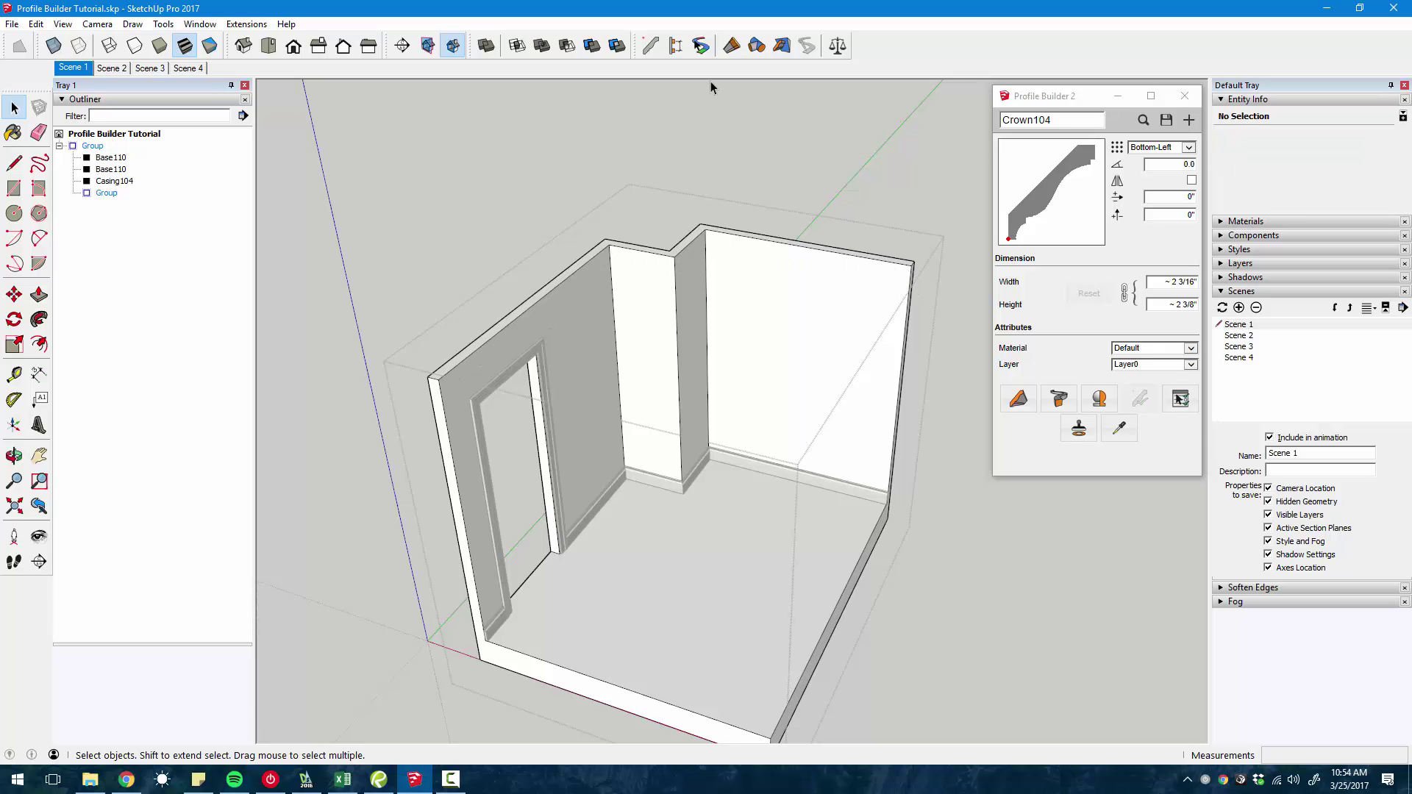
- Select the four wall top edges as a path with Smart-Path Select
left_click(701, 50)
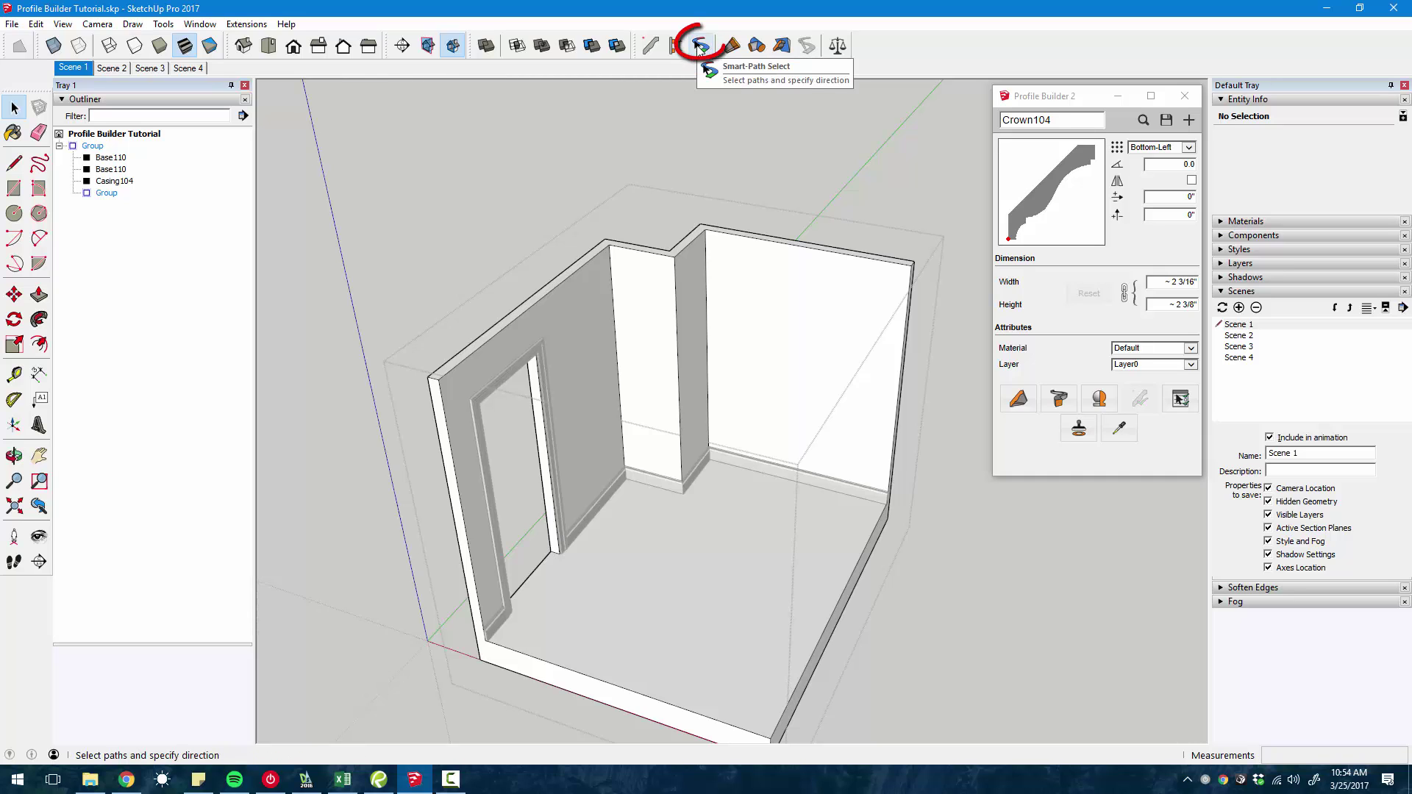
left_click(699, 48)
left_click(479, 352)
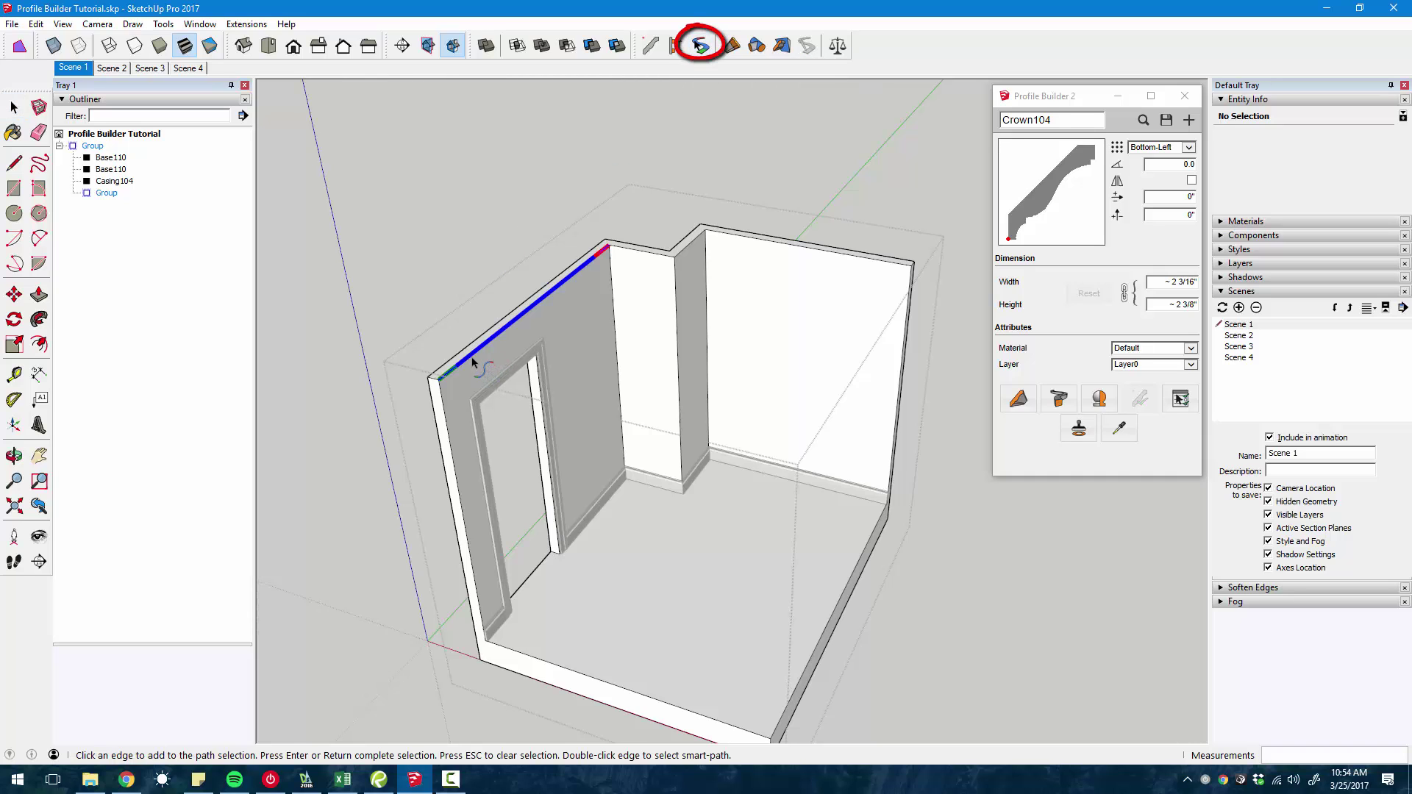
left_click(645, 256)
left_click(689, 244)
left_click(757, 239)
left_click(900, 353)
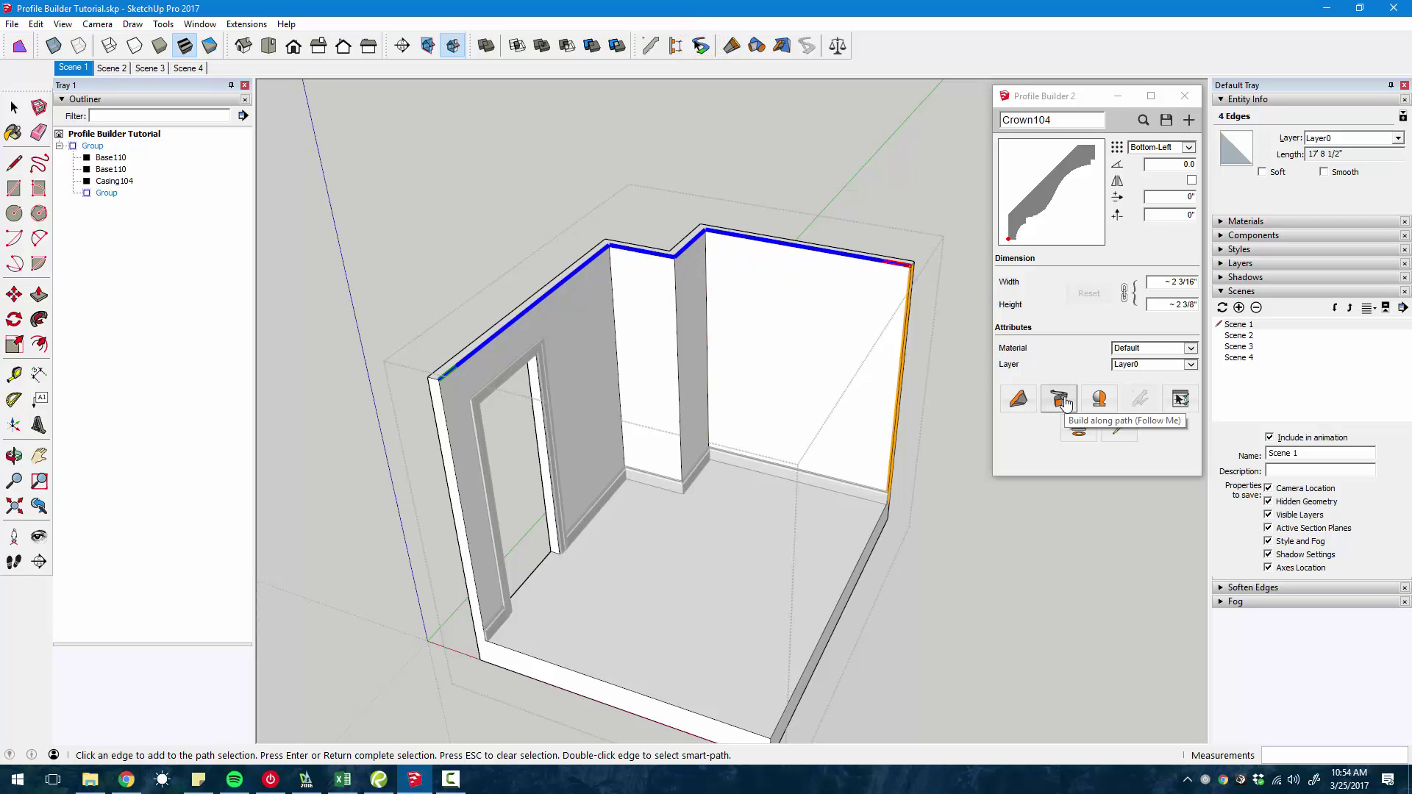
- Build the Crown104 crown moulding along the selected path and view it up close
left_click(1065, 402)
middle_click_drag(633, 312, 611, 254)
scroll(611, 254, "up", 3)
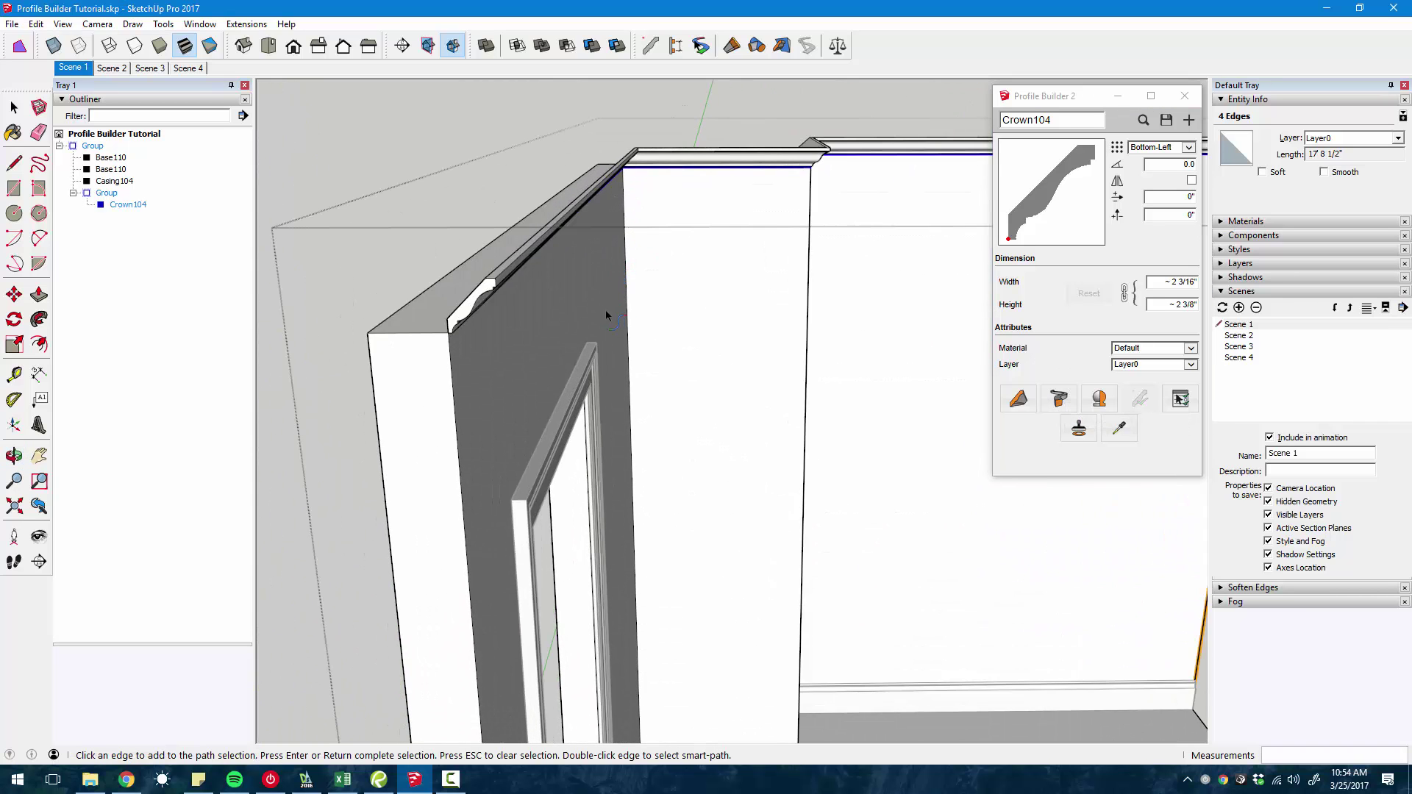
middle_click_drag(608, 314, 650, 277)
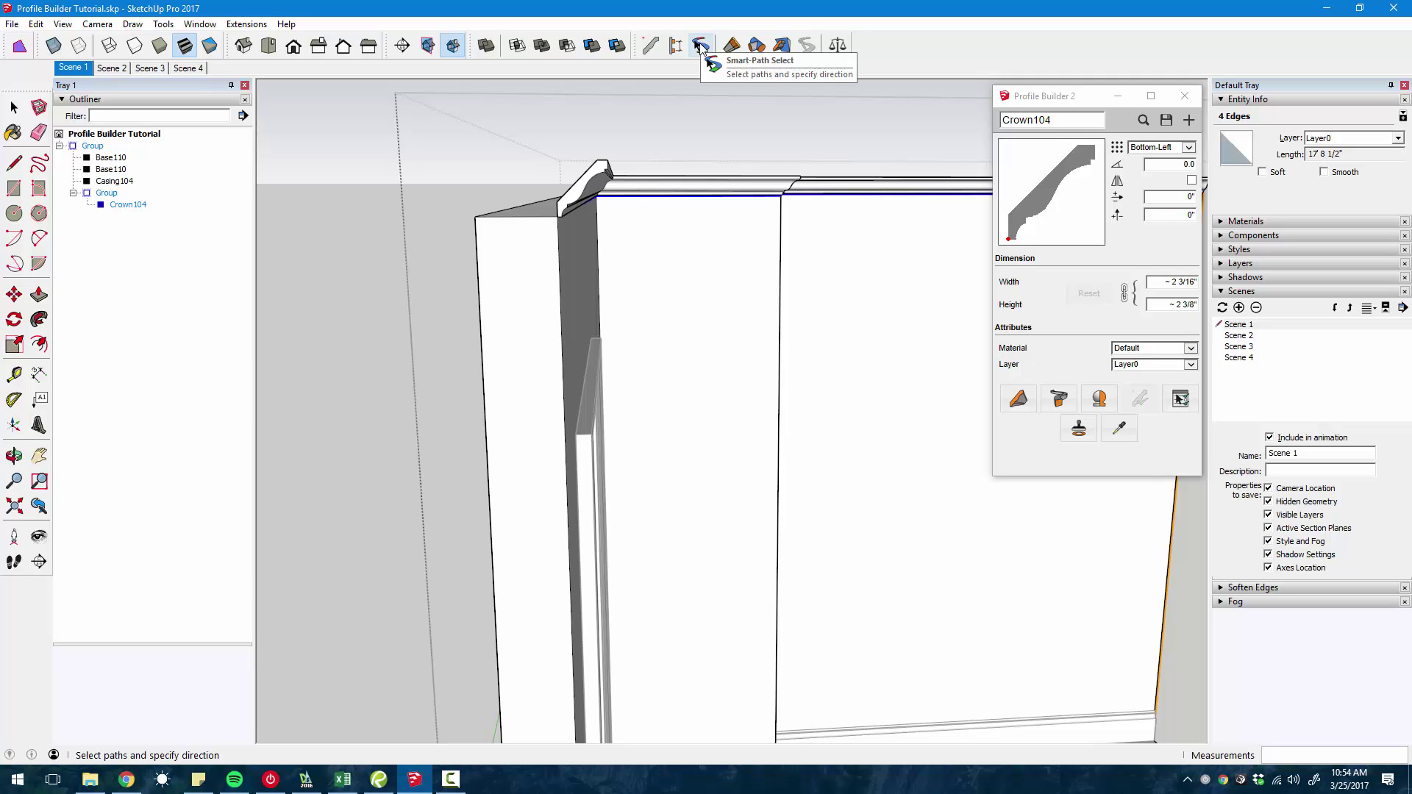
left_click(699, 45)
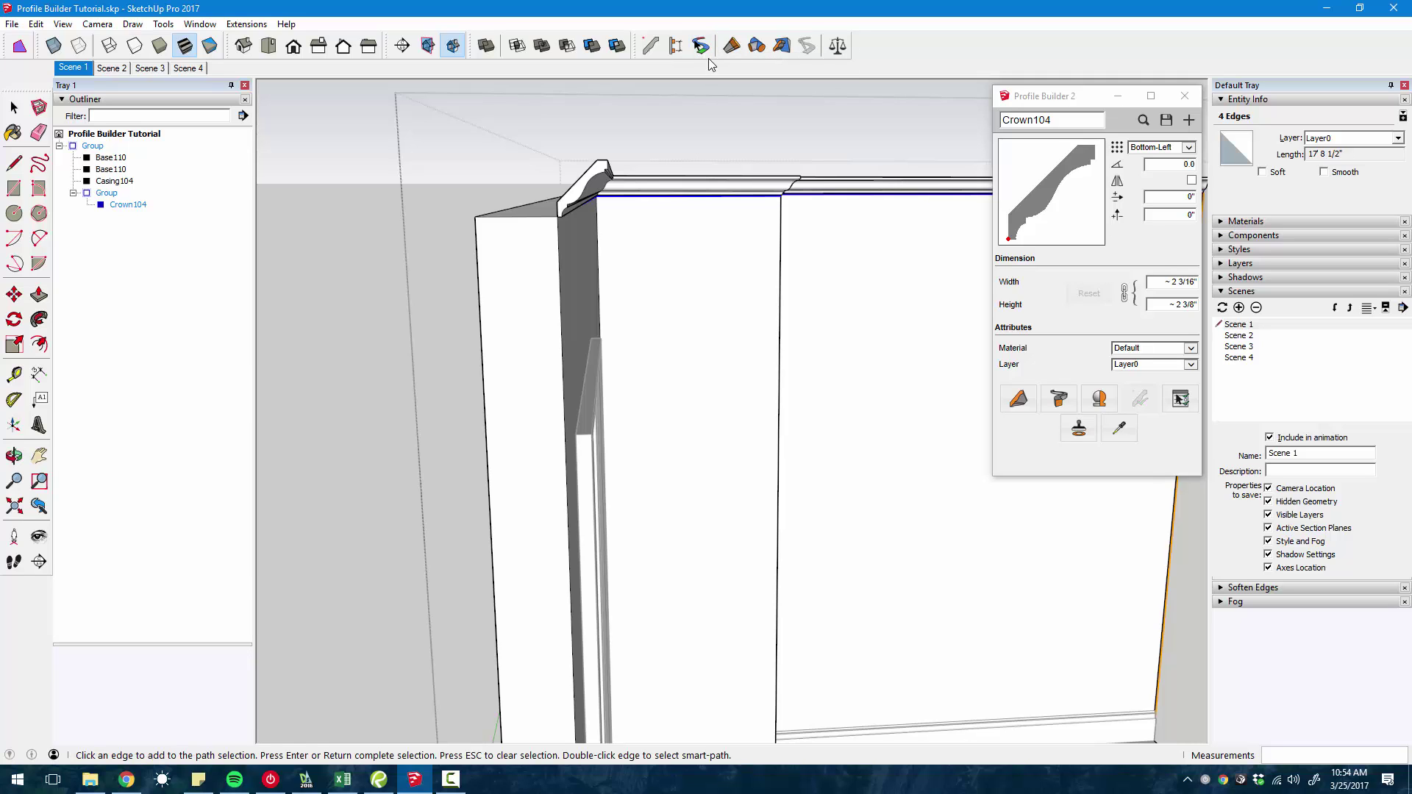
middle_click_drag(687, 214, 662, 278)
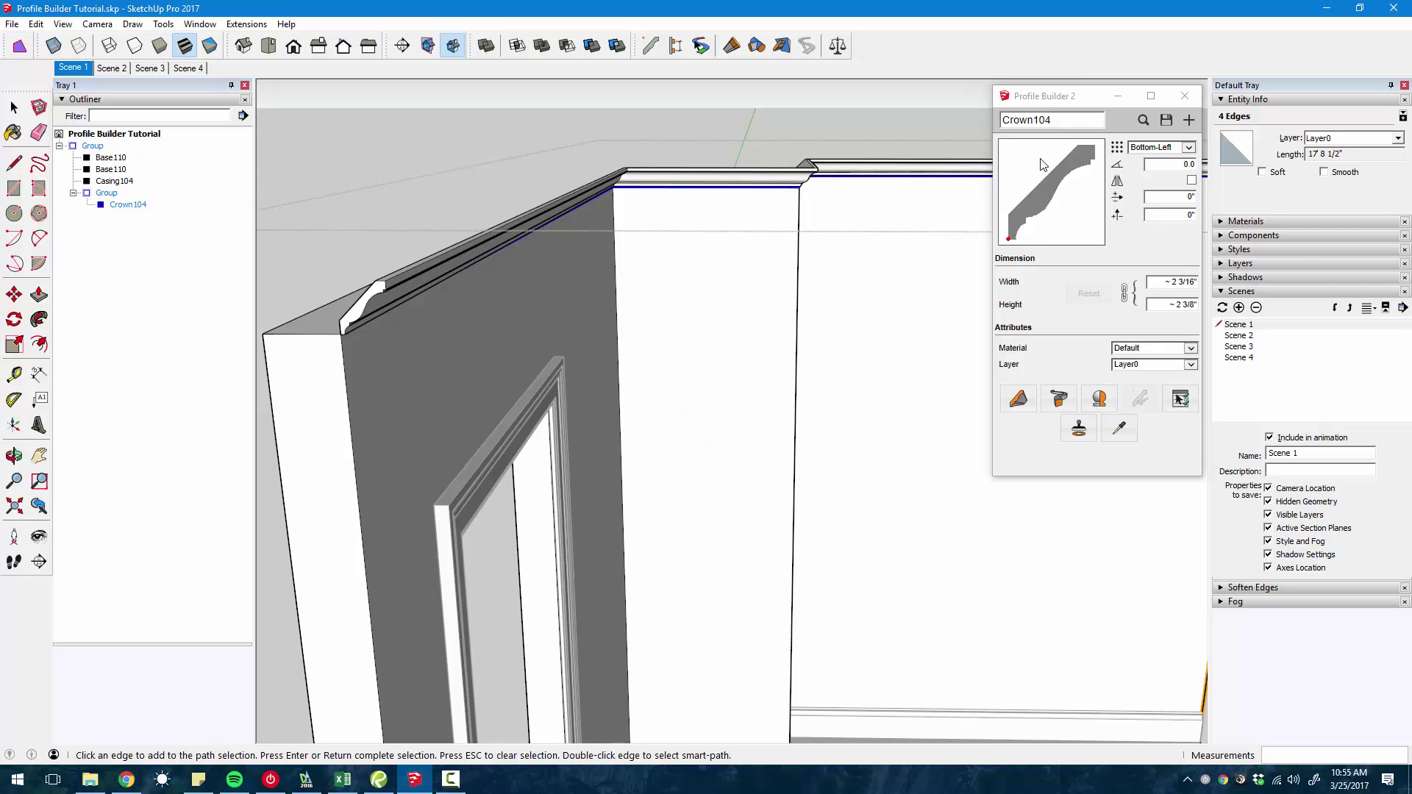
middle_click_drag(718, 284, 519, 281)
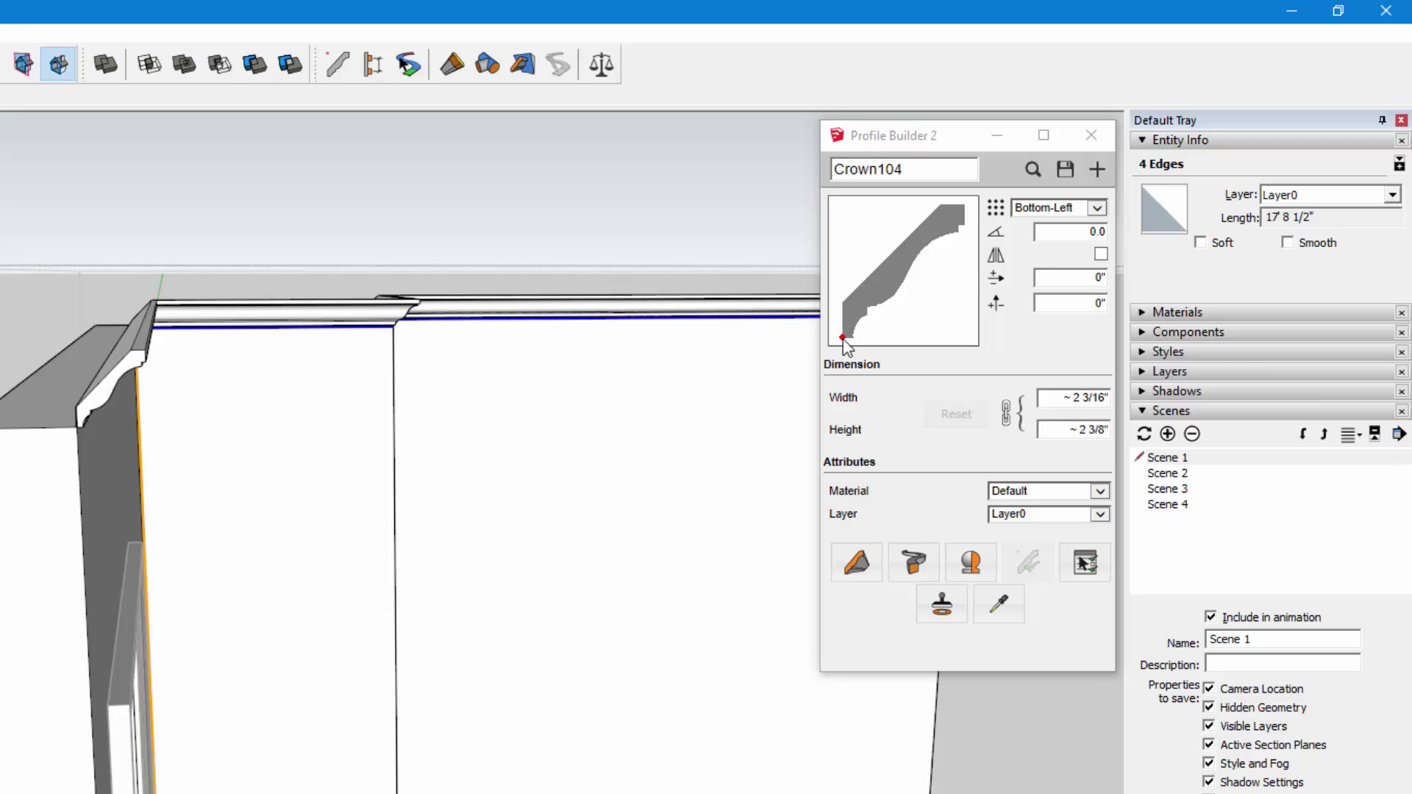
mouse_move(662, 318)
middle_mouse_down()
mouse_move(206, 353)
mouse_move(324, 475)
mouse_move(315, 441)
middle_mouse_up()
- Set the Crown104 insertion point to Top-Left, rebuild along the path, and zoom to the corner
left_click(1073, 207)
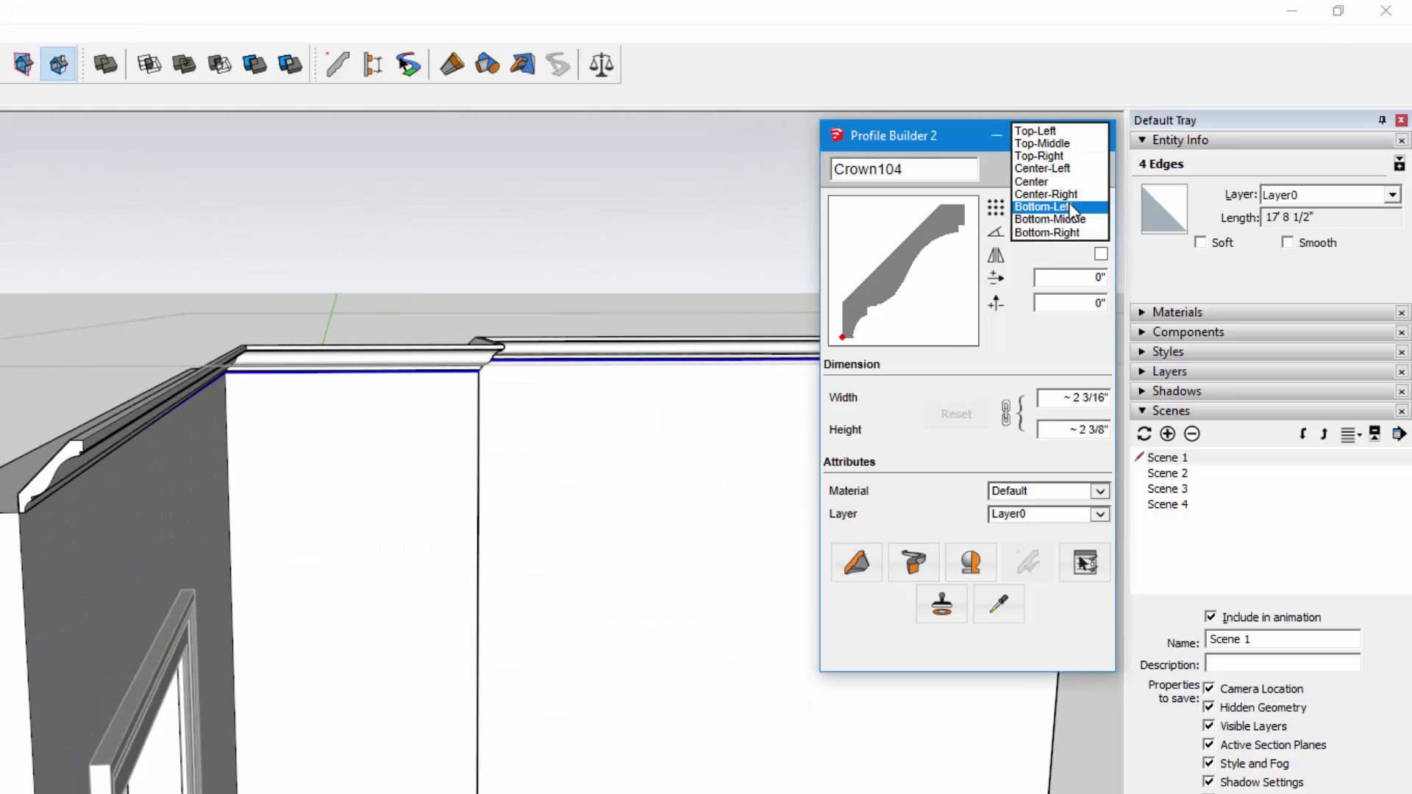
left_click(1068, 131)
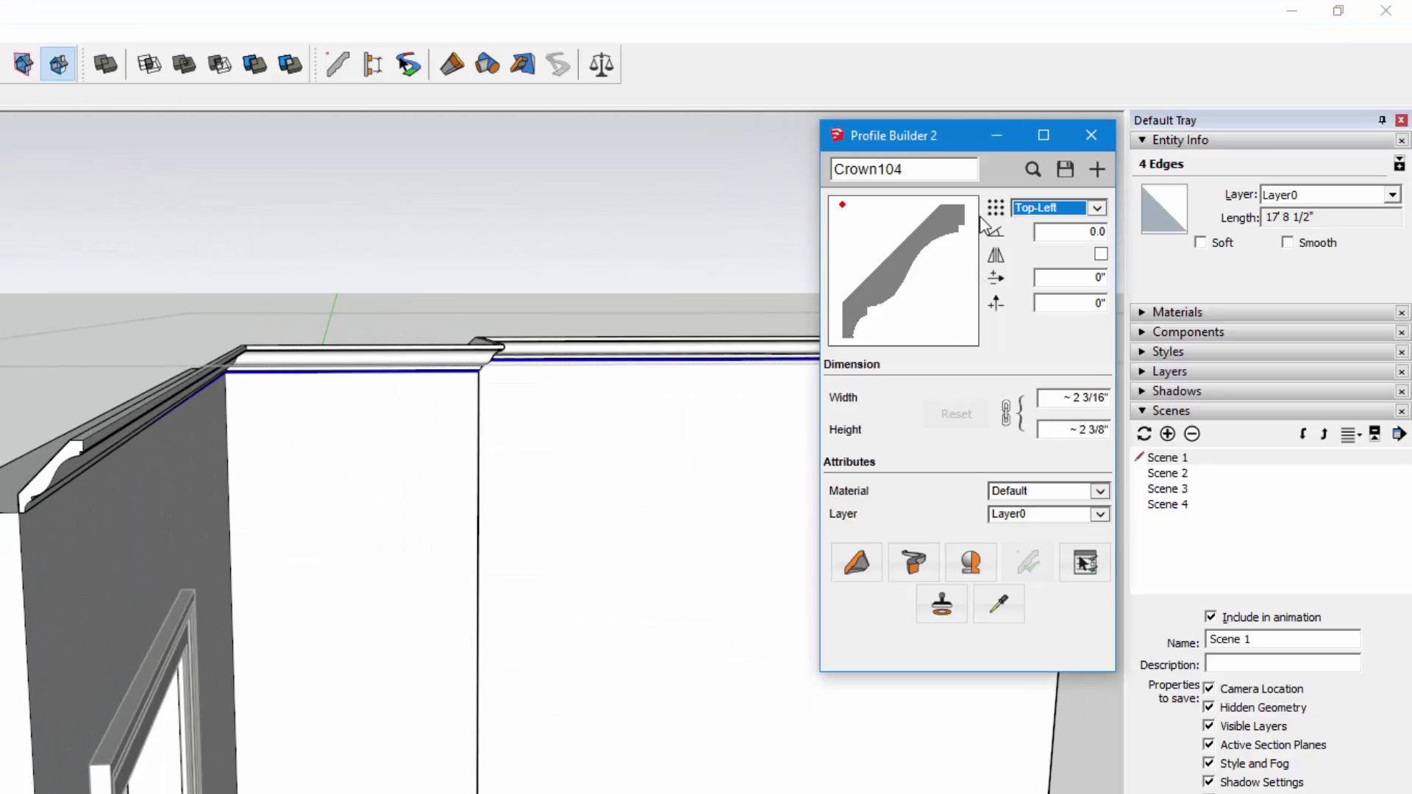
middle_click_drag(105, 487, 176, 508)
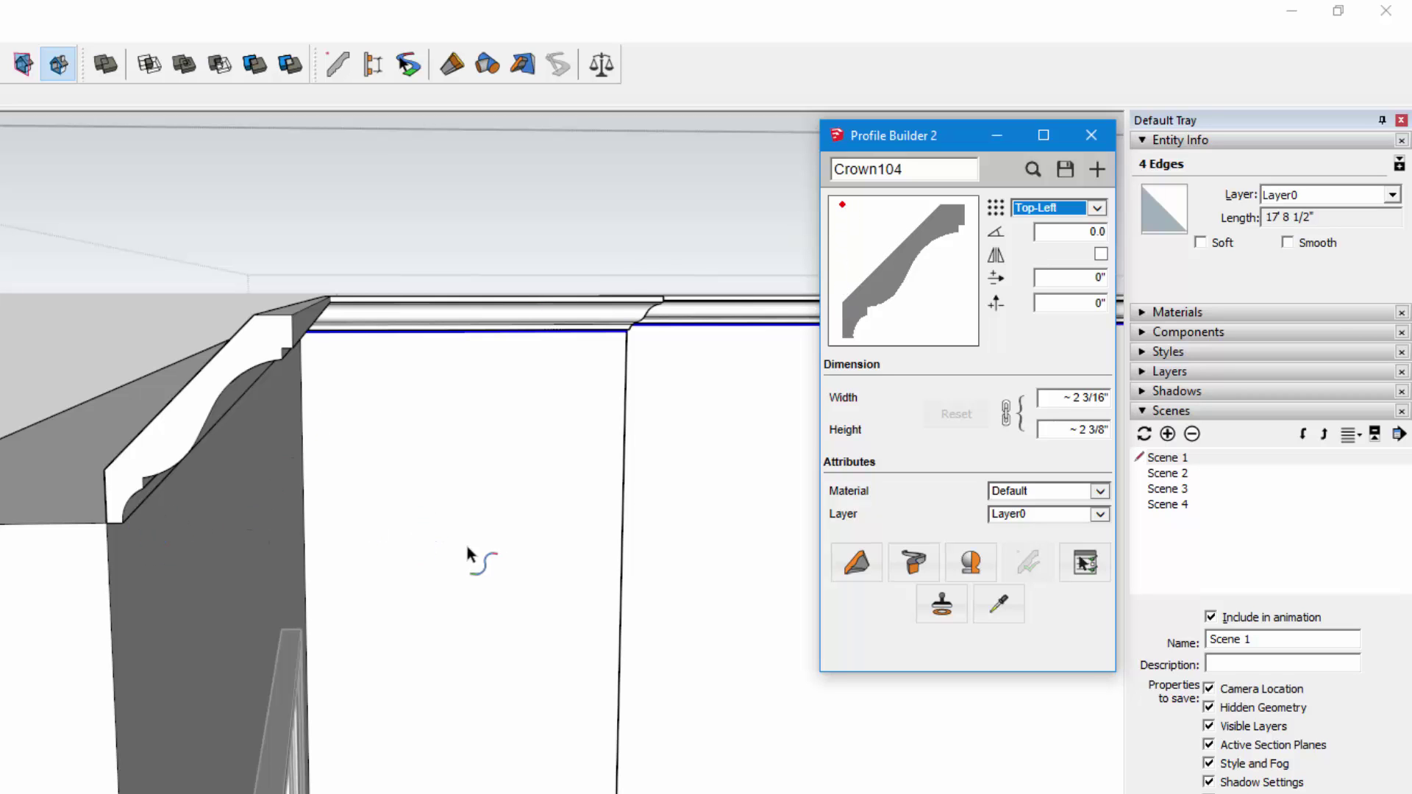
mouse_move(473, 560)
middle_mouse_down()
mouse_move(409, 444)
mouse_move(360, 279)
mouse_move(436, 458)
mouse_move(451, 457)
mouse_move(395, 426)
mouse_move(425, 434)
middle_mouse_up()
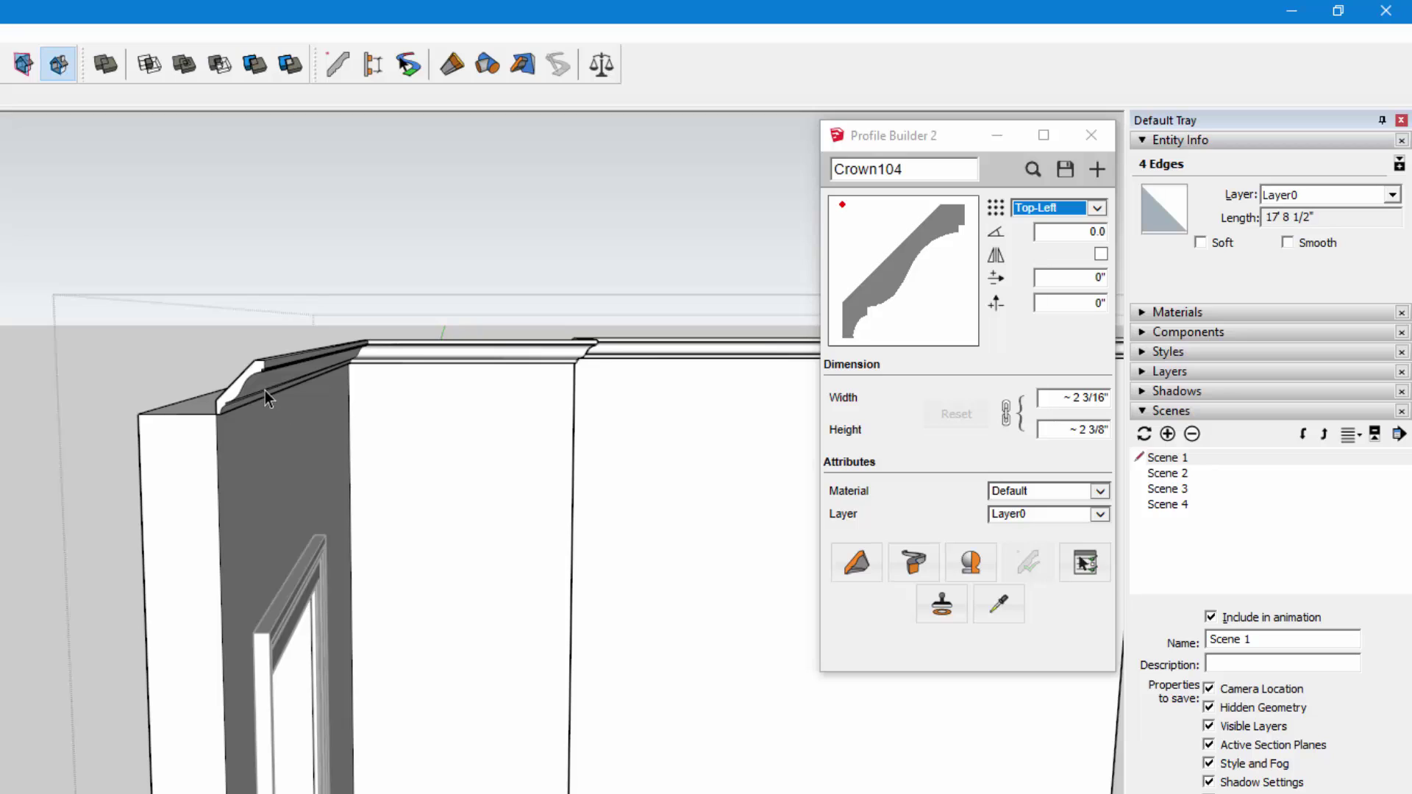
key("Return")
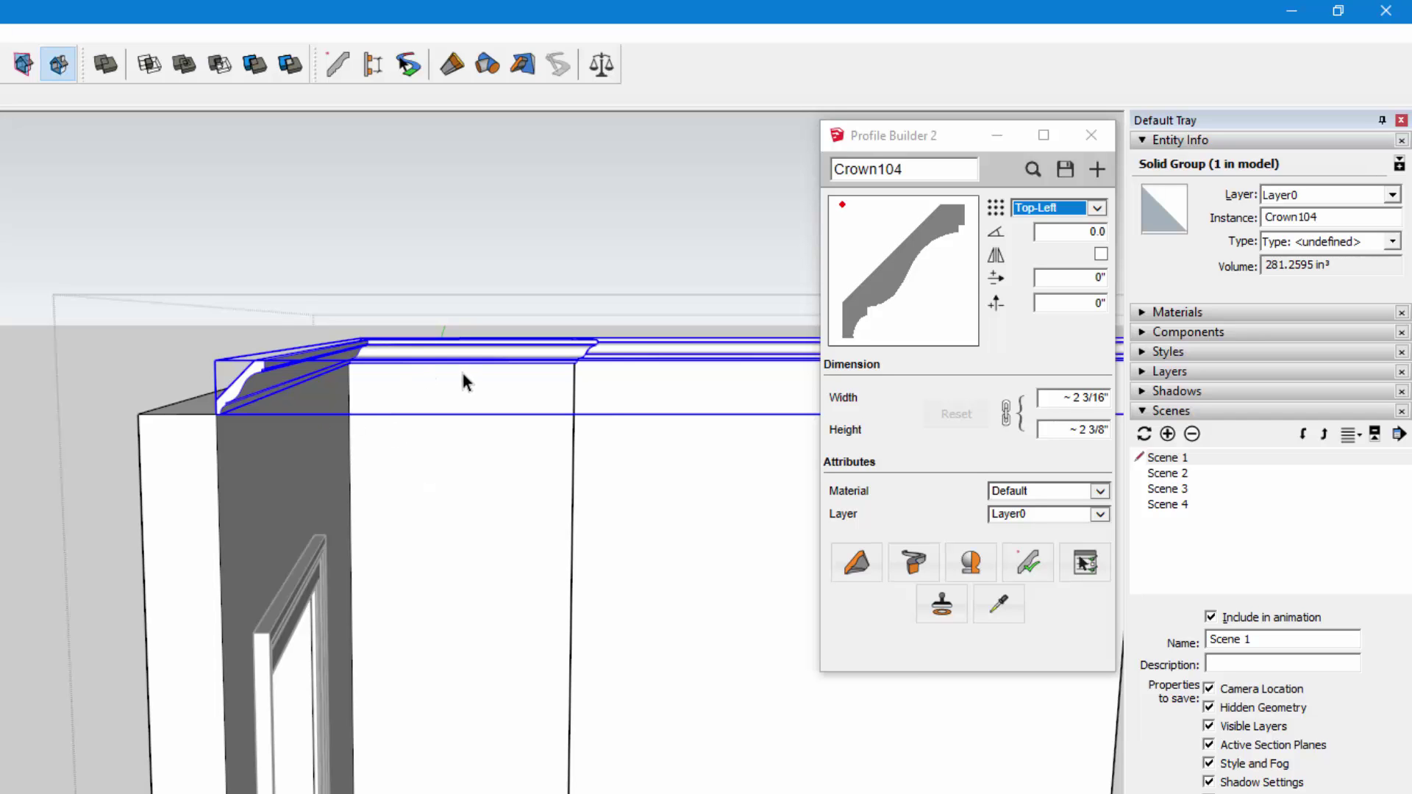
mouse_move(548, 507)
middle_mouse_down()
mouse_move(495, 467)
mouse_move(536, 505)
middle_mouse_up()
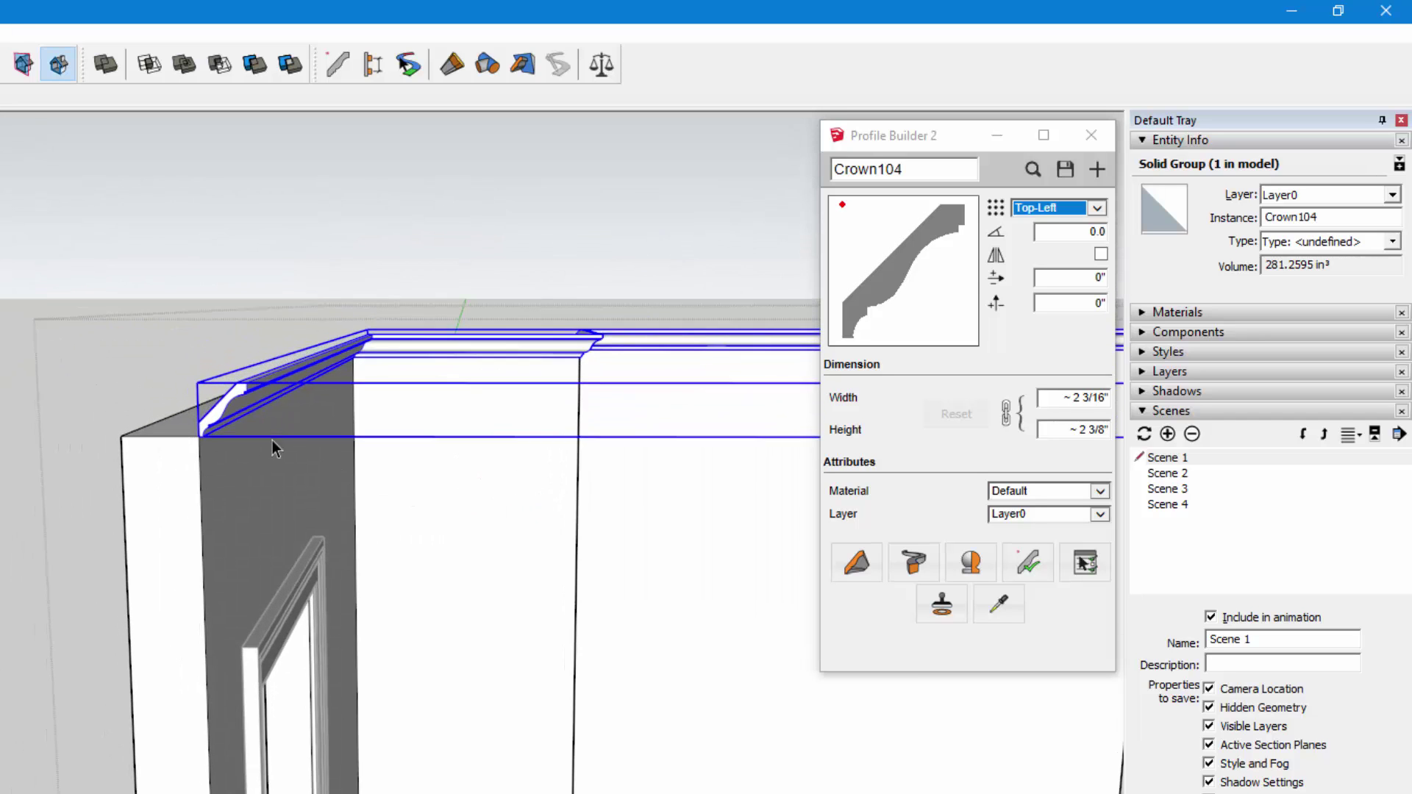
scroll(243, 440, "up", 2)
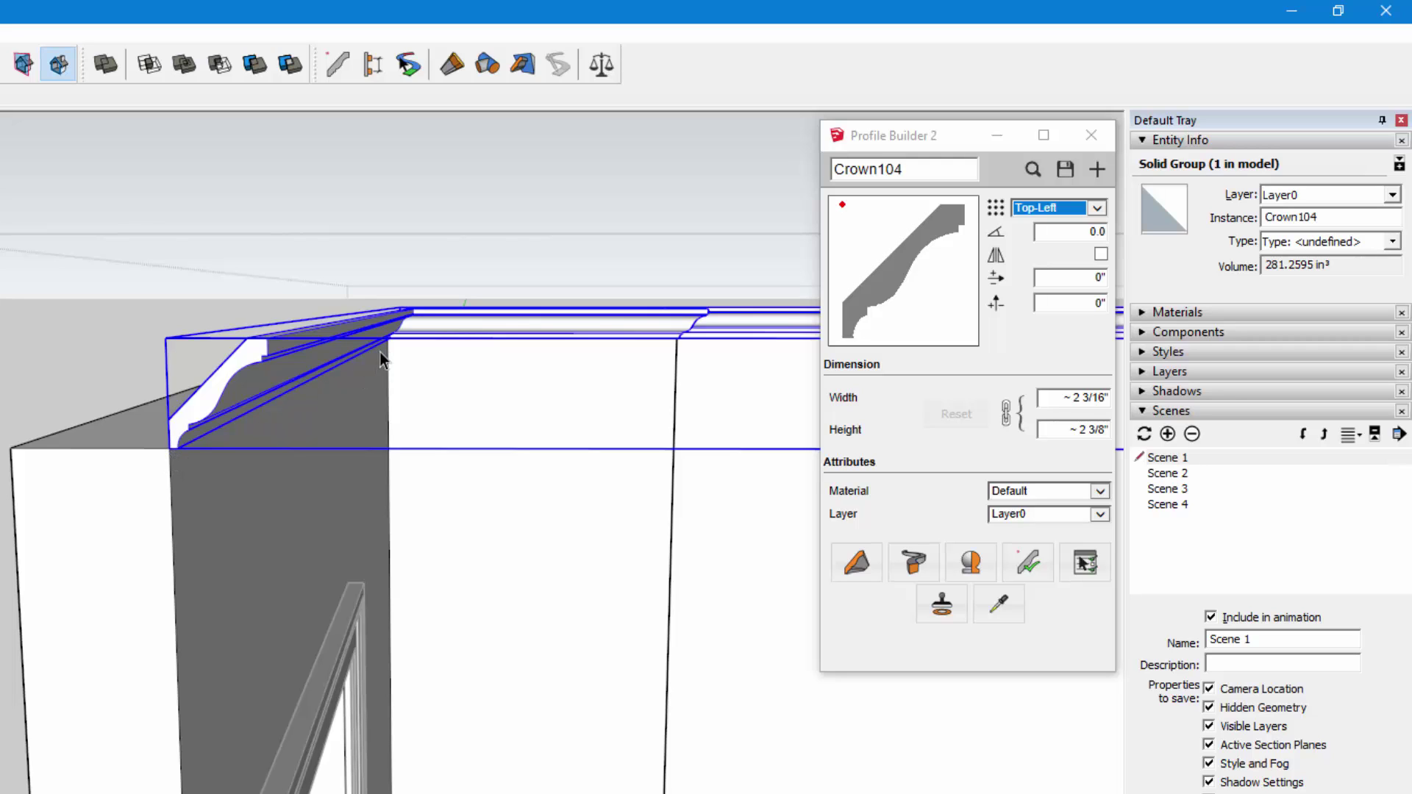
- Apply all checked Crown104 member properties, cancelling the Scene Update prompt
left_click(1028, 567)
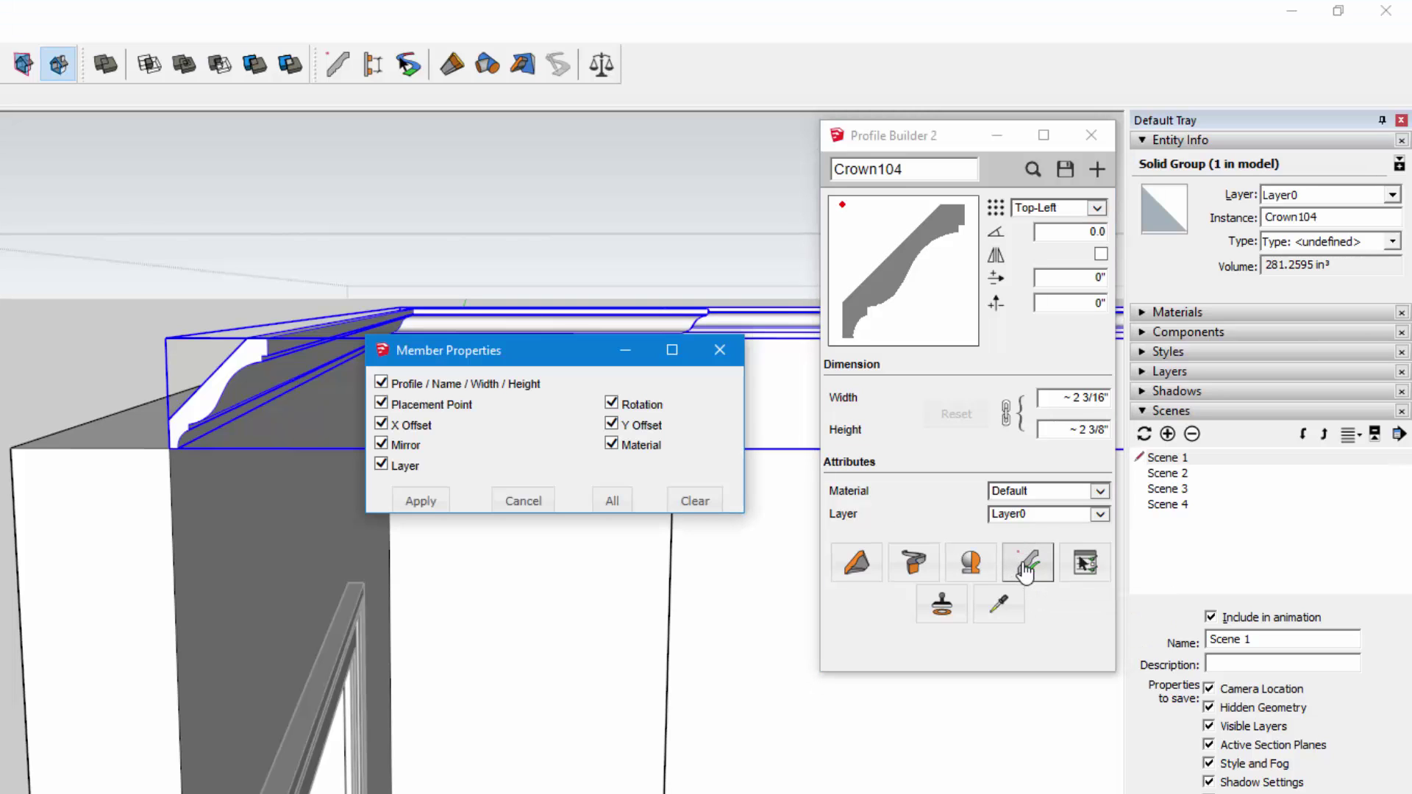
left_click_drag(515, 366, 574, 408)
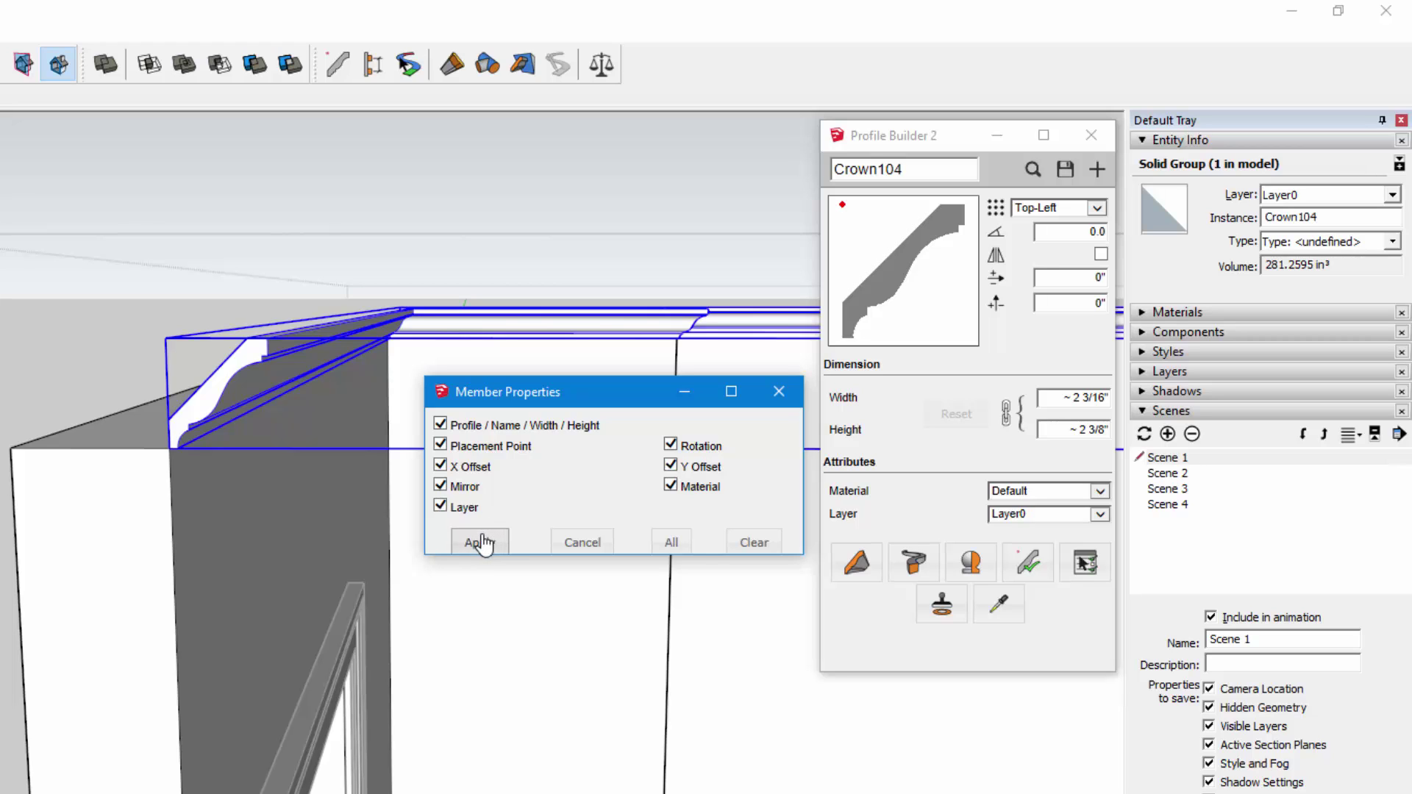
left_click(1143, 434)
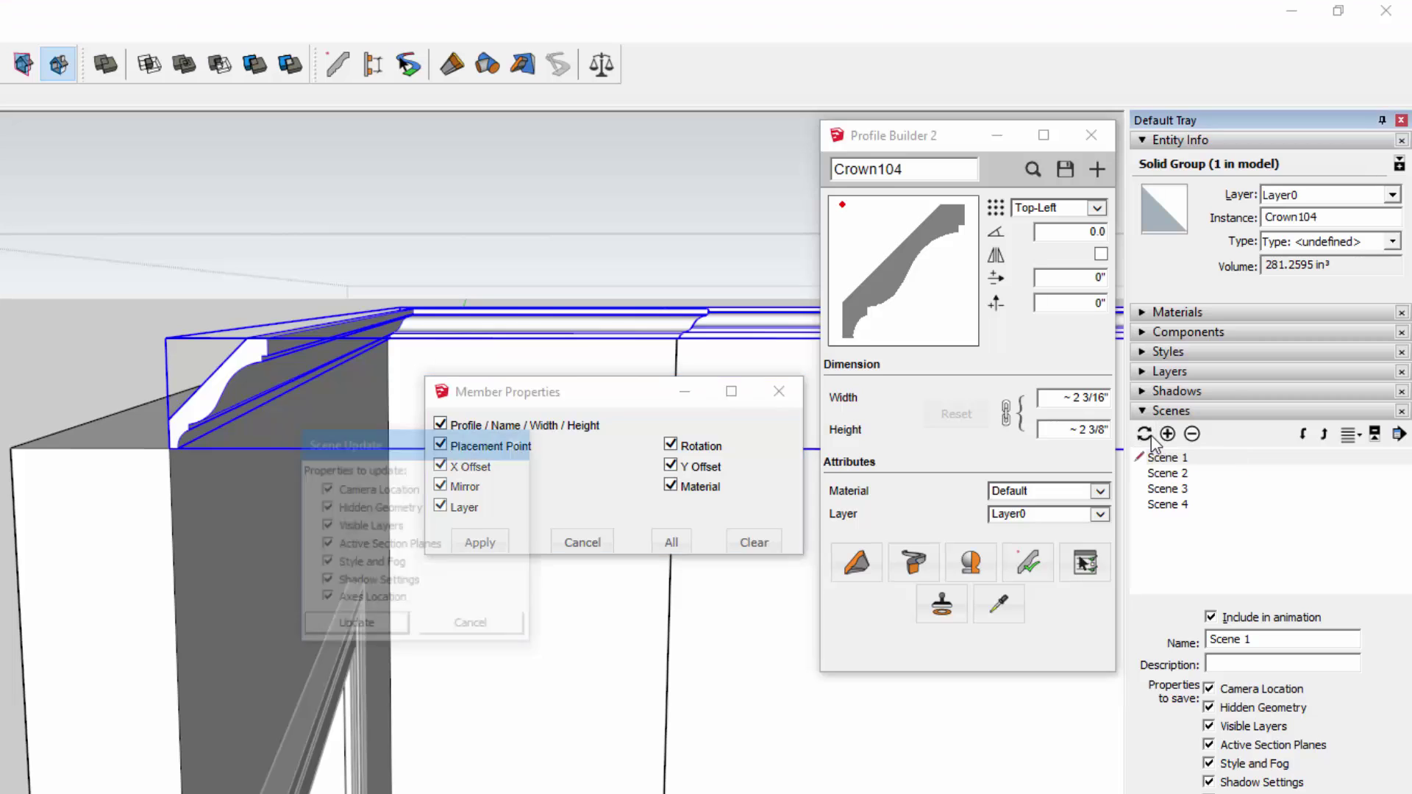
left_click_drag(358, 449, 621, 520)
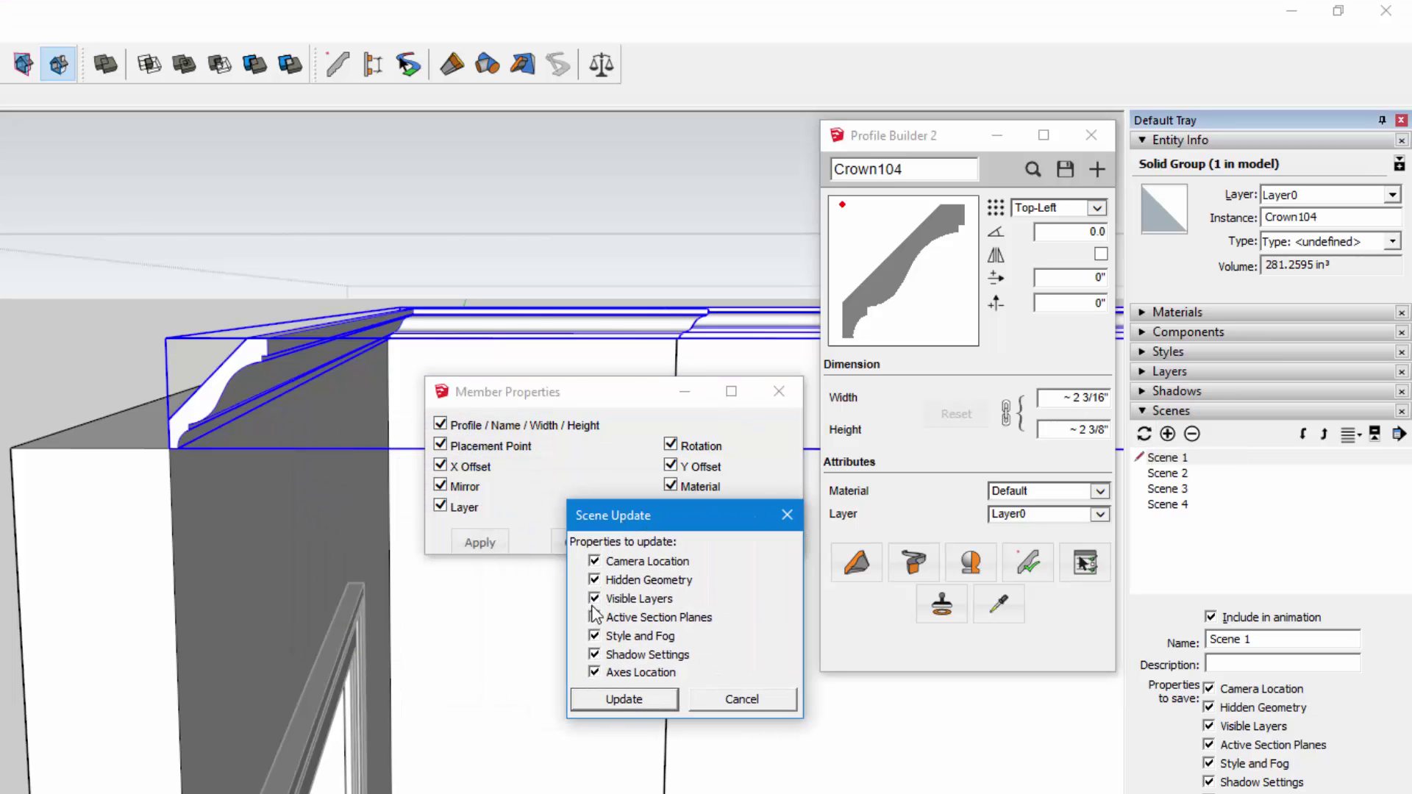
left_click(739, 699)
left_click_drag(583, 413, 578, 426)
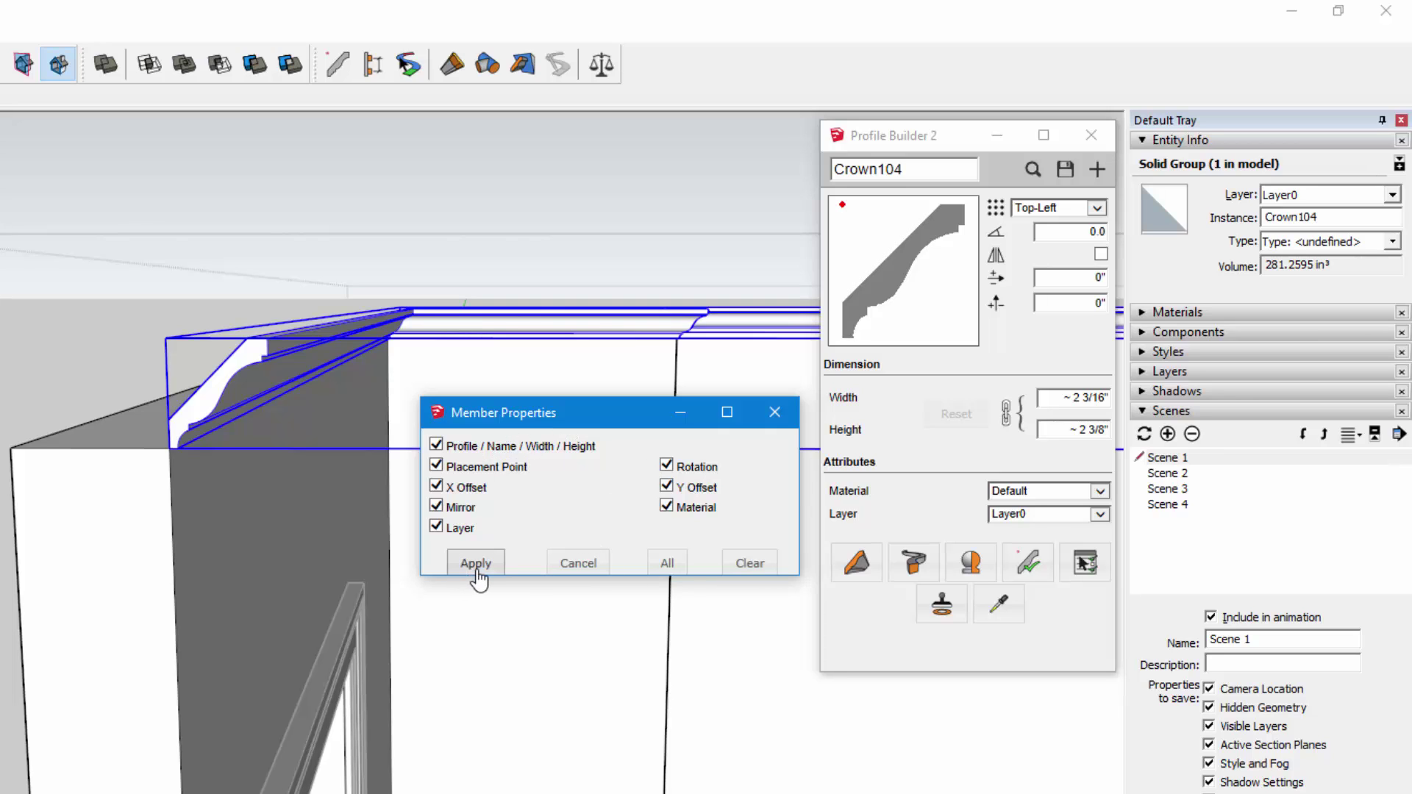
left_click(476, 563)
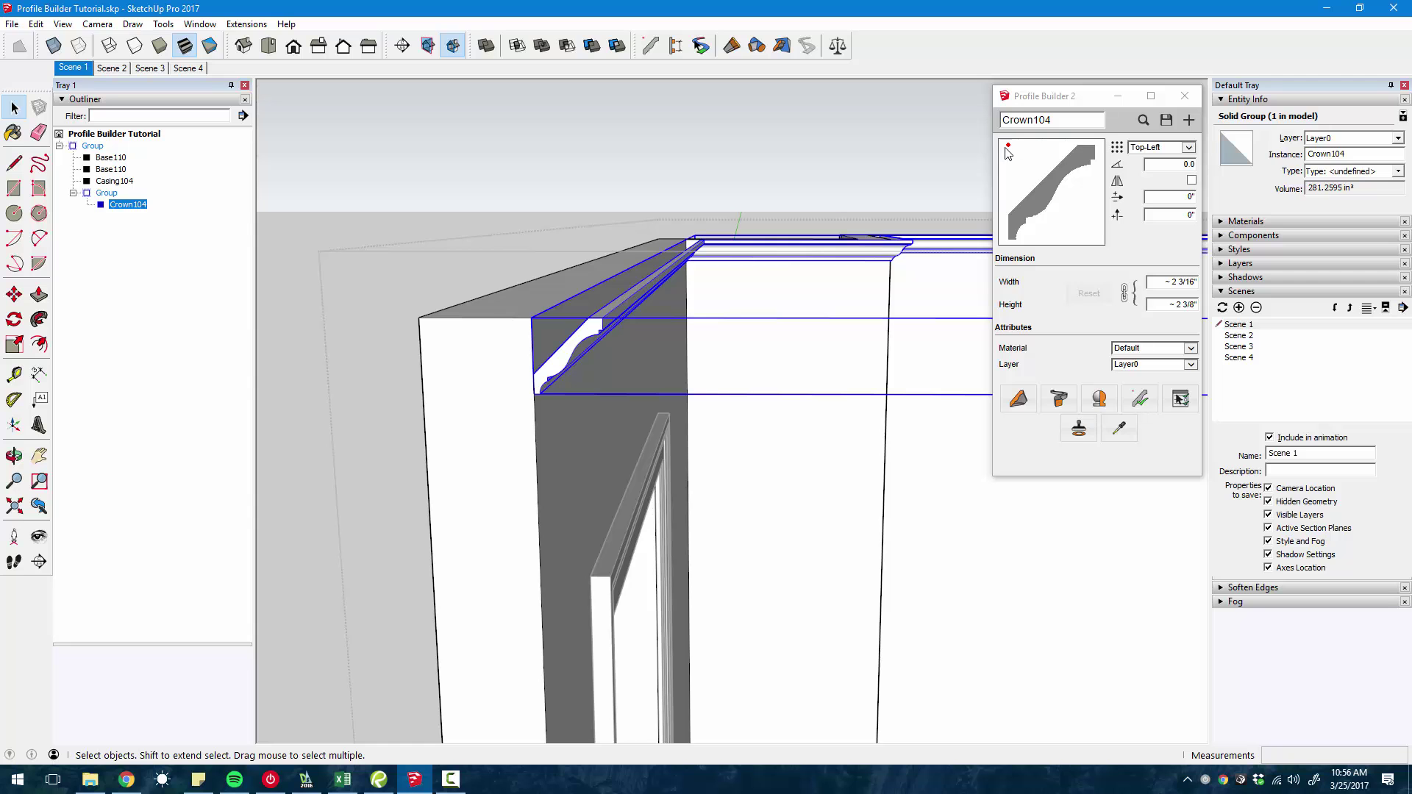
- Go up to the ProfileBuilder2 library folder and open the Chair Rails folder
middle_click_drag(818, 415, 676, 553)
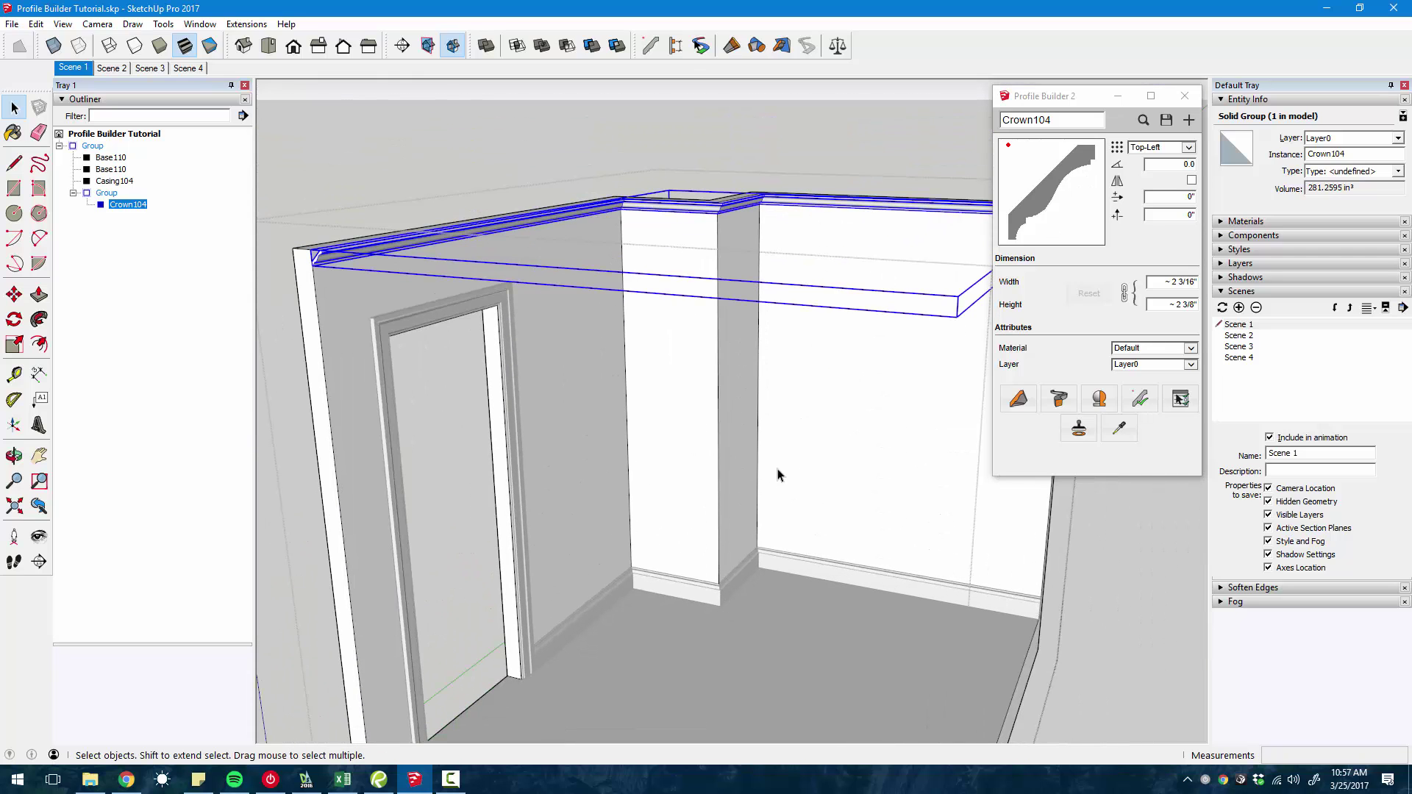
left_click(1143, 120)
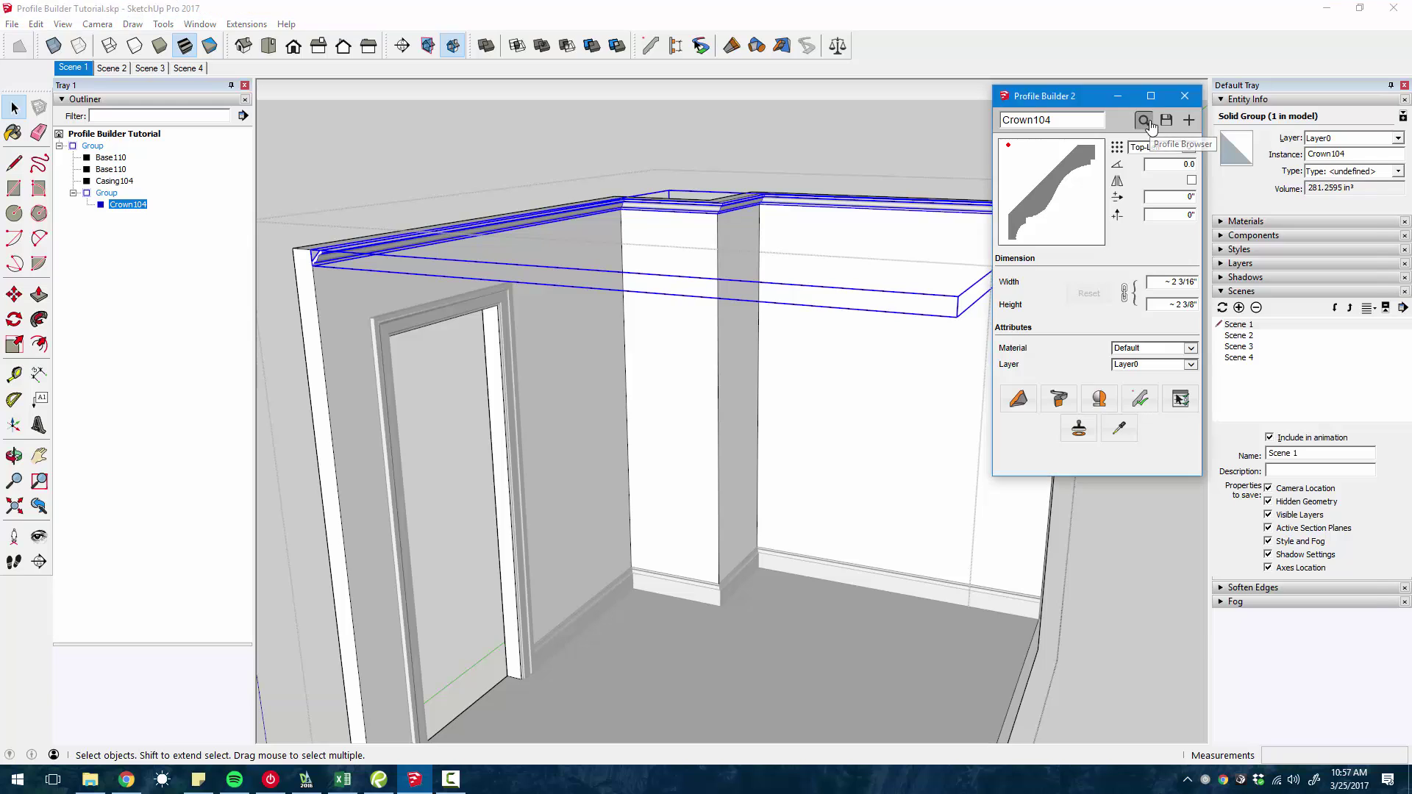
left_click_drag(1111, 184, 1105, 163)
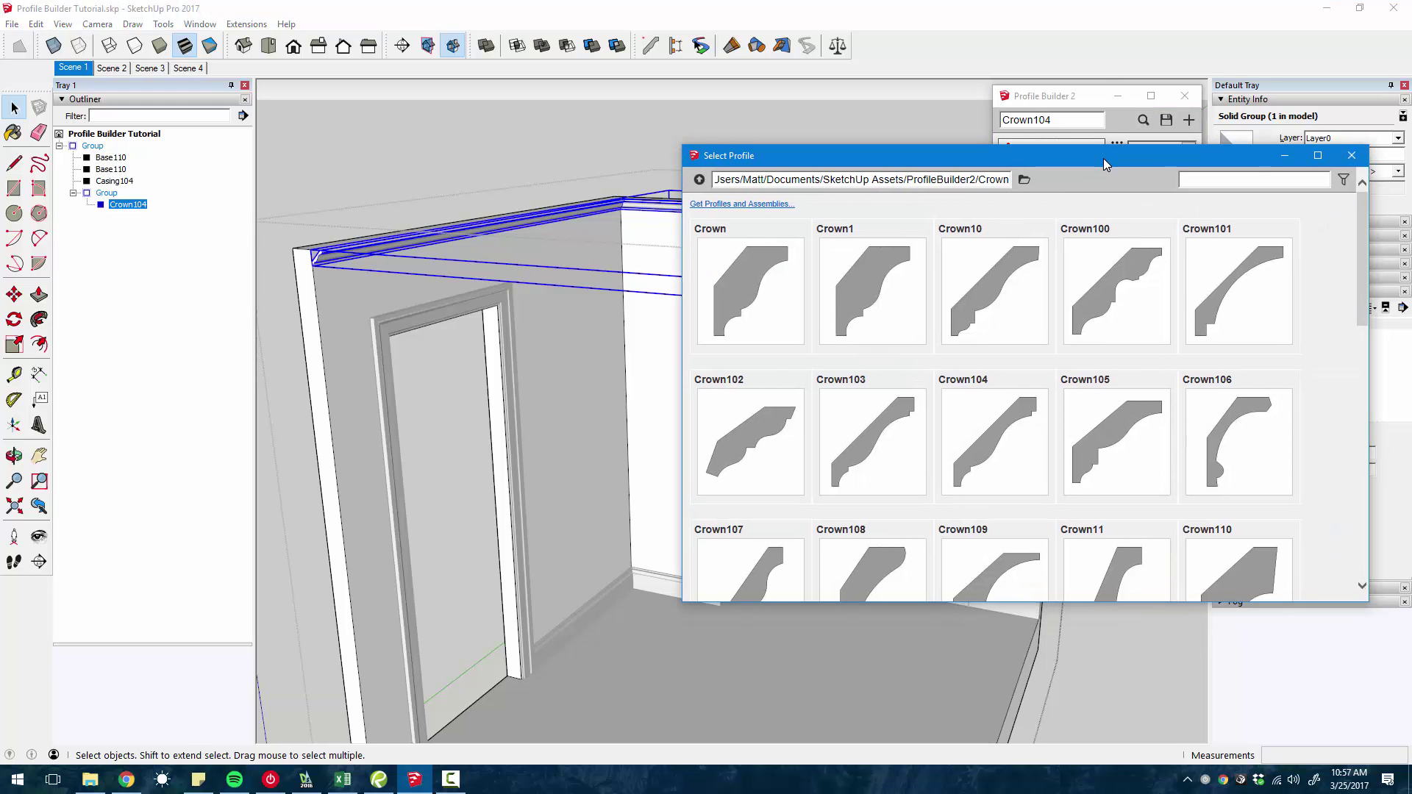
left_click(699, 180)
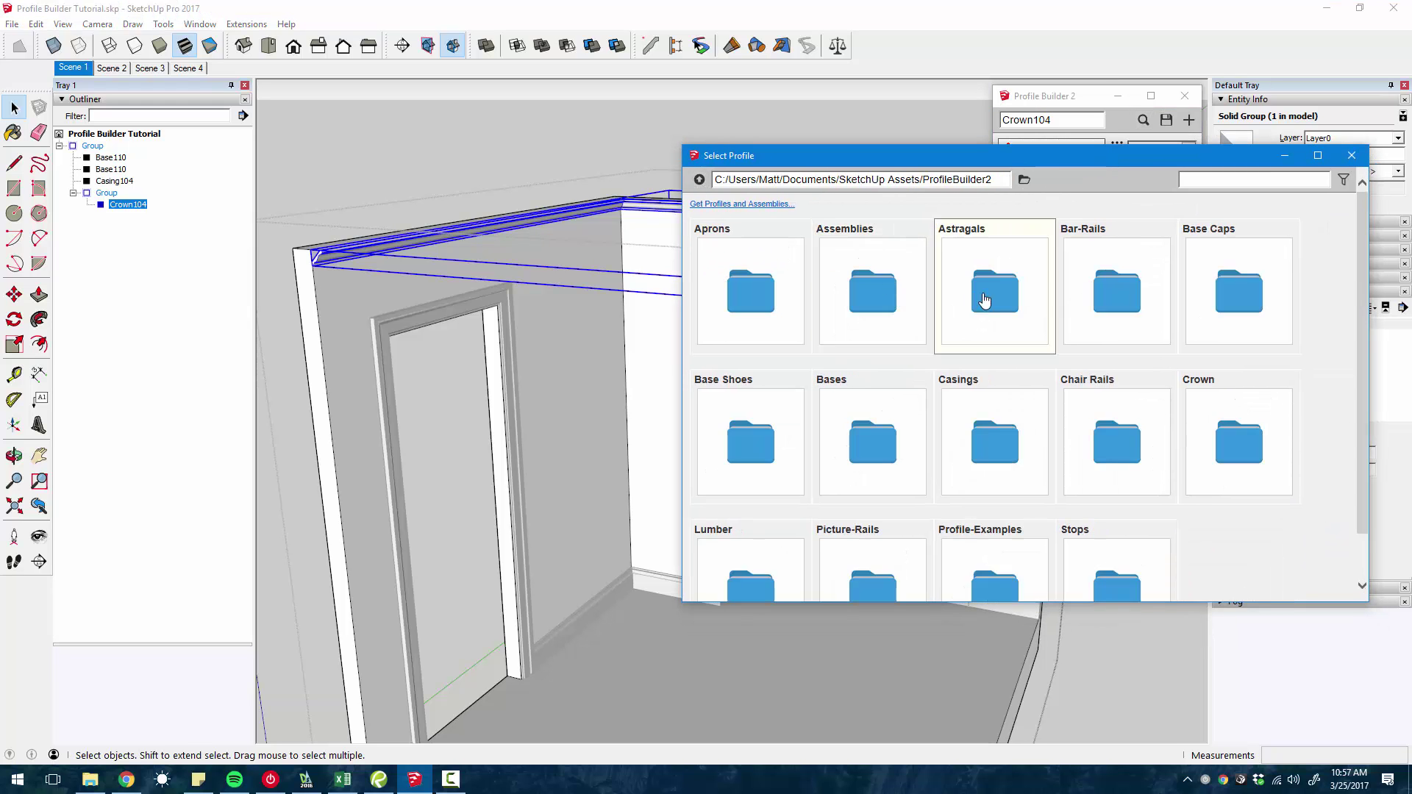
scroll(1057, 346, "down", 1)
scroll(1103, 355, "up", 1)
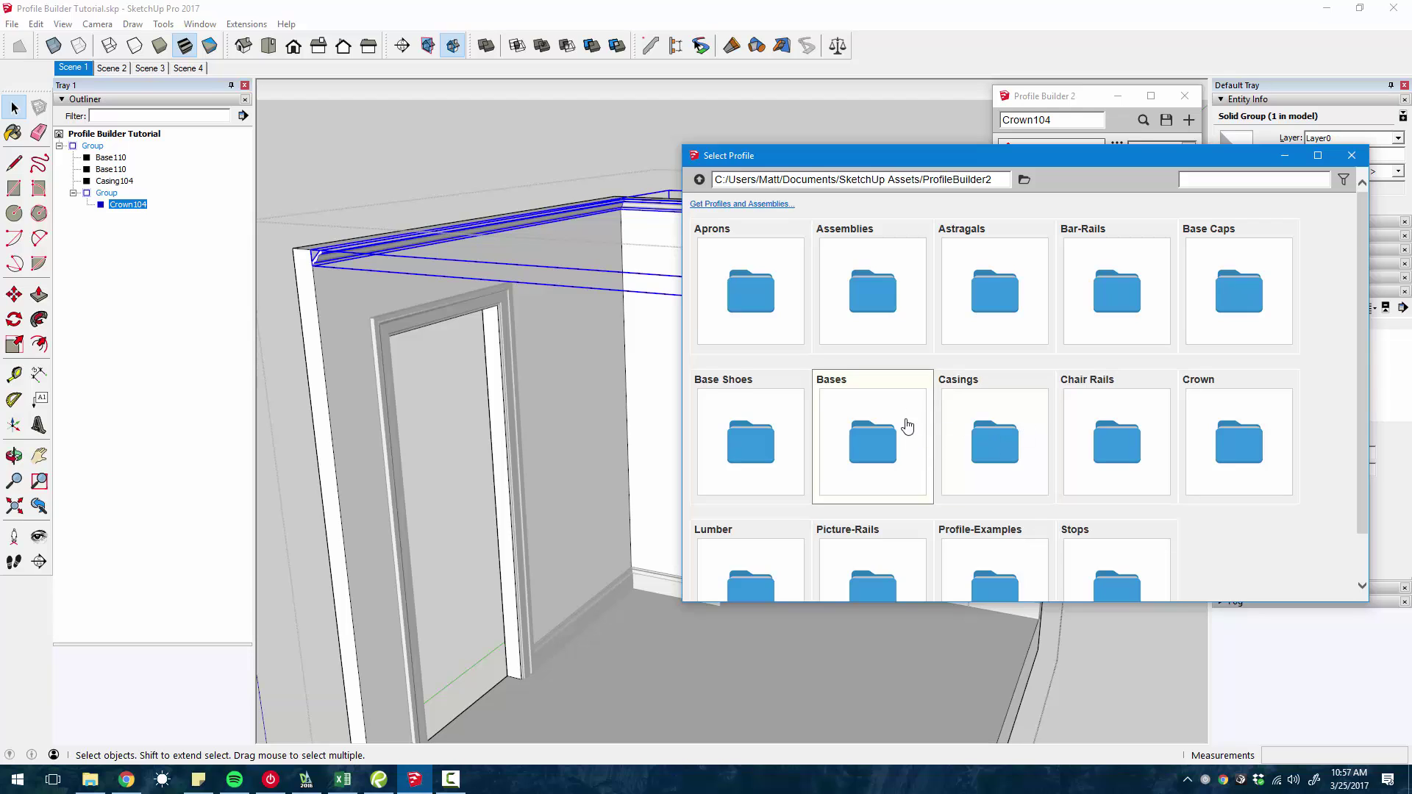
scroll(908, 410, "down", 1)
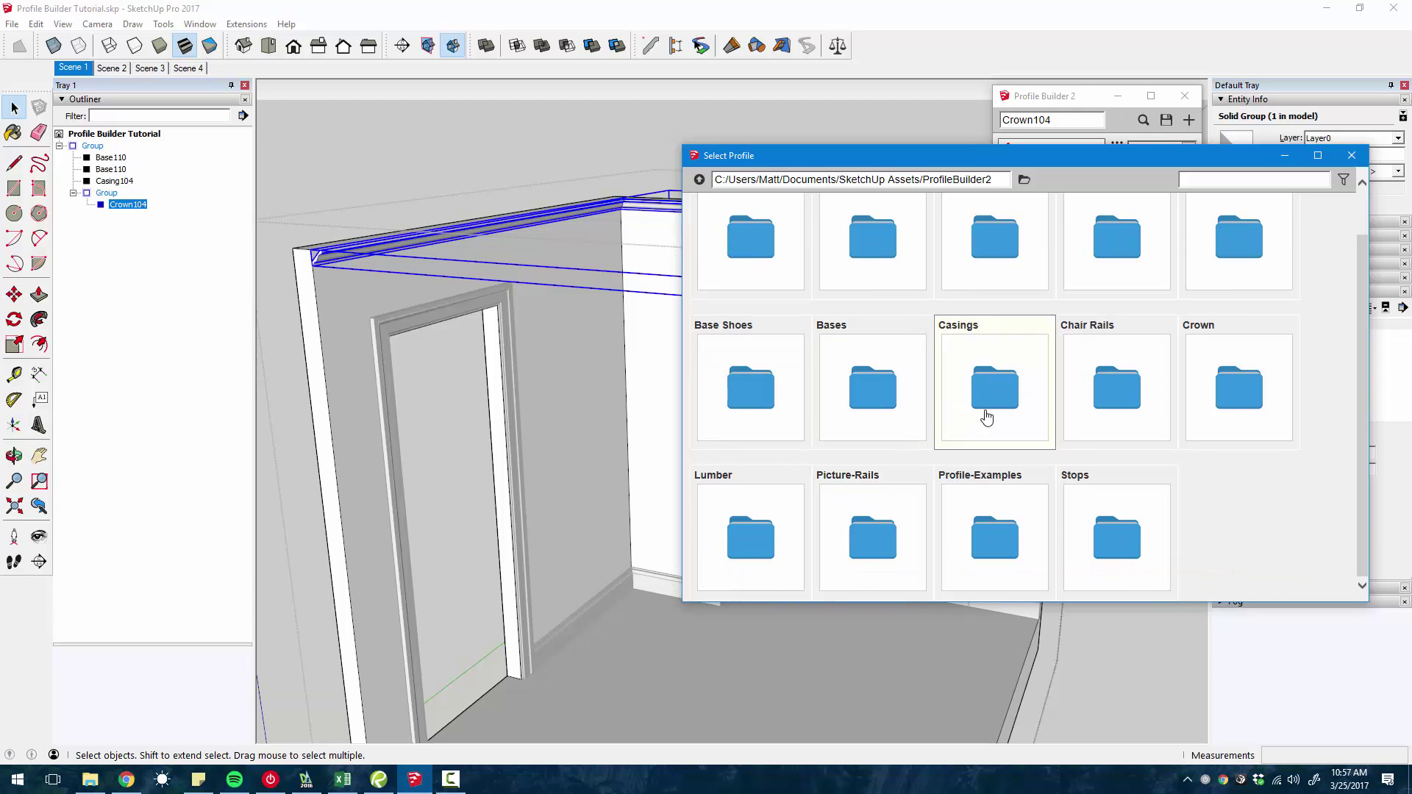
left_click(1103, 398)
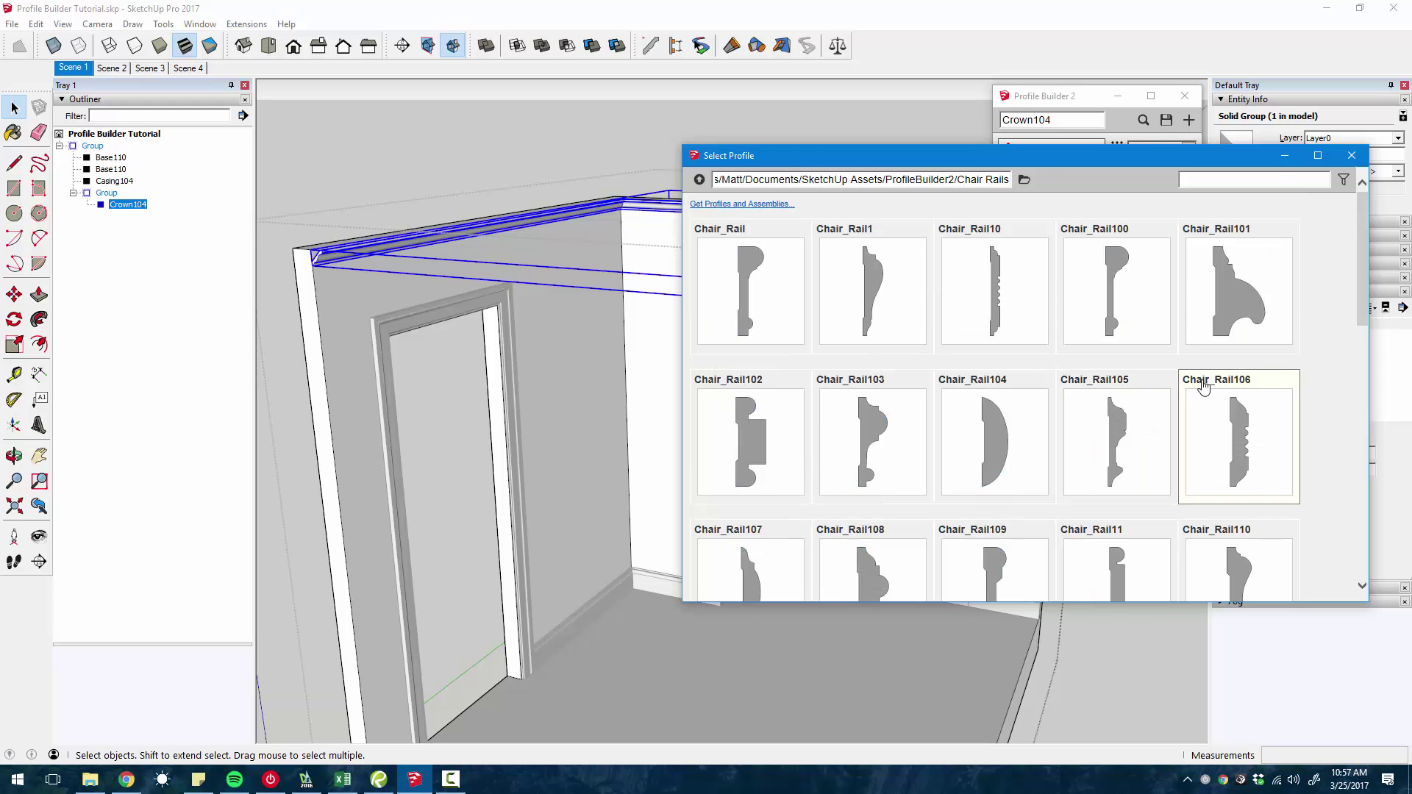
scroll(1329, 356, "down", 2)
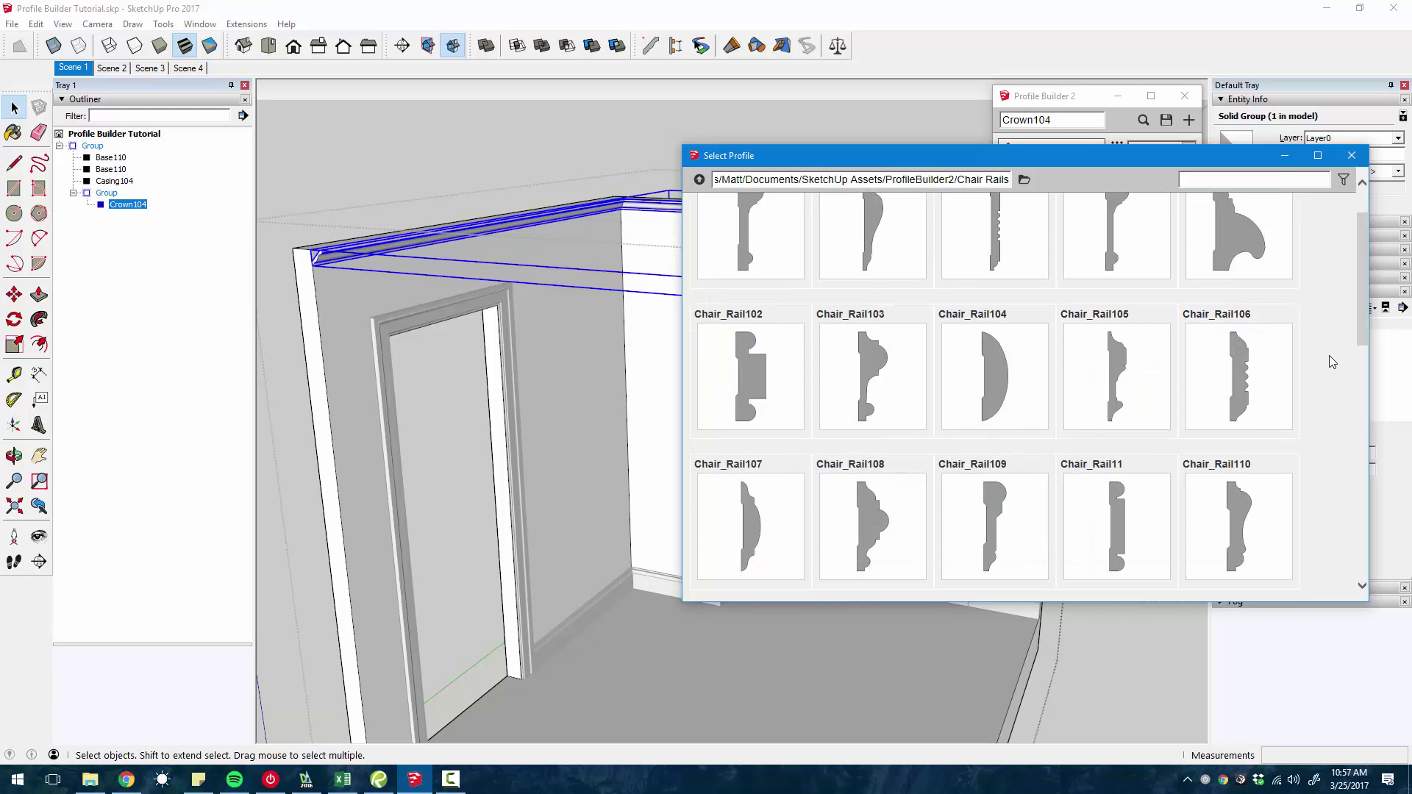
scroll(1333, 358, "up", 2)
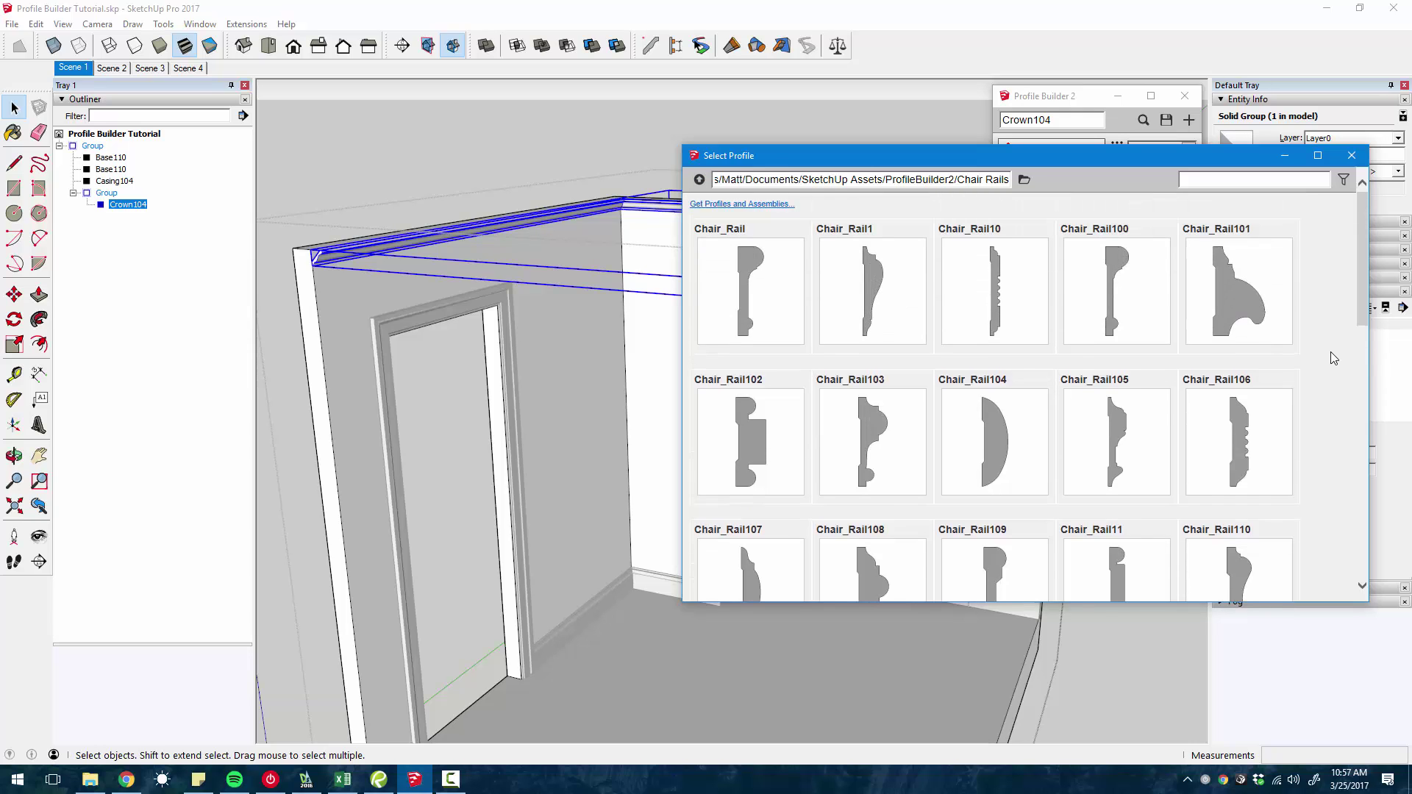
- Load Chair_Rail, anchor it Bottom-Left, and set its vertical offset to 30"
left_click(754, 297)
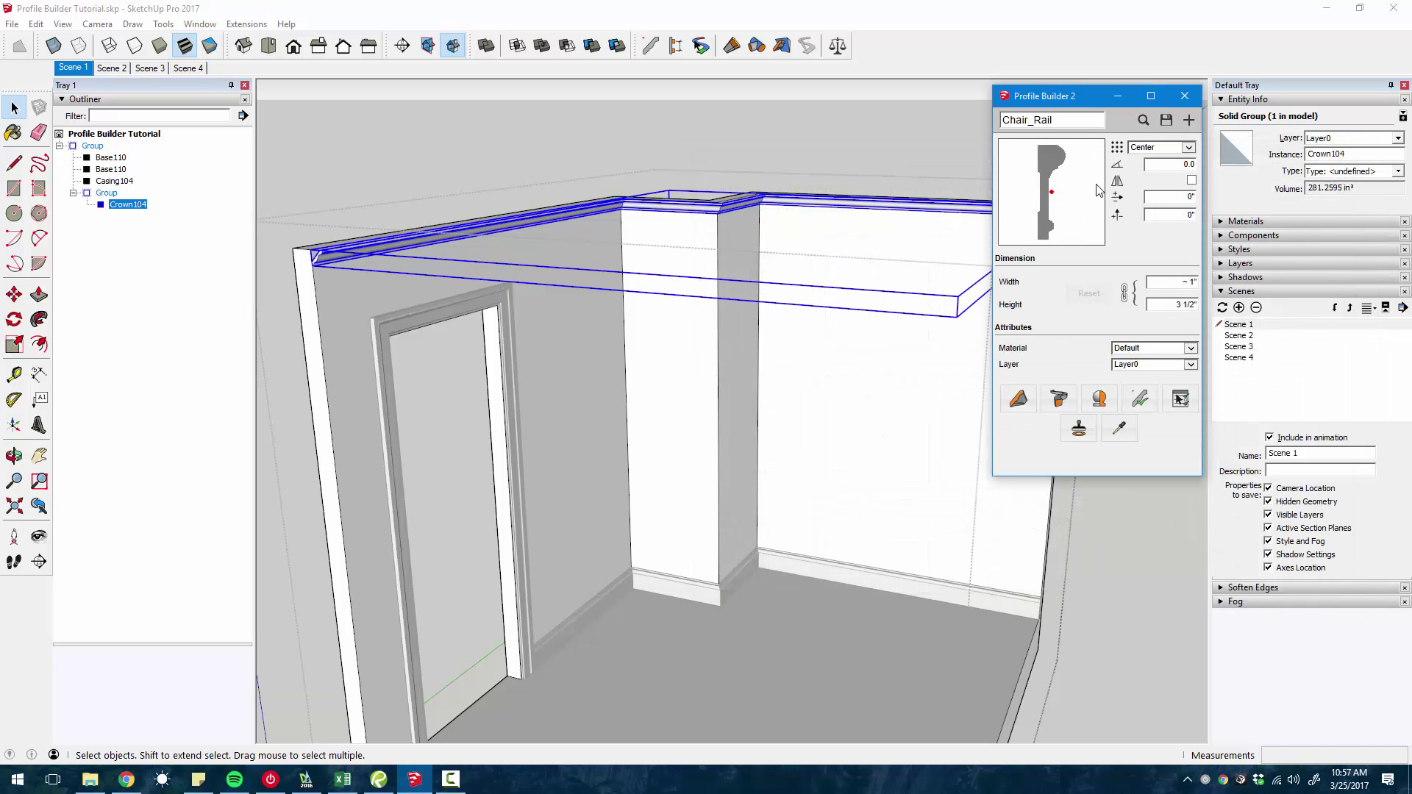
left_click(1187, 148)
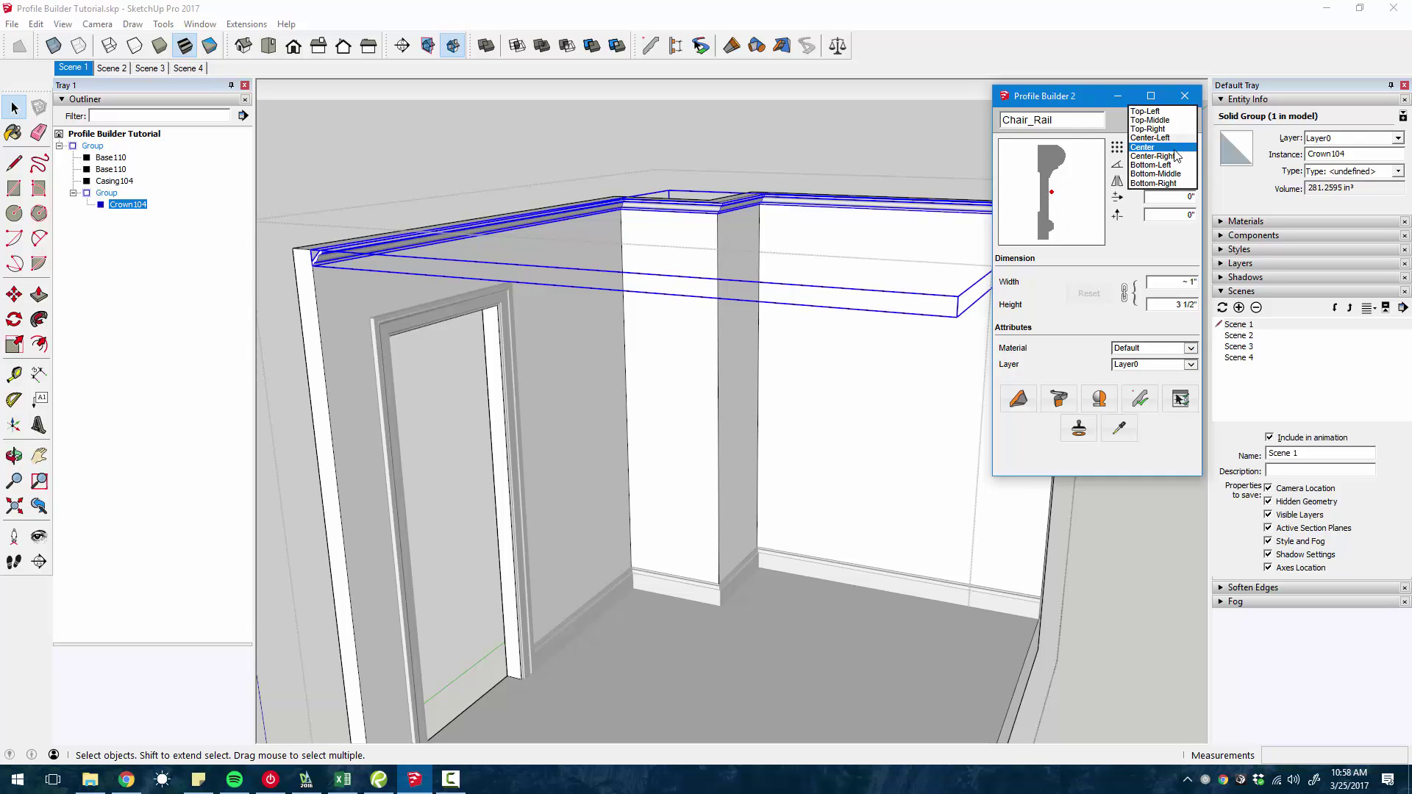
left_click(1170, 165)
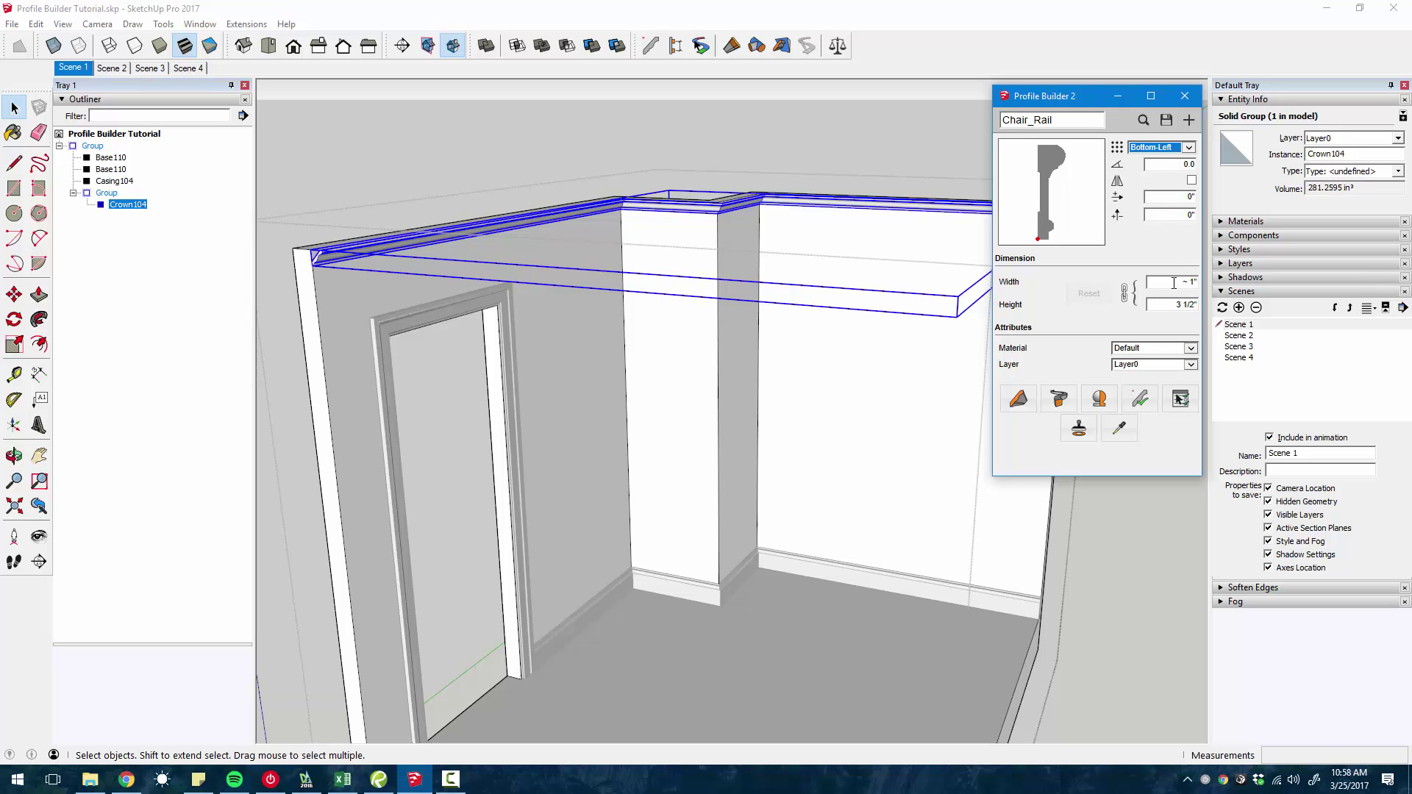
left_click(1188, 215)
left_click_drag(1183, 216, 1156, 223)
type("30")
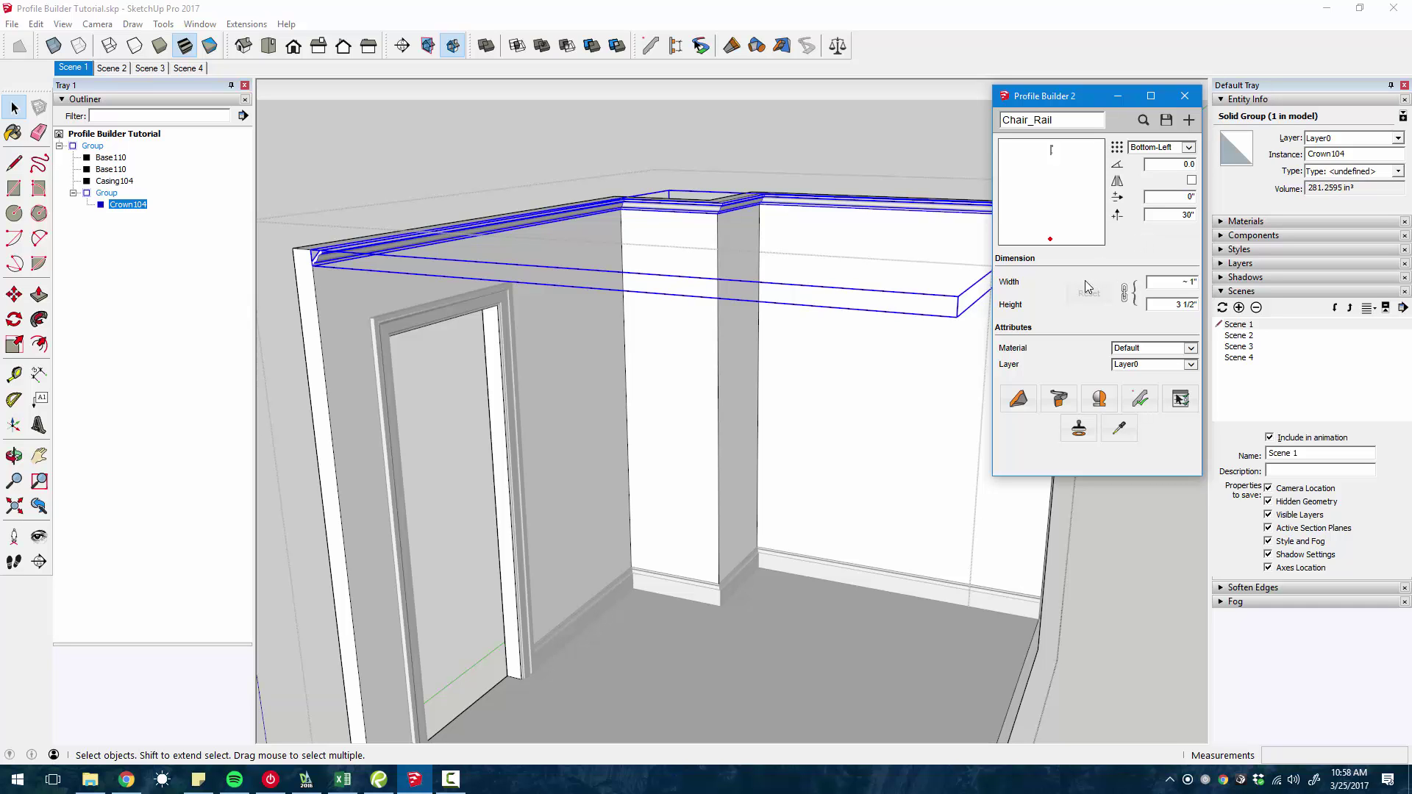
scroll(771, 487, "down", 5)
scroll(804, 450, "up", 5)
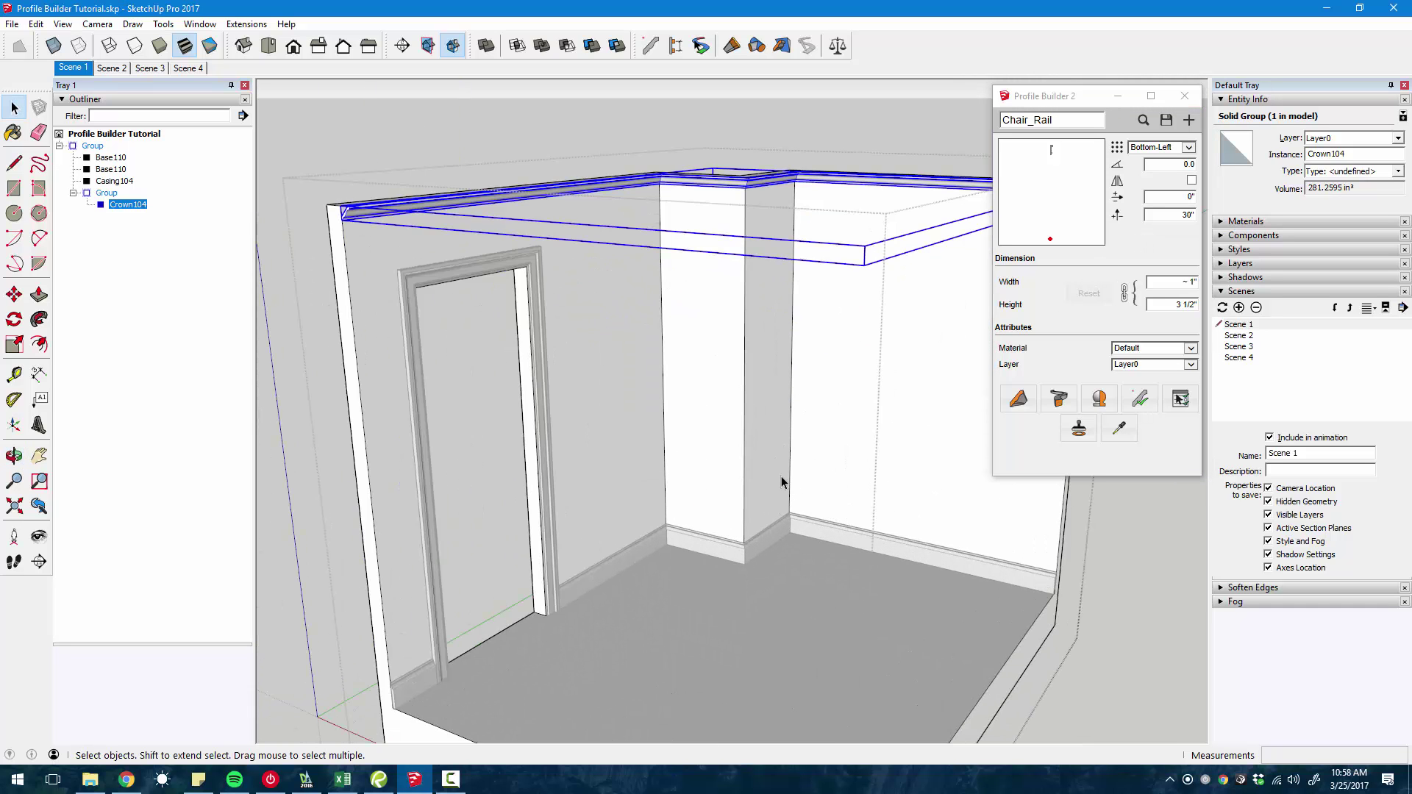
- Build the Chair_Rail from the door casing, around the pillar, to the far corner
left_click(1027, 402)
left_click(546, 615)
left_click(667, 544)
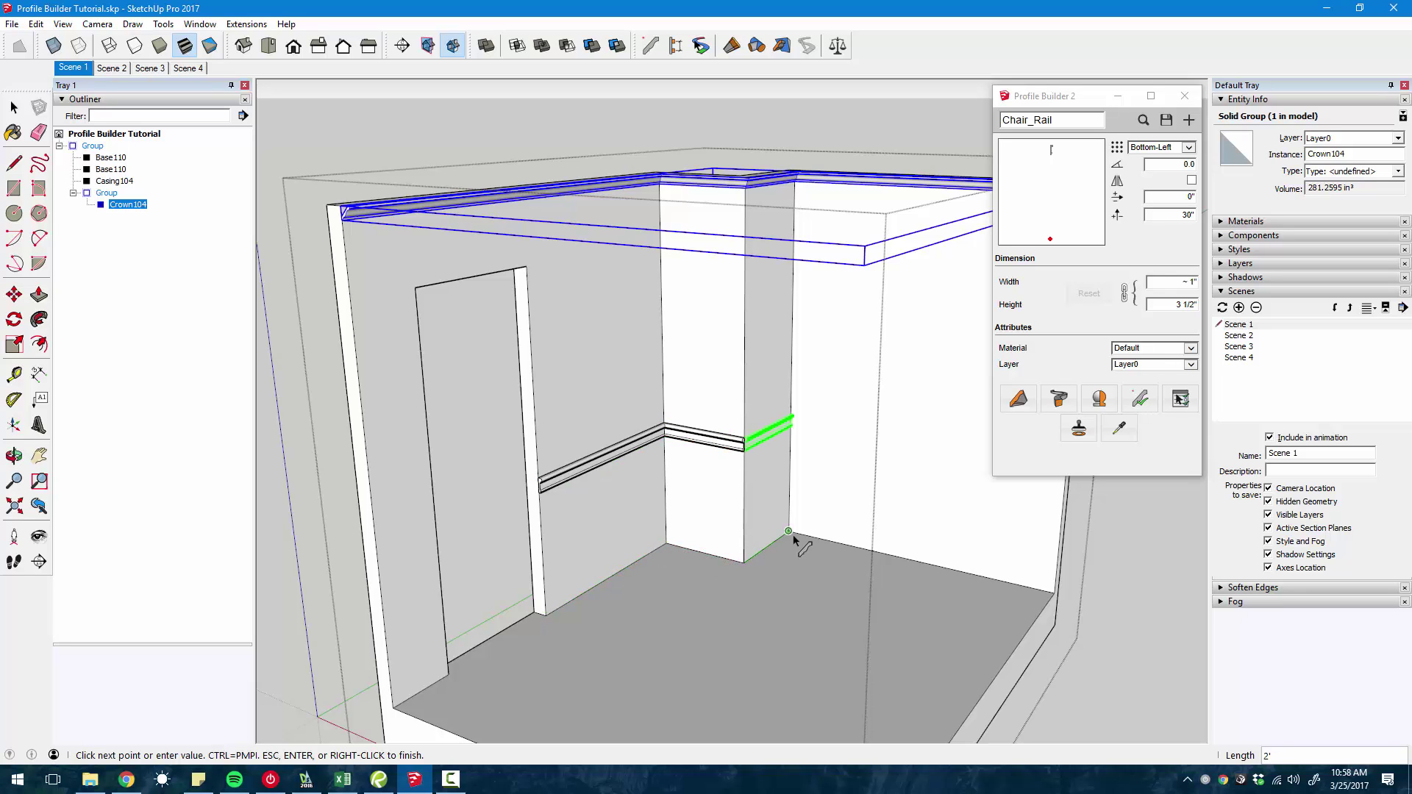
left_click(790, 533)
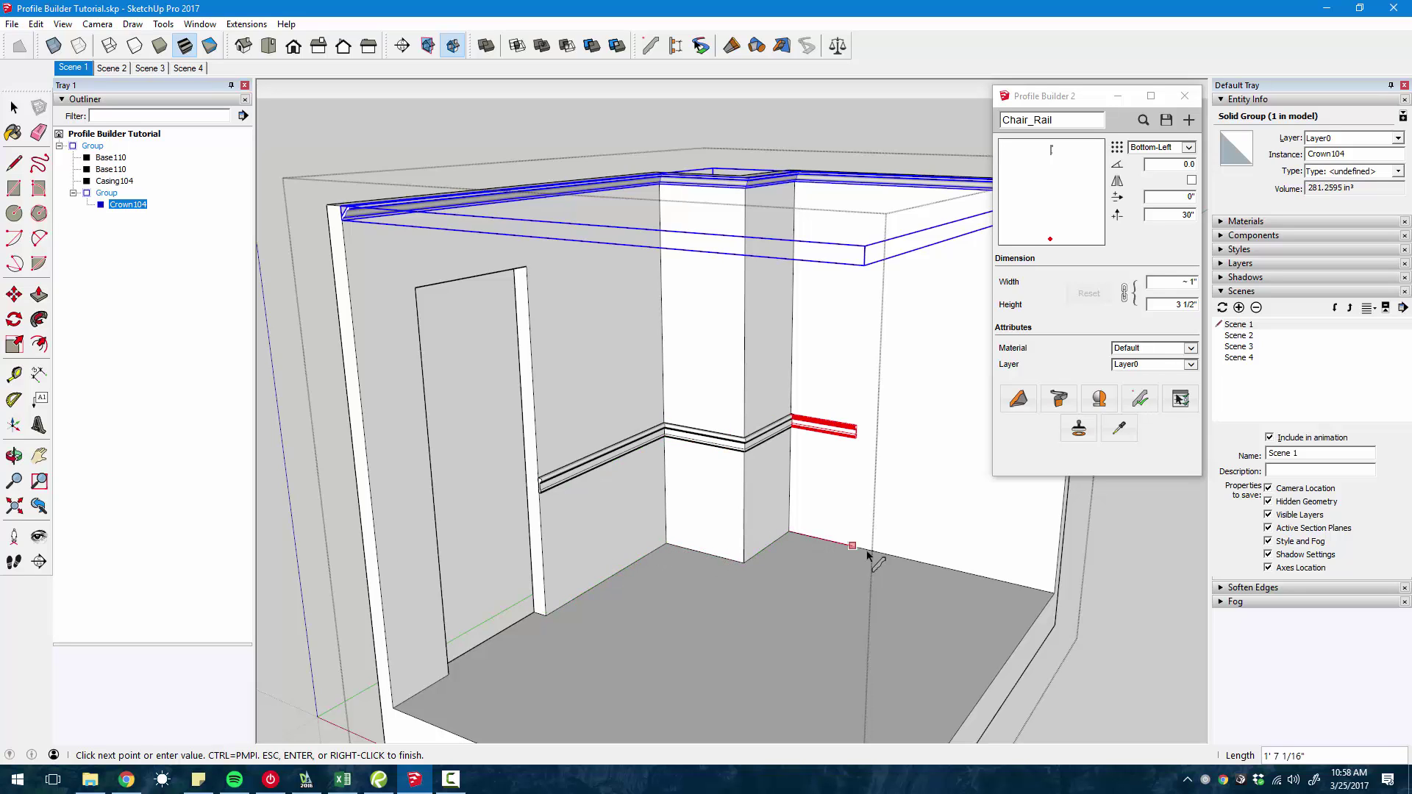
left_click(1054, 594)
key("Return")
- Orbit around the pillar to inspect the new chair rail
scroll(727, 537, "up", 5)
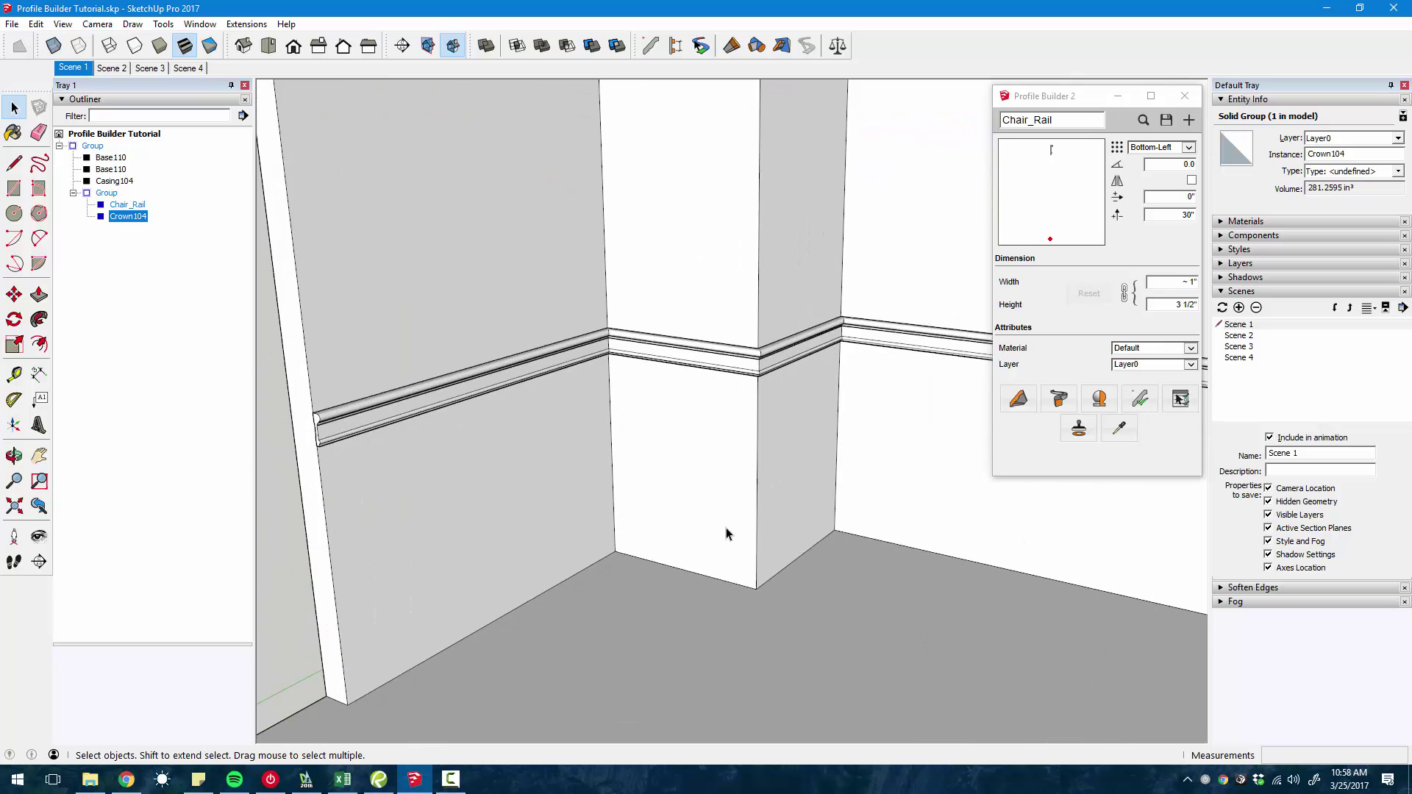
scroll(589, 489, "up", 3)
middle_click_drag(589, 489, 706, 456)
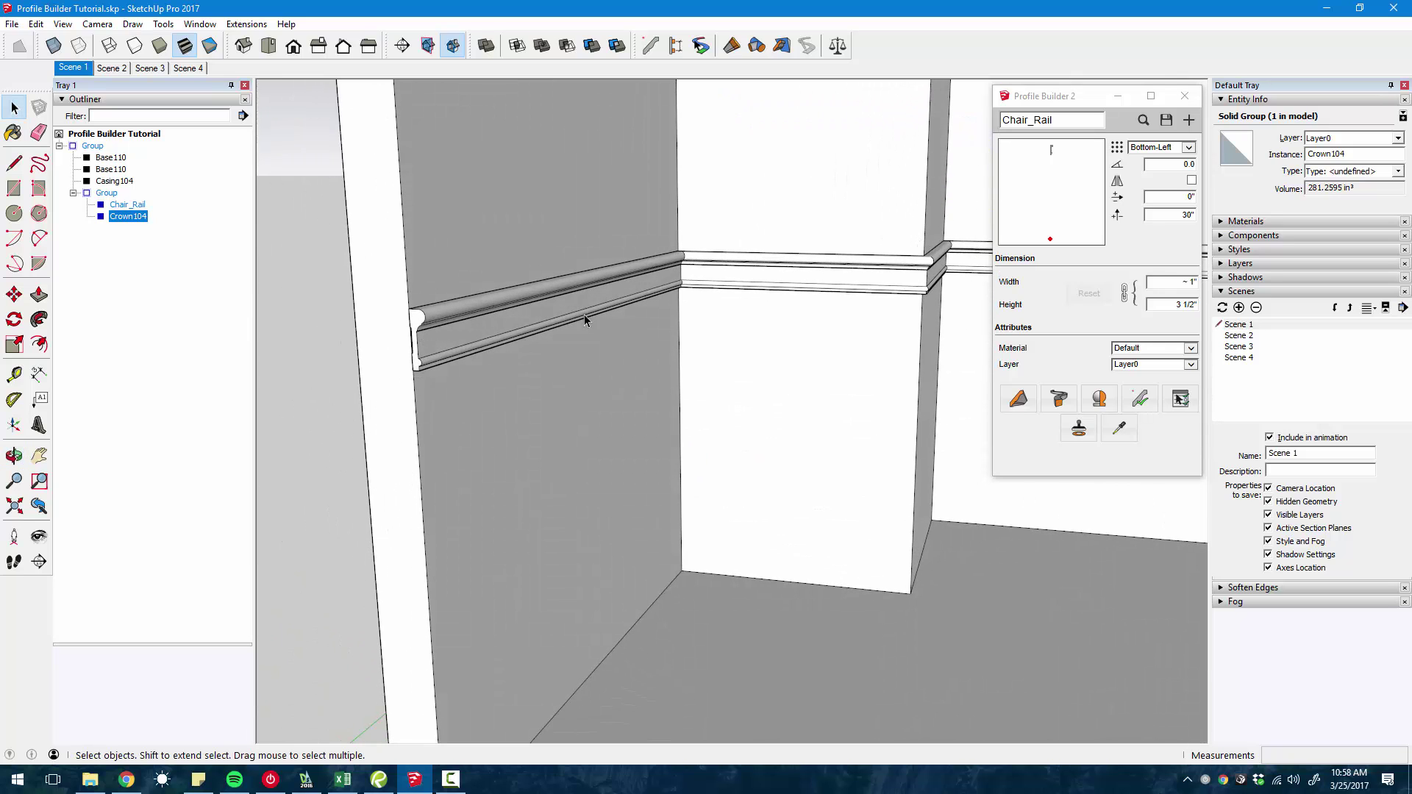
scroll(779, 360, "down", 2)
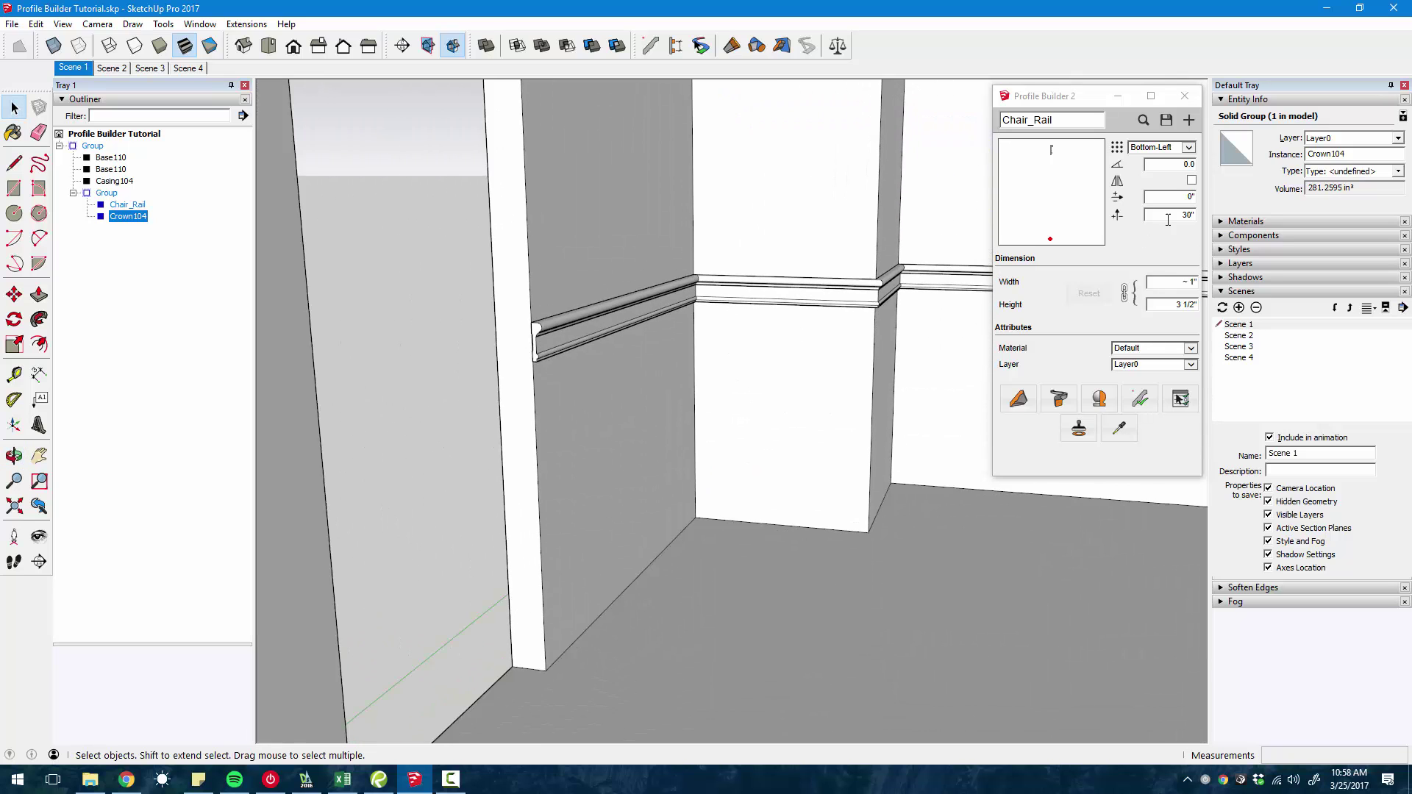
middle_click_drag(846, 401, 687, 466)
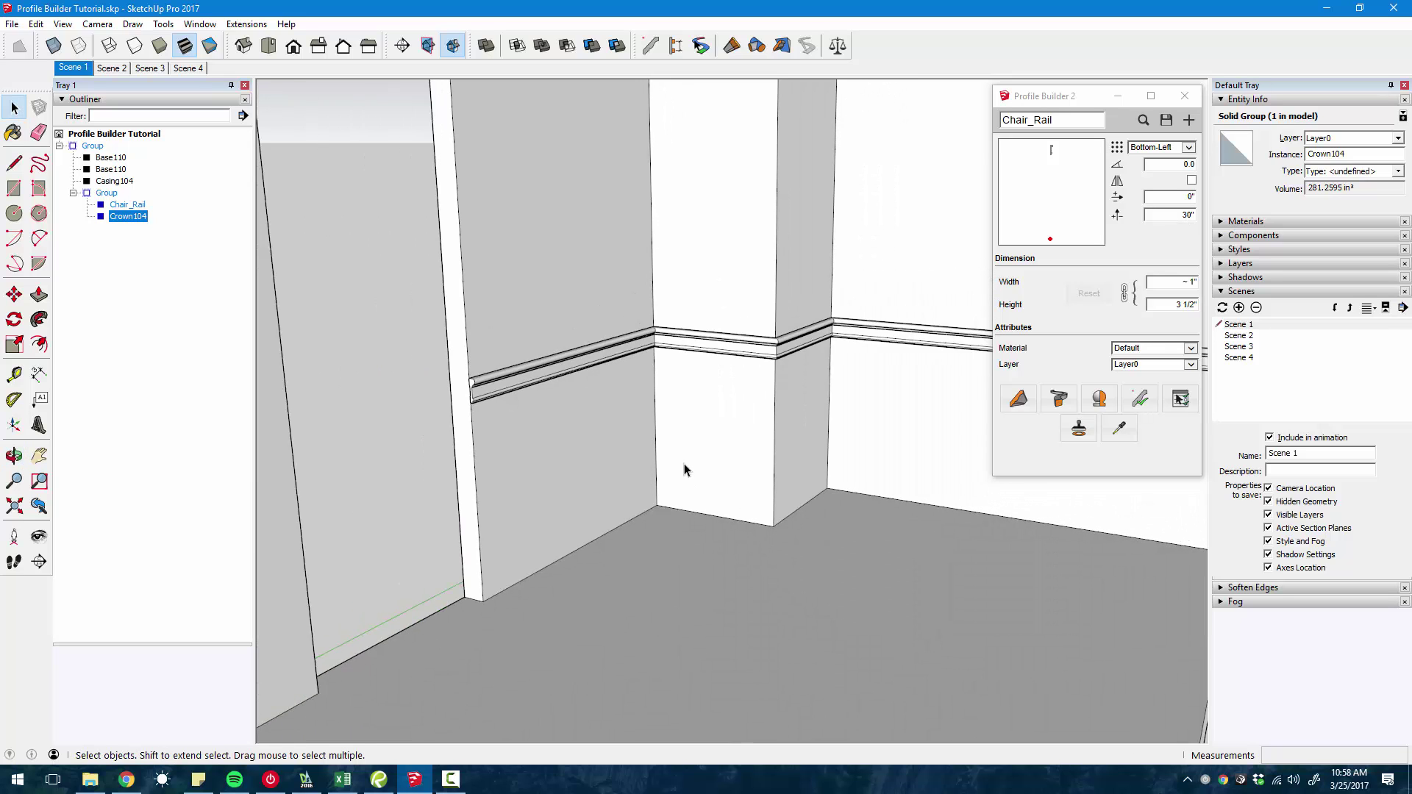
- Save the Chair_Rail profile to the library, overwriting the existing file
left_click(1166, 120)
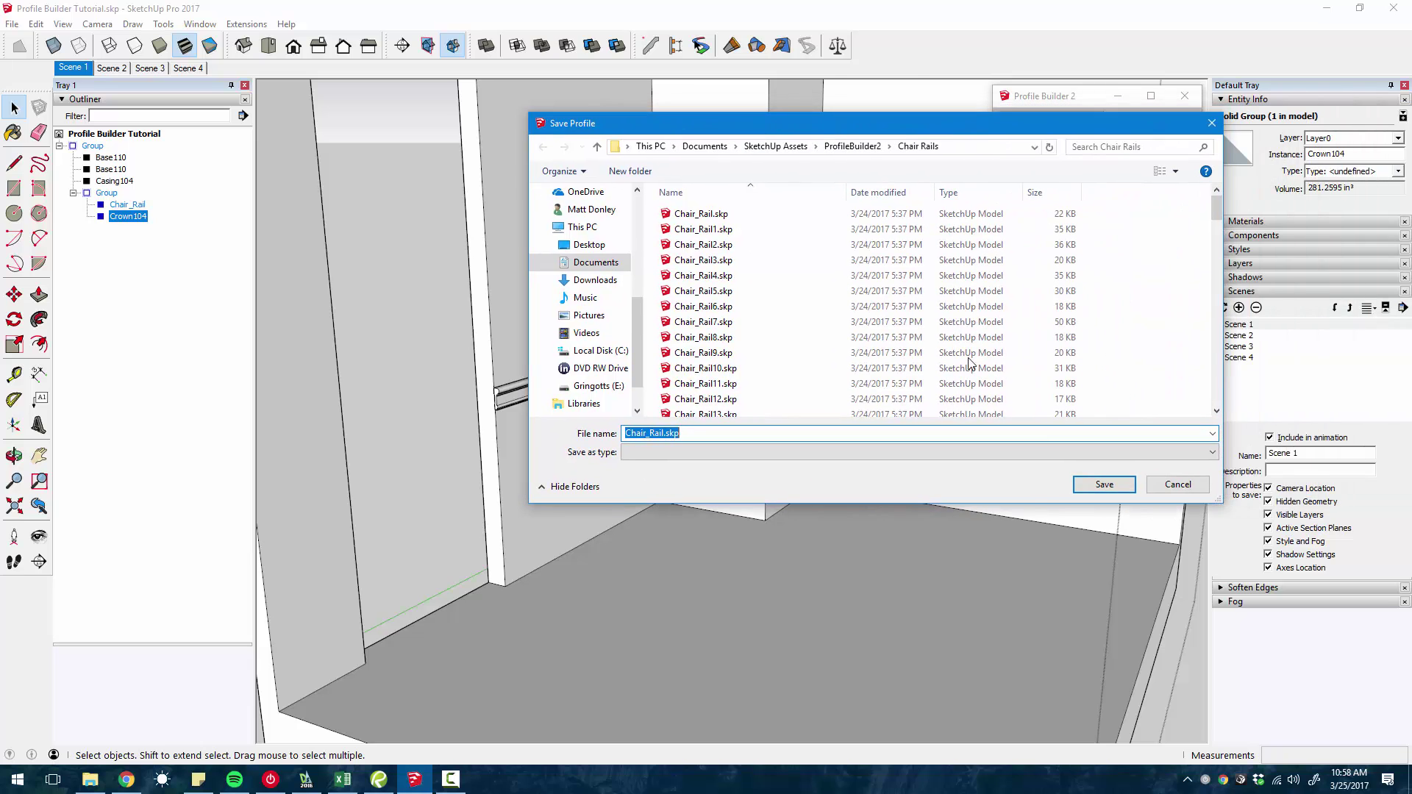
left_click(1083, 487)
left_click(713, 394)
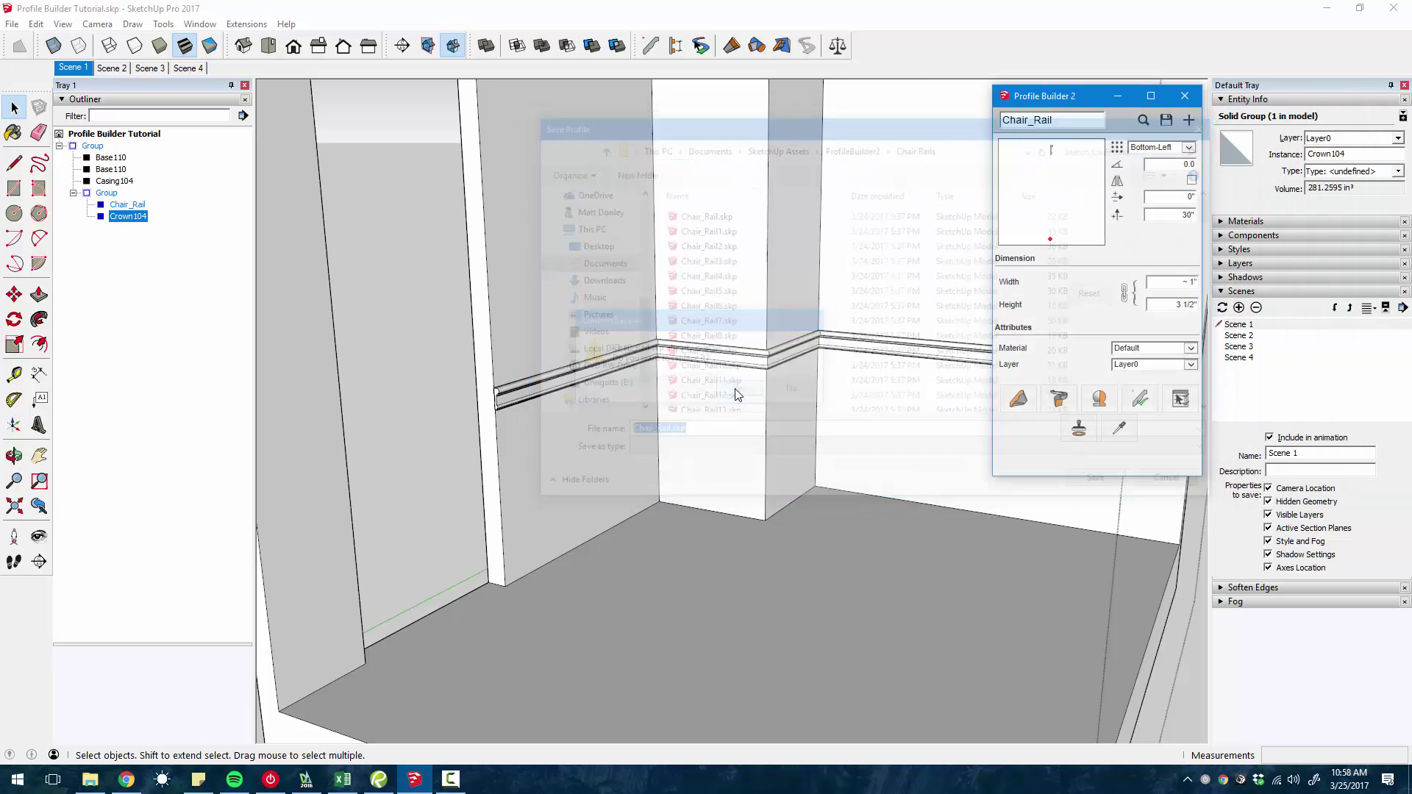
left_click(1134, 330)
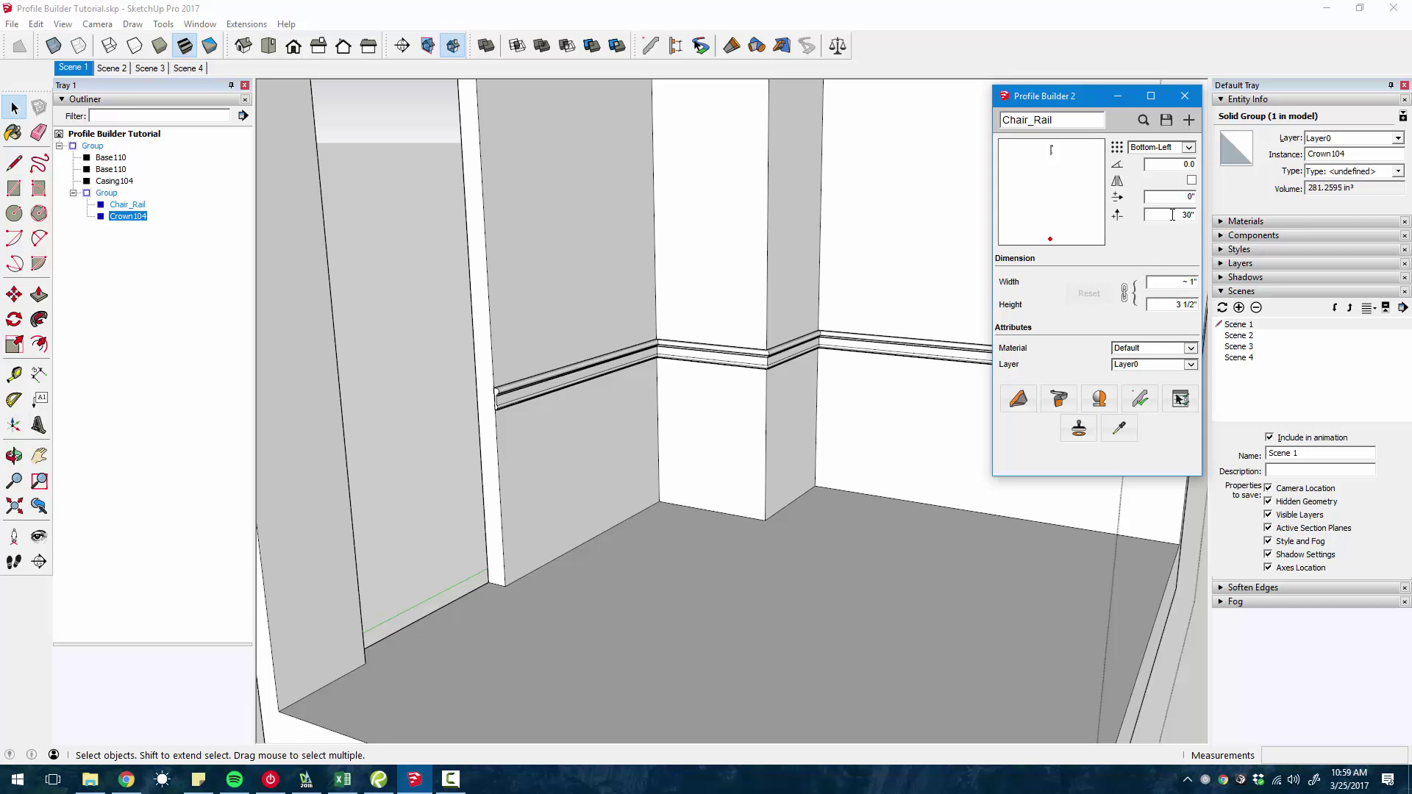
- Replace the 30" value with 90 to try the profile rotated 90°
double_click(1172, 215)
left_click(1189, 215)
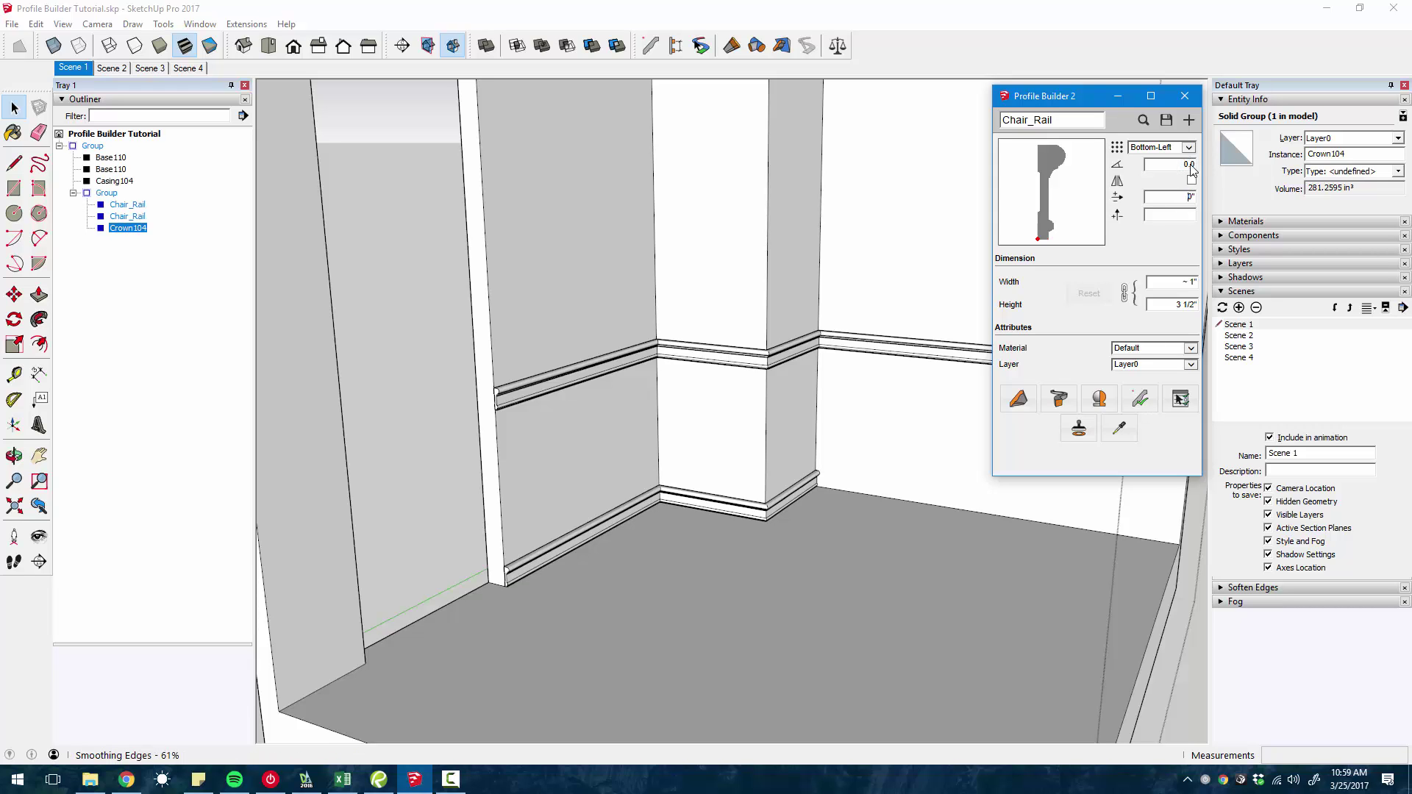
type("90")
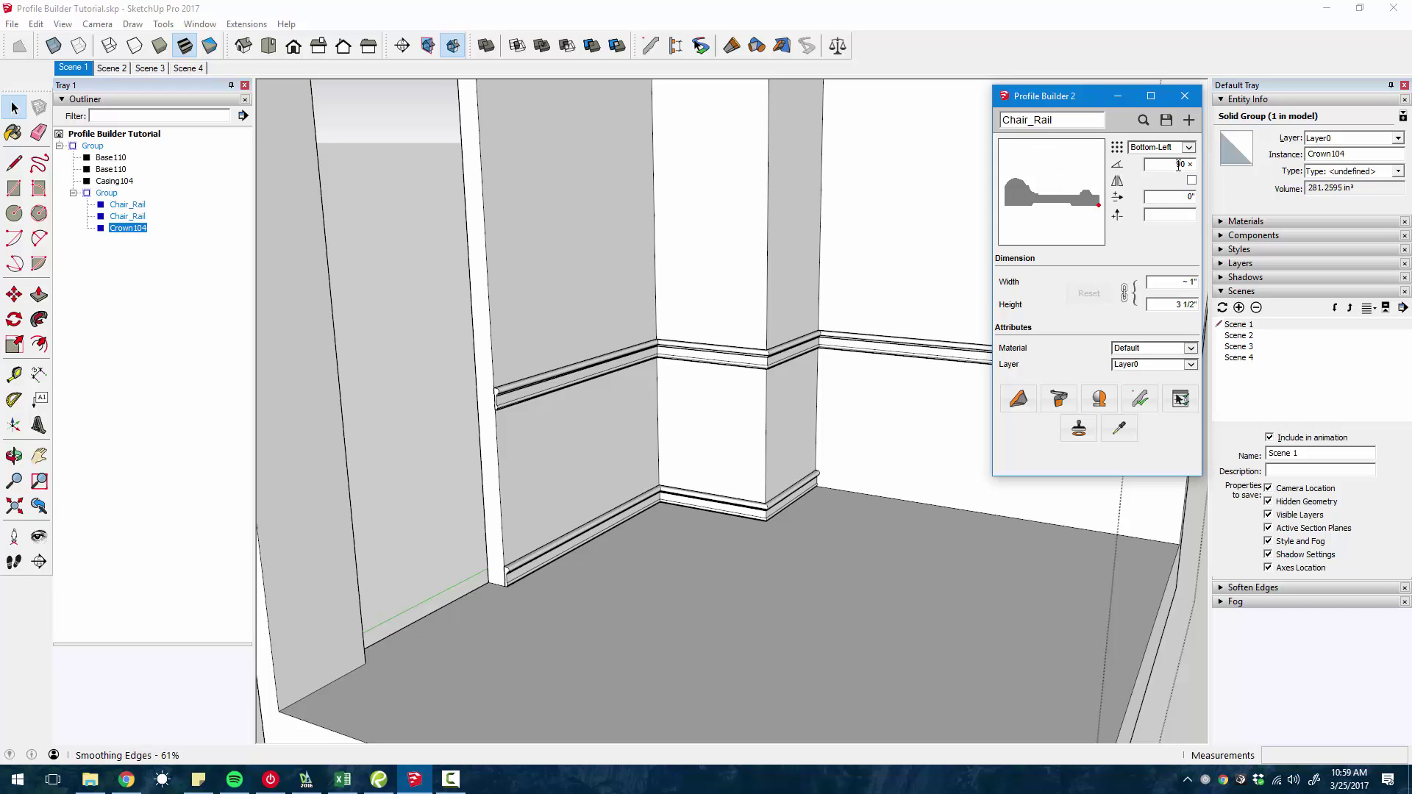
- Mirror the Chair_Rail profile, finish the Base106 baseboard along the wall, and select it
left_click(1191, 180)
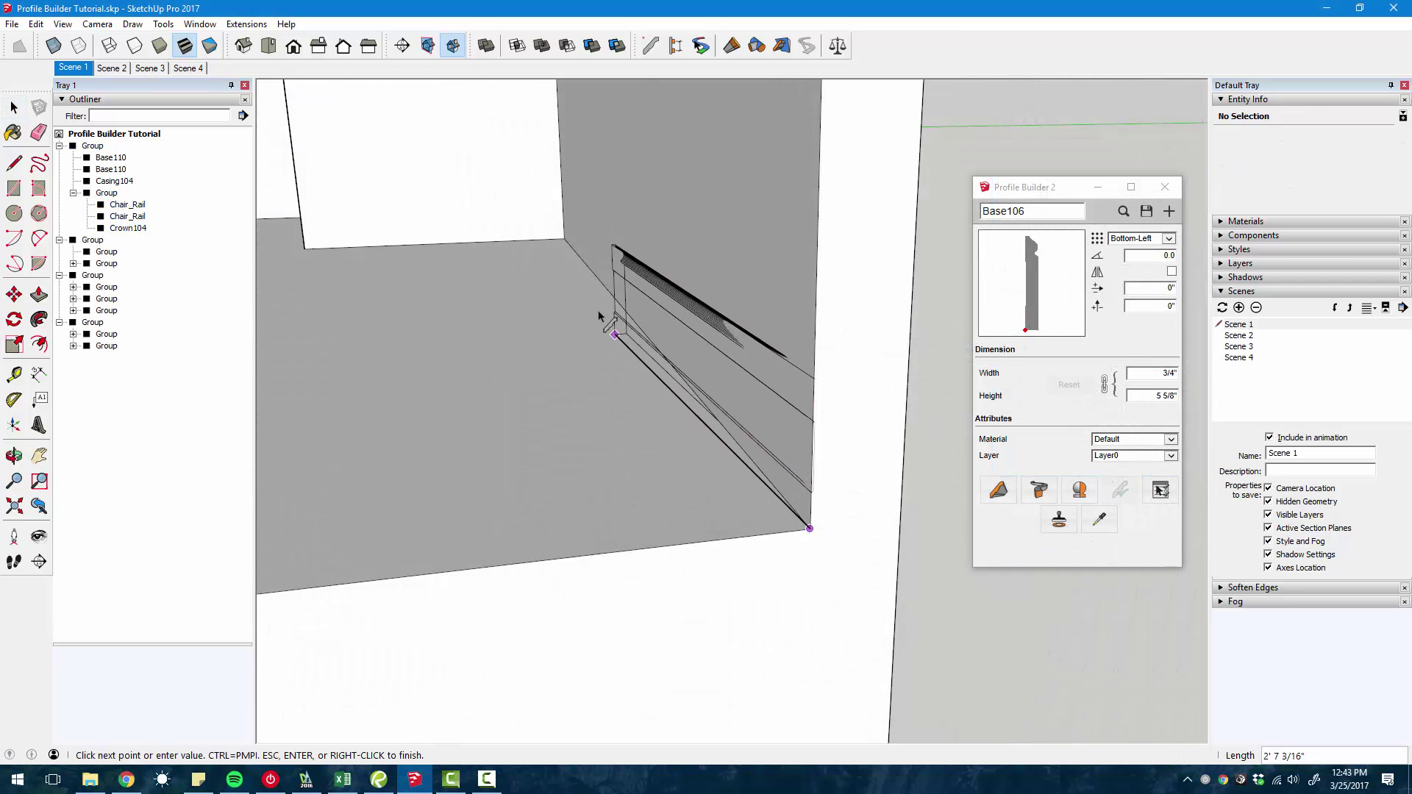
double_click(564, 239)
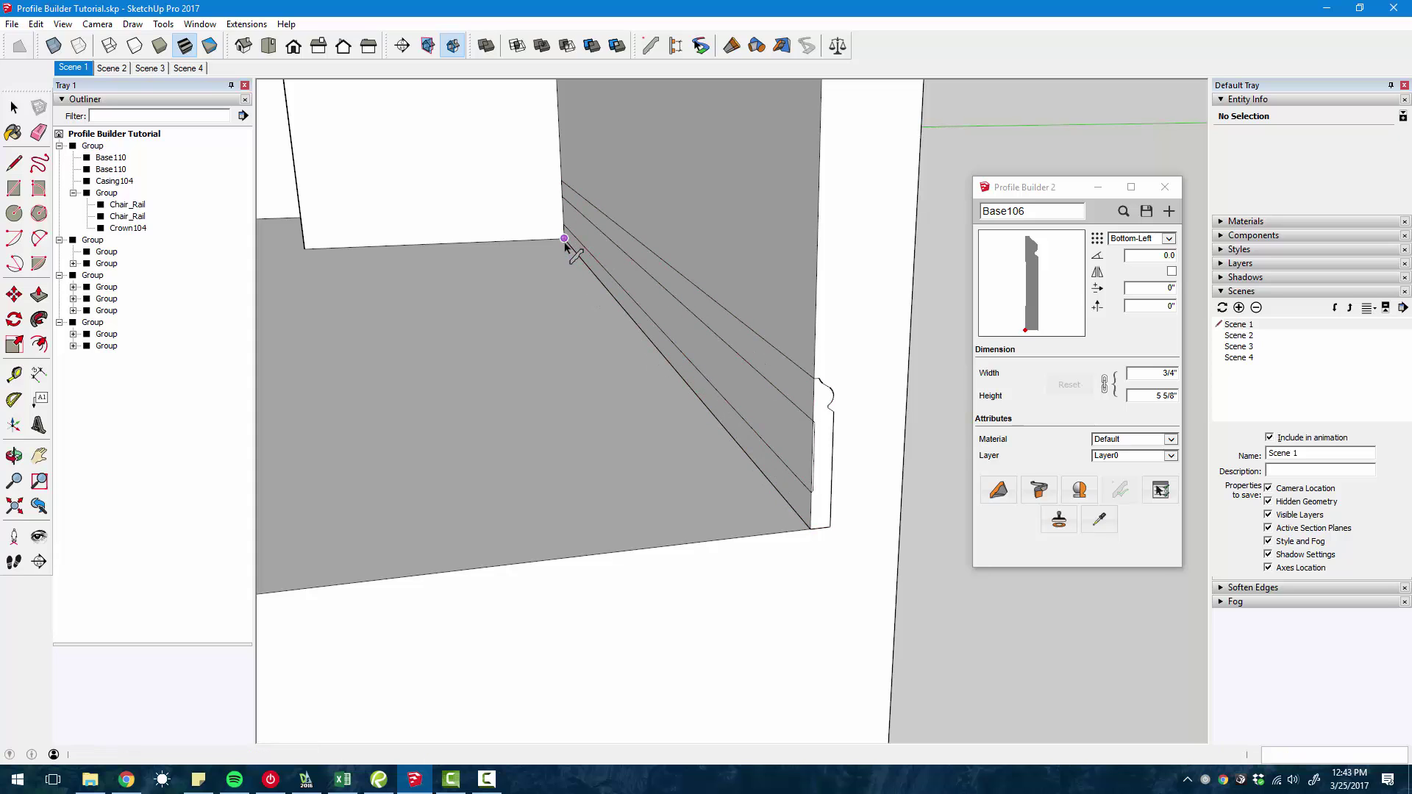
left_click(827, 445)
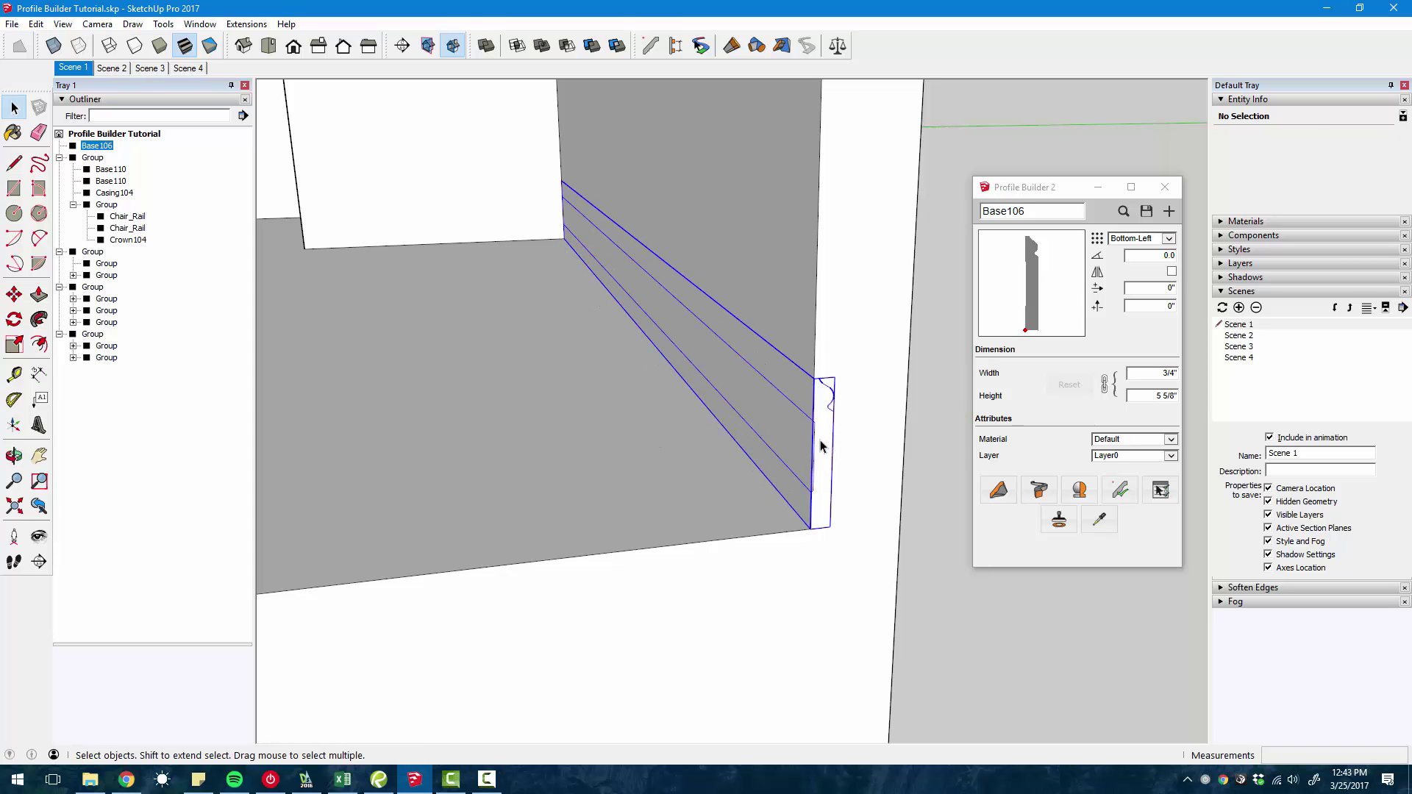
- Mirror the Base106 baseboard, apply it in Member Properties, and open the profile library
left_click(1172, 271)
left_click(1120, 490)
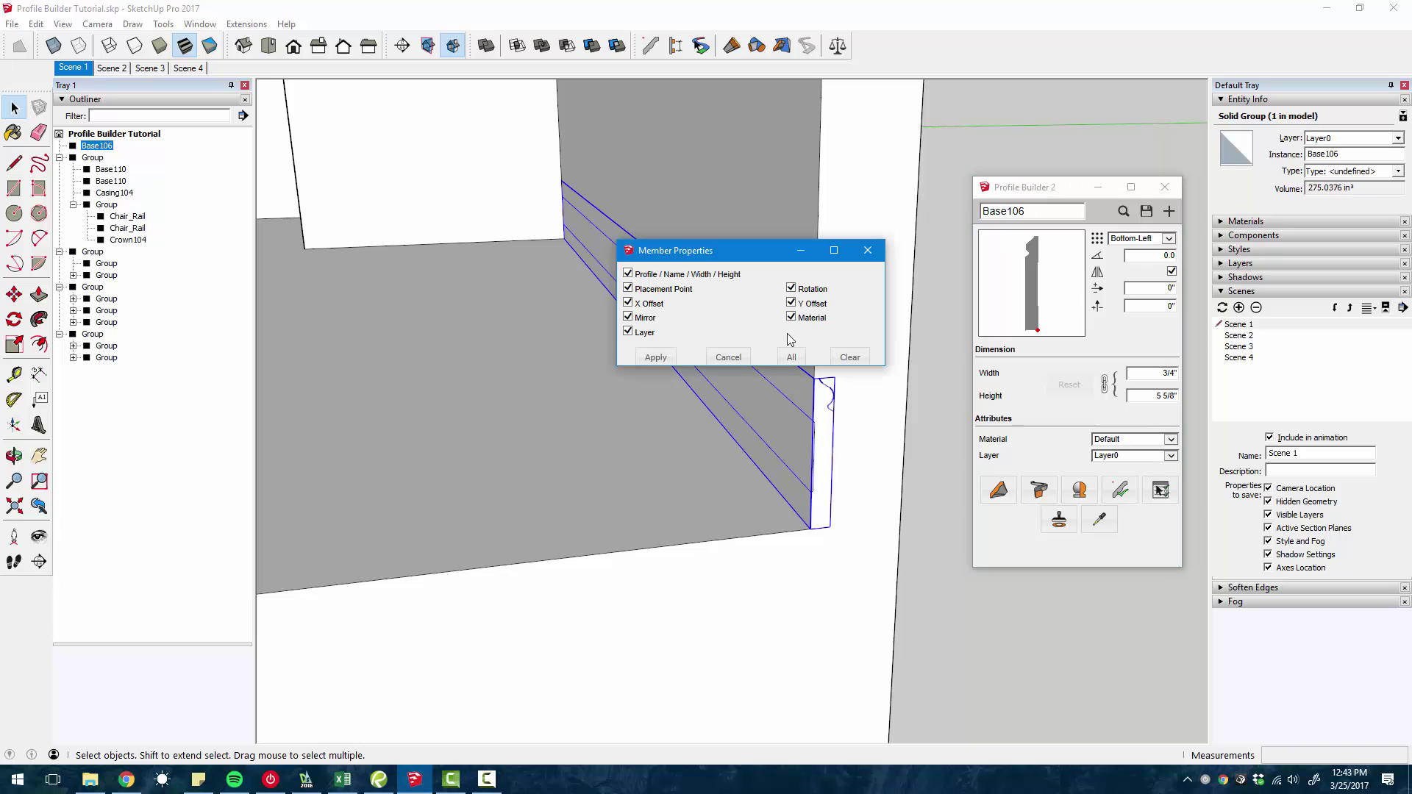
left_click(656, 357)
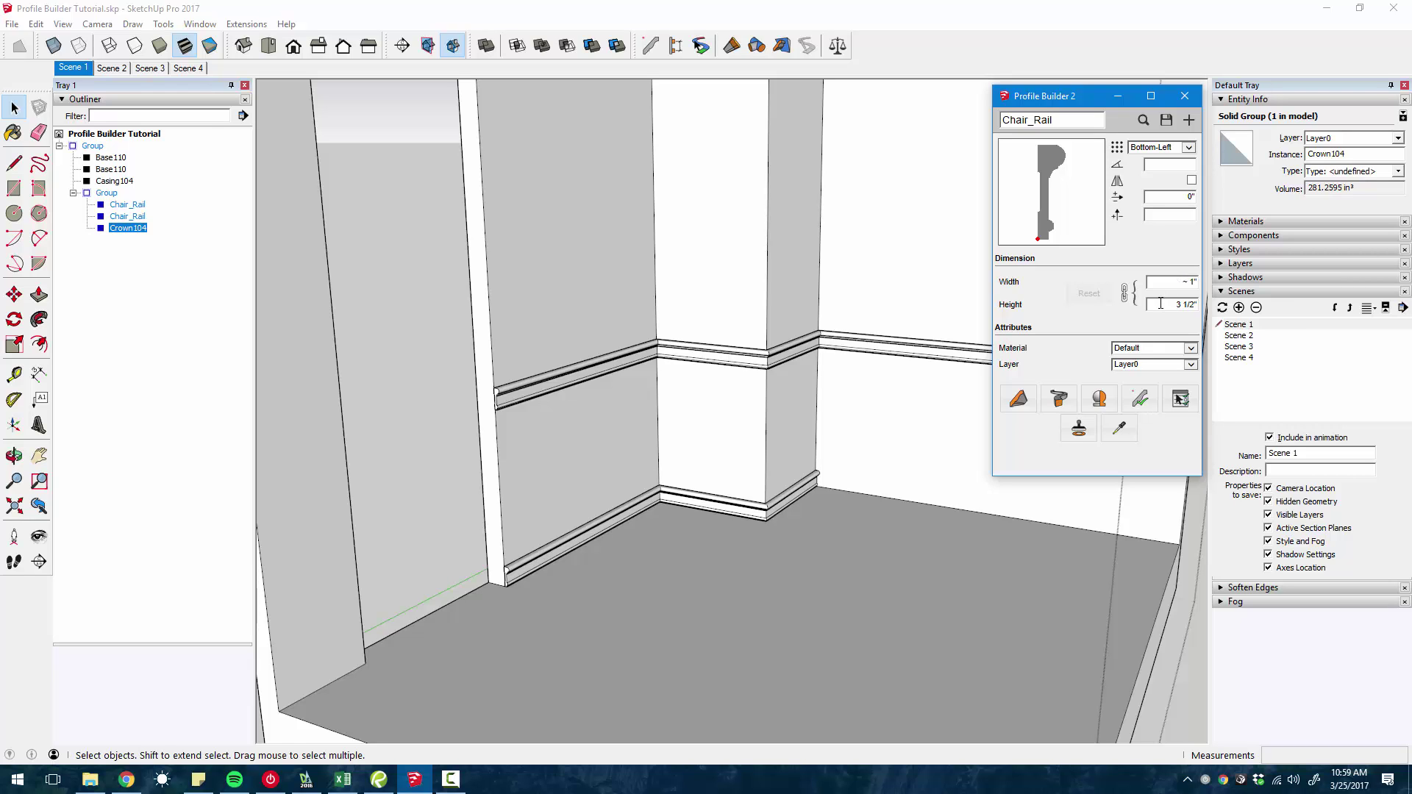
left_click(1142, 120)
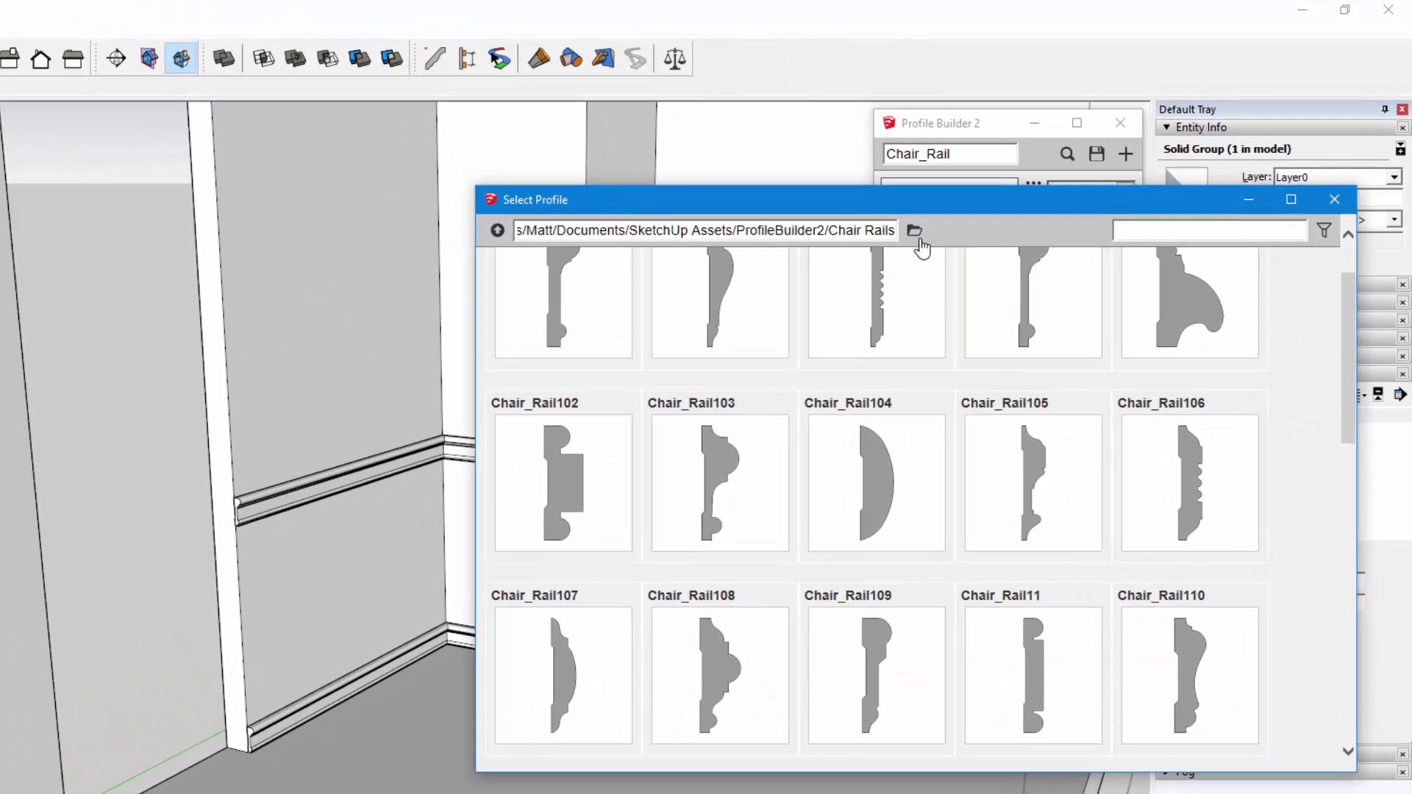
- Go back to the main profile folders, open Lumber and load the 2x4 profile
left_click(497, 231)
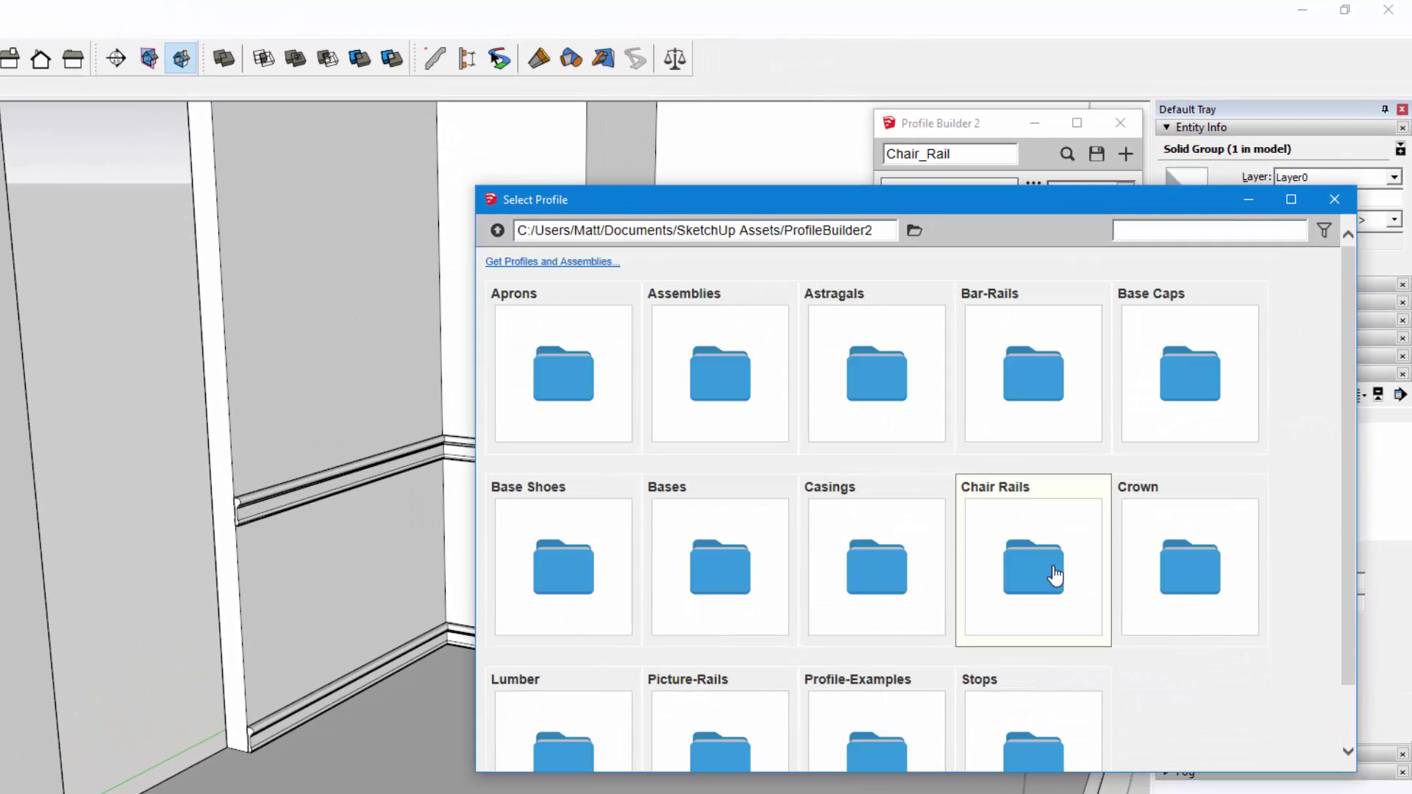
scroll(1056, 573, "down", 1)
left_click(564, 703)
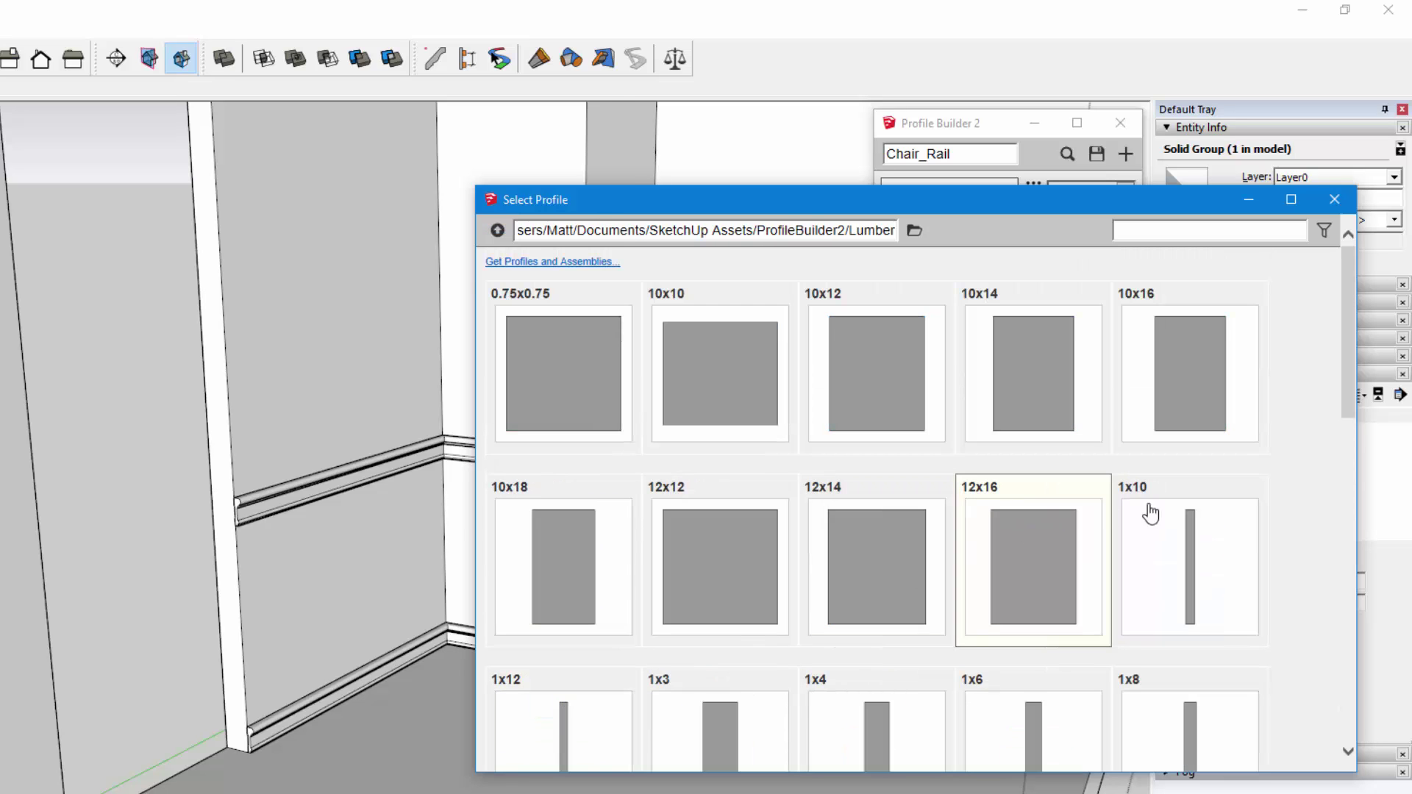
scroll(1206, 515, "down", 5)
scroll(1231, 535, "down", 4)
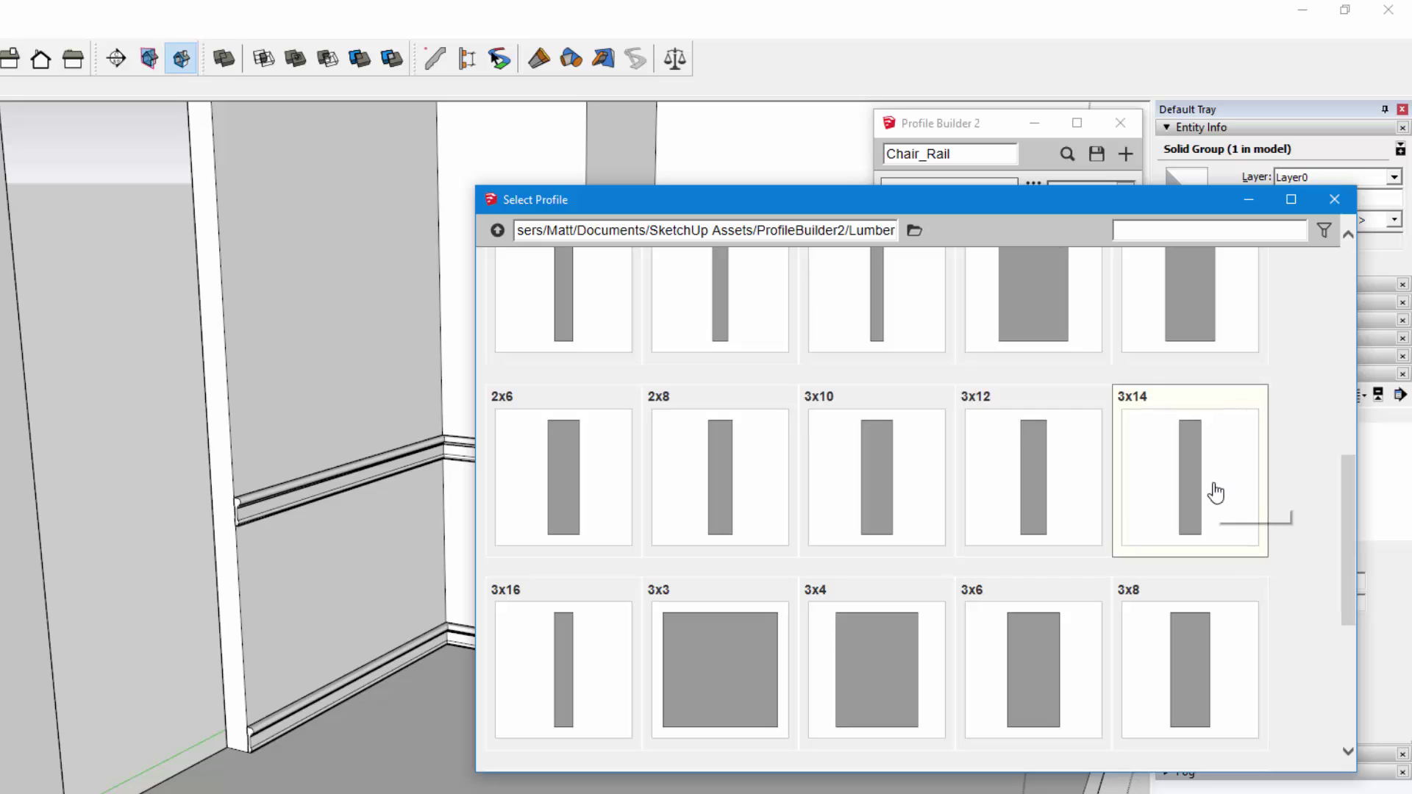
scroll(1213, 491, "up", 2)
left_click(1213, 505)
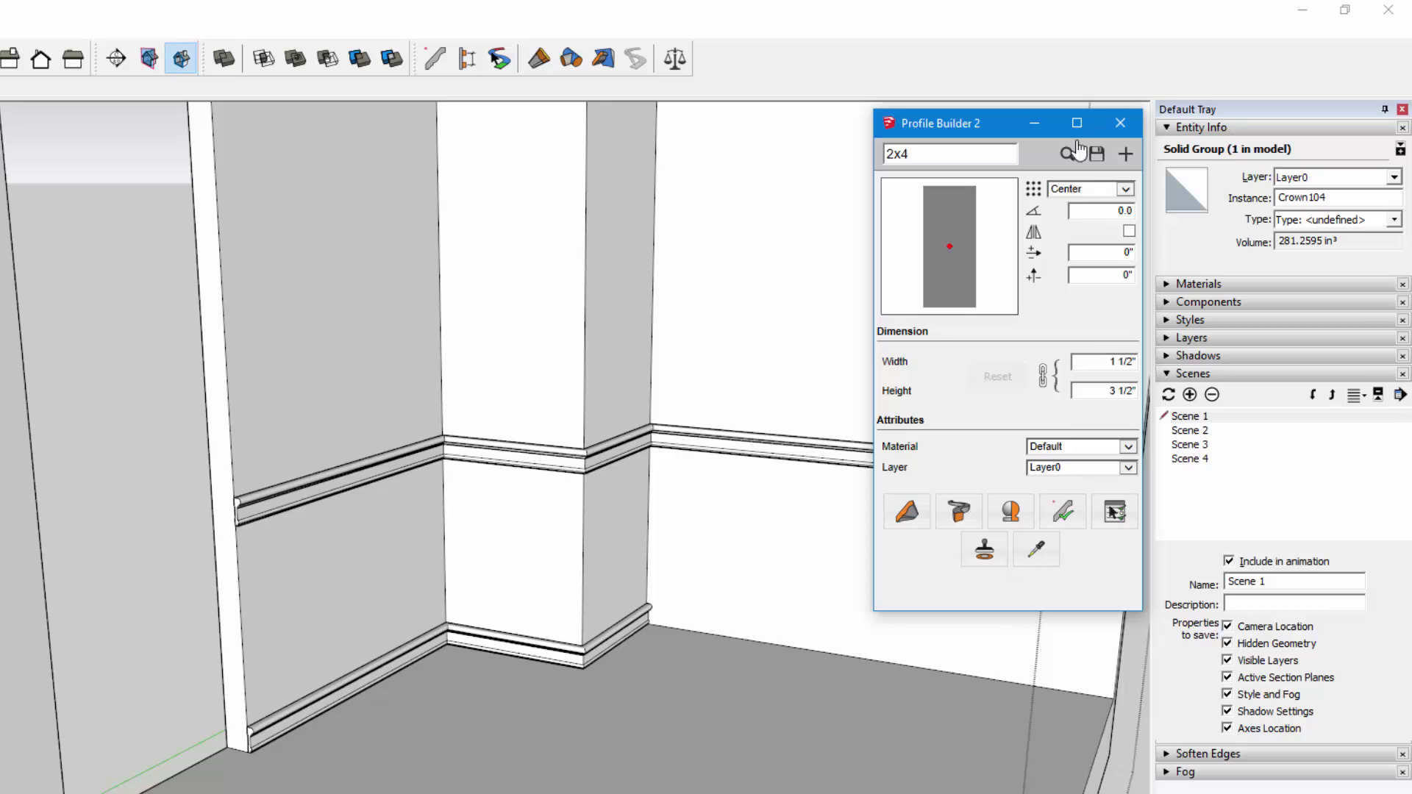
- Close the profile library keeping the 2x4 and set its height to 5.5
left_click(1066, 154)
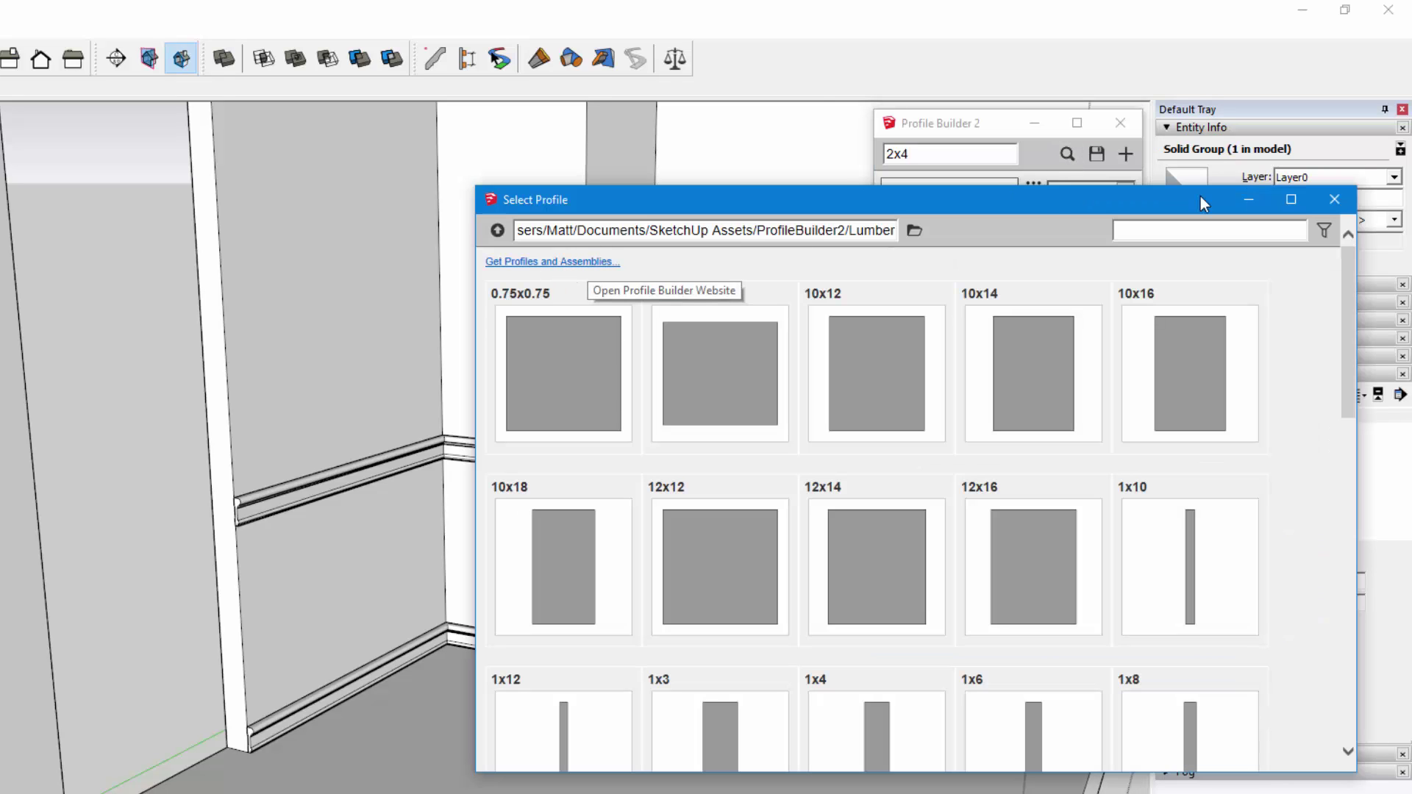
left_click(1333, 200)
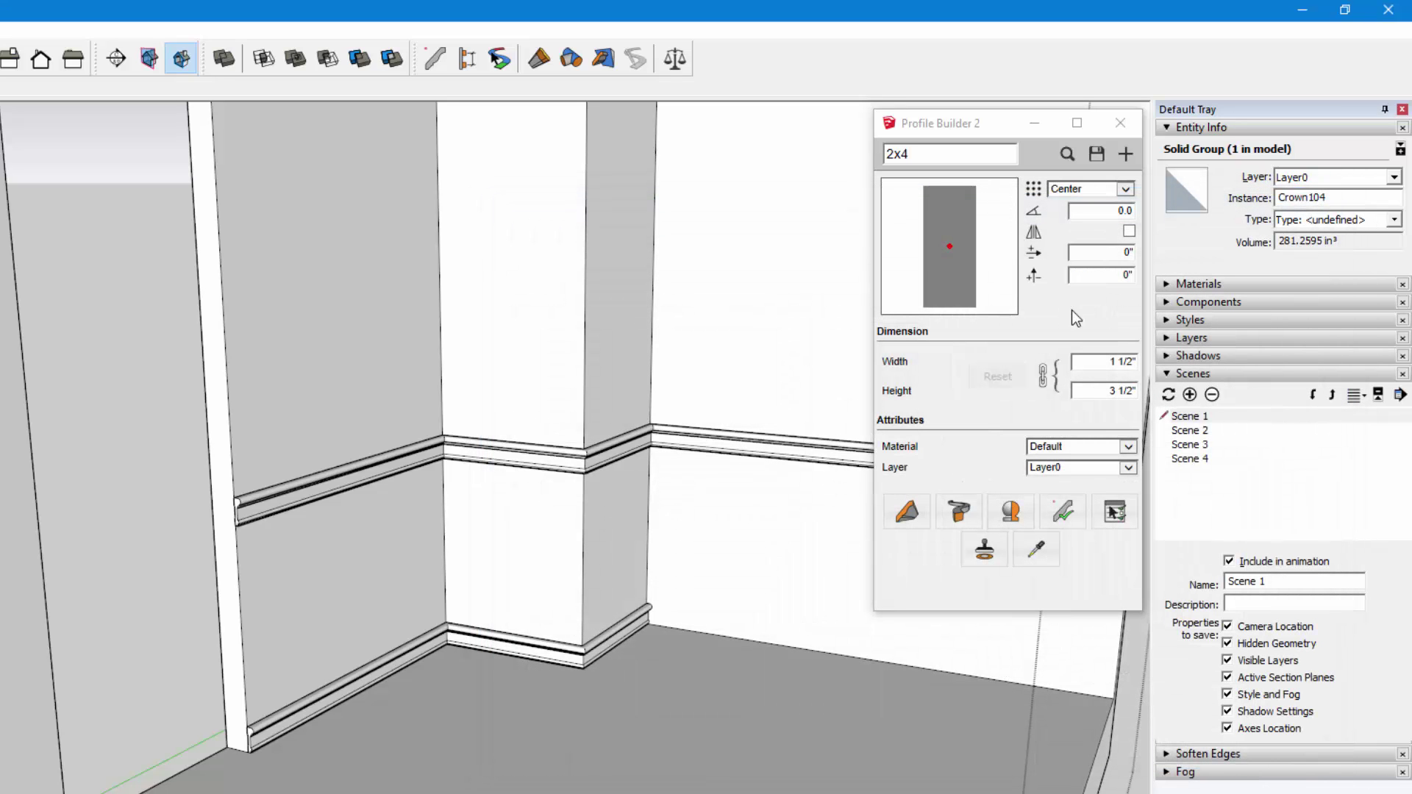
left_click(1114, 361)
left_click(1095, 361)
left_click(1045, 376)
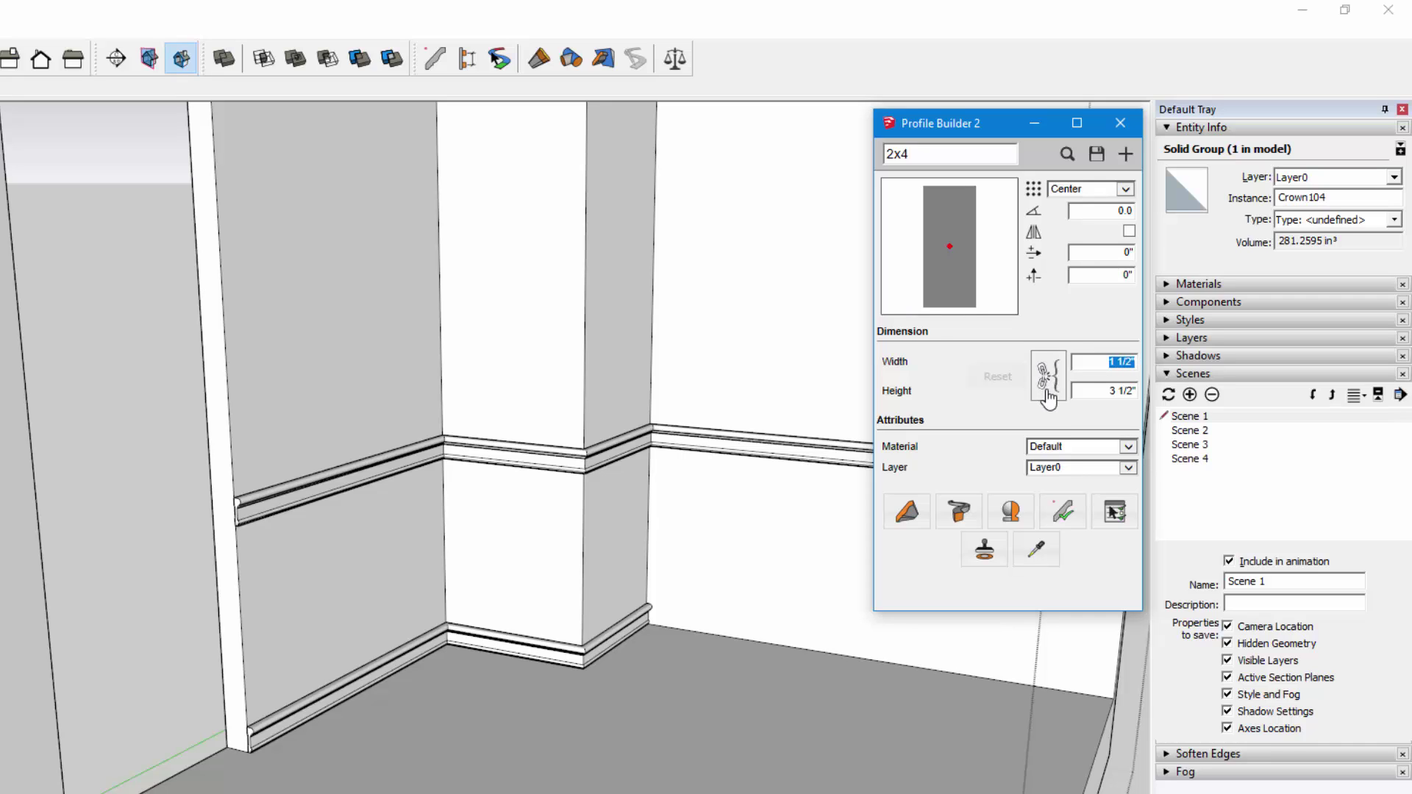
left_click(1083, 391)
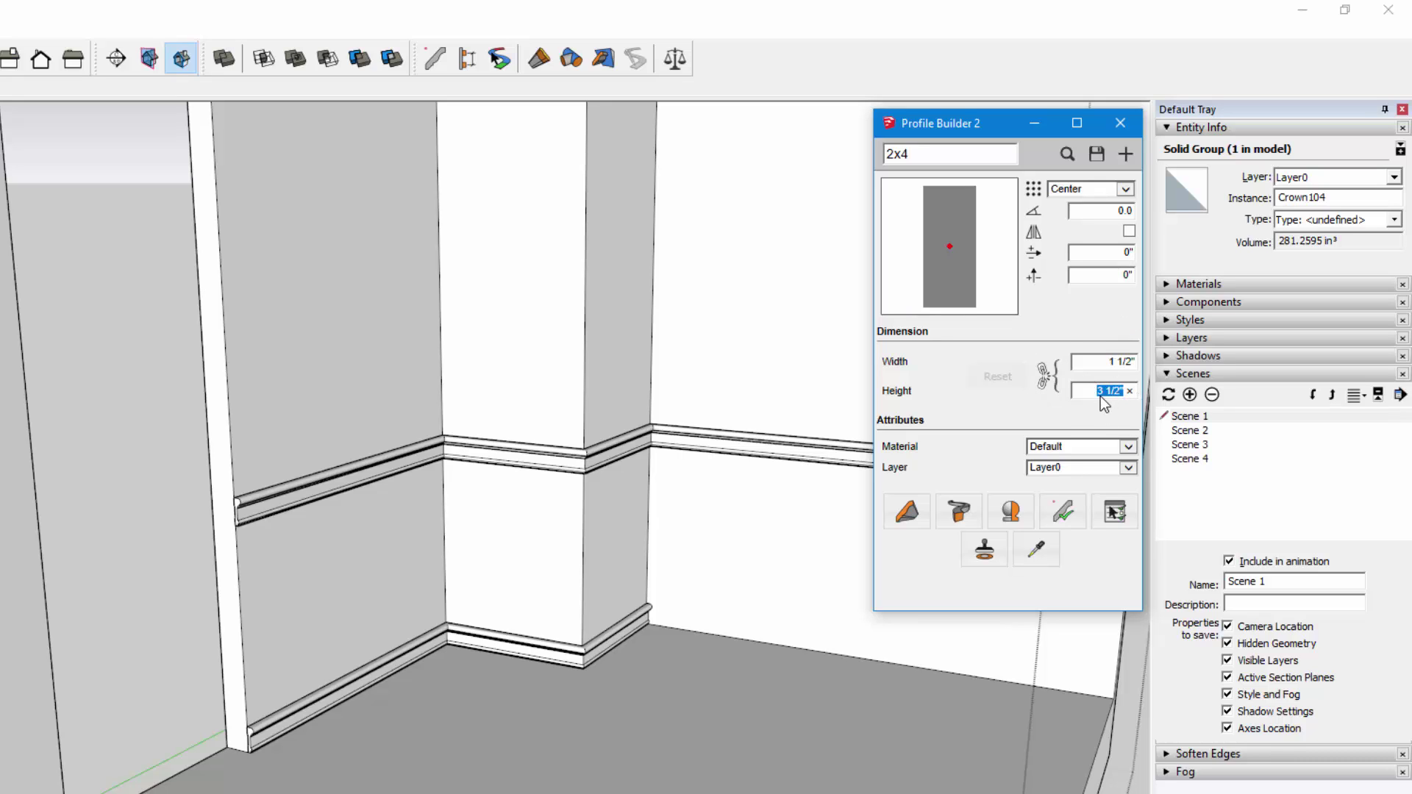
type("5.5")
left_click(1108, 362)
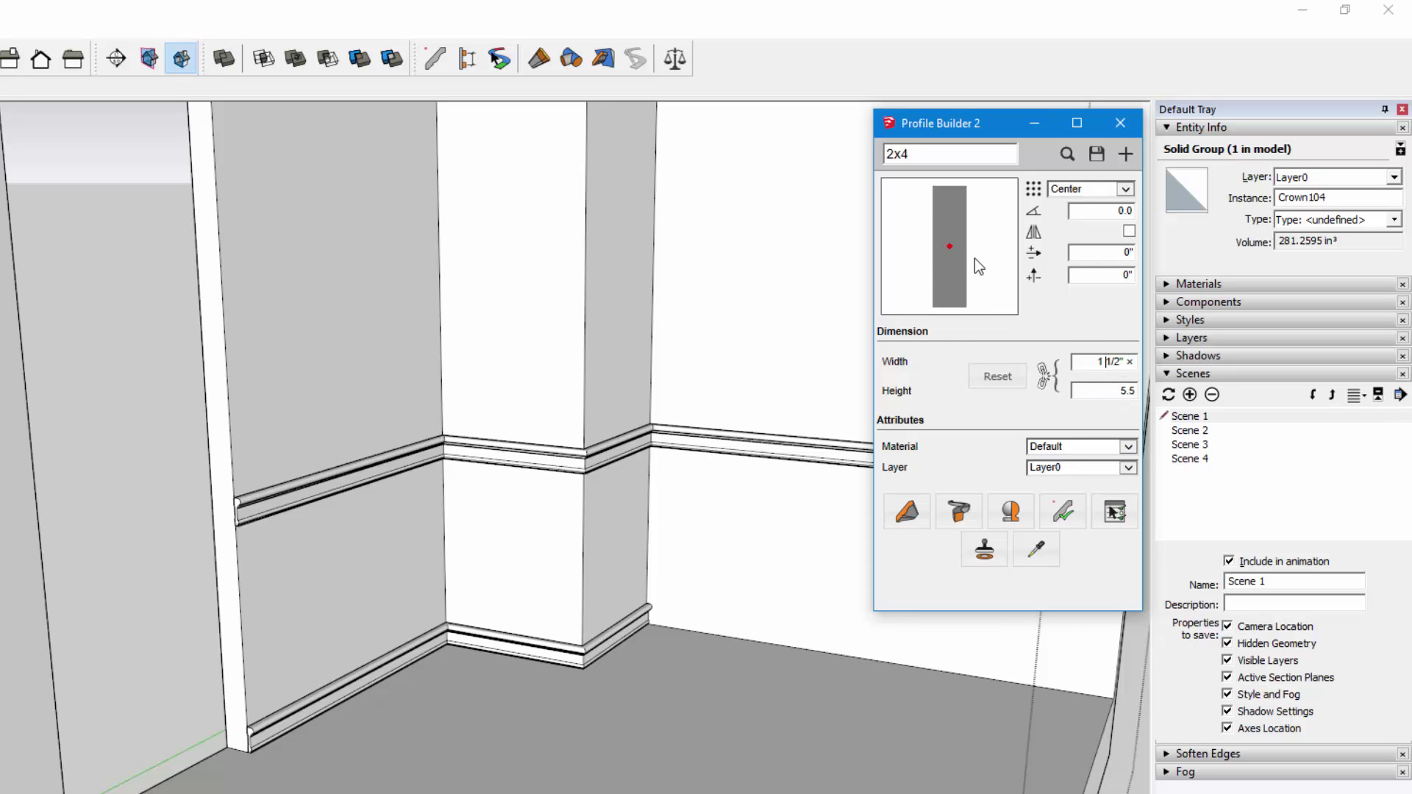
- Lock width and height together and set height to 10, scaling width to about 2 3/4"
left_click(1117, 389)
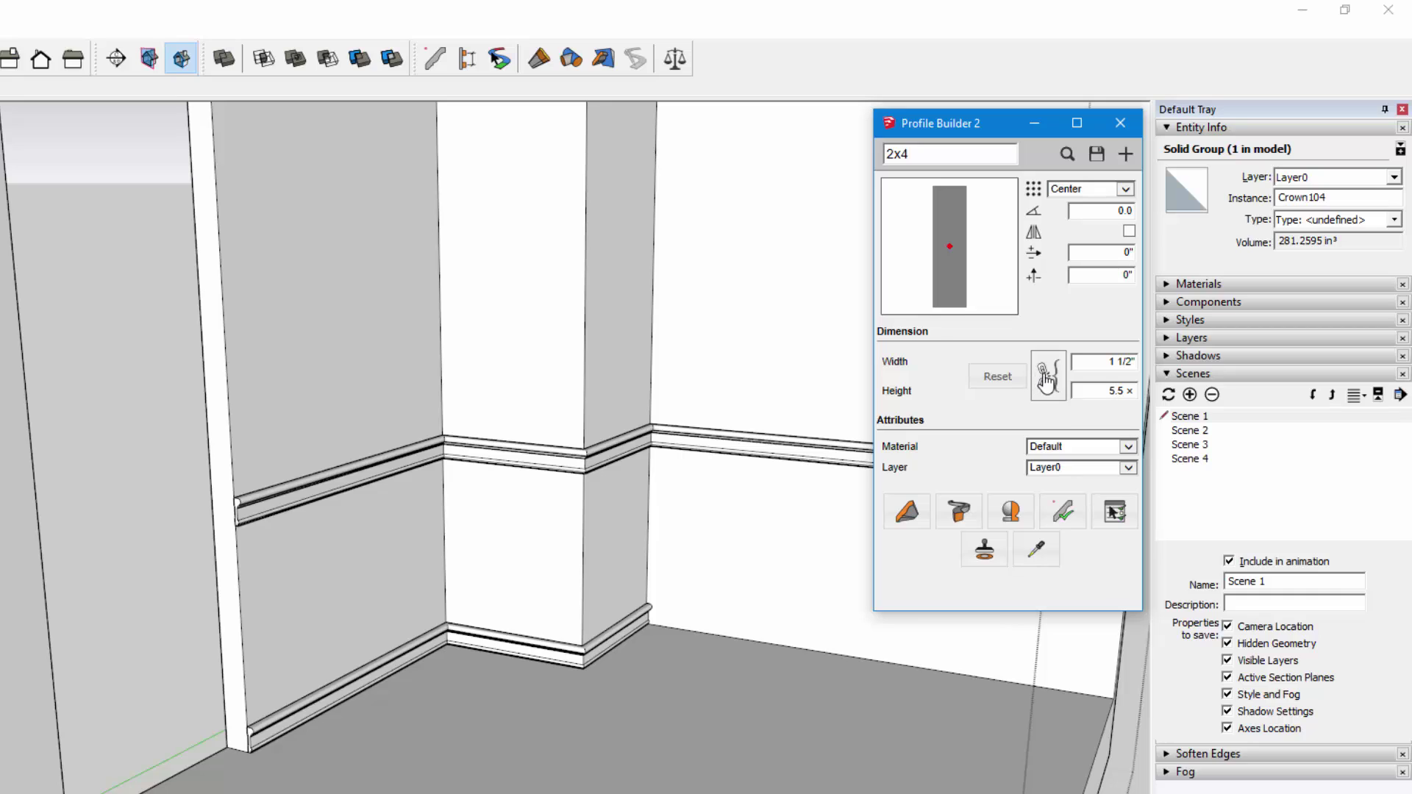
left_click(1048, 382)
double_click(1125, 390)
type("10")
left_click(1106, 362)
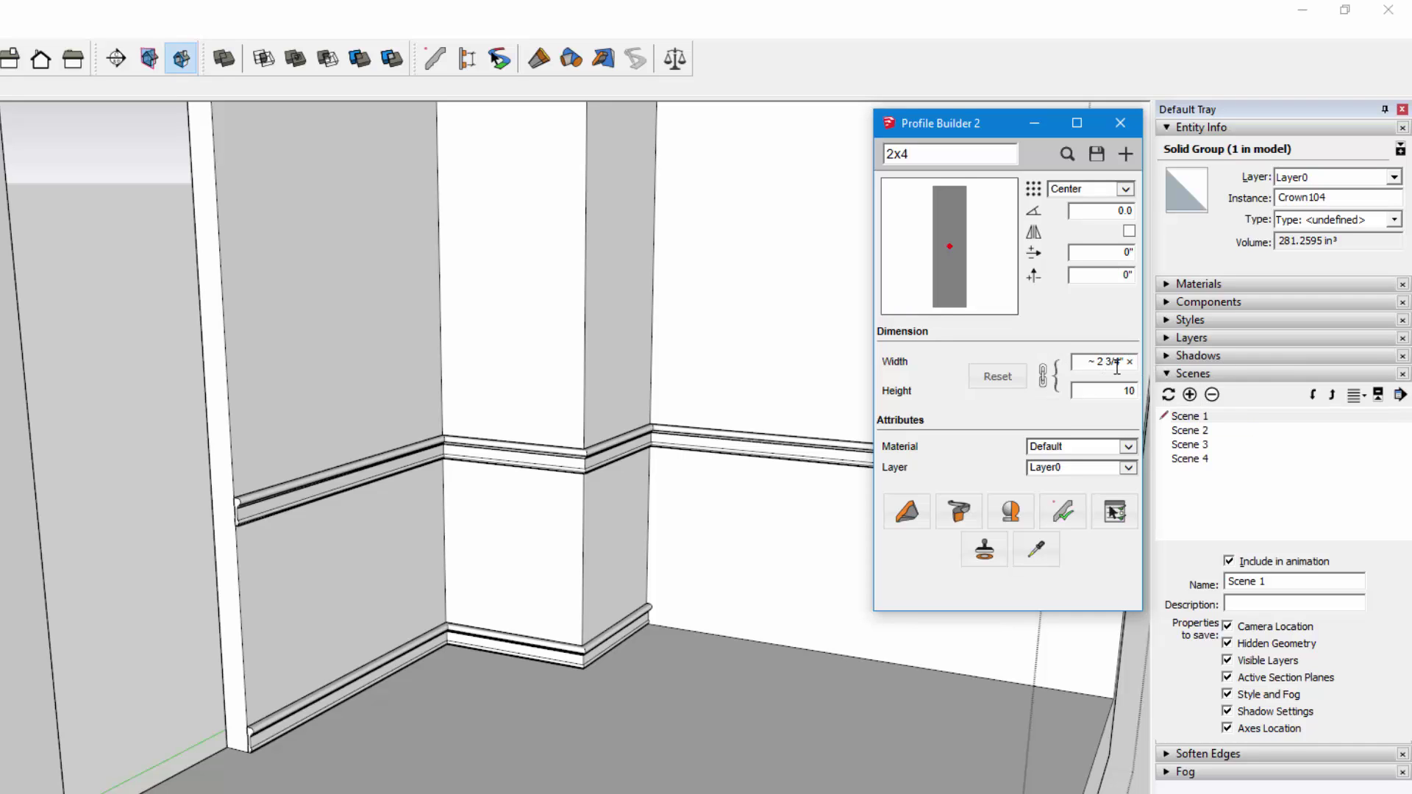
left_click(1058, 428)
mouse_move(687, 583)
left_mouse_down()
mouse_move(637, 606)
mouse_move(656, 585)
left_mouse_up()
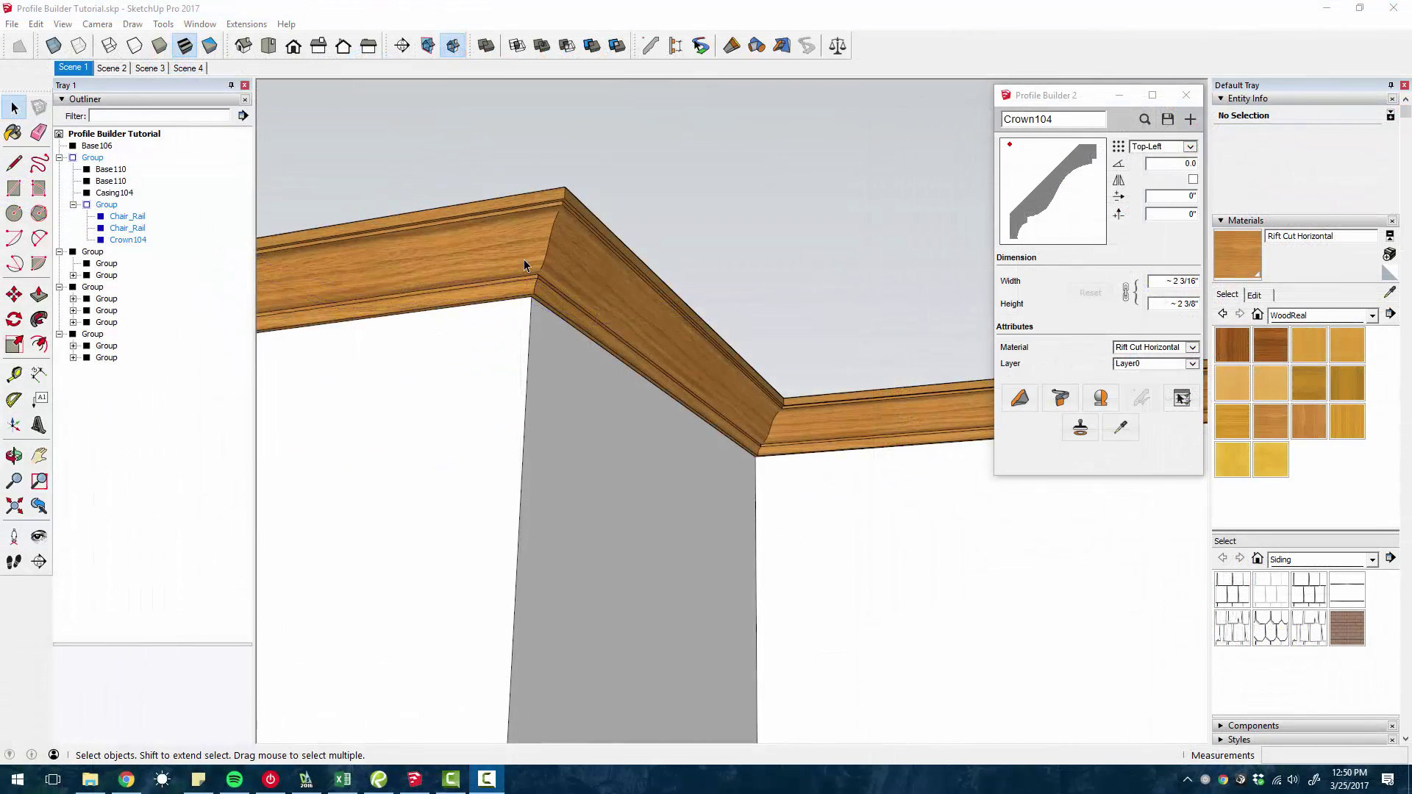
middle_click_drag(556, 324, 548, 417)
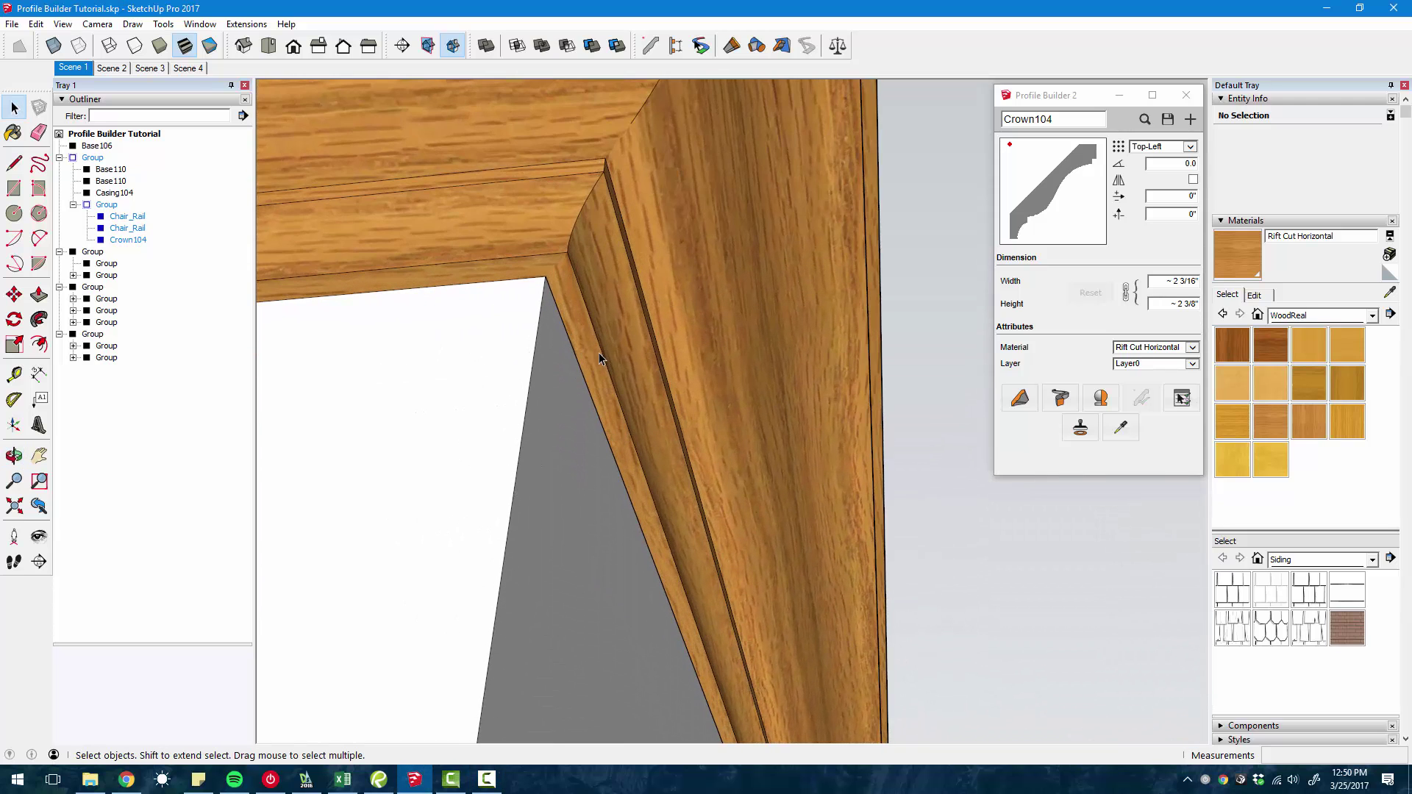
middle_click_drag(600, 358, 627, 630)
scroll(629, 637, "down", 3)
middle_click_drag(625, 404, 750, 355)
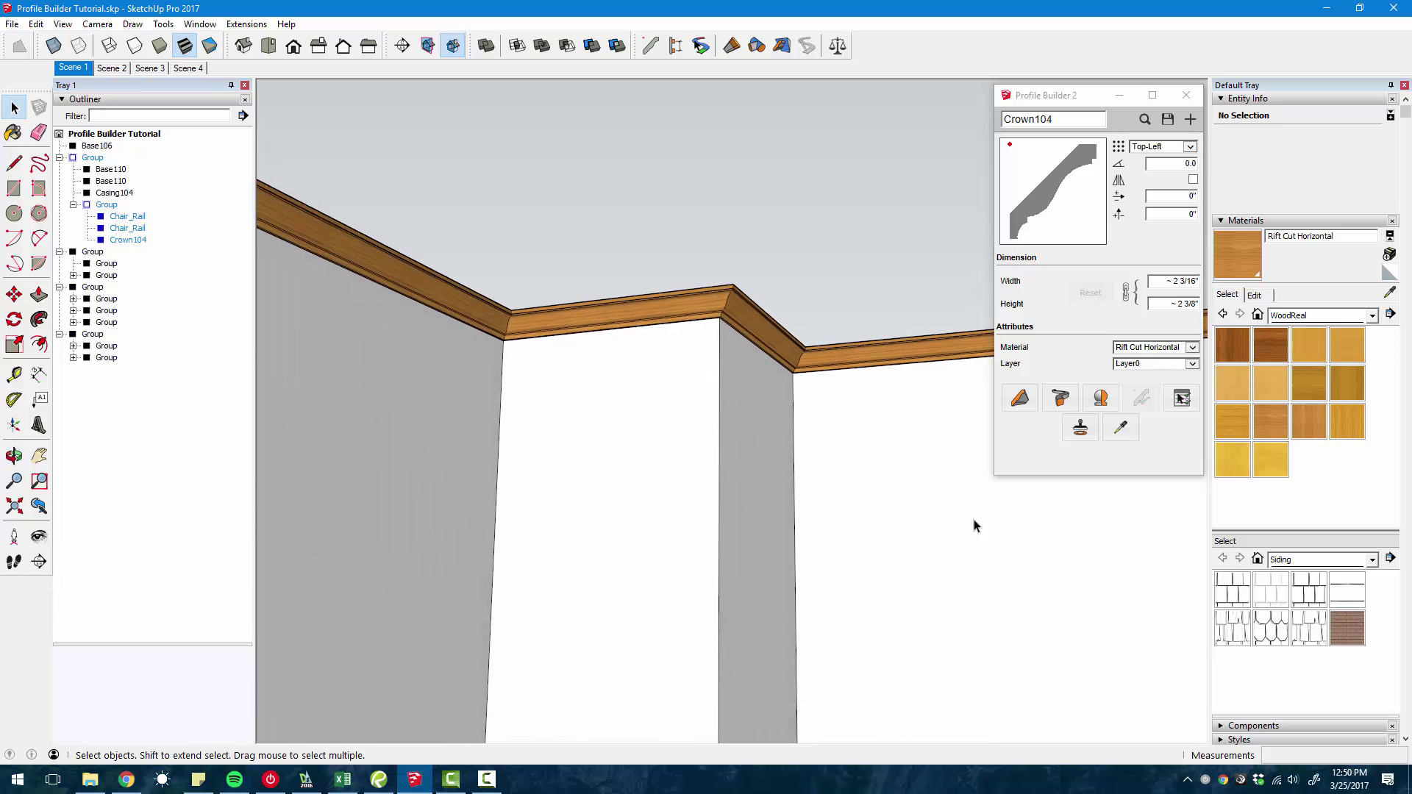
left_click(1171, 352)
left_click(1171, 349)
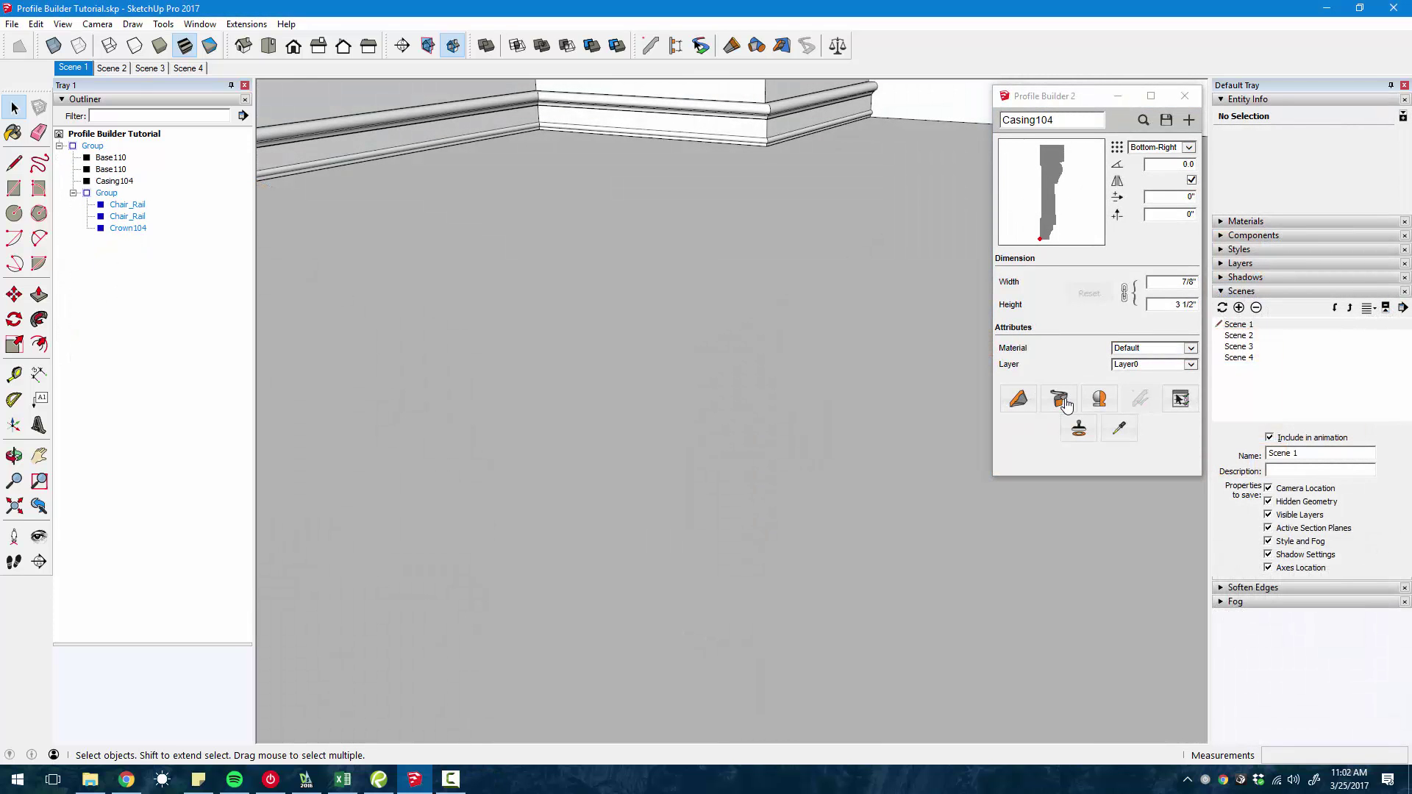
- Revolve the Casing104 profile around a two-point axis into a turned column
left_click(1111, 404)
left_click(677, 522)
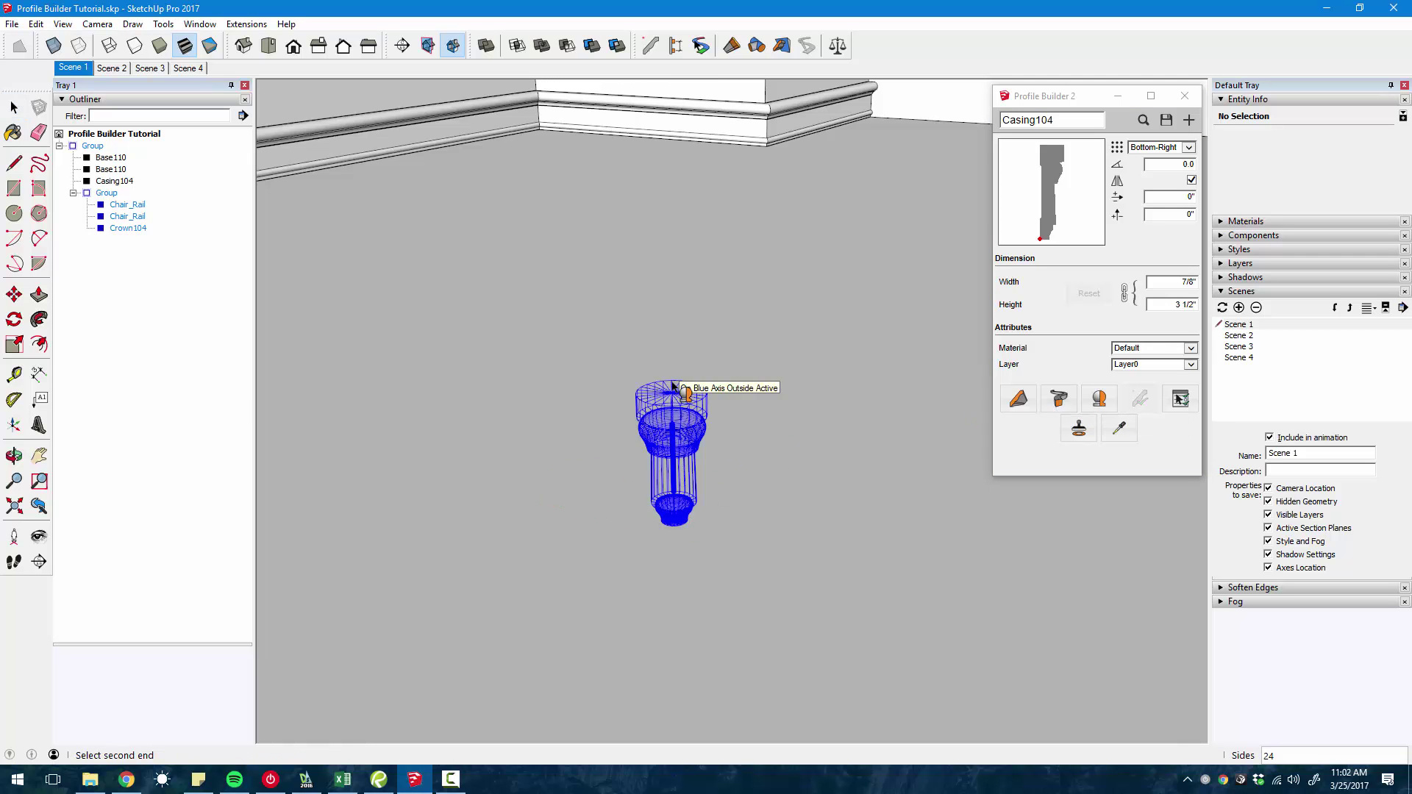
left_click(674, 402)
middle_click_drag(705, 382, 729, 416)
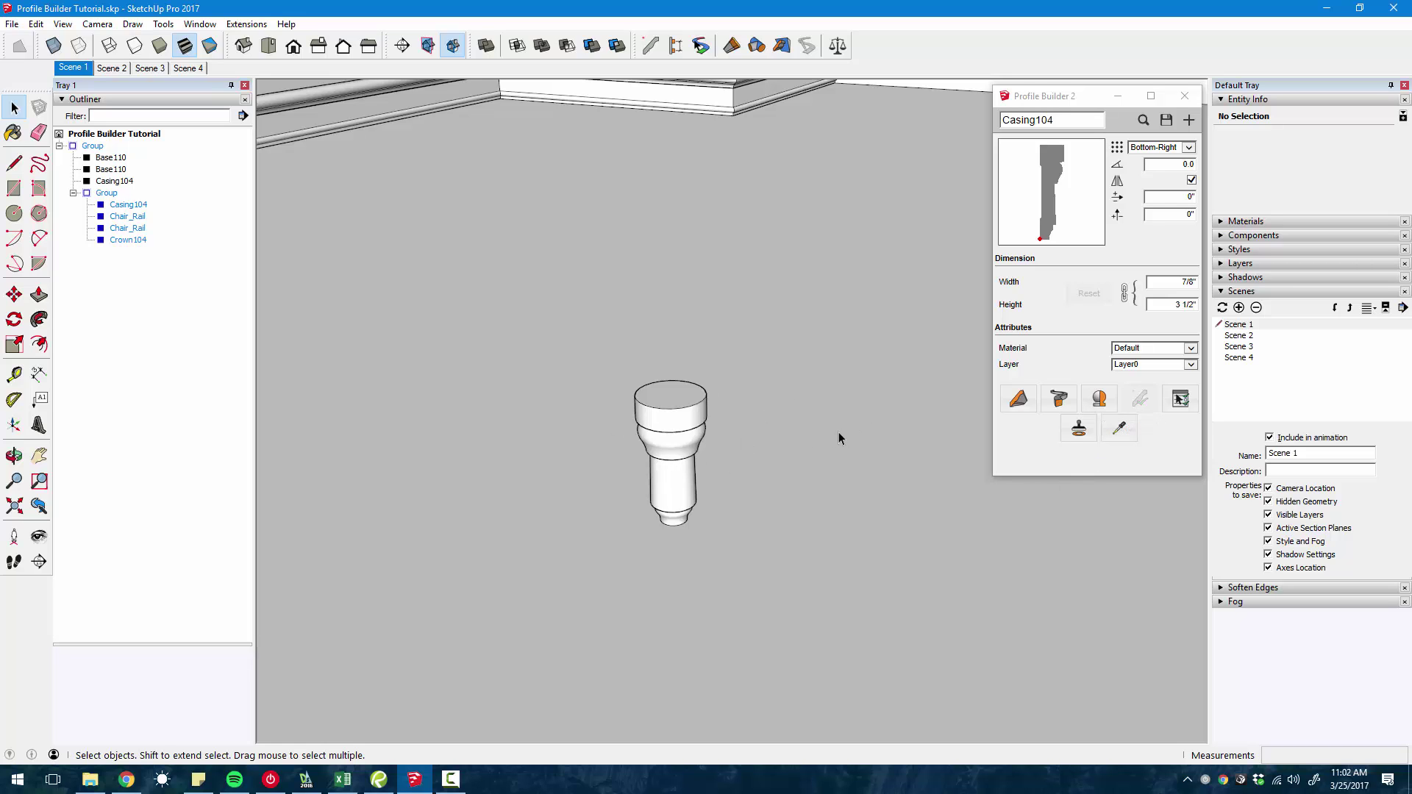
- Place a flat Casing104 profile piece on the floor beside the column
left_click(1078, 428)
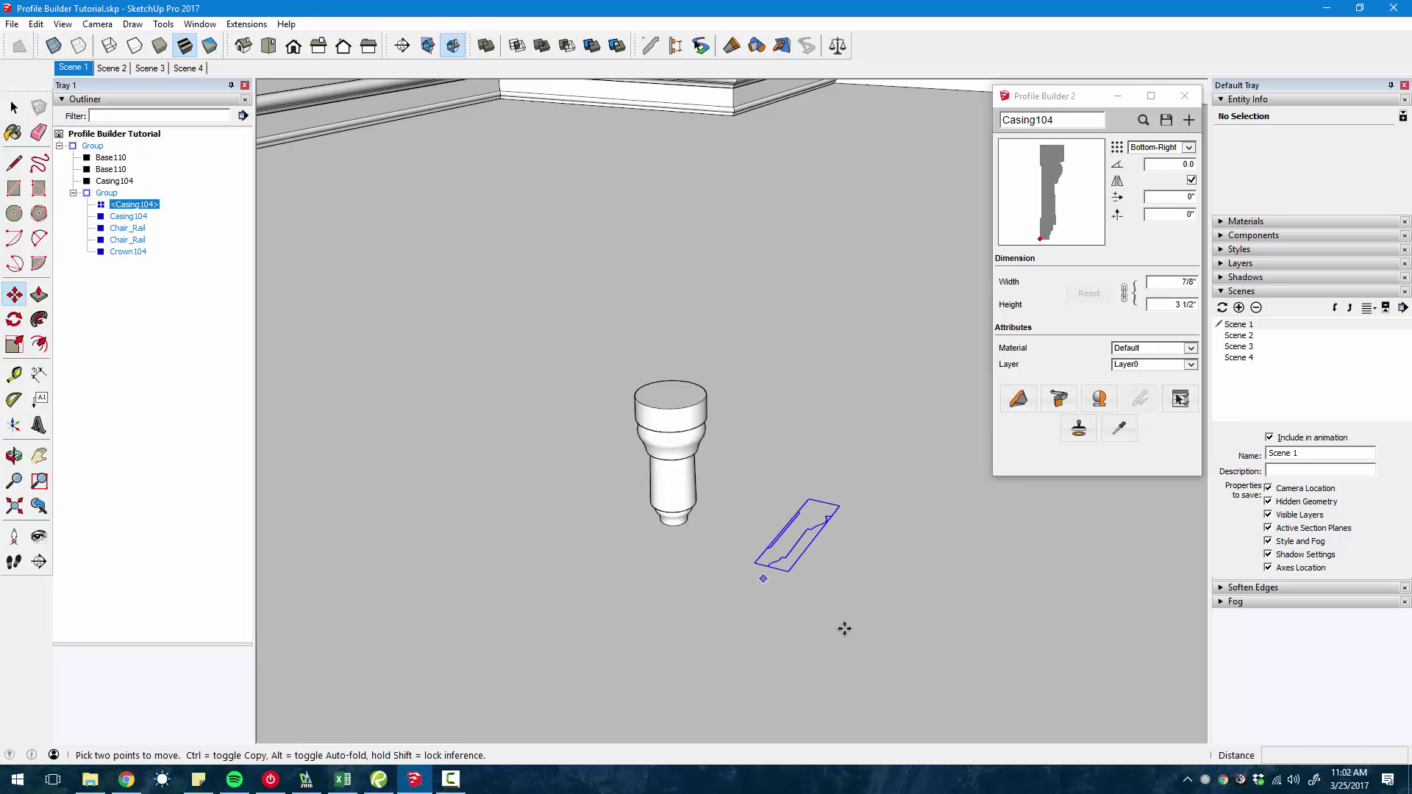
left_click(808, 562)
middle_click_drag(808, 561, 659, 504)
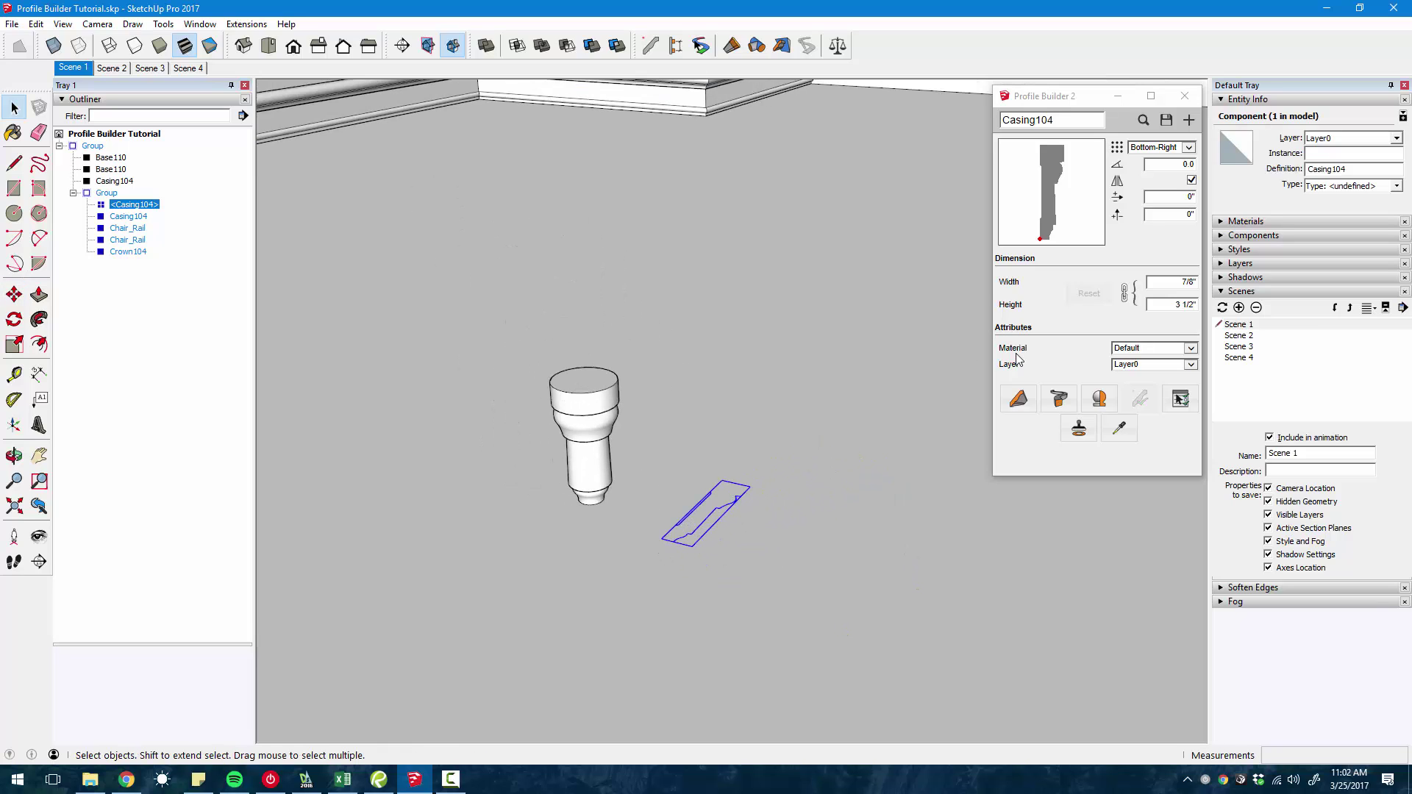
left_click(1118, 429)
scroll(809, 566, "down", 8)
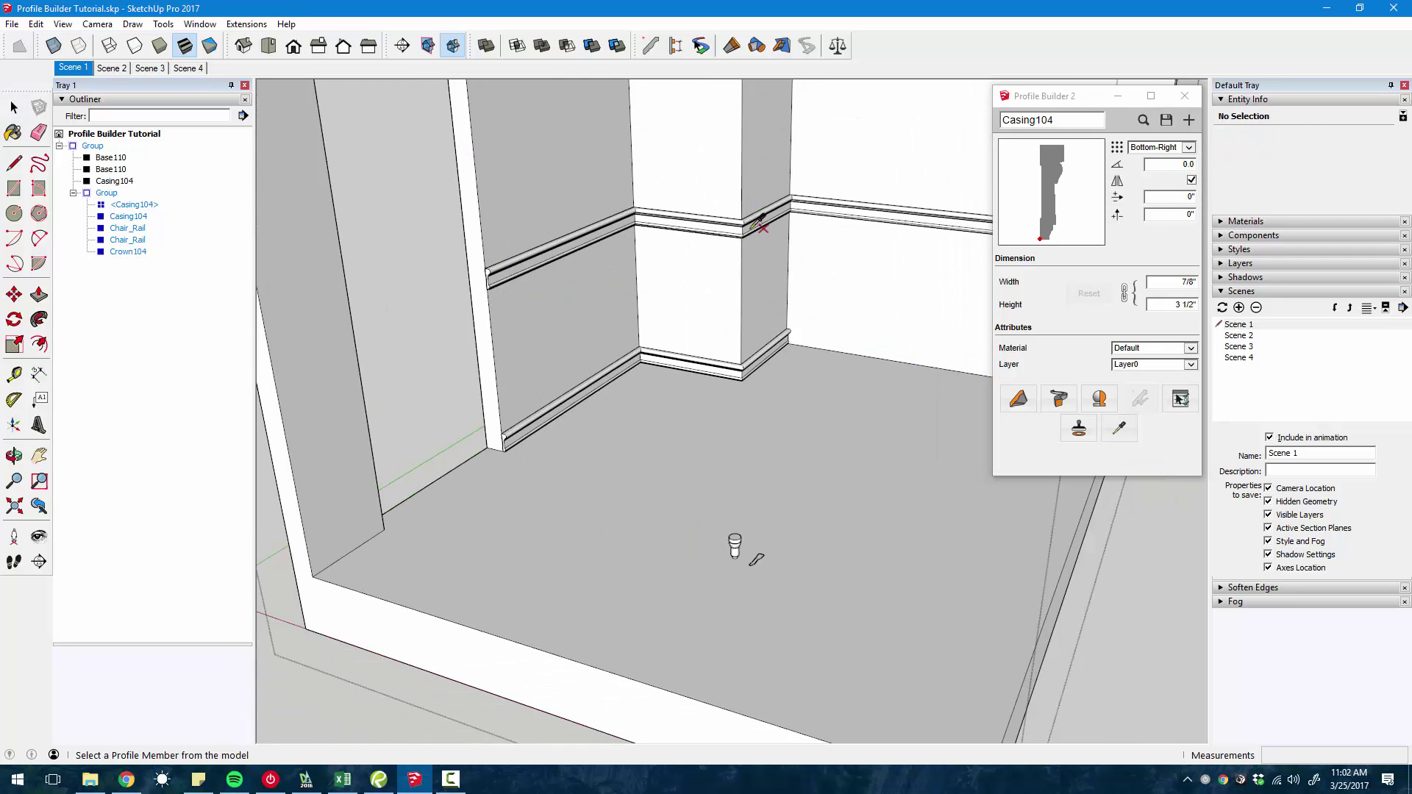
left_click(724, 224)
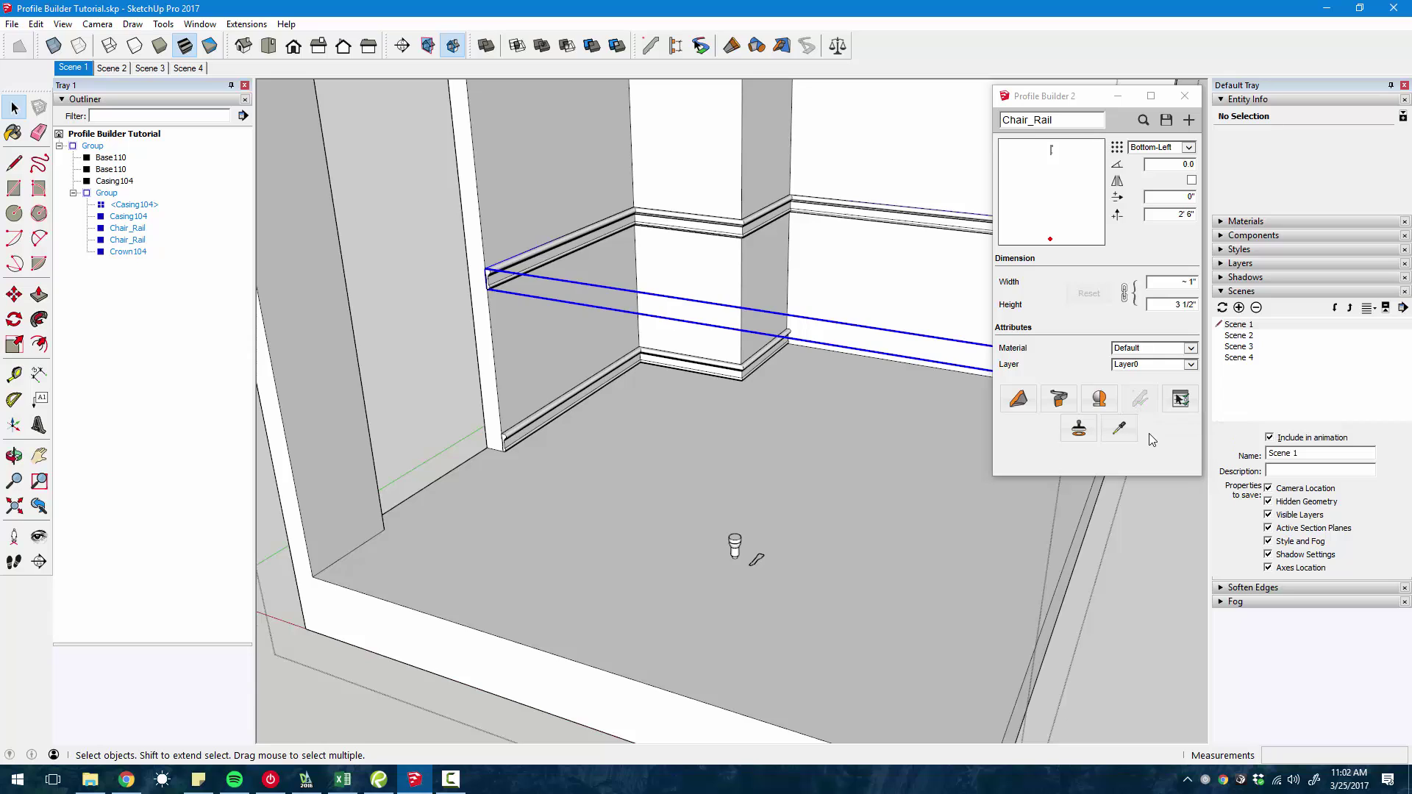
left_click(1179, 401)
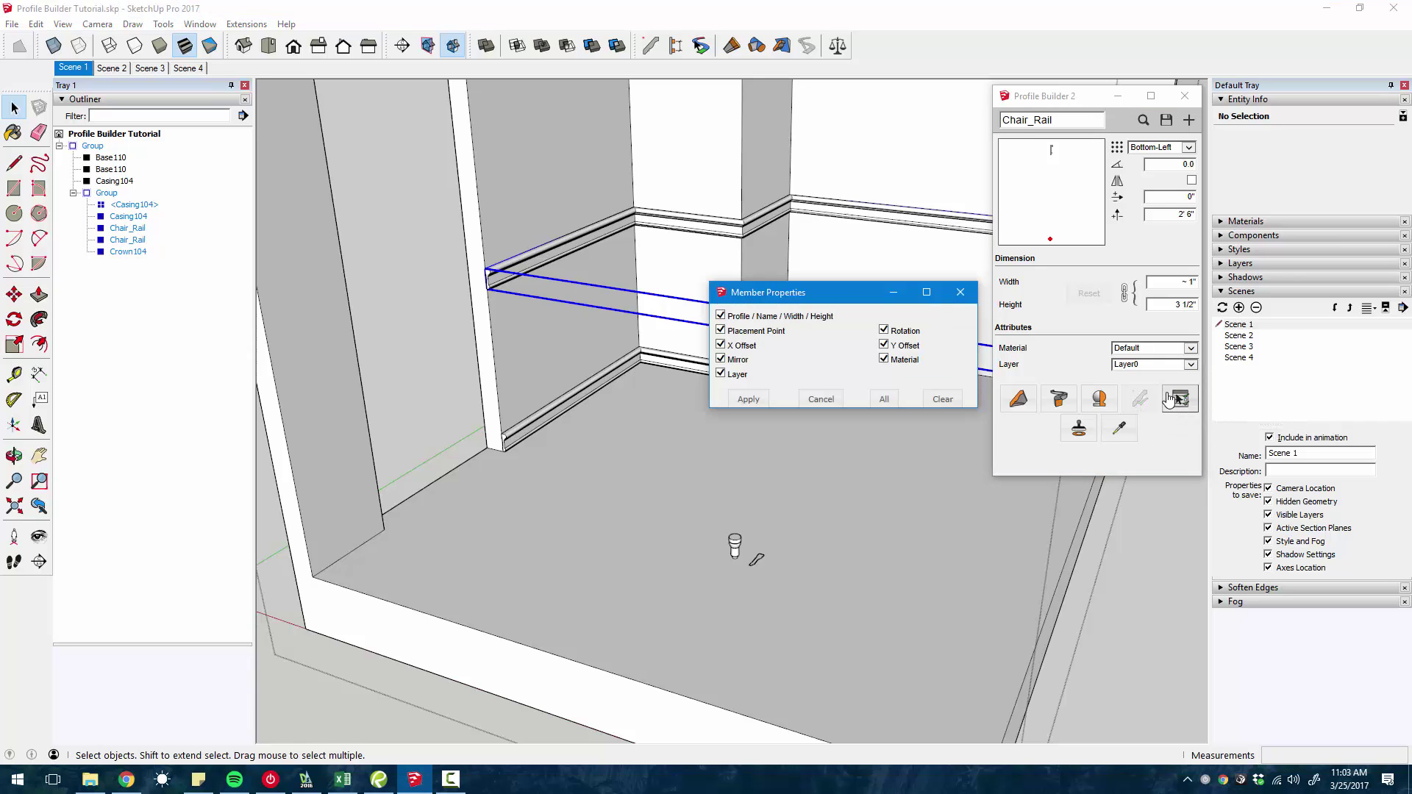
left_click_drag(849, 292, 756, 250)
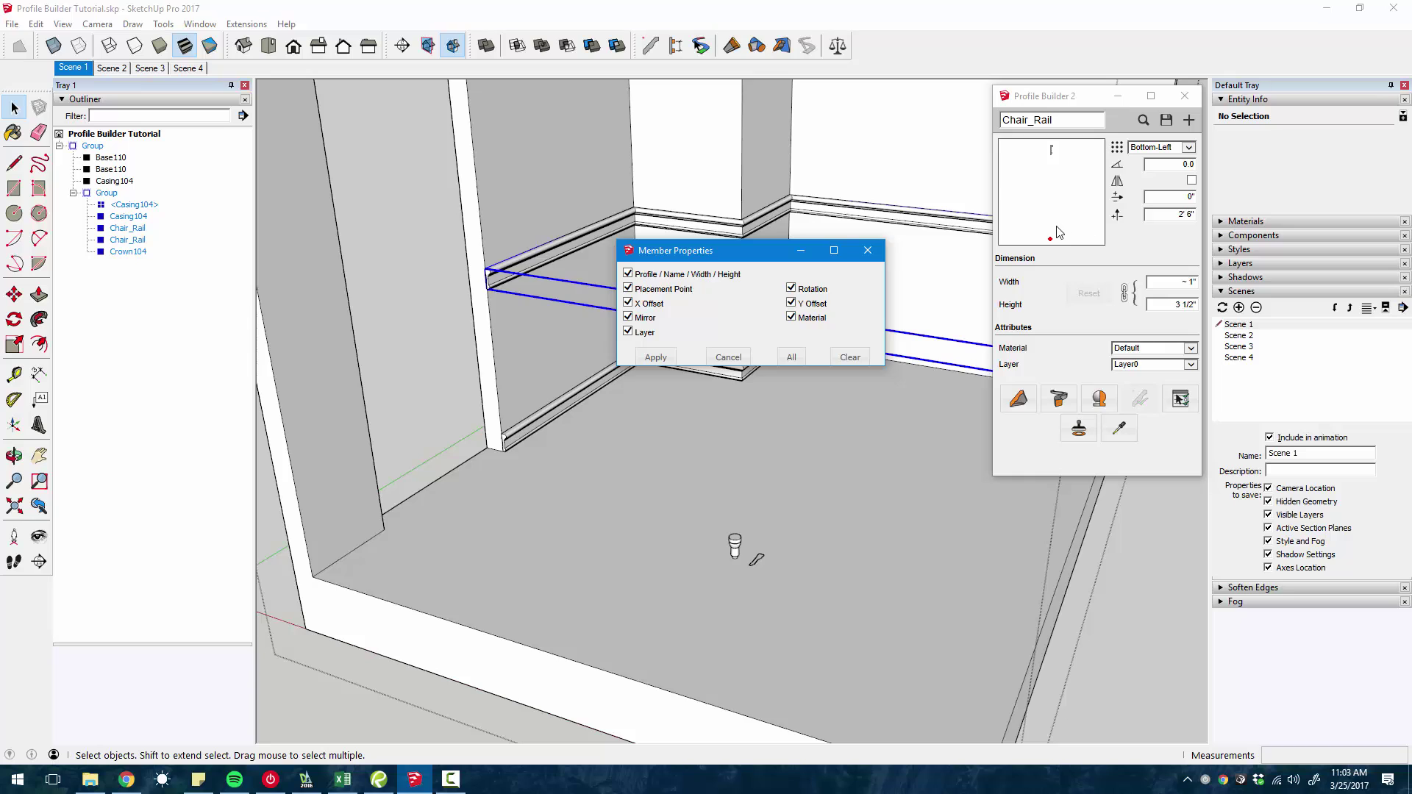
left_click(867, 253)
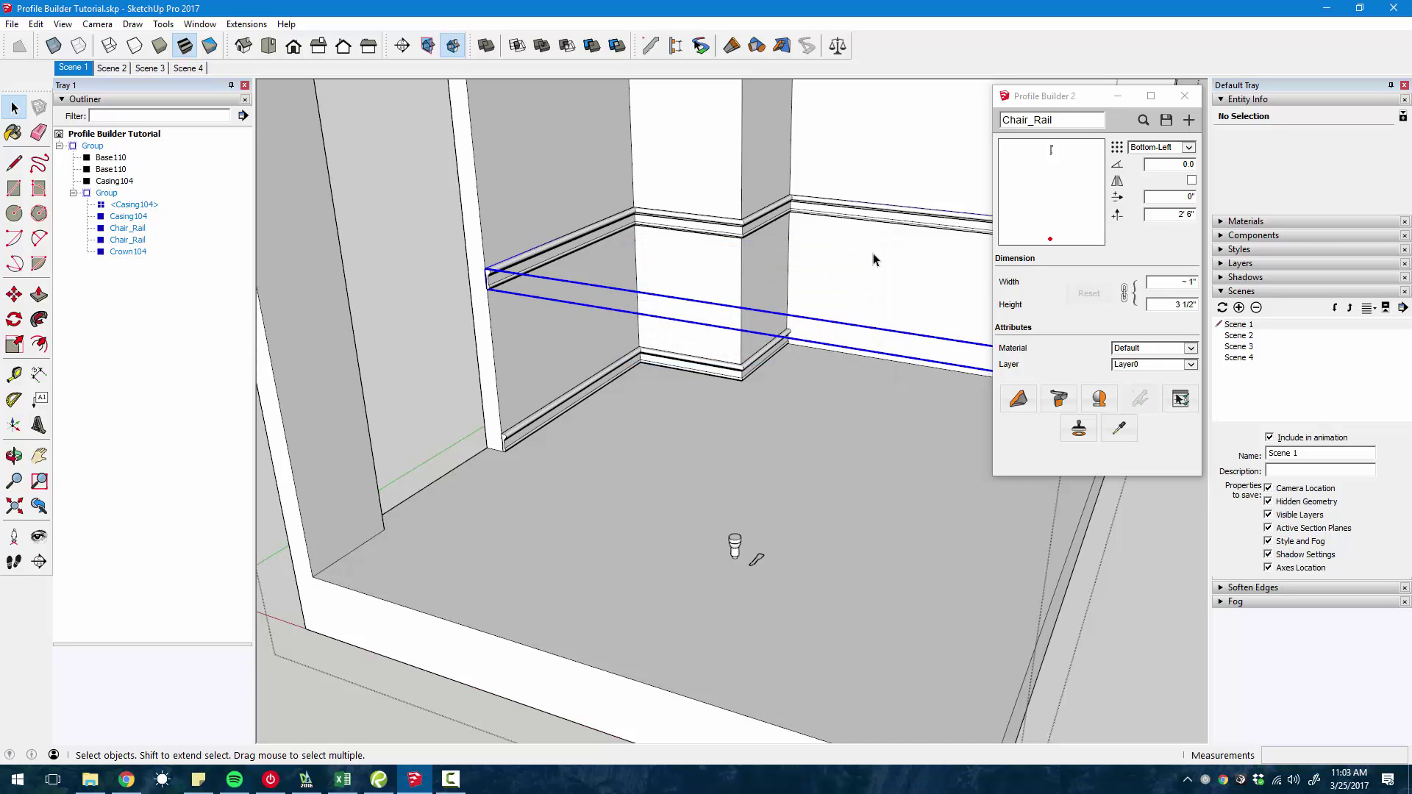
left_click(1179, 399)
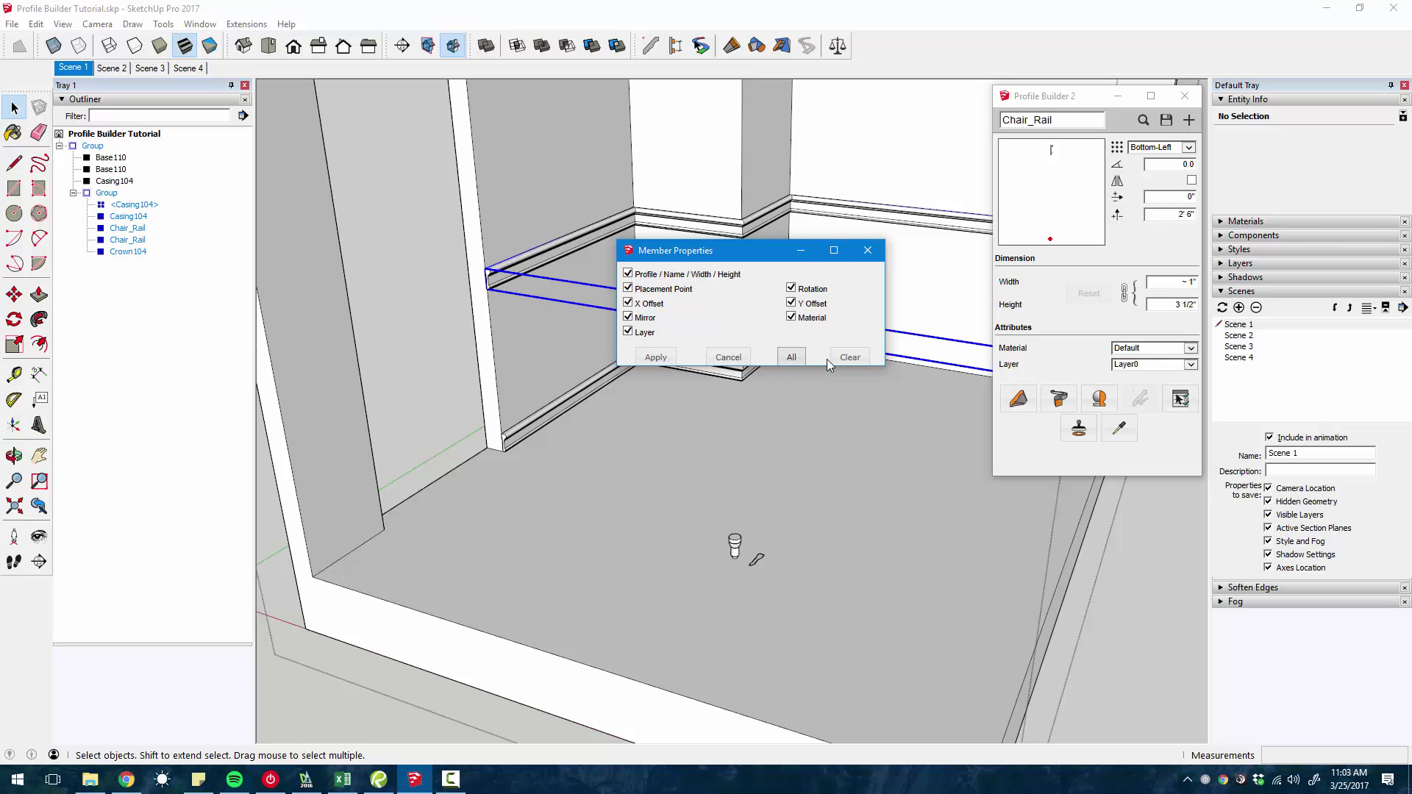
left_click(868, 251)
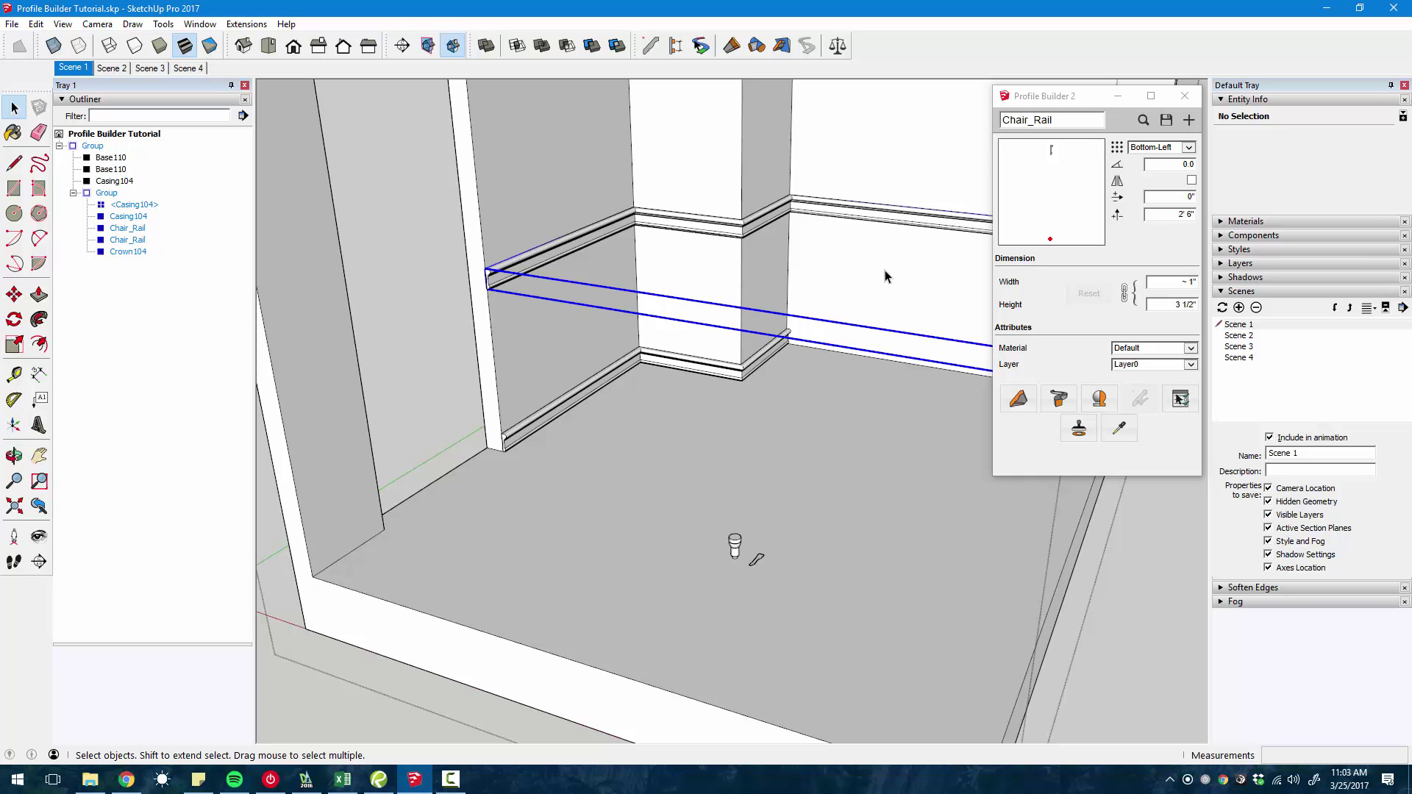
- Draw a rectangle on the floor, then cut off and delete one corner triangle
key("r")
left_click(773, 611)
left_click(829, 586)
scroll(917, 671, "up", 5)
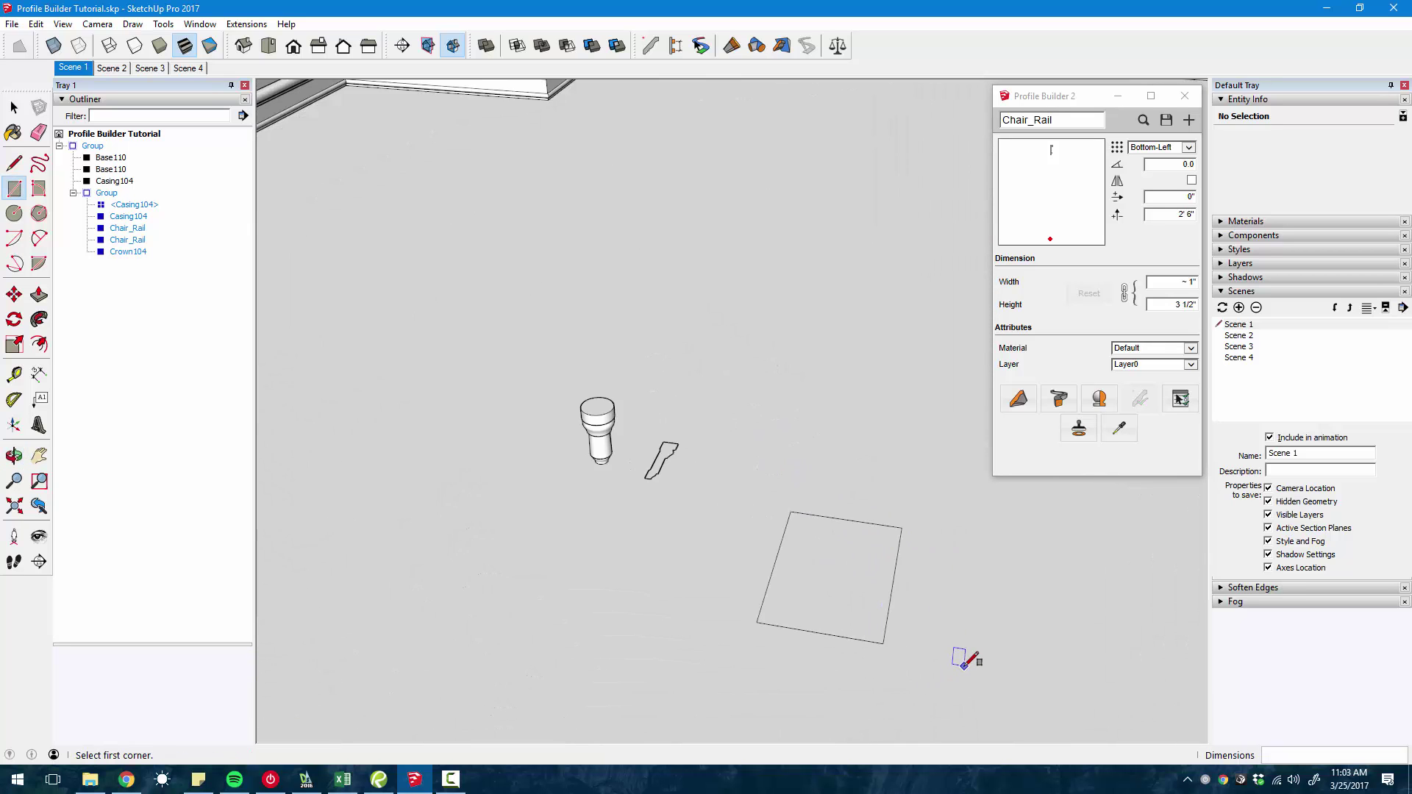
scroll(948, 662, "up", 6)
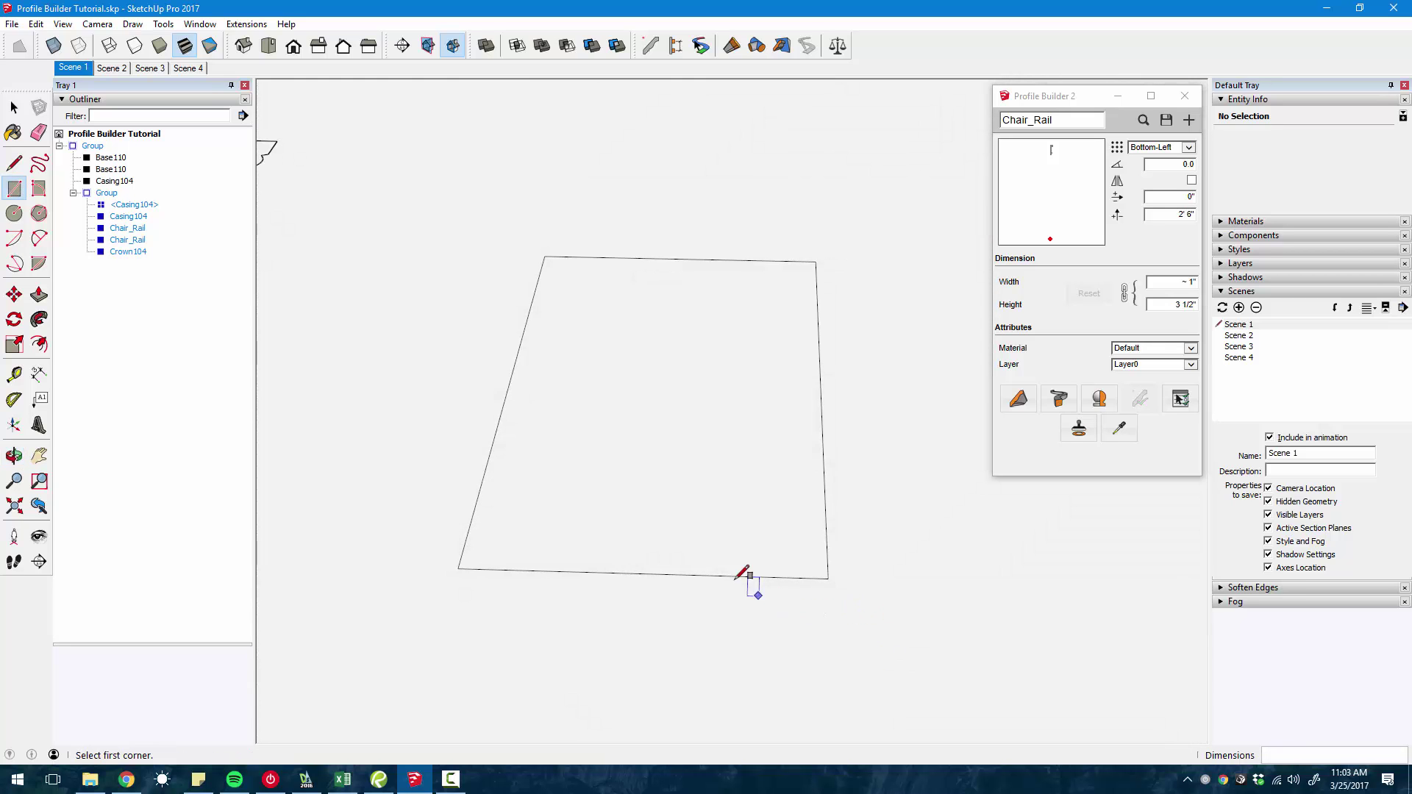
key("l")
left_click(642, 573)
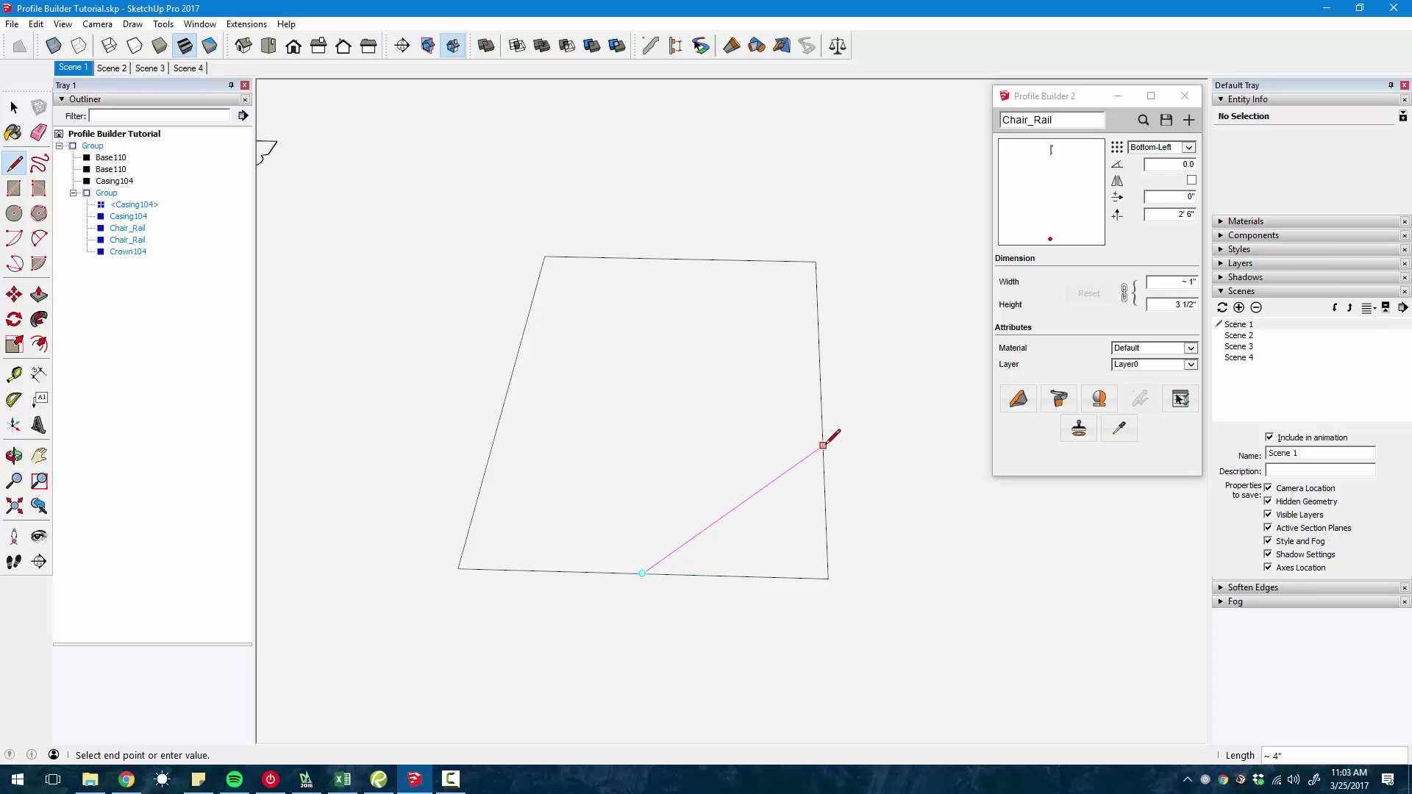
left_click(823, 445)
key("space")
double_click(824, 550)
key("Delete")
- Create a new profile named Profile from the five-sided face, without saving it to a file
left_click(720, 485)
scroll(721, 485, "down", 1)
scroll(728, 483, "up", 2)
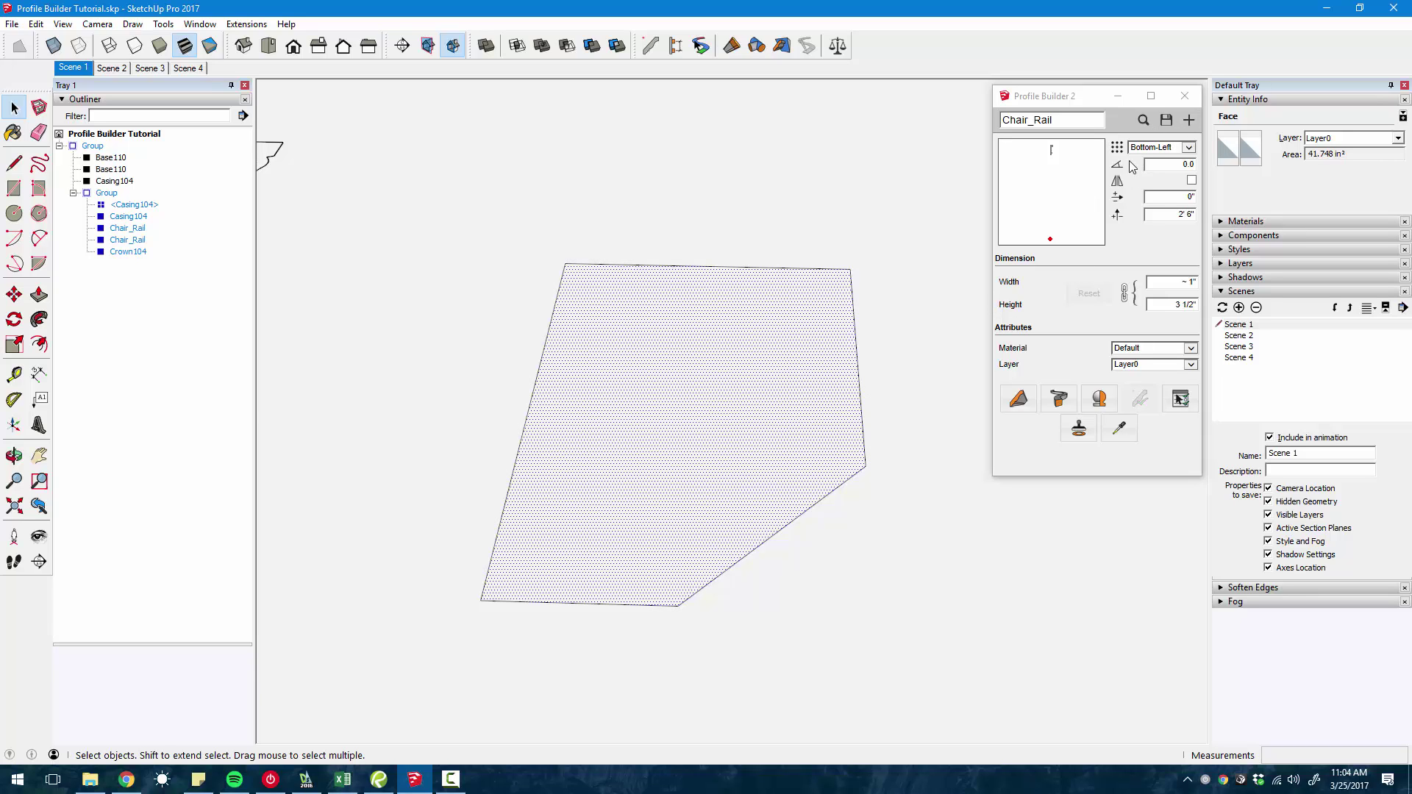
left_click(1189, 120)
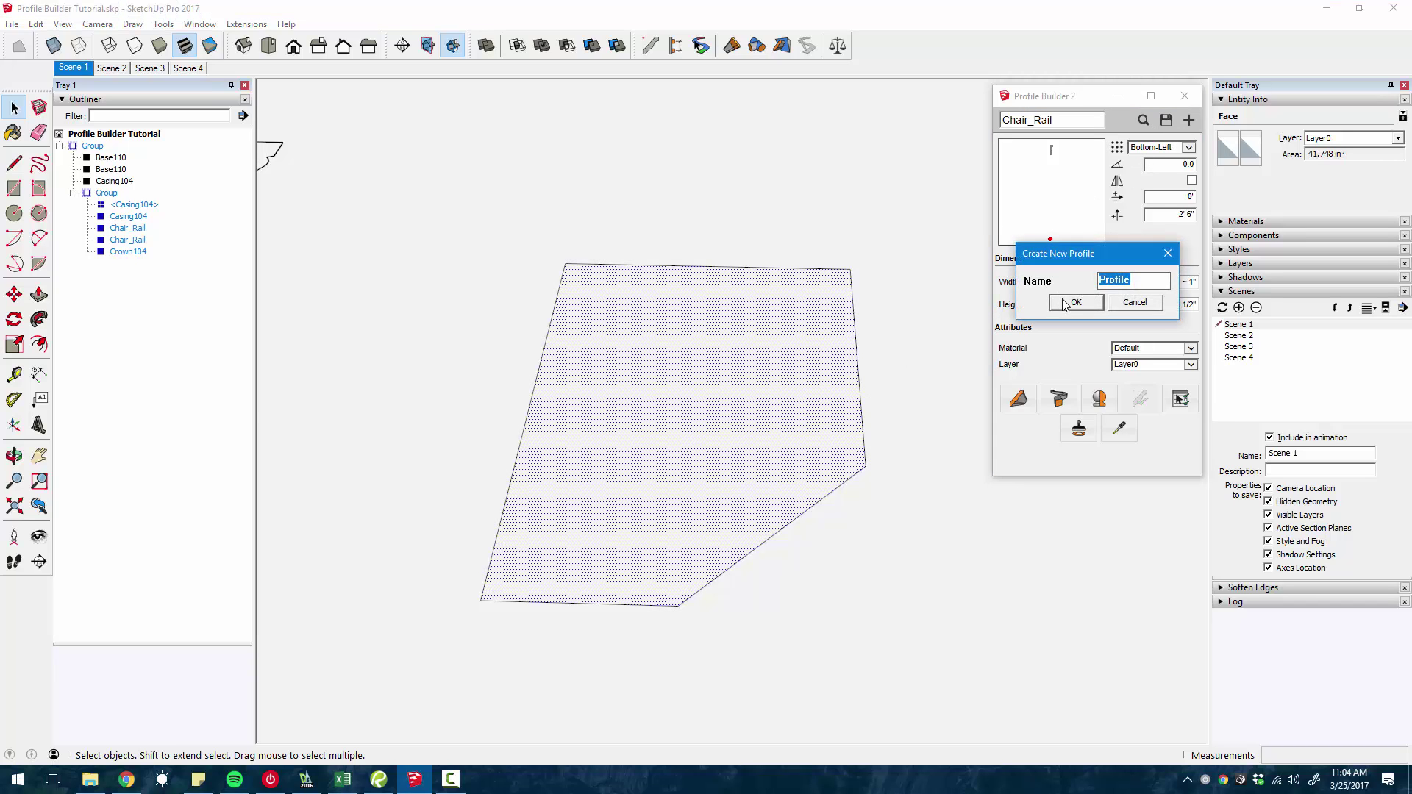
left_click(1074, 302)
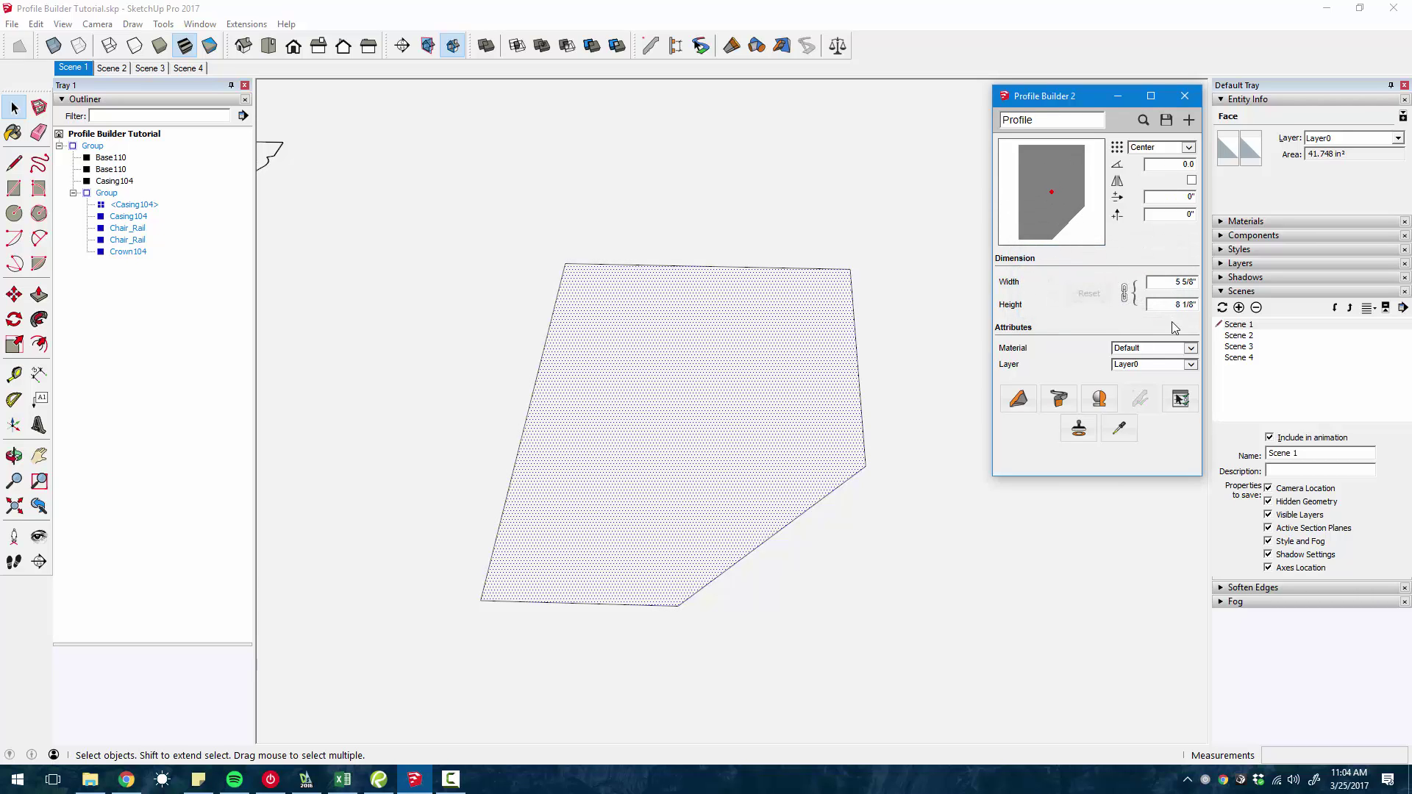
left_click(1165, 120)
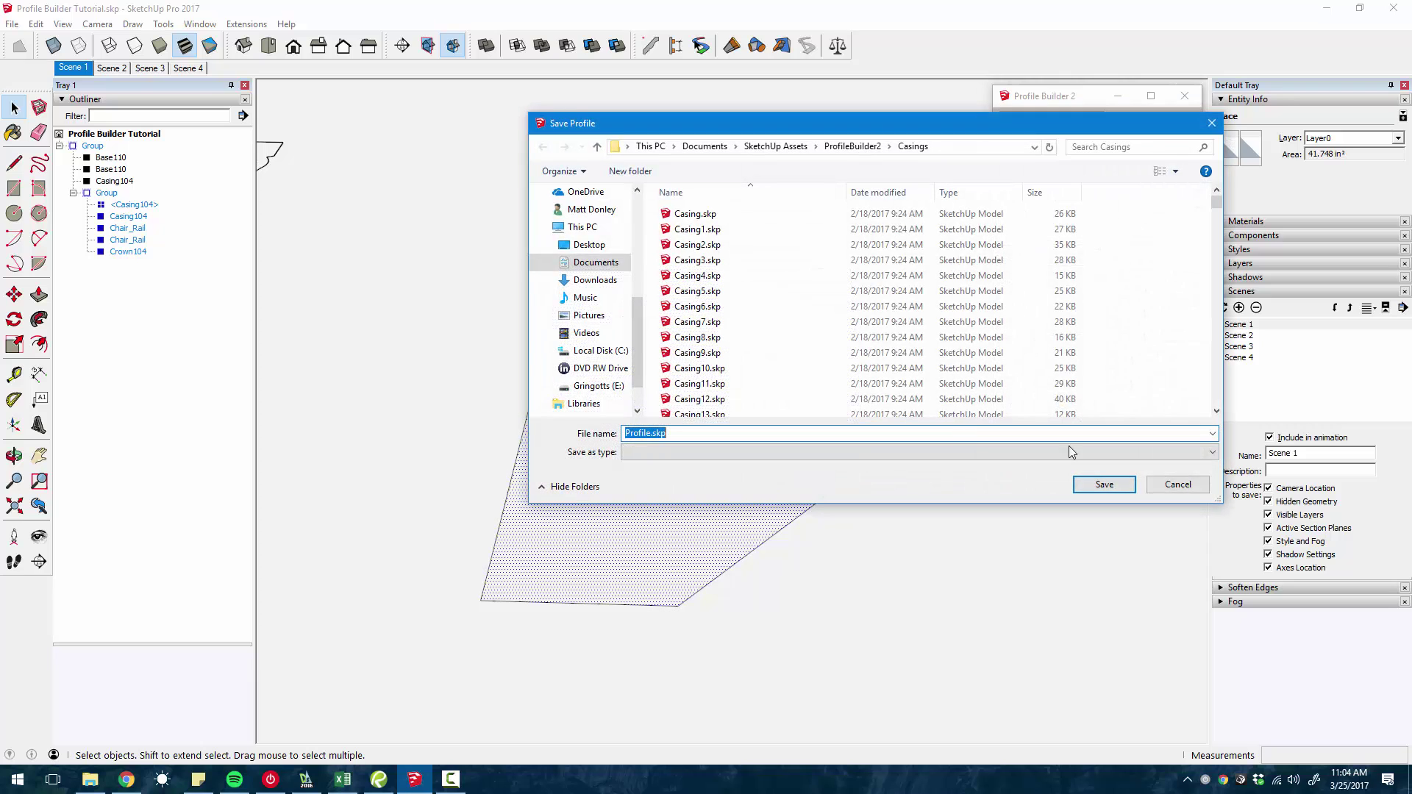
left_click(1176, 486)
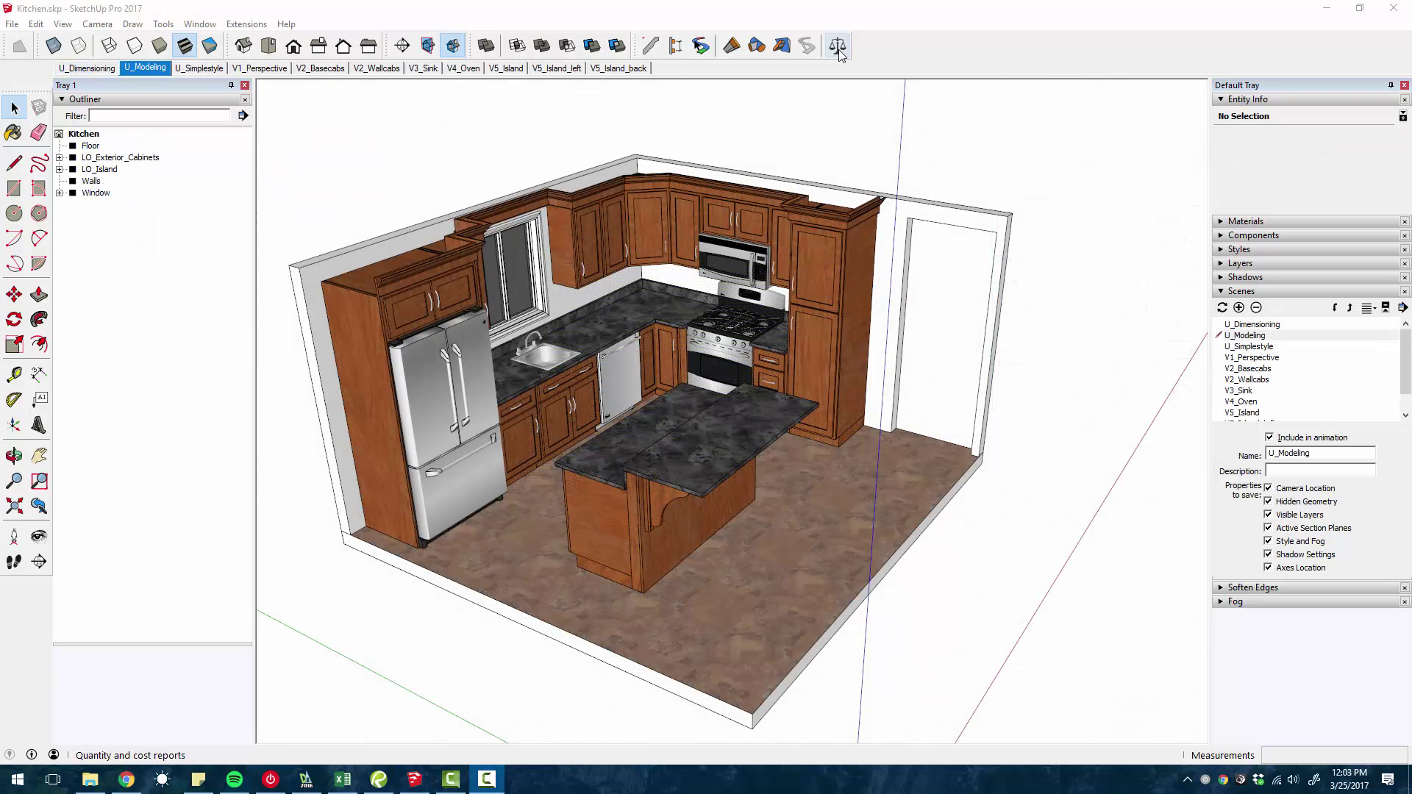
- Open PB Quantifier and generate the Cost Detail Report: 19 entries totalling $5,639.35
left_click(838, 46)
left_click(1013, 98)
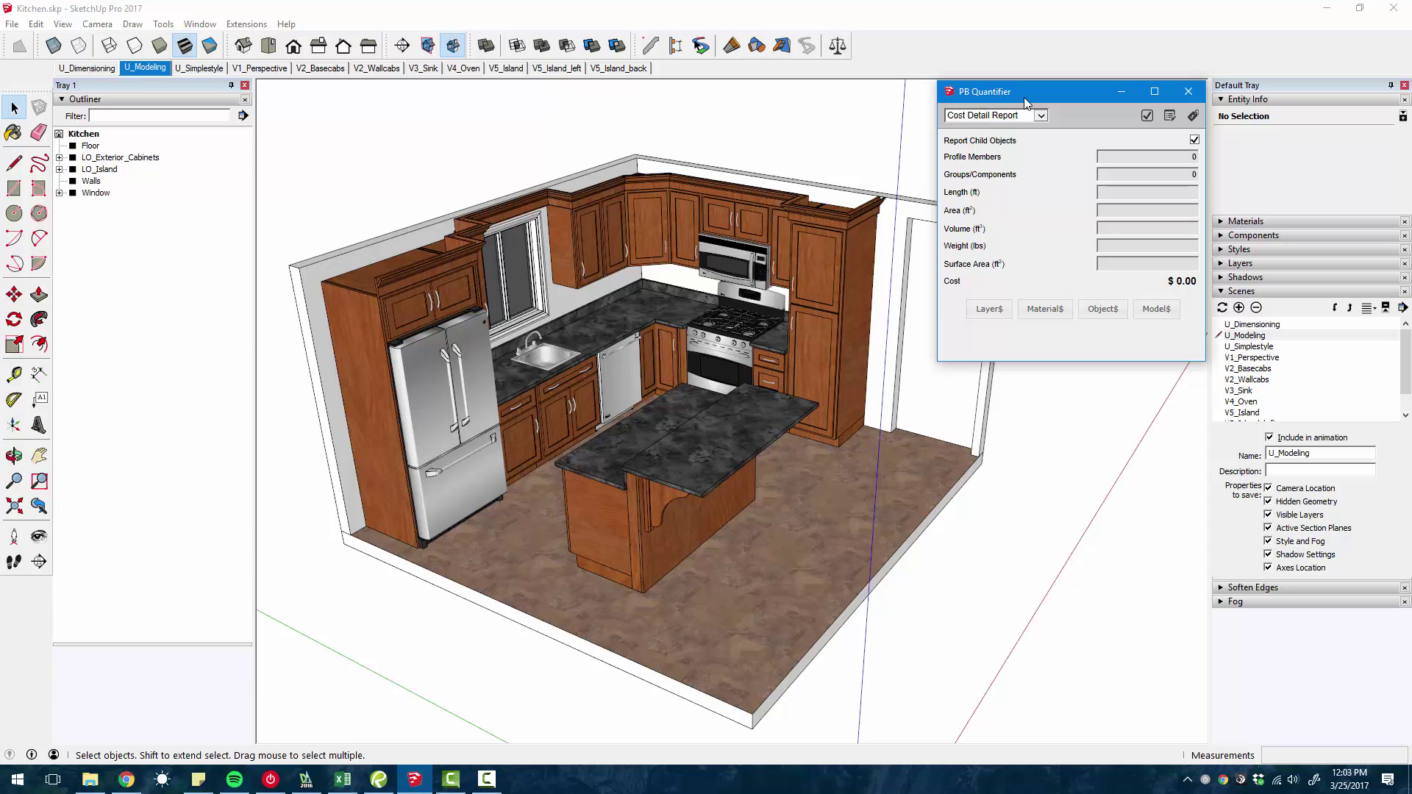
left_click_drag(1027, 98, 1034, 103)
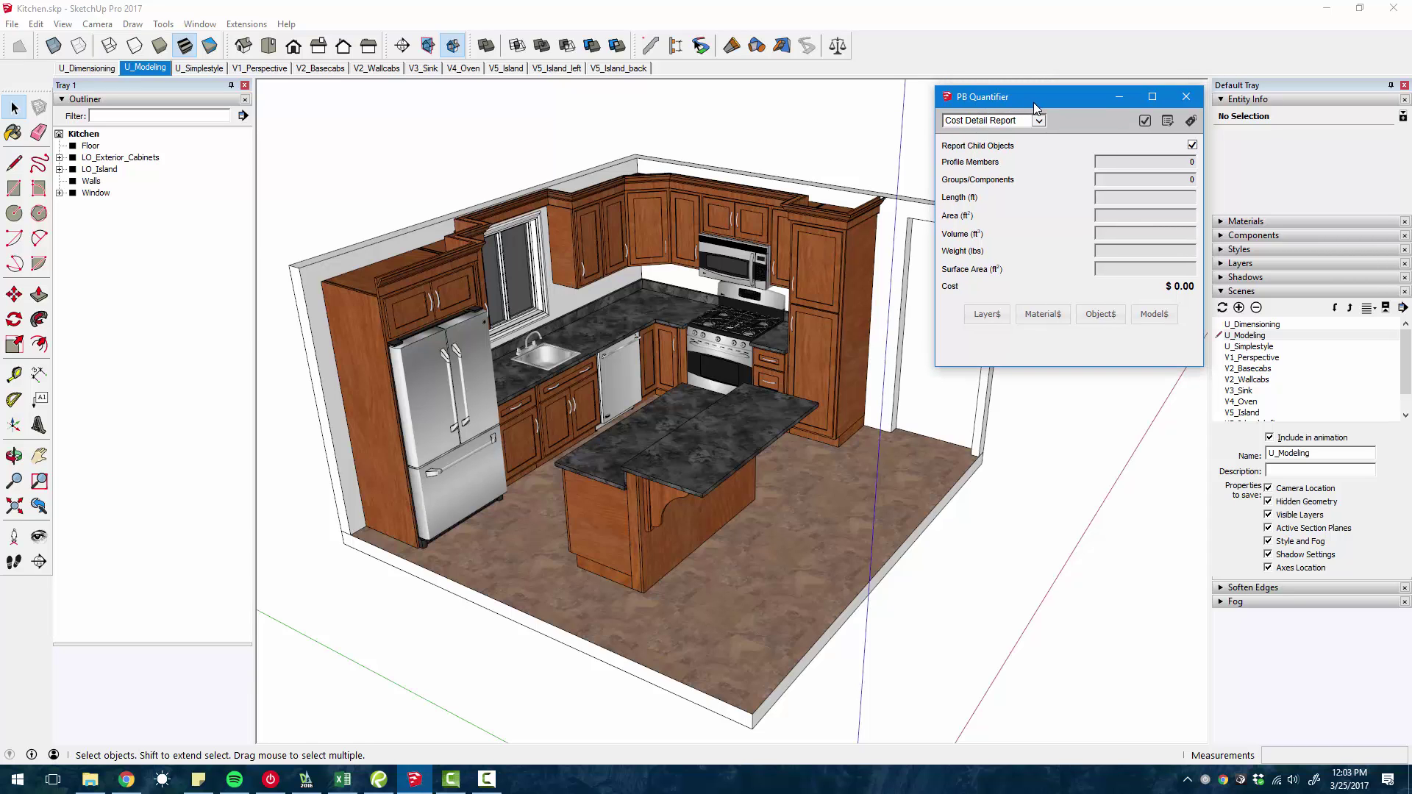
left_click(1144, 121)
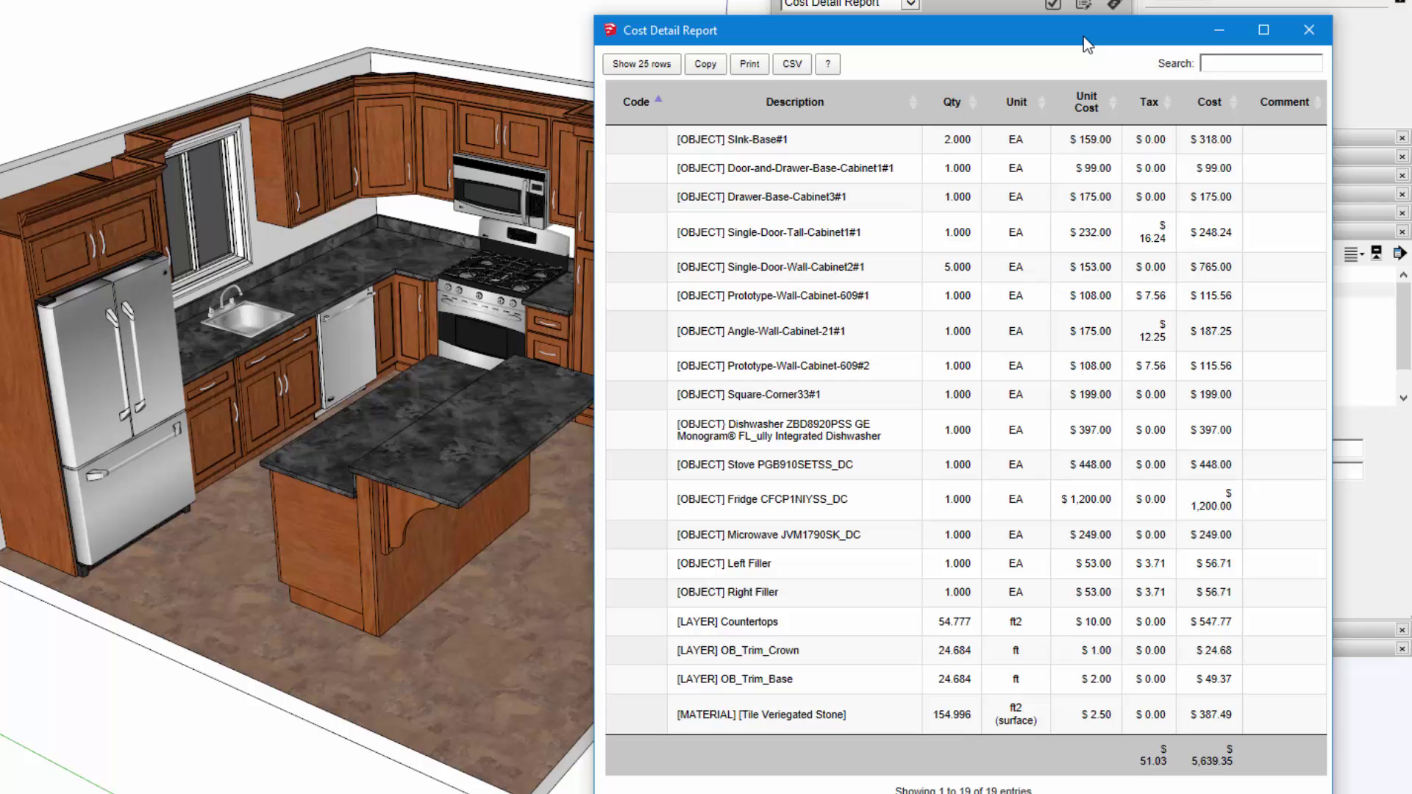
- Move the Cost Detail Report up and inspect the door-and-drawer cabinet's $99.00 unit cost
left_click_drag(1083, 37, 1130, 0)
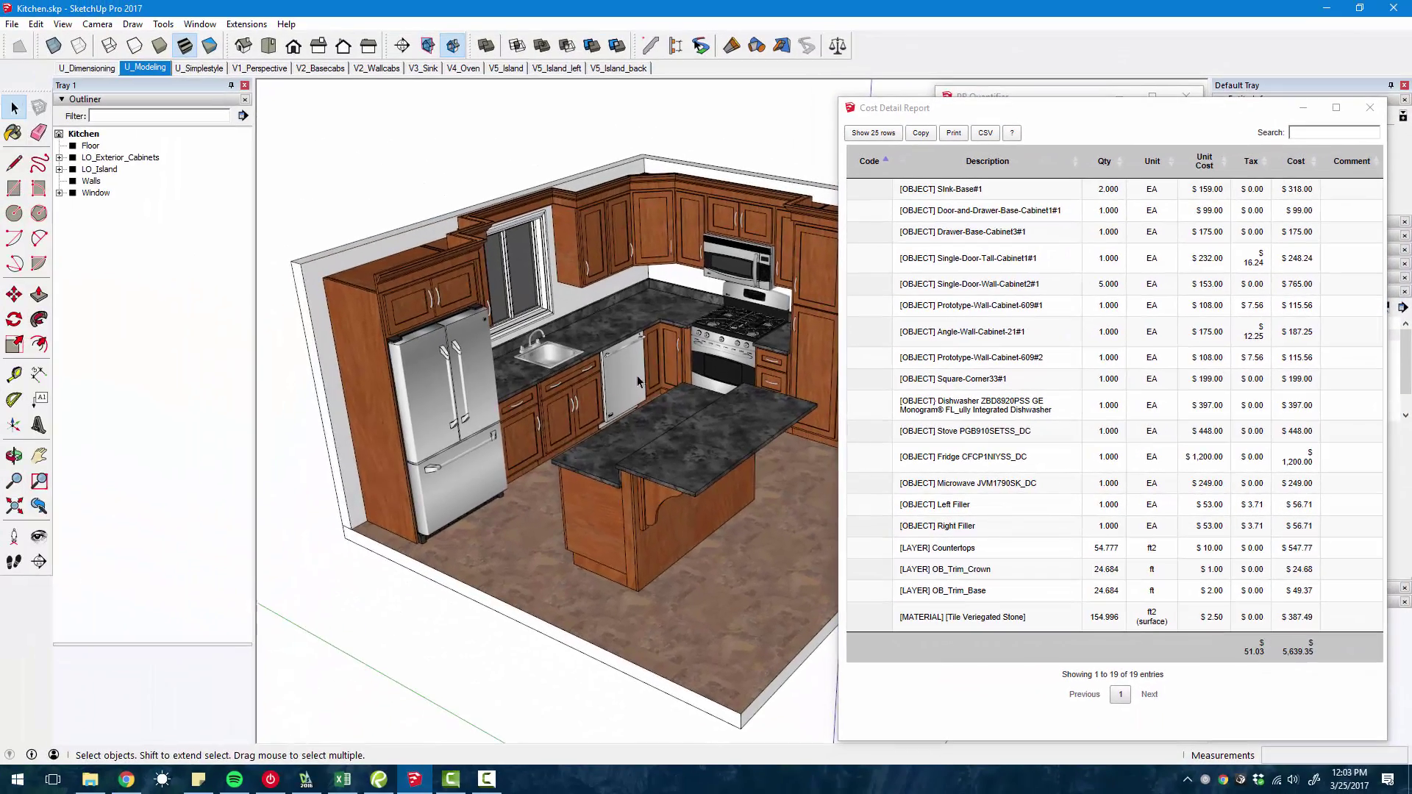
middle_click_drag(238, 344, 251, 339)
scroll(548, 371, "down", 3)
scroll(559, 353, "up", 3)
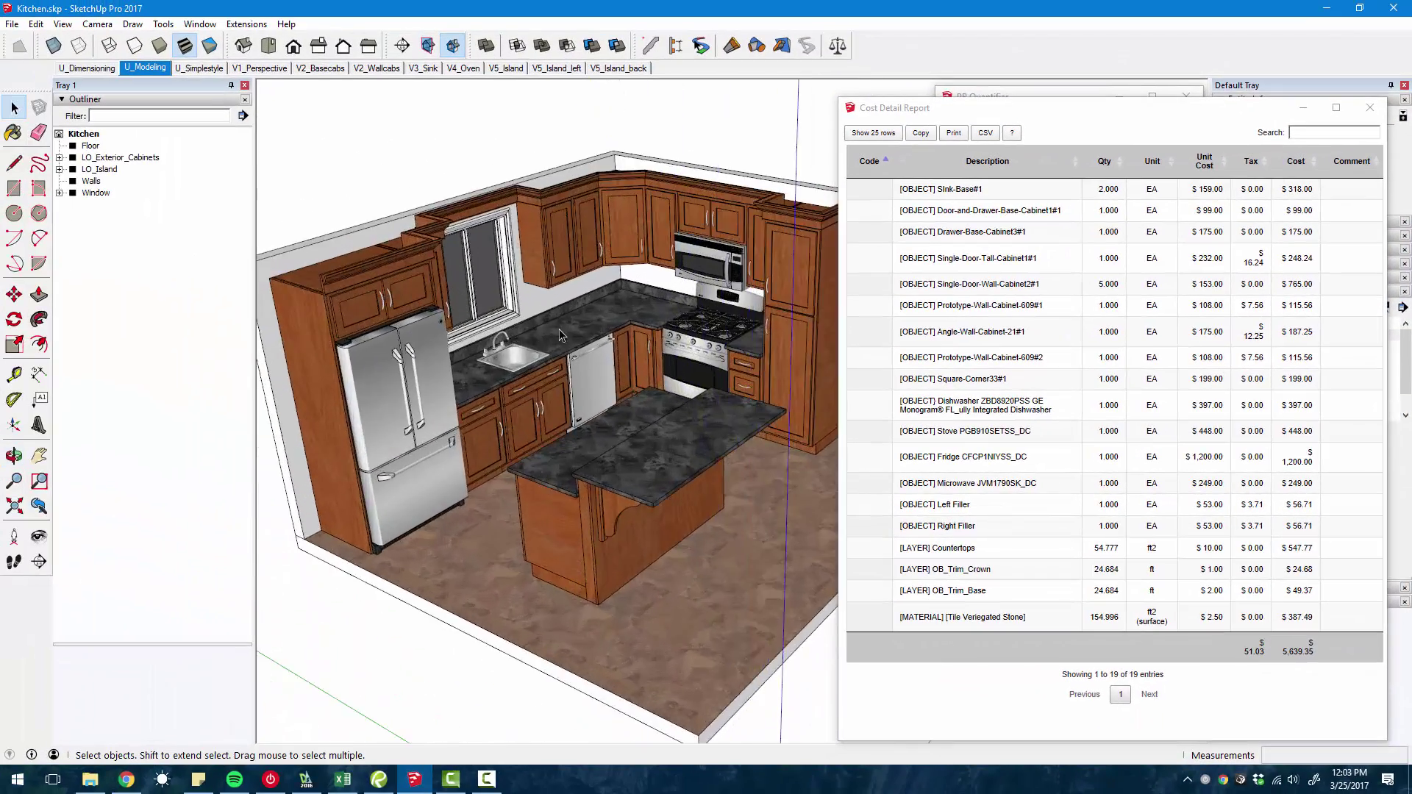
middle_click_drag(559, 353, 577, 332)
scroll(577, 332, "up", 2)
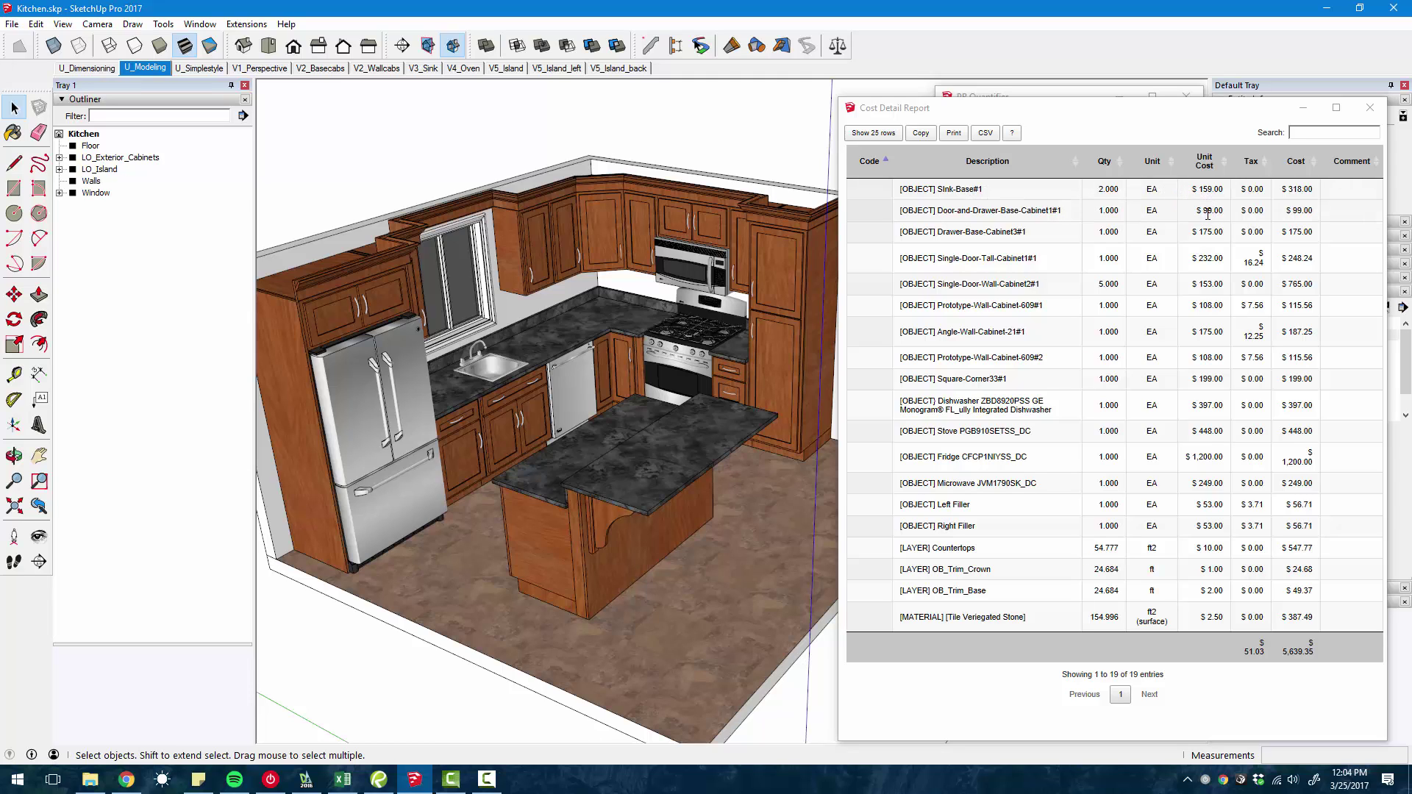
left_click_drag(1197, 211, 1221, 221)
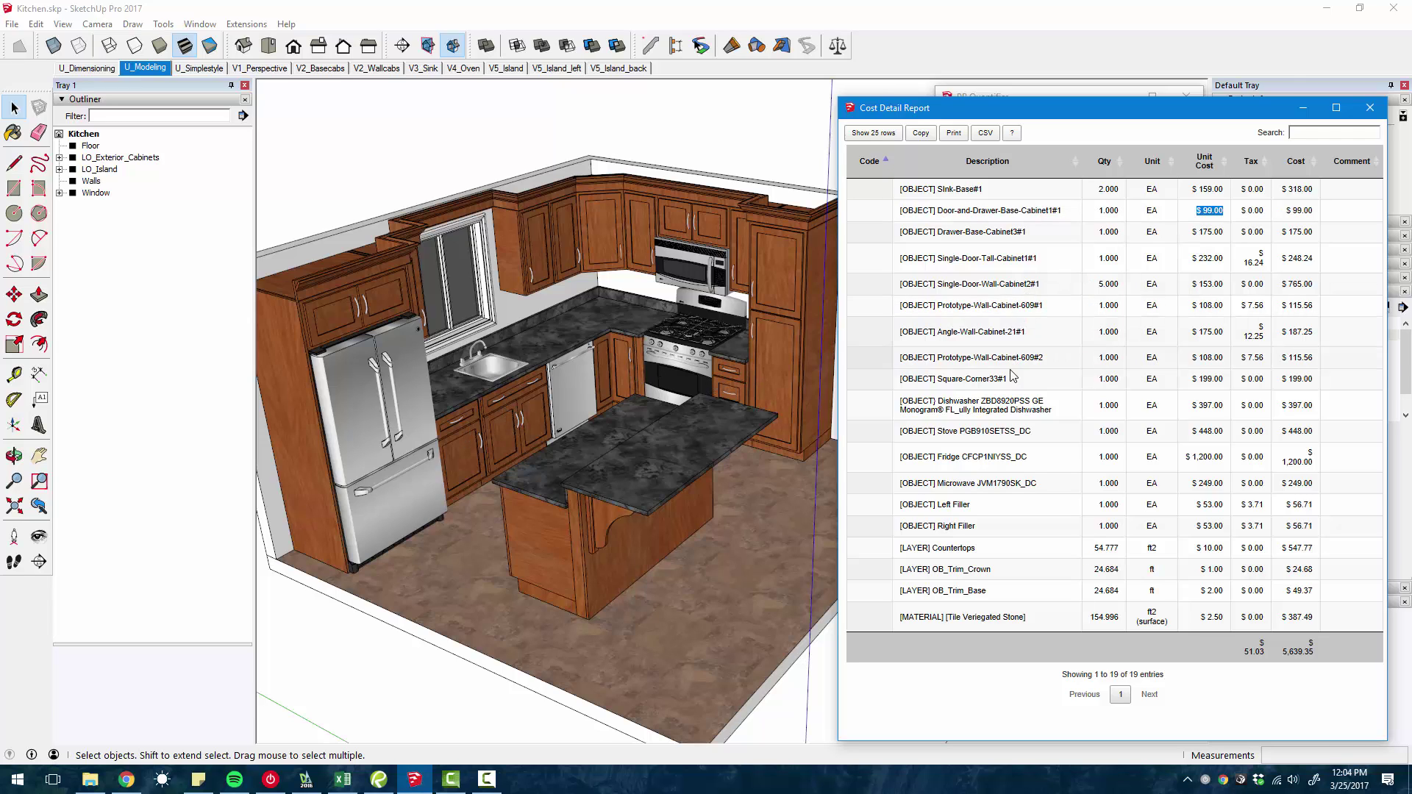
left_click(922, 551)
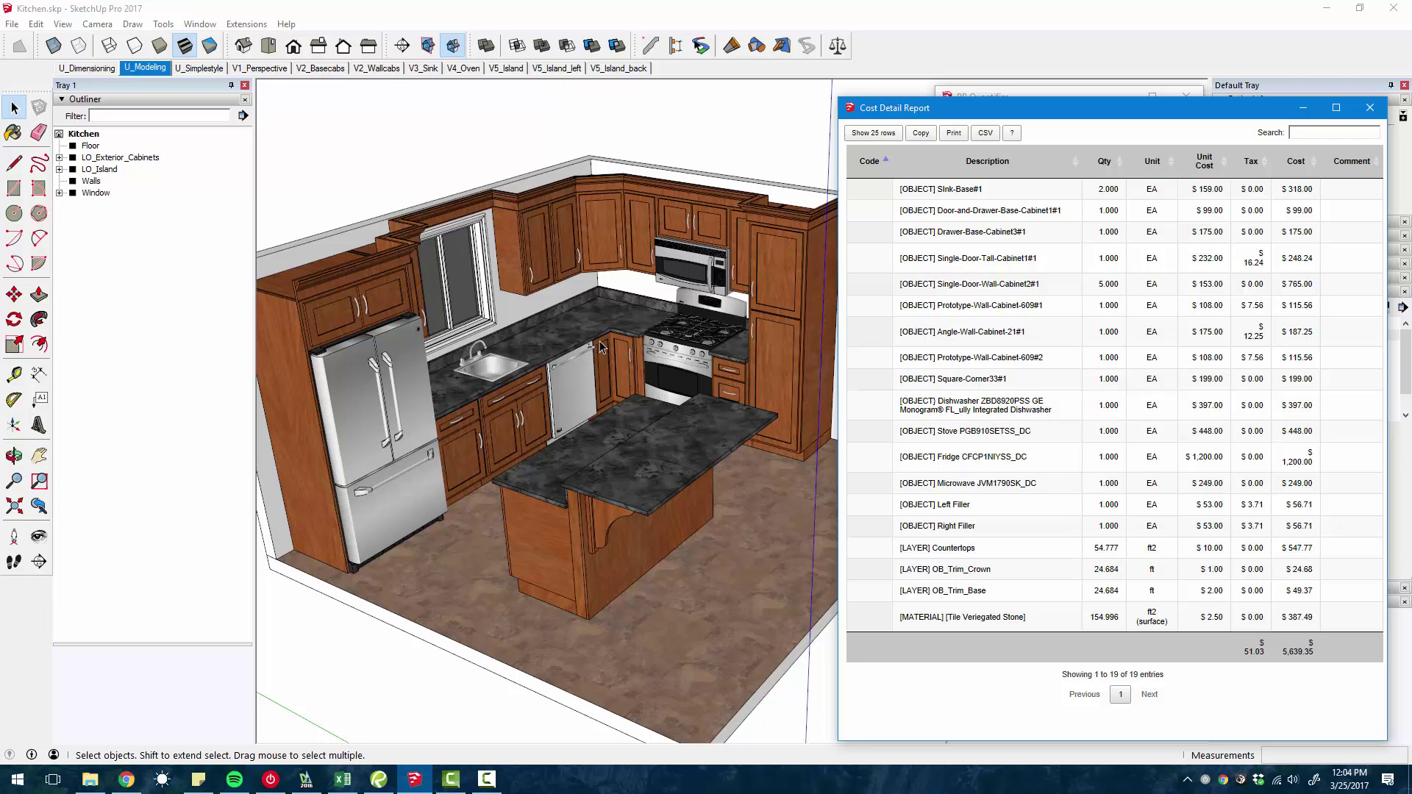
left_click(1369, 108)
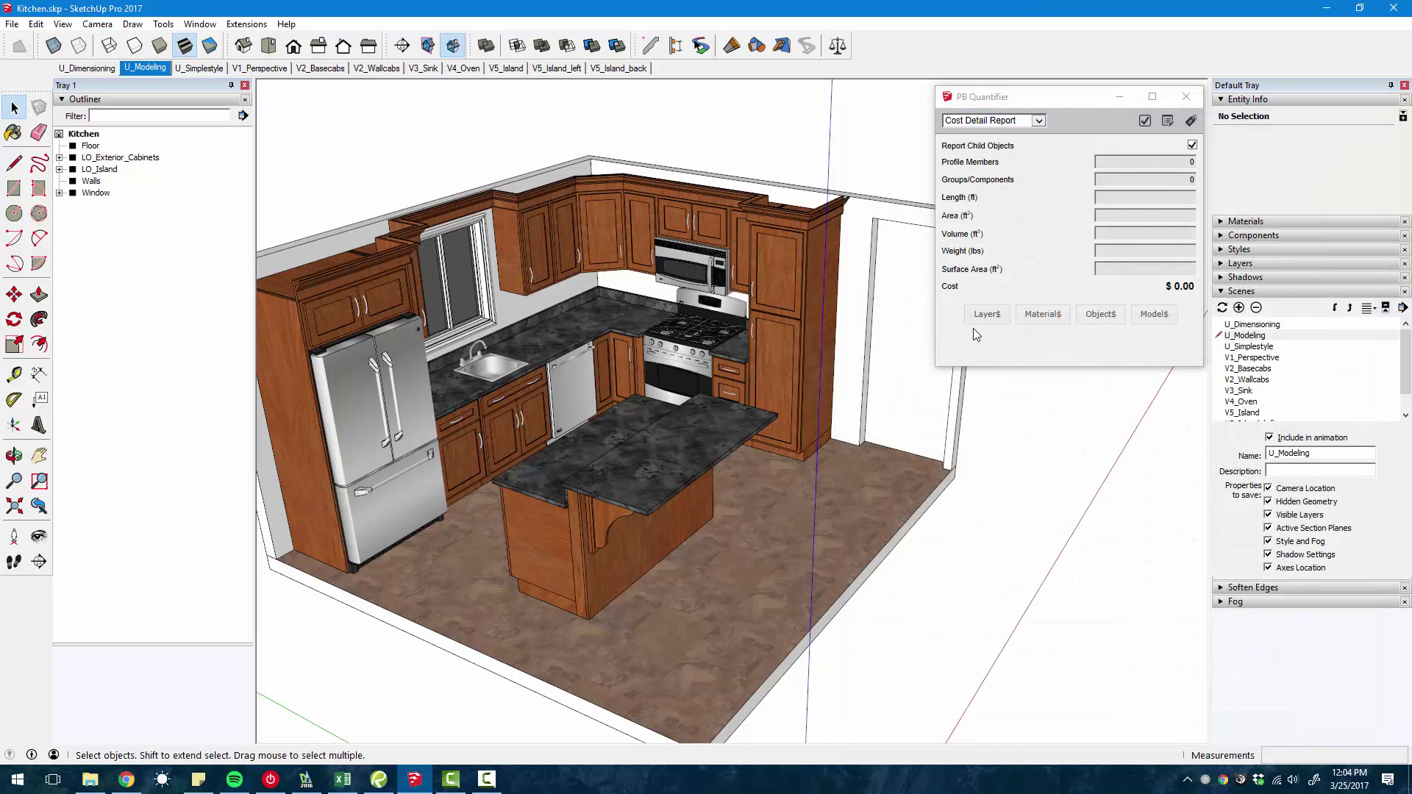
left_click(985, 318)
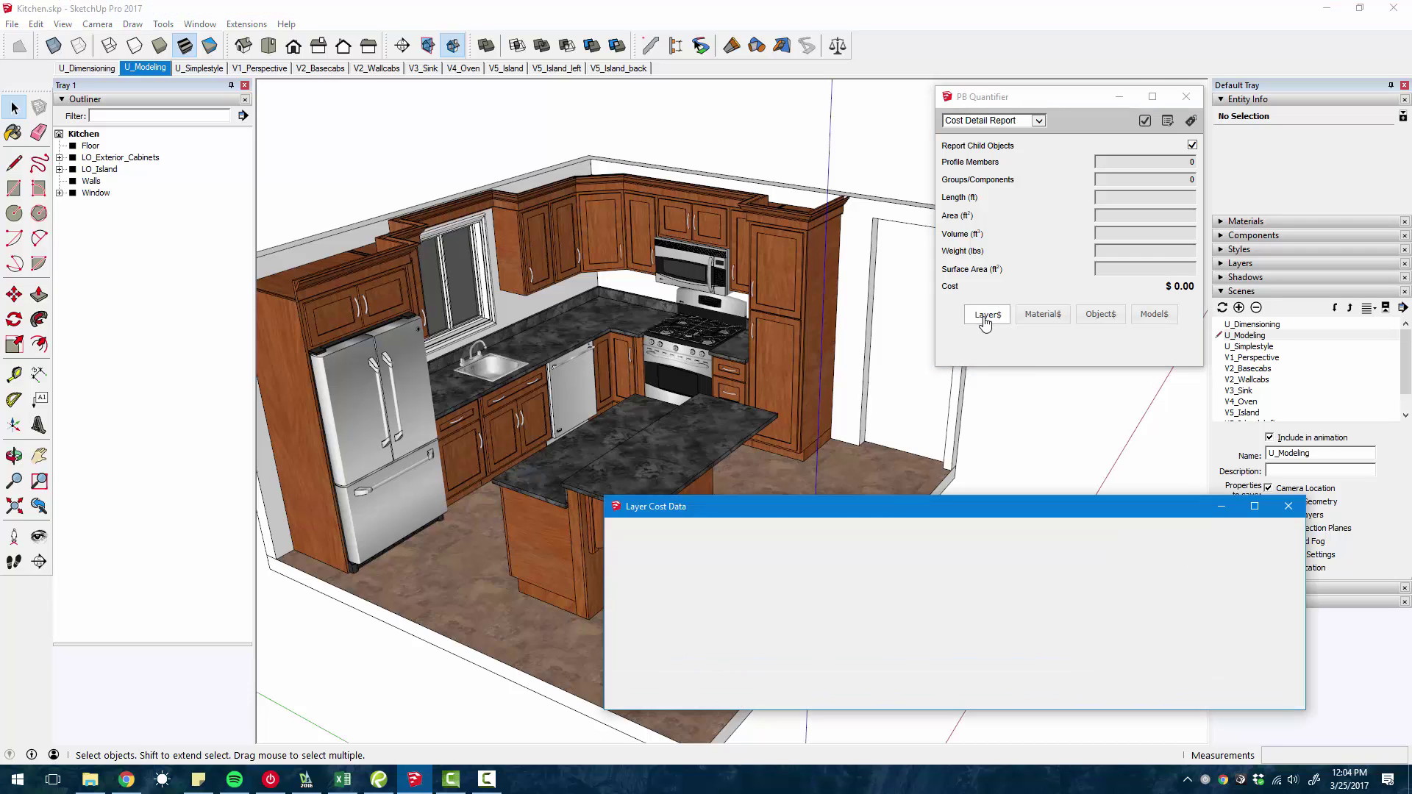
left_click_drag(1005, 500, 1057, 393)
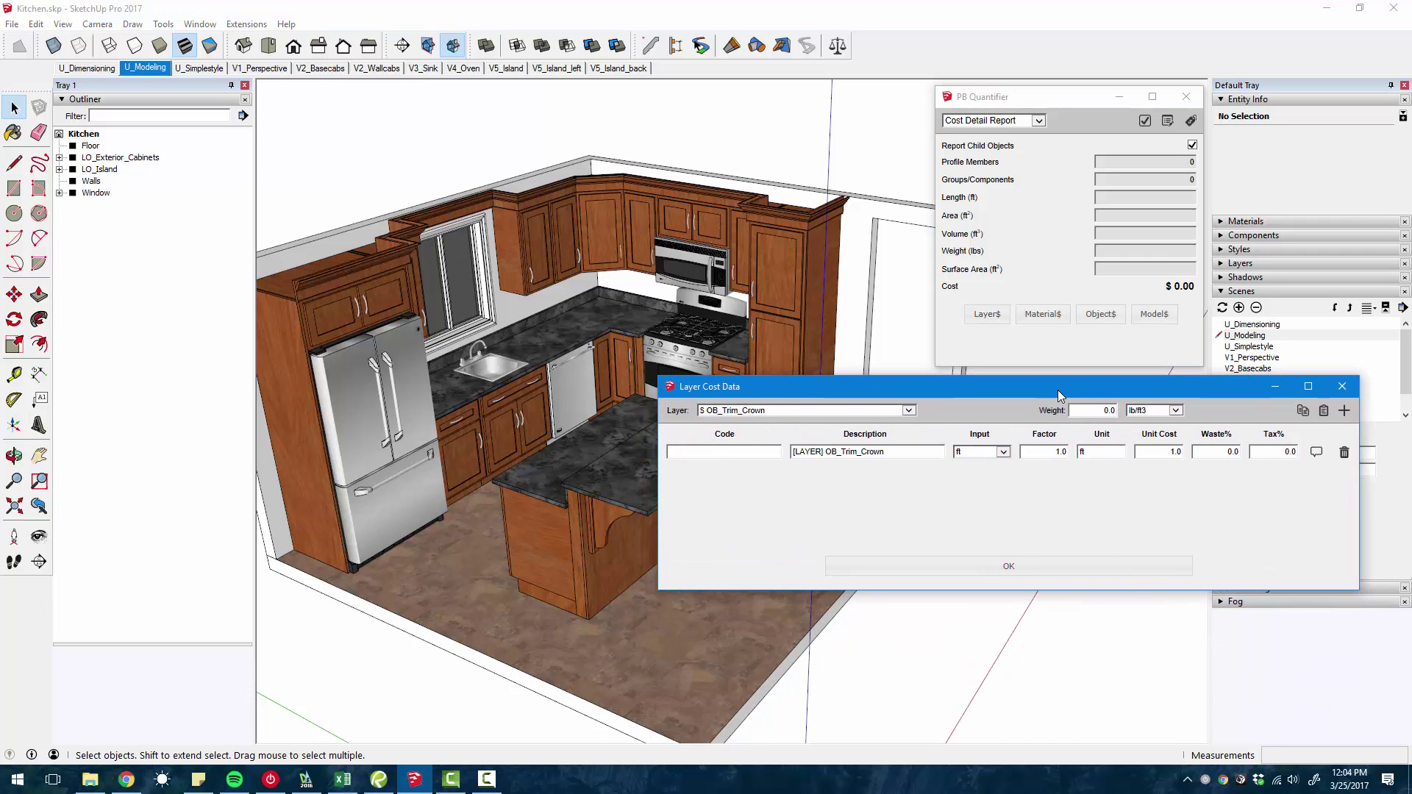
left_click(909, 410)
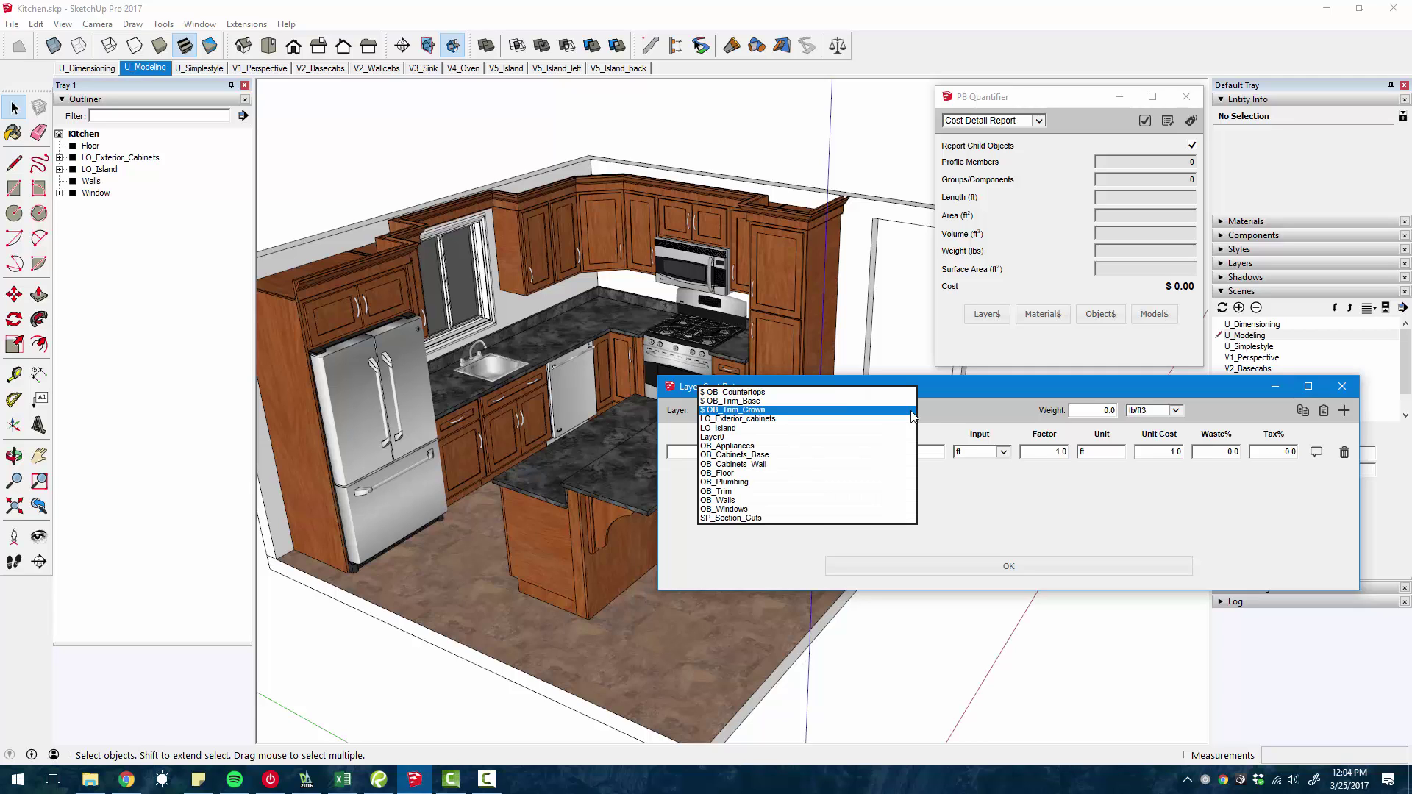
left_click(853, 391)
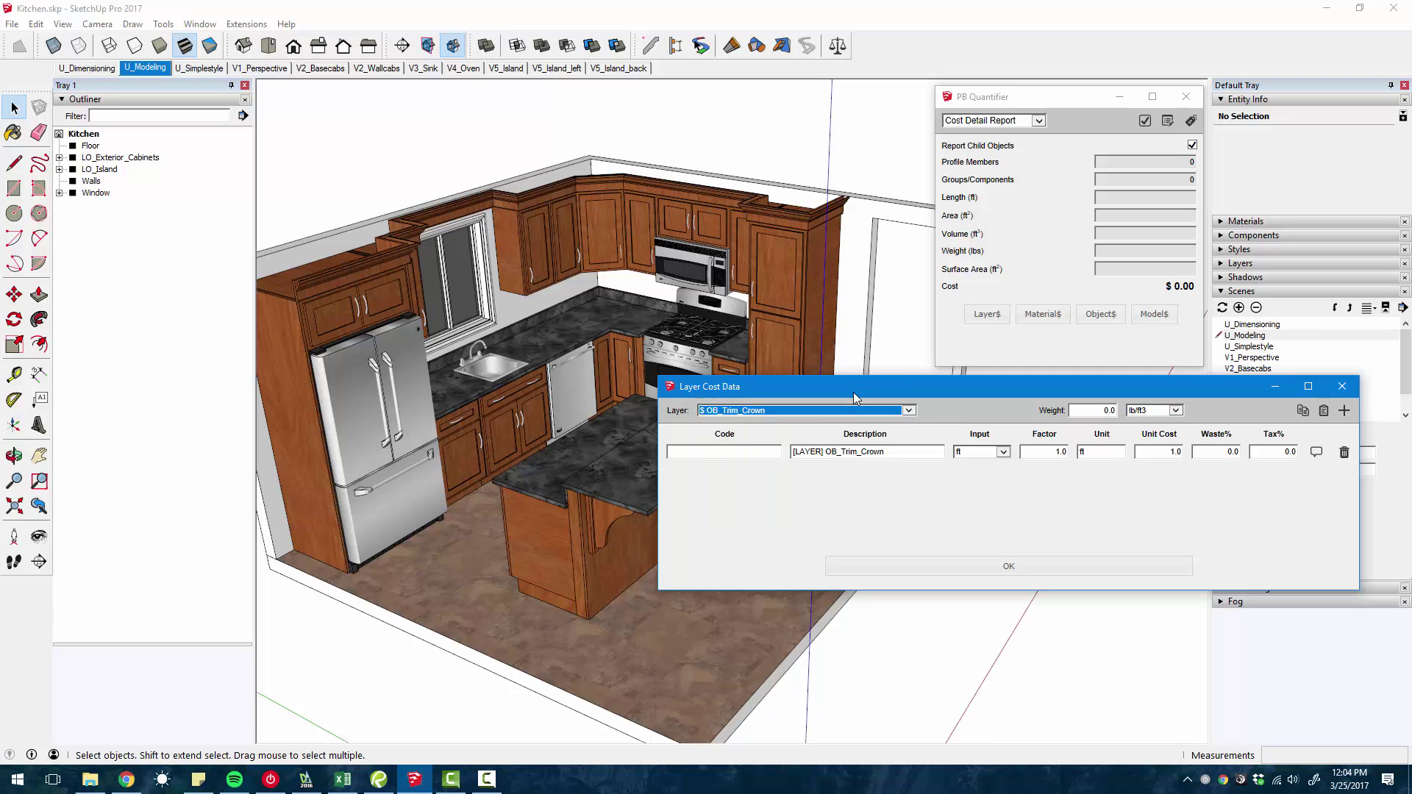
left_click(1002, 451)
left_click(977, 452)
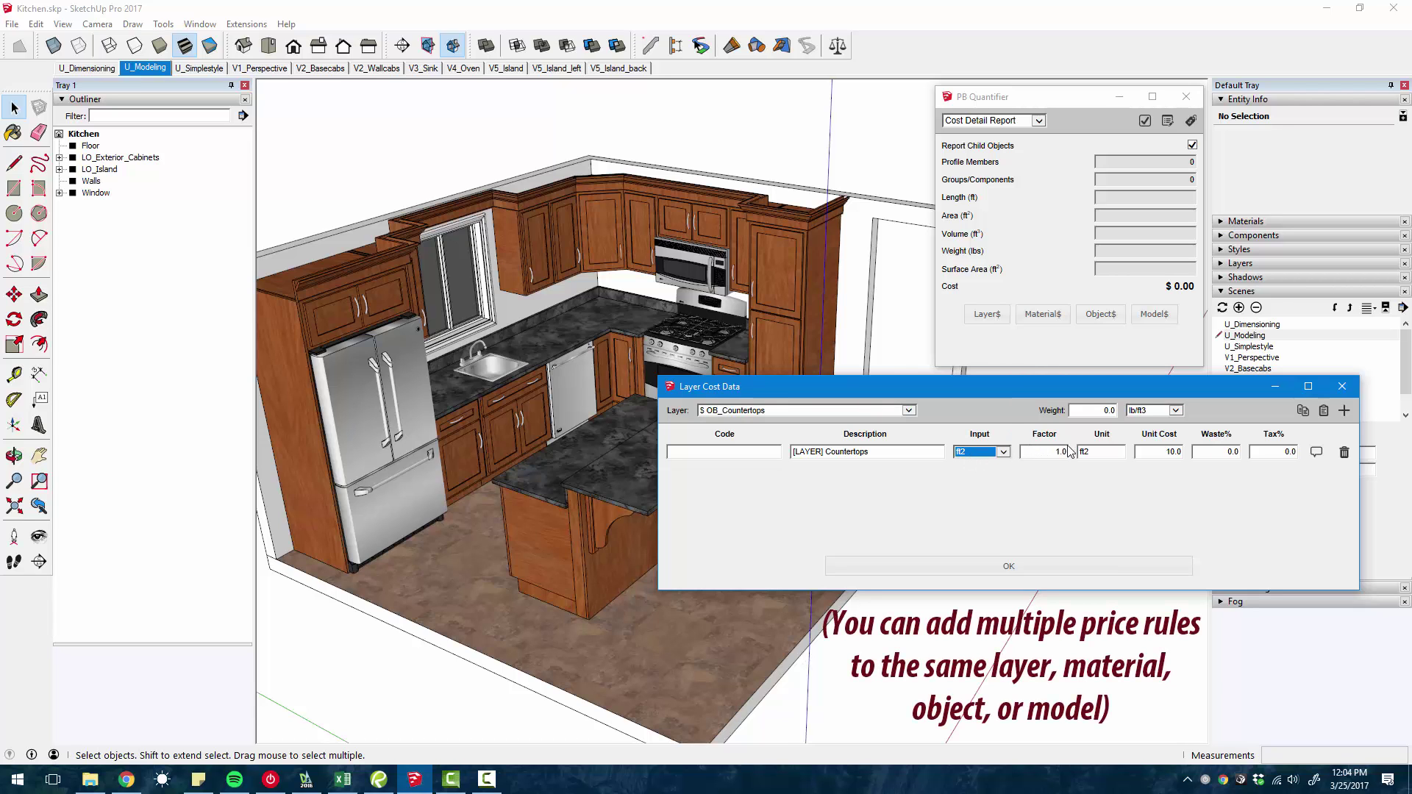
left_click(1157, 453)
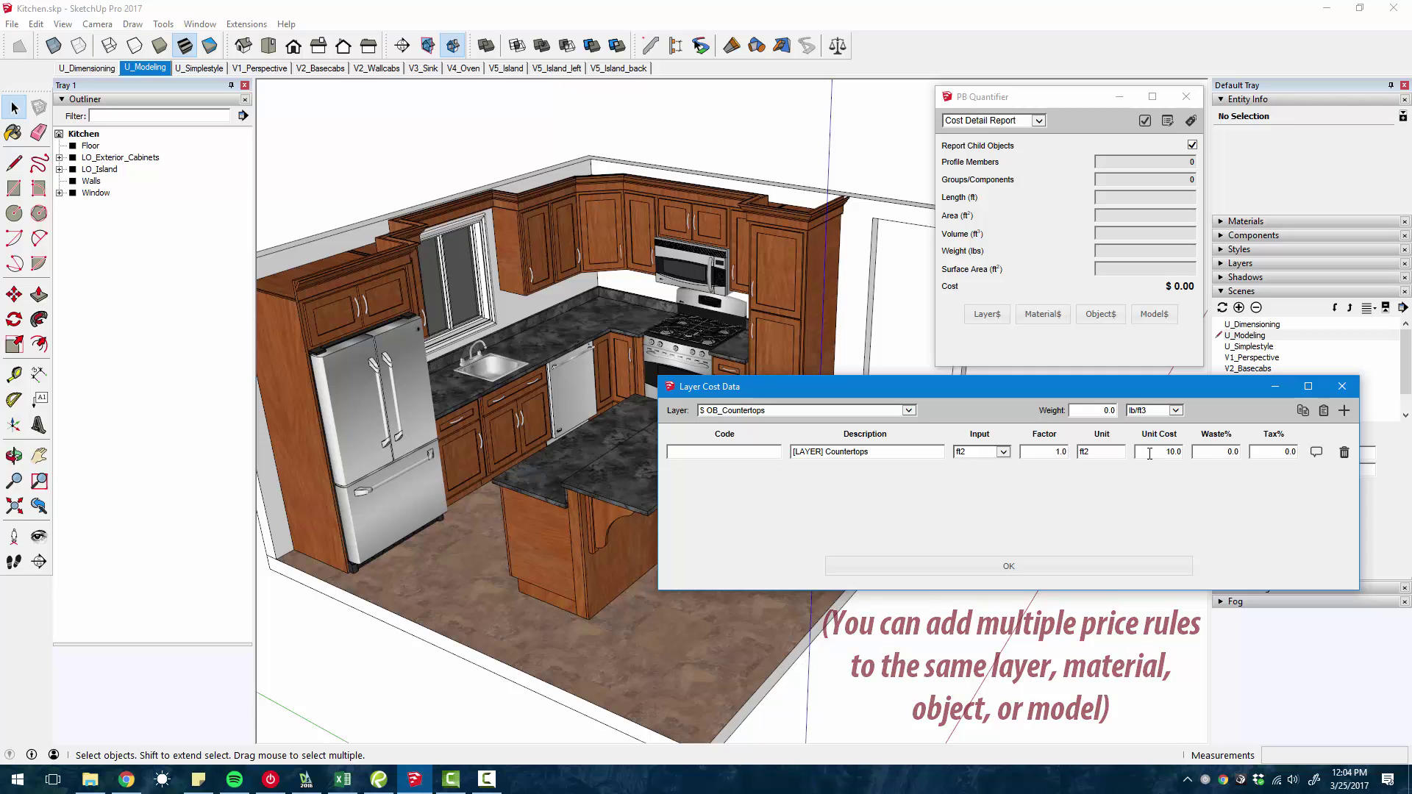
double_click(1163, 456)
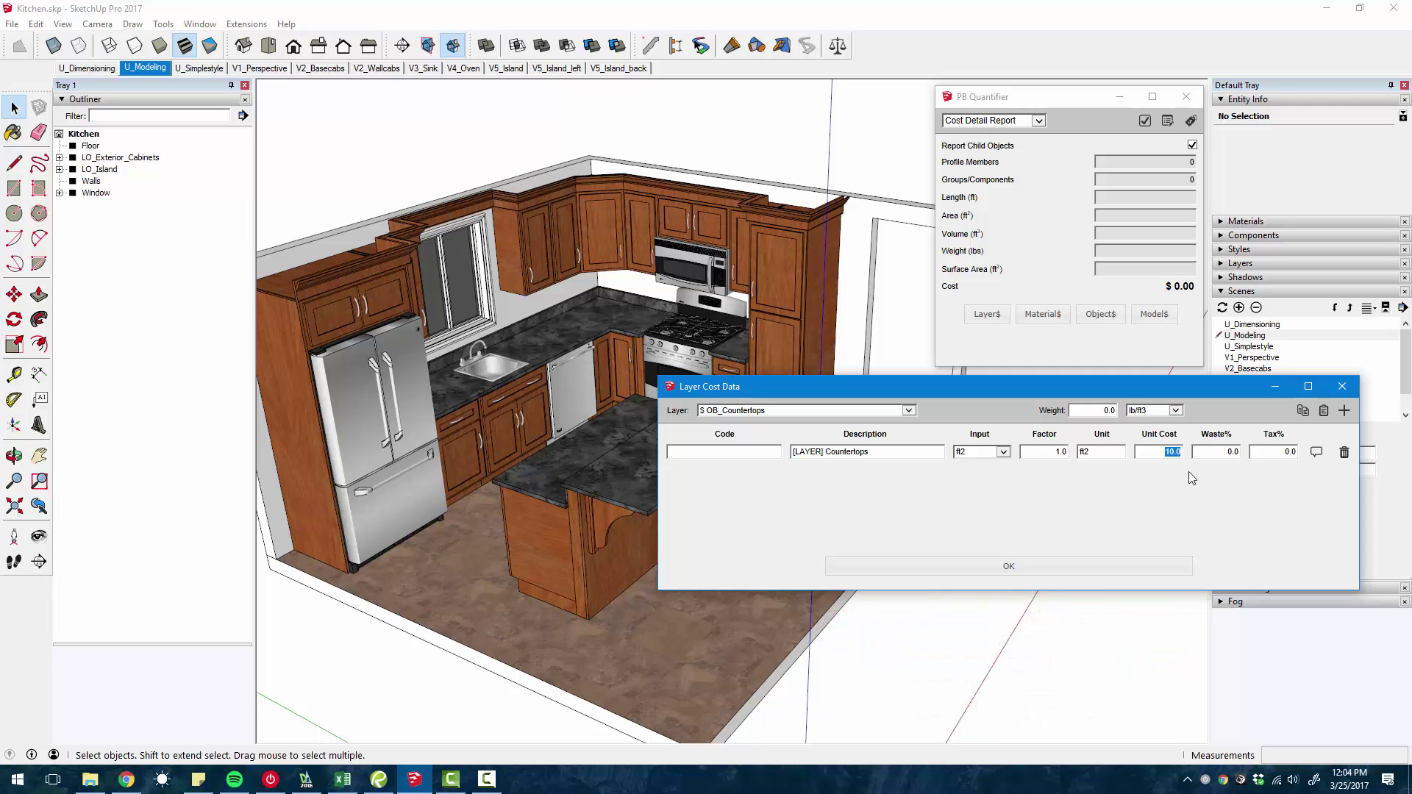
left_click(1188, 471)
left_click(1071, 573)
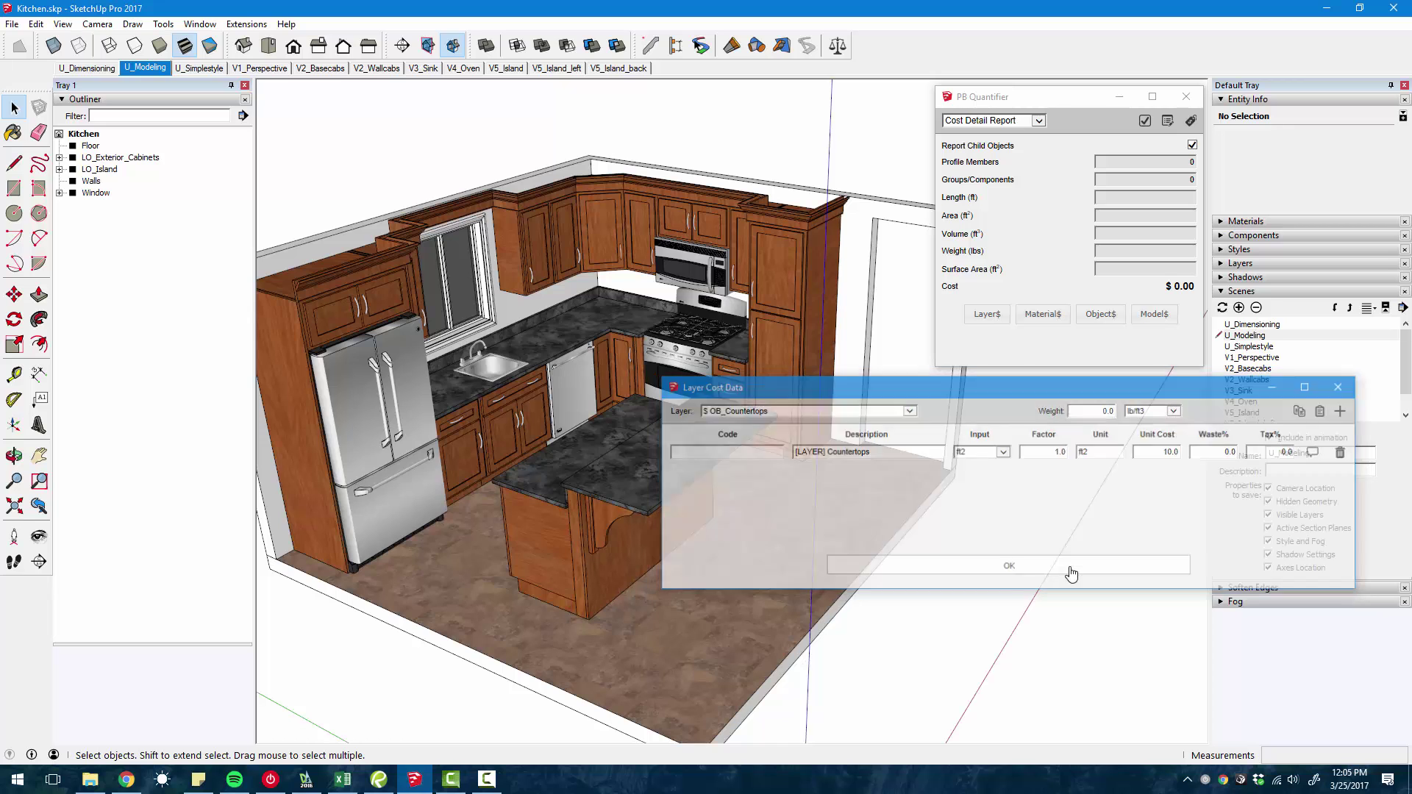
- Colour the model by cost status and select the island to see its $421.24 cost
scroll(514, 485, "up", 3)
scroll(515, 485, "up", 2)
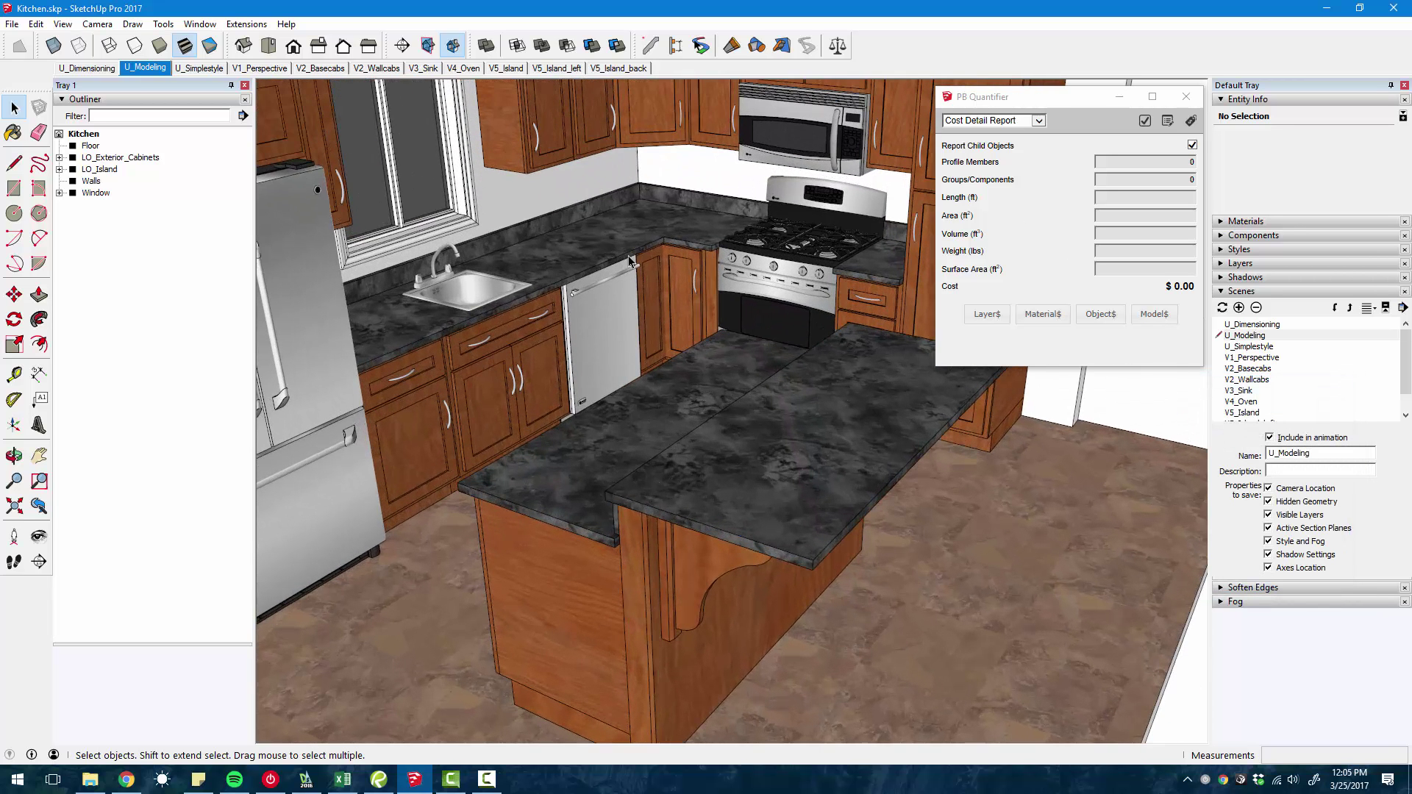
scroll(759, 441, "down", 4)
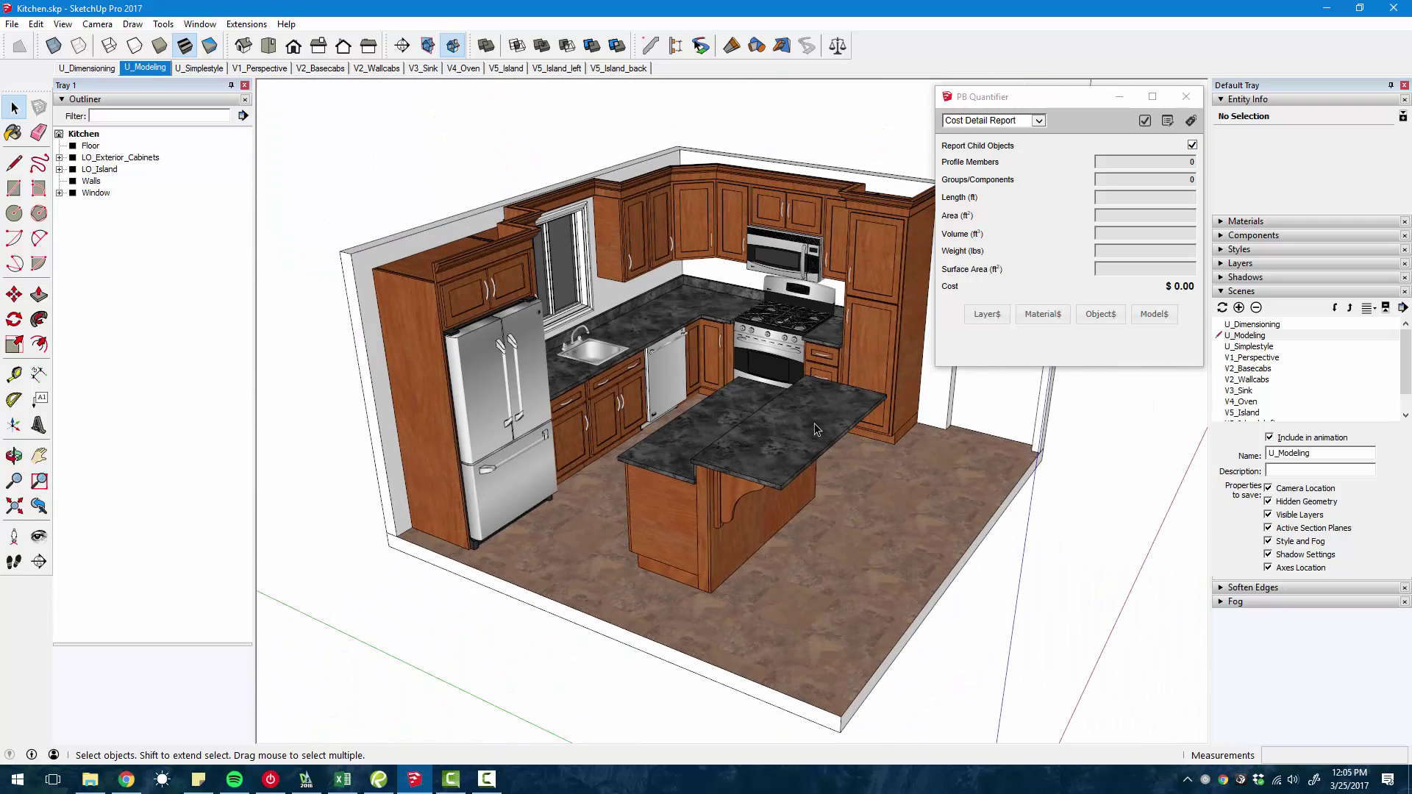
left_click(1189, 121)
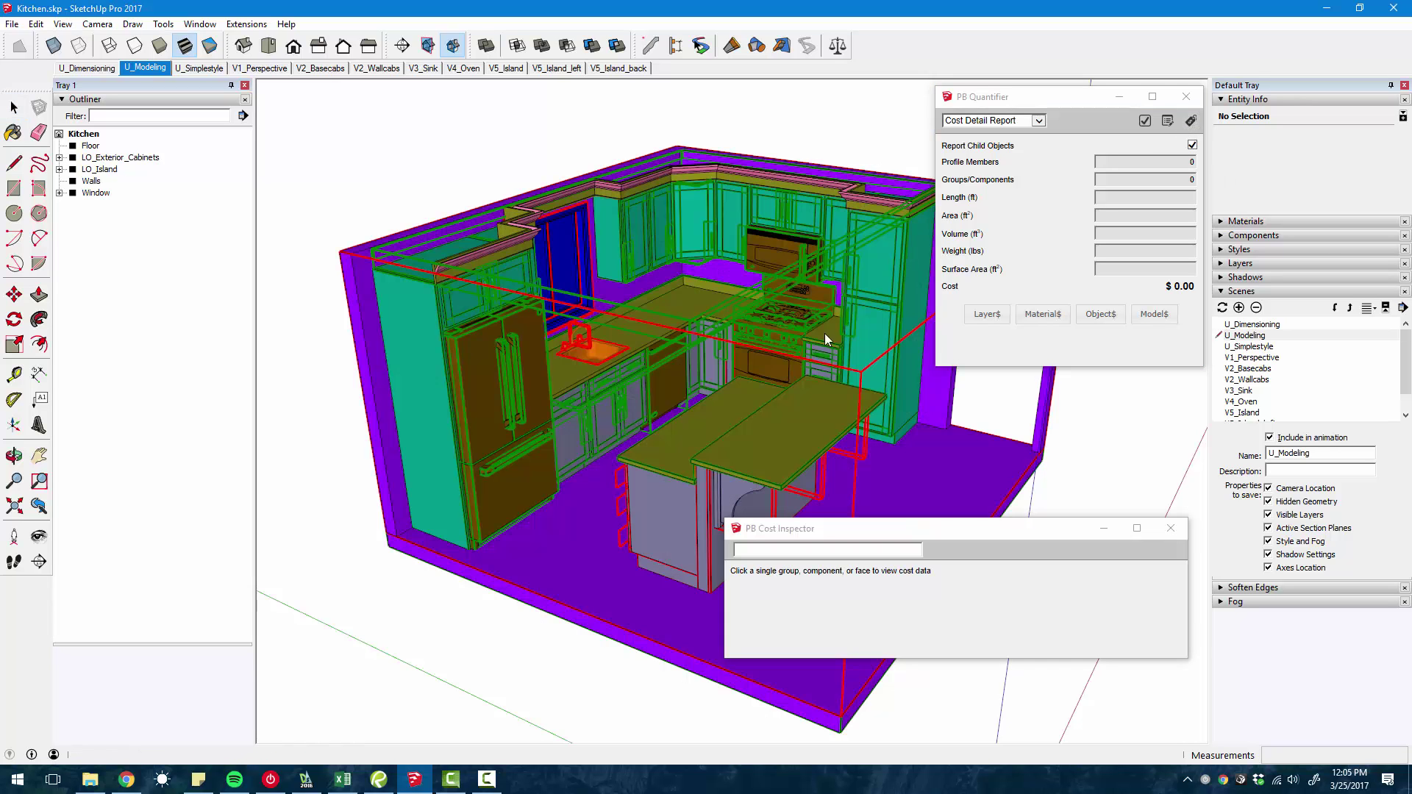
middle_click_drag(810, 368, 590, 342)
middle_click_drag(730, 236, 707, 413)
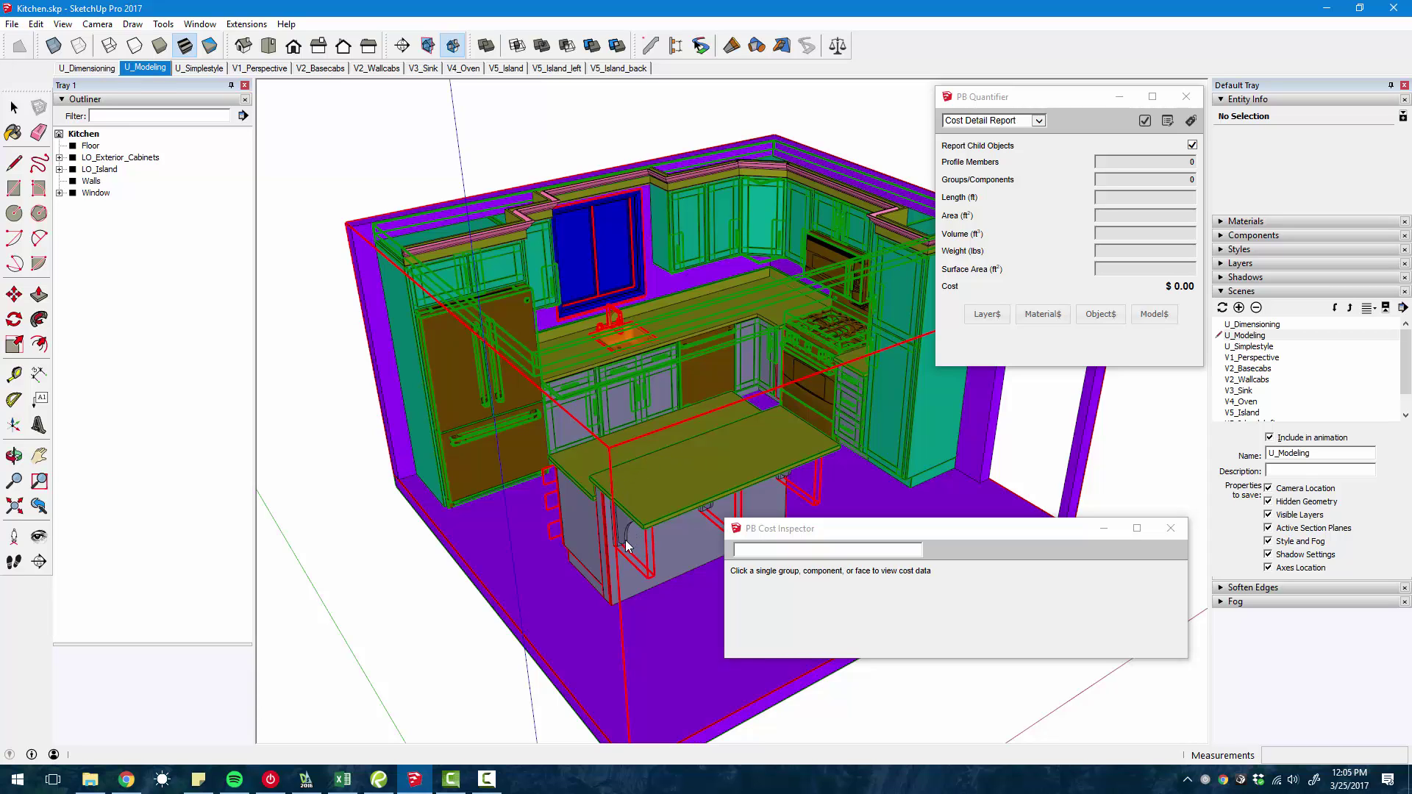
middle_click_drag(637, 542, 663, 500)
scroll(655, 499, "up", 3)
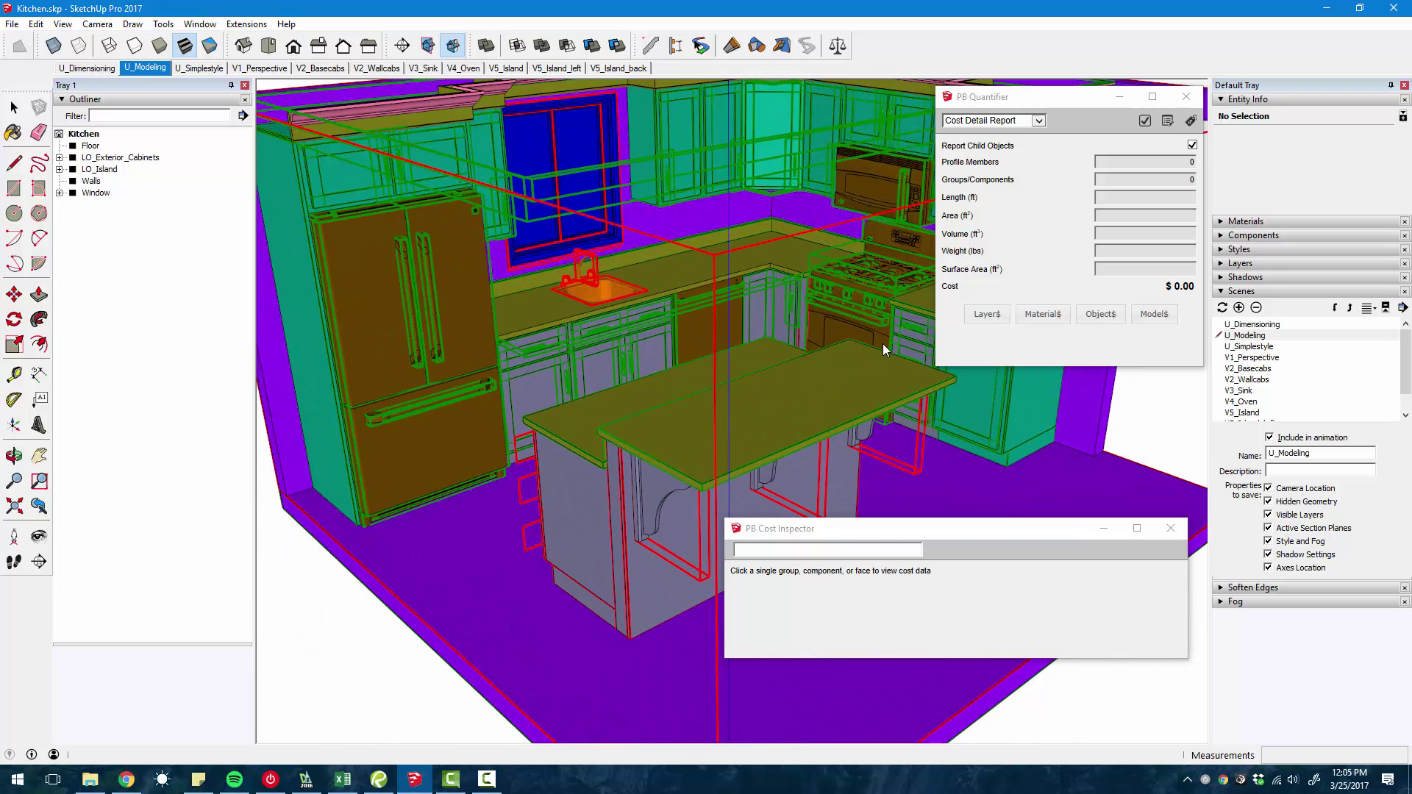
left_click(685, 474)
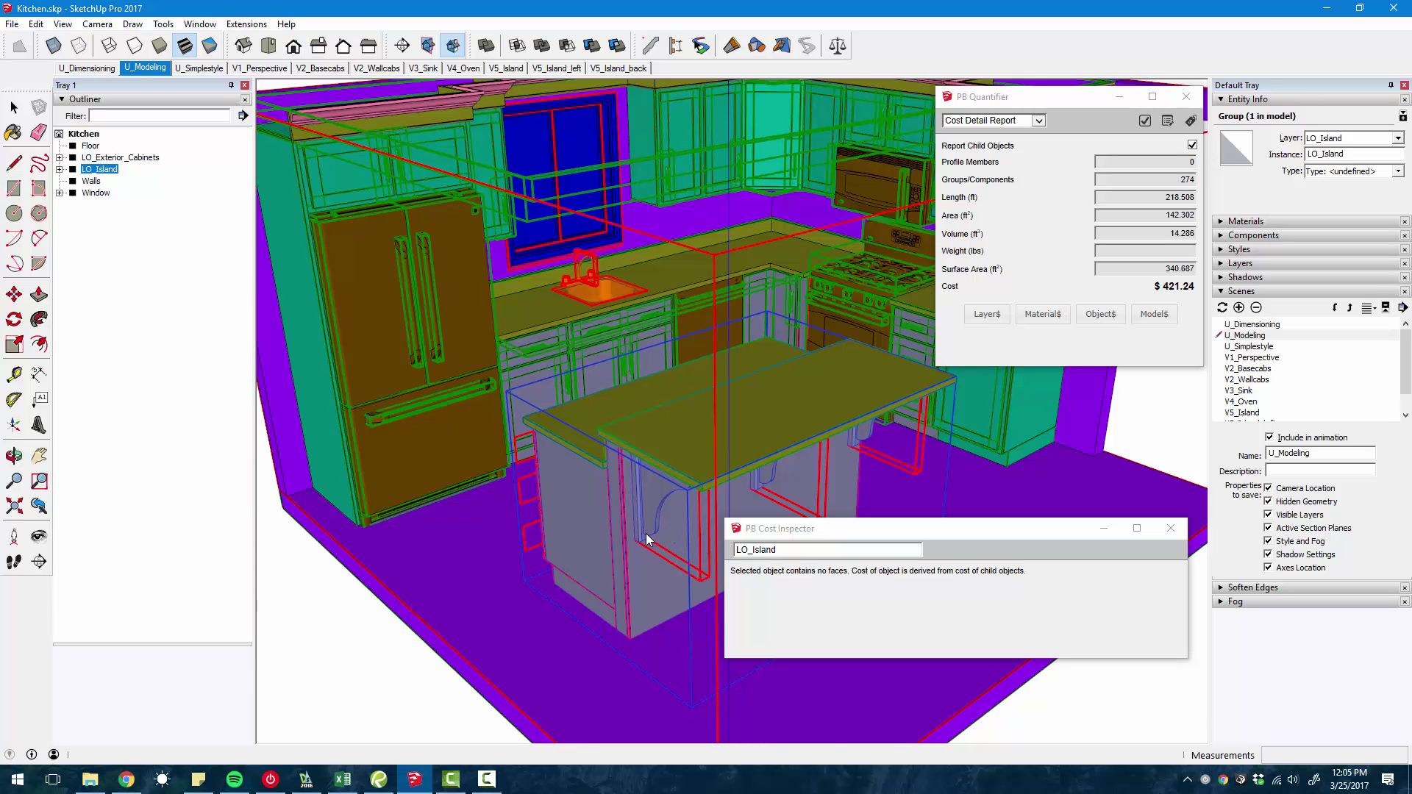
- Open the LO_Island group for editing
scroll(638, 540, "down", 5)
middle_click_drag(527, 487, 599, 484)
scroll(558, 505, "up", 3)
scroll(551, 515, "up", 2)
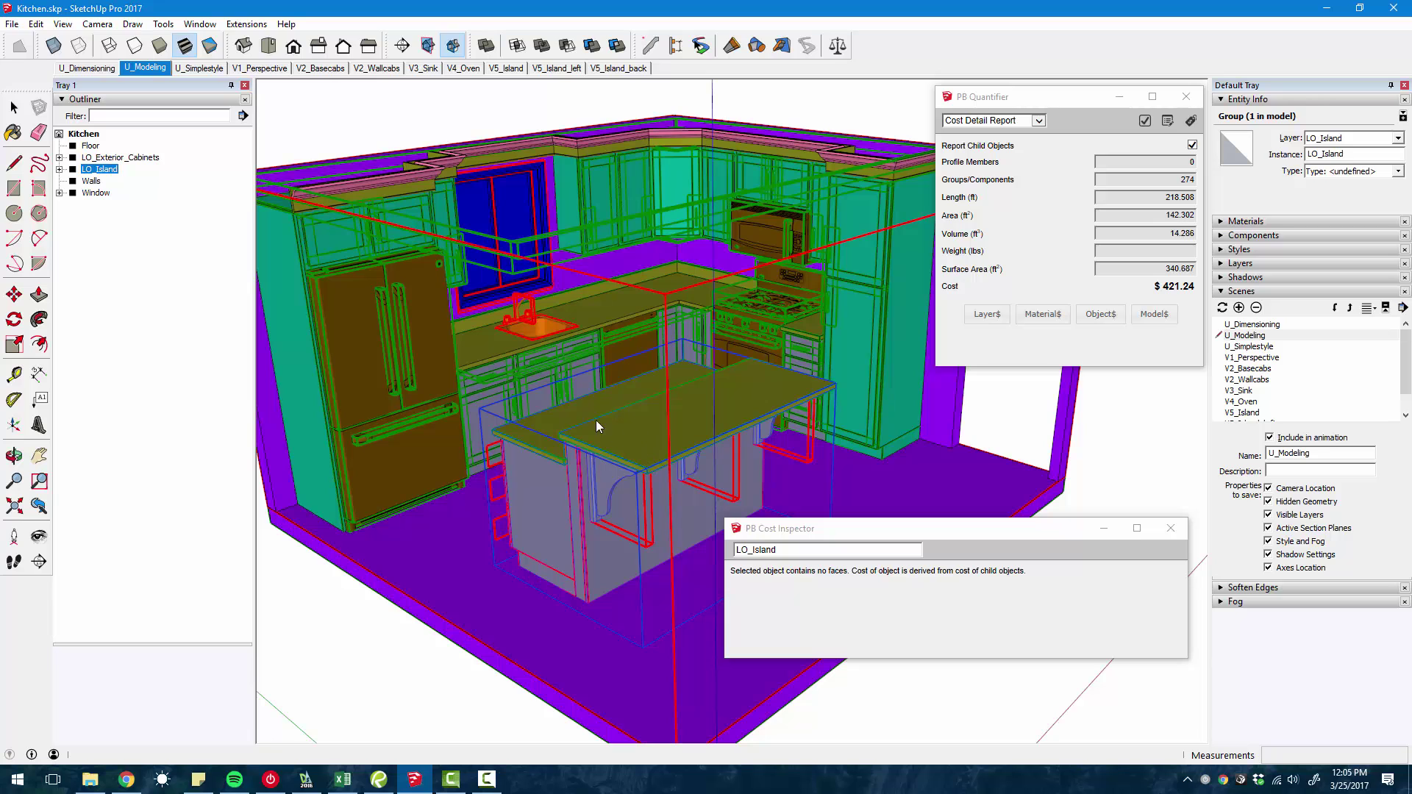
double_click(91, 172)
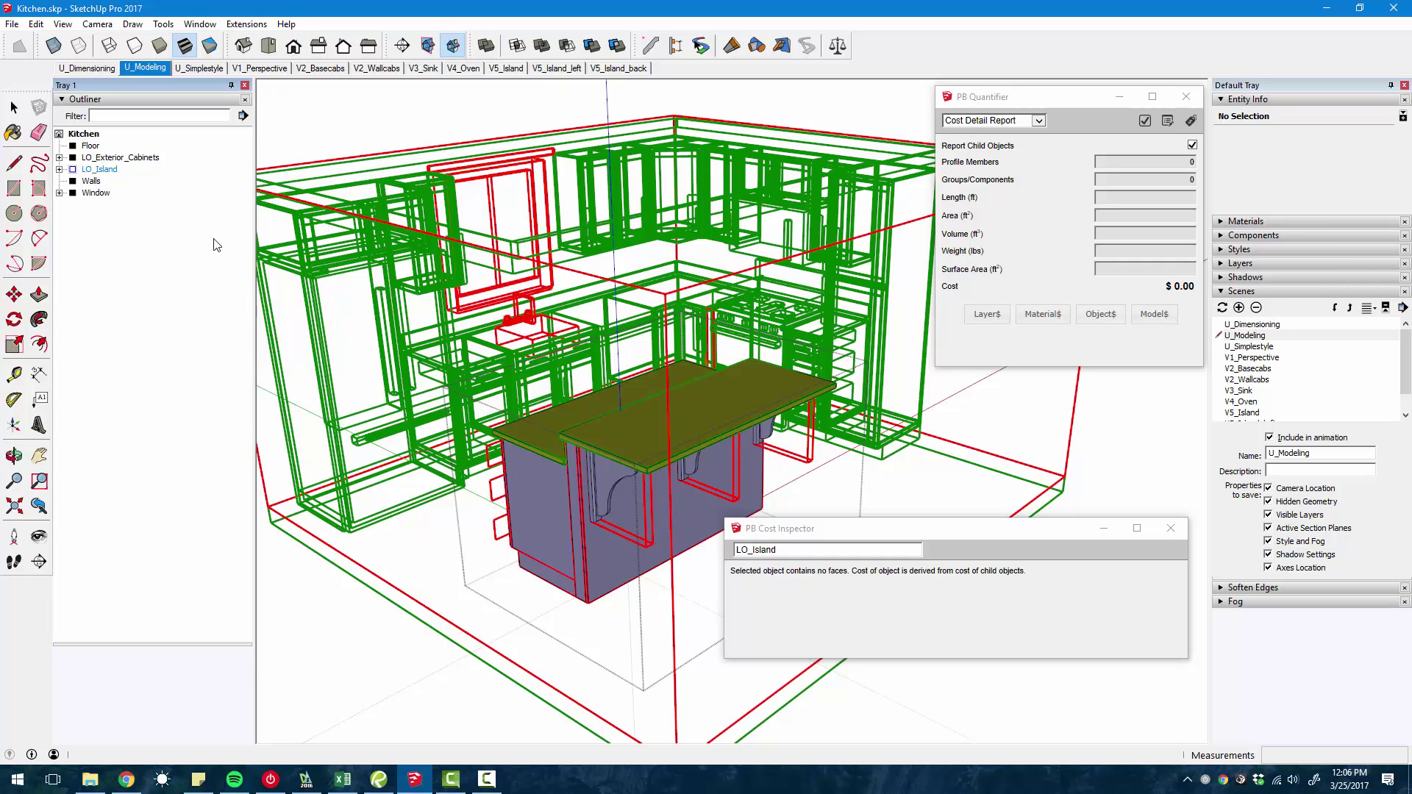
- Hide the rest of the model and check the island's Countertops and Base Cabinets costs
key("ctrl+h")
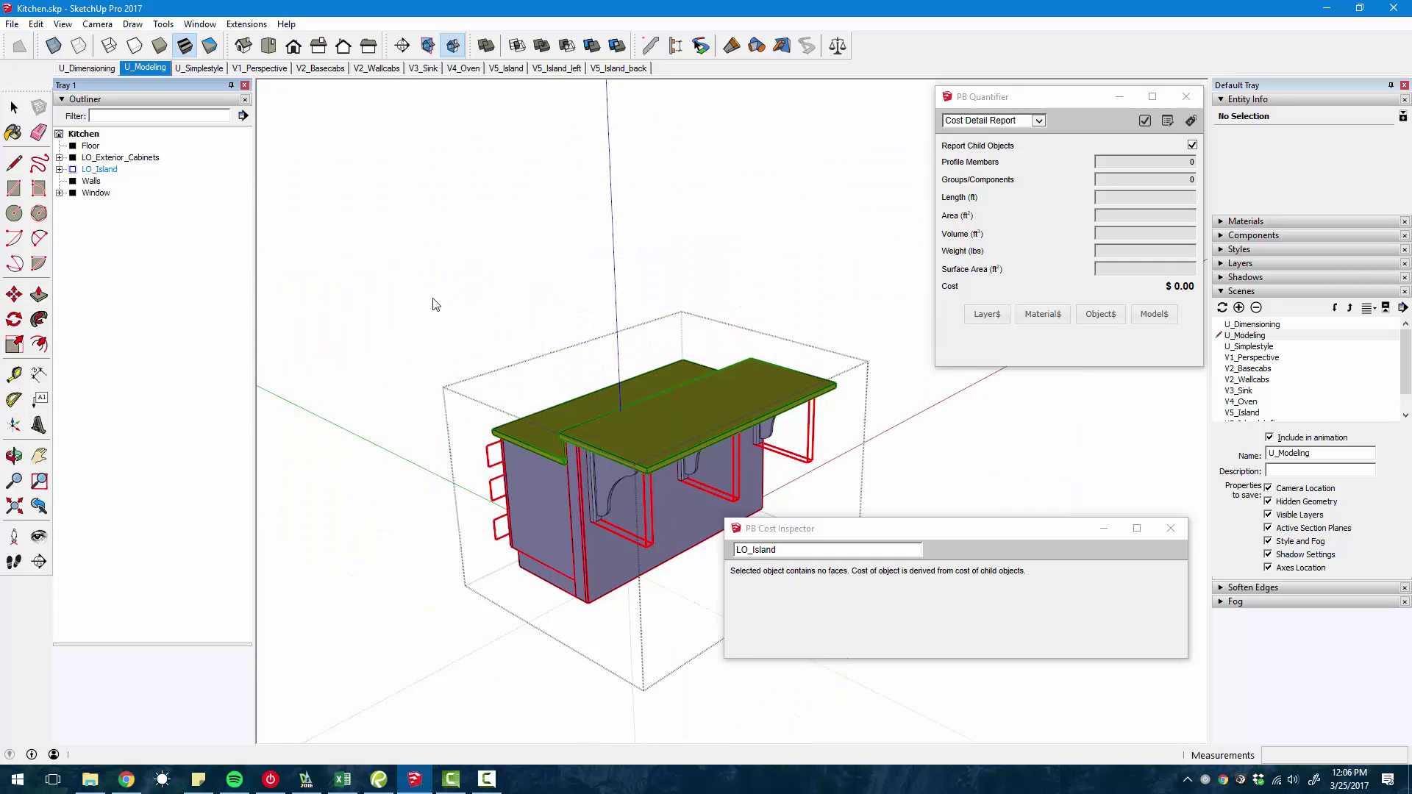
left_click(634, 428)
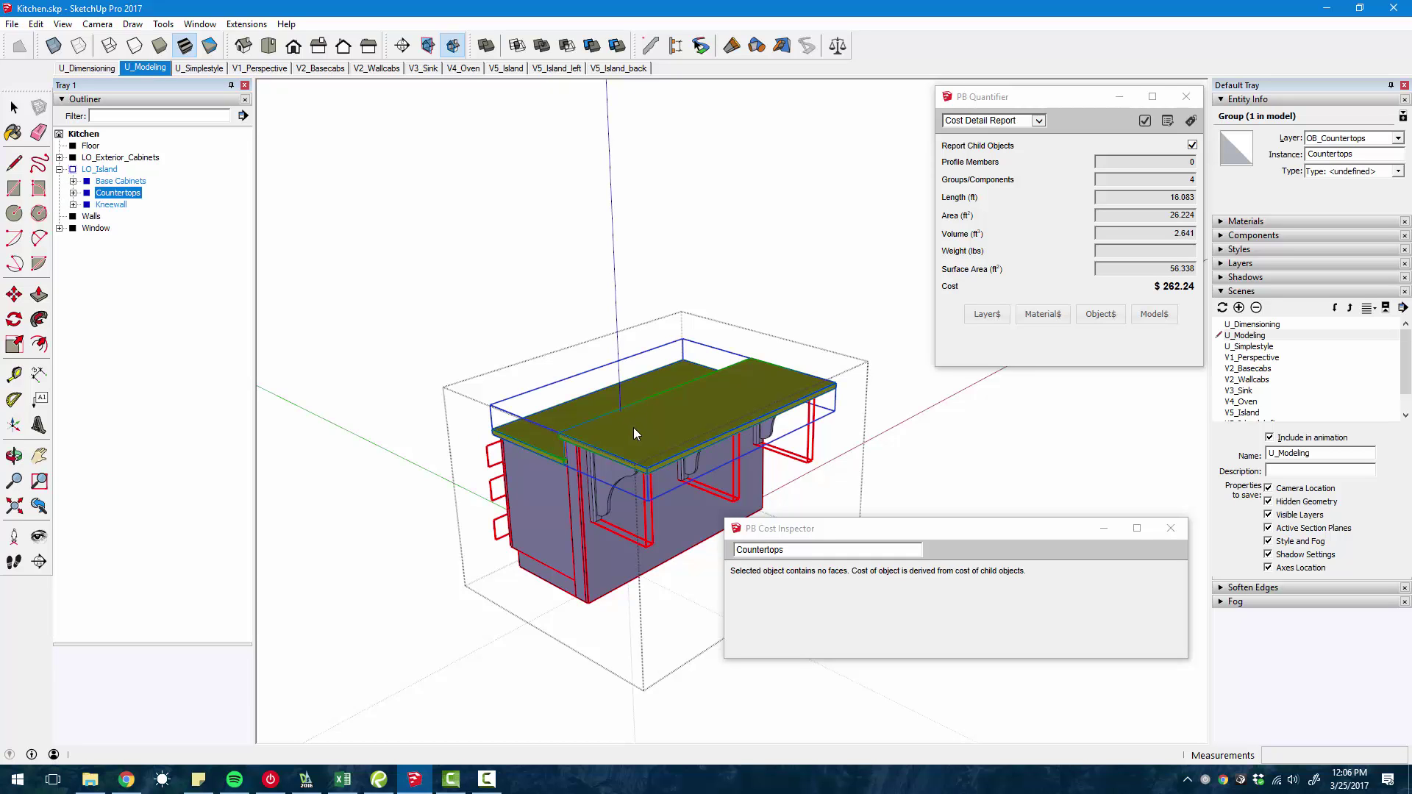
left_click(601, 504)
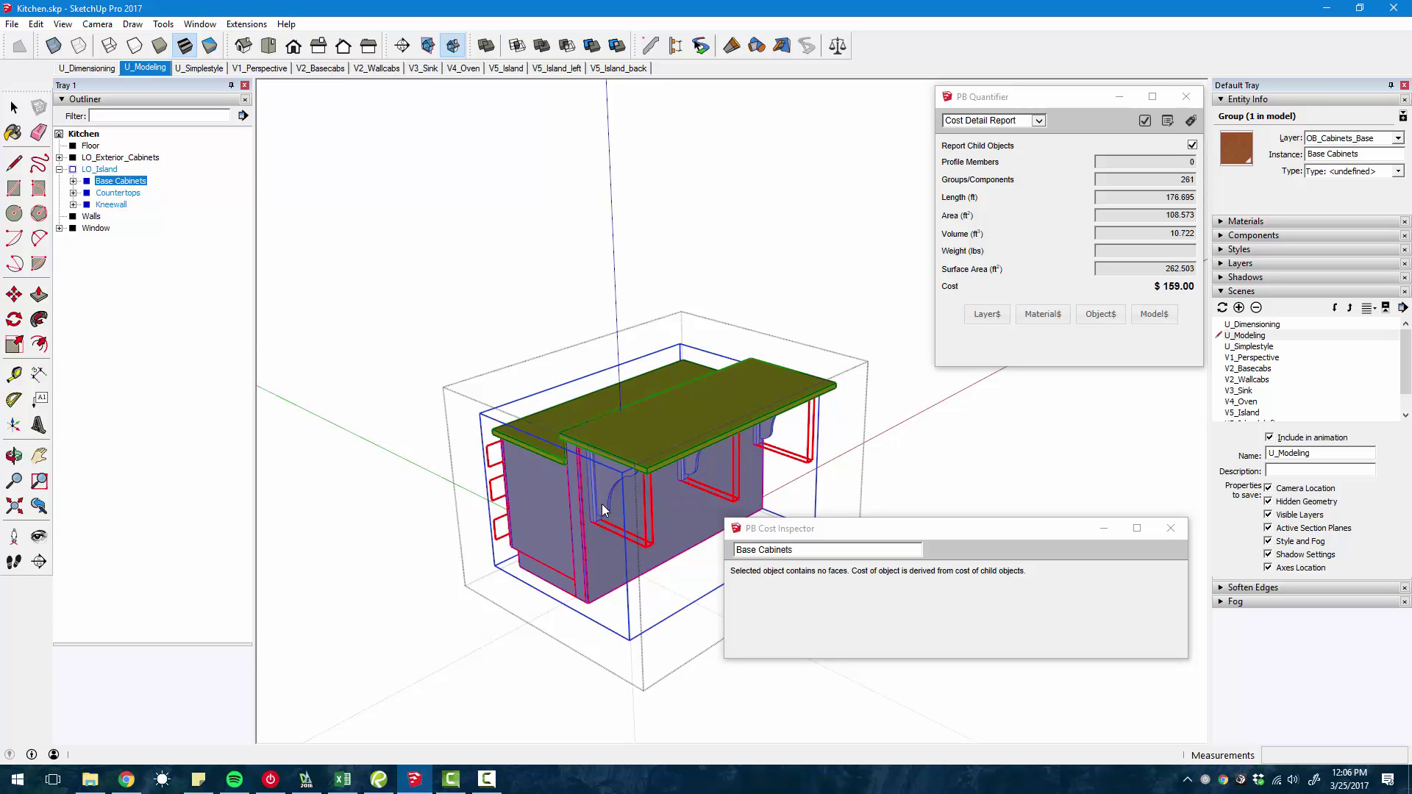
middle_click_drag(595, 503, 735, 528)
scroll(608, 594, "down", 1)
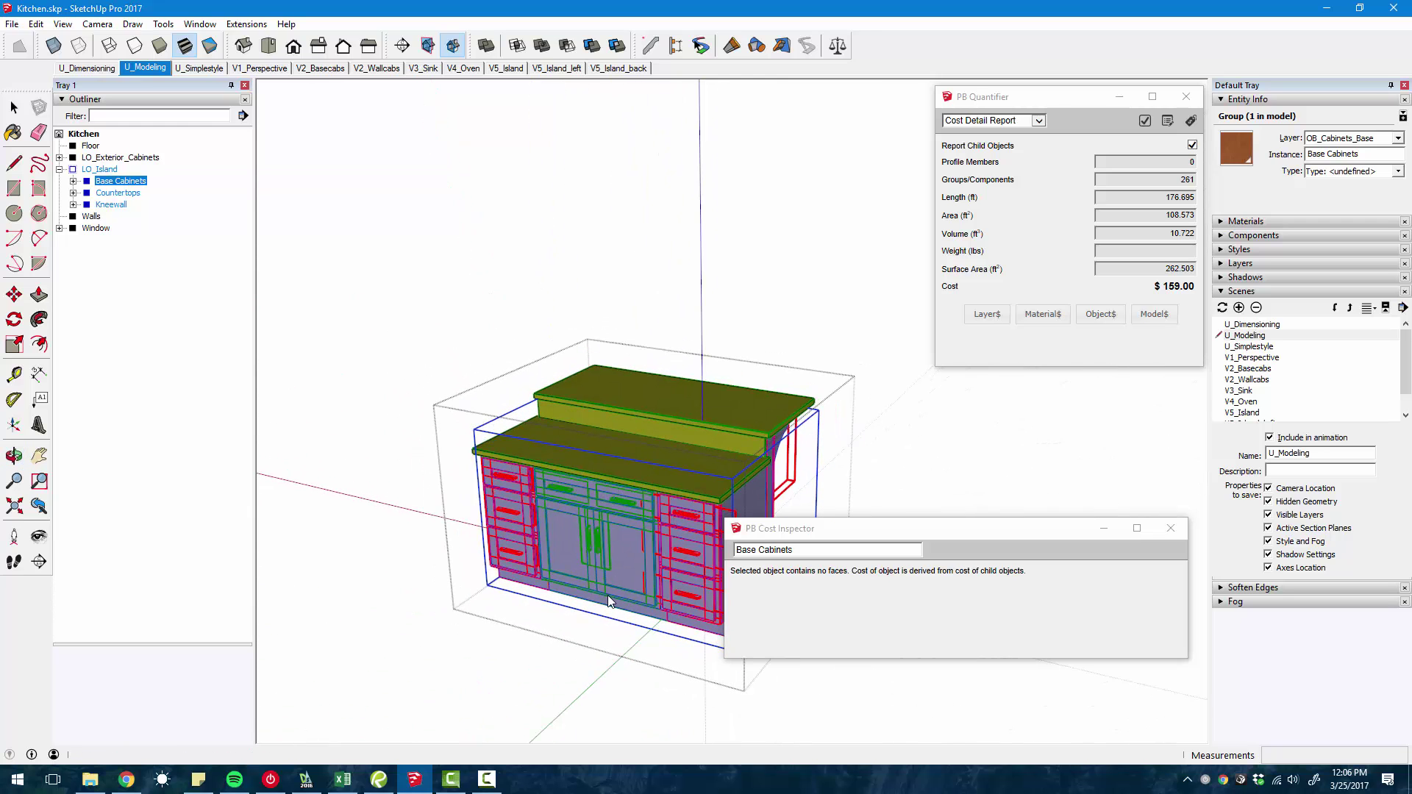
scroll(606, 452, "up", 4)
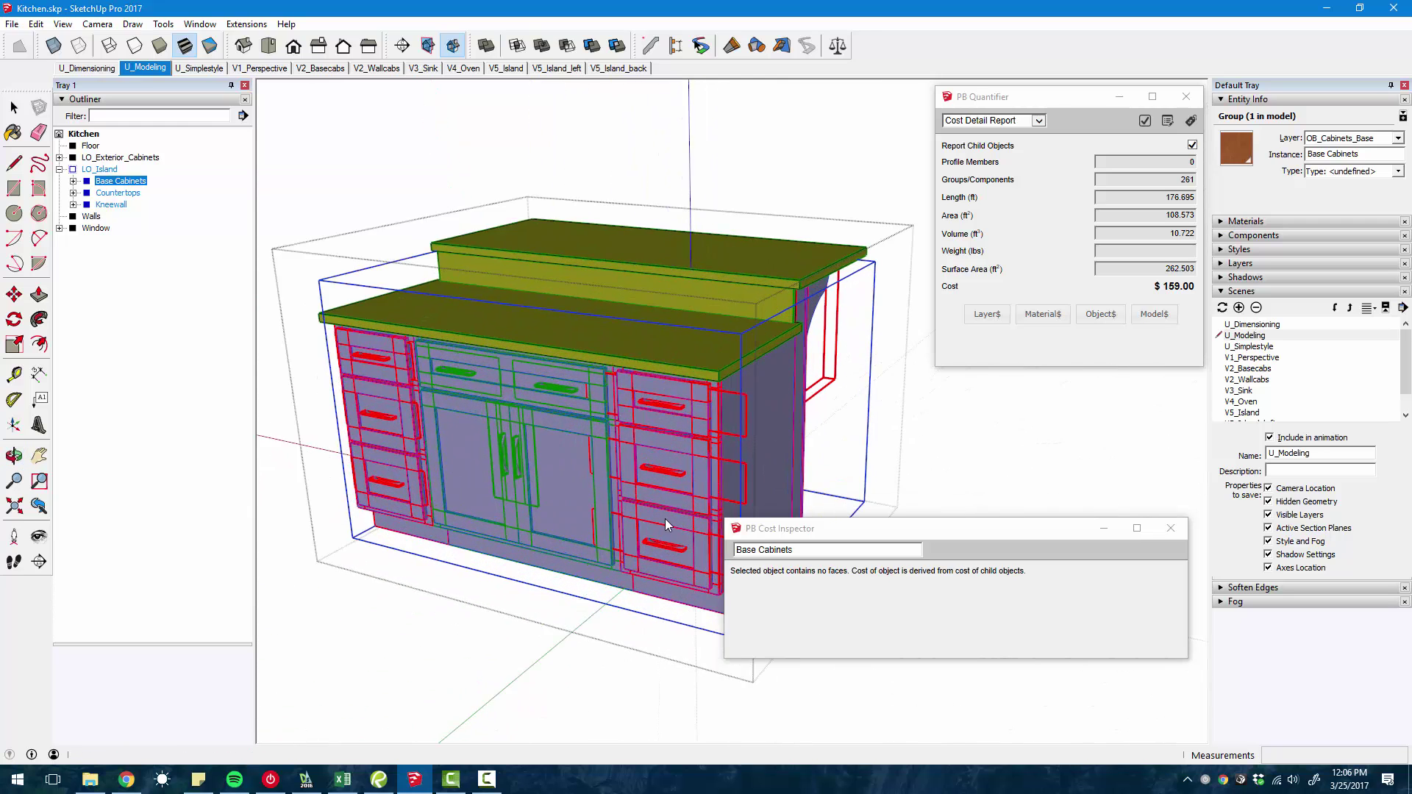
scroll(656, 525, "down", 1)
middle_click_drag(654, 499, 731, 362, "shift")
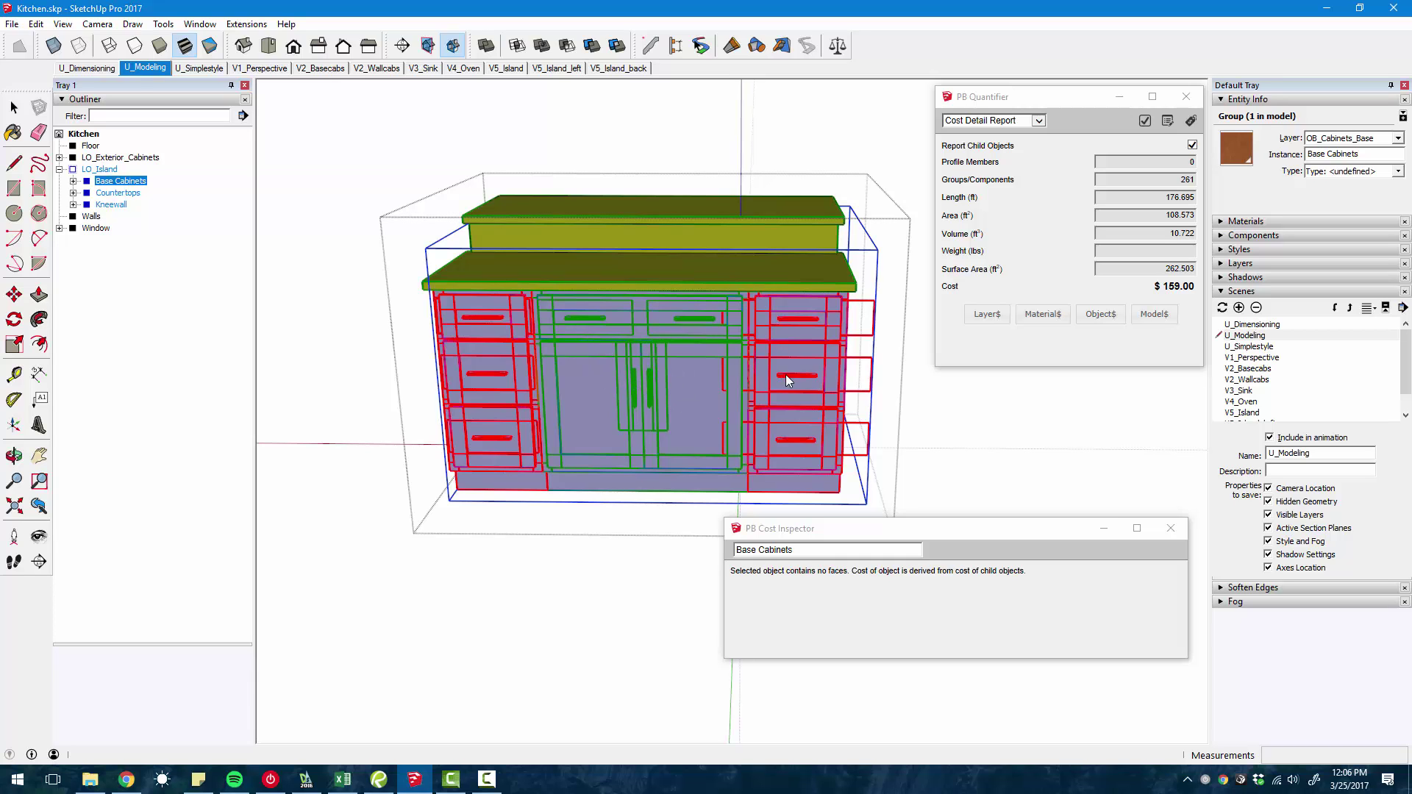
- Open Base Cabinets and check Sink-Base#1, then Drawer-Base-Cabinet3#2 showing $0.00
double_click(99, 184)
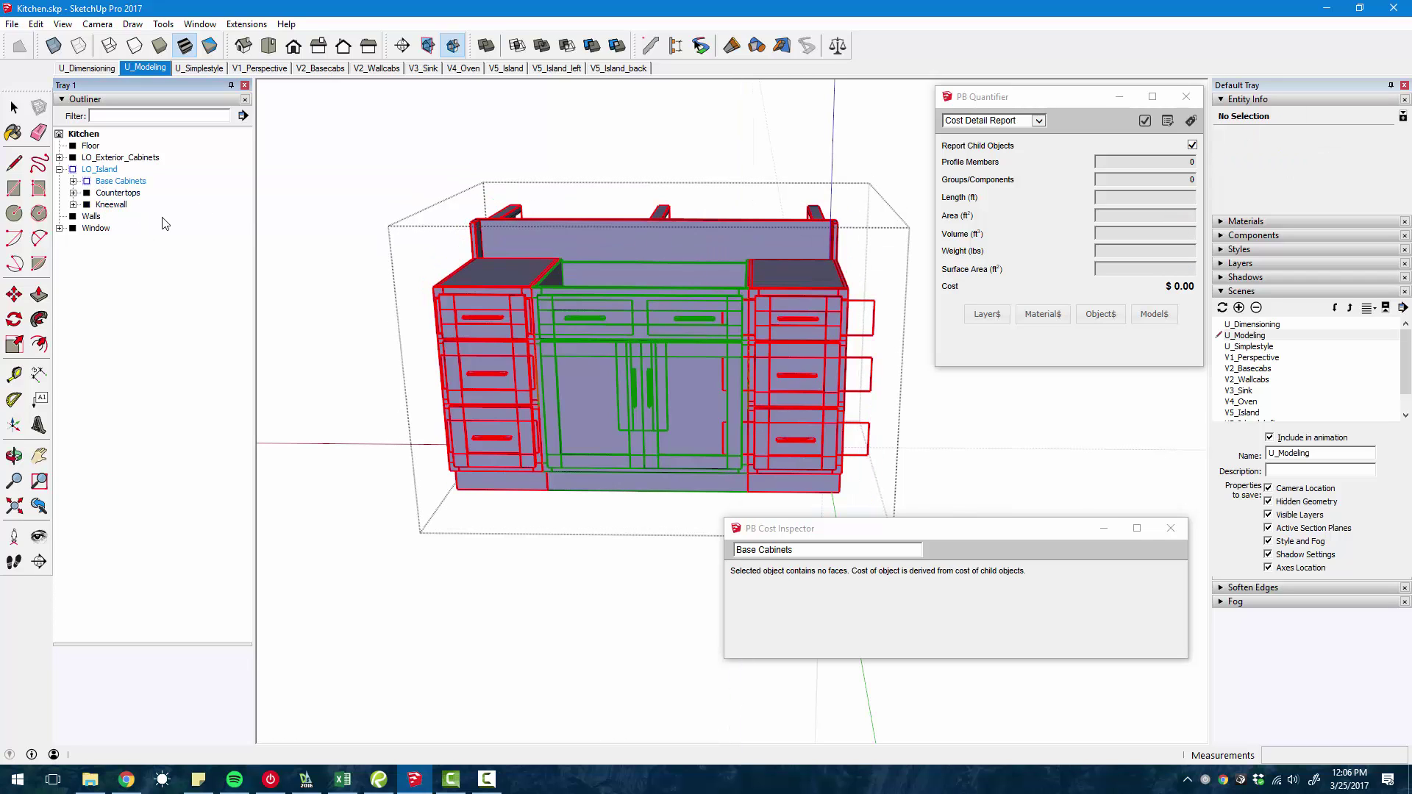
left_click(73, 180)
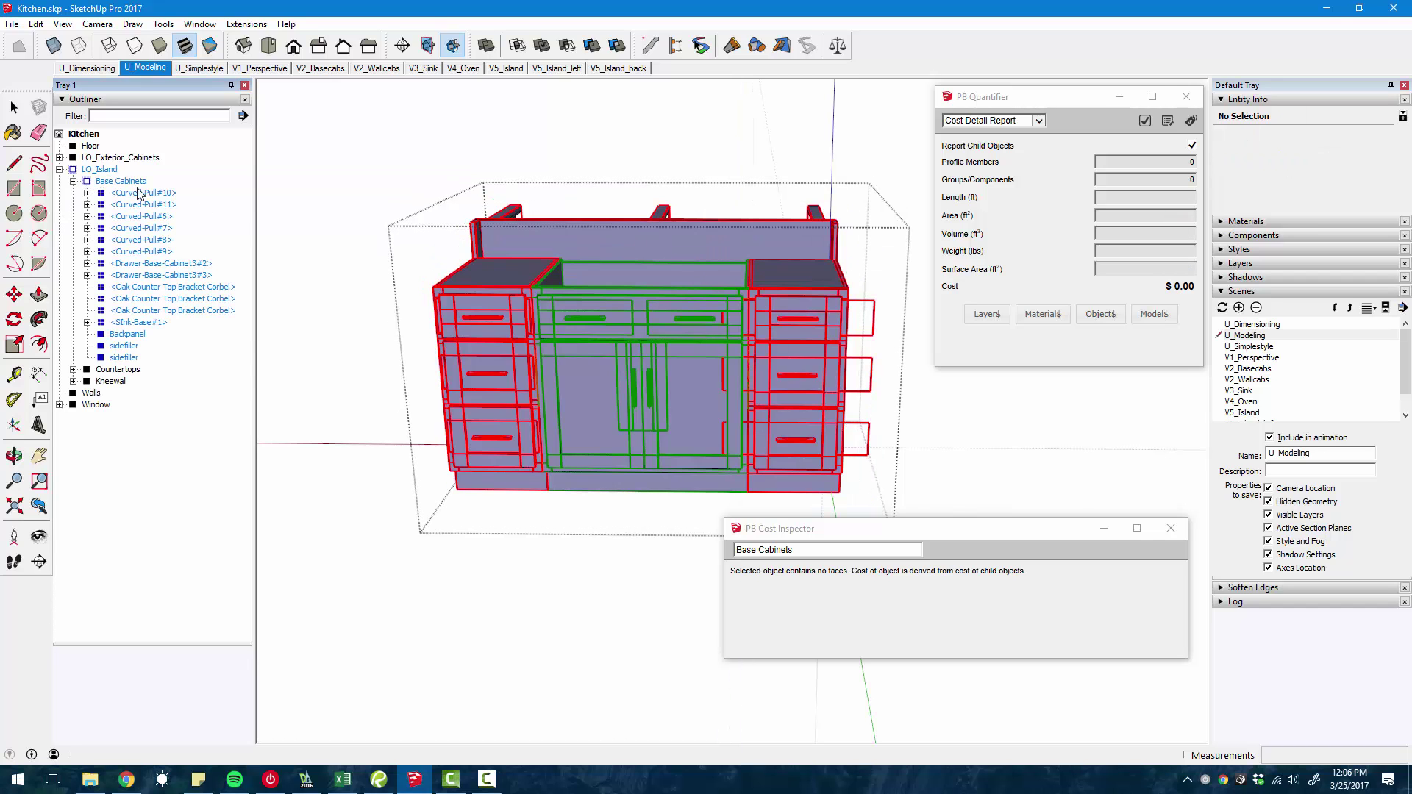
left_click(660, 356)
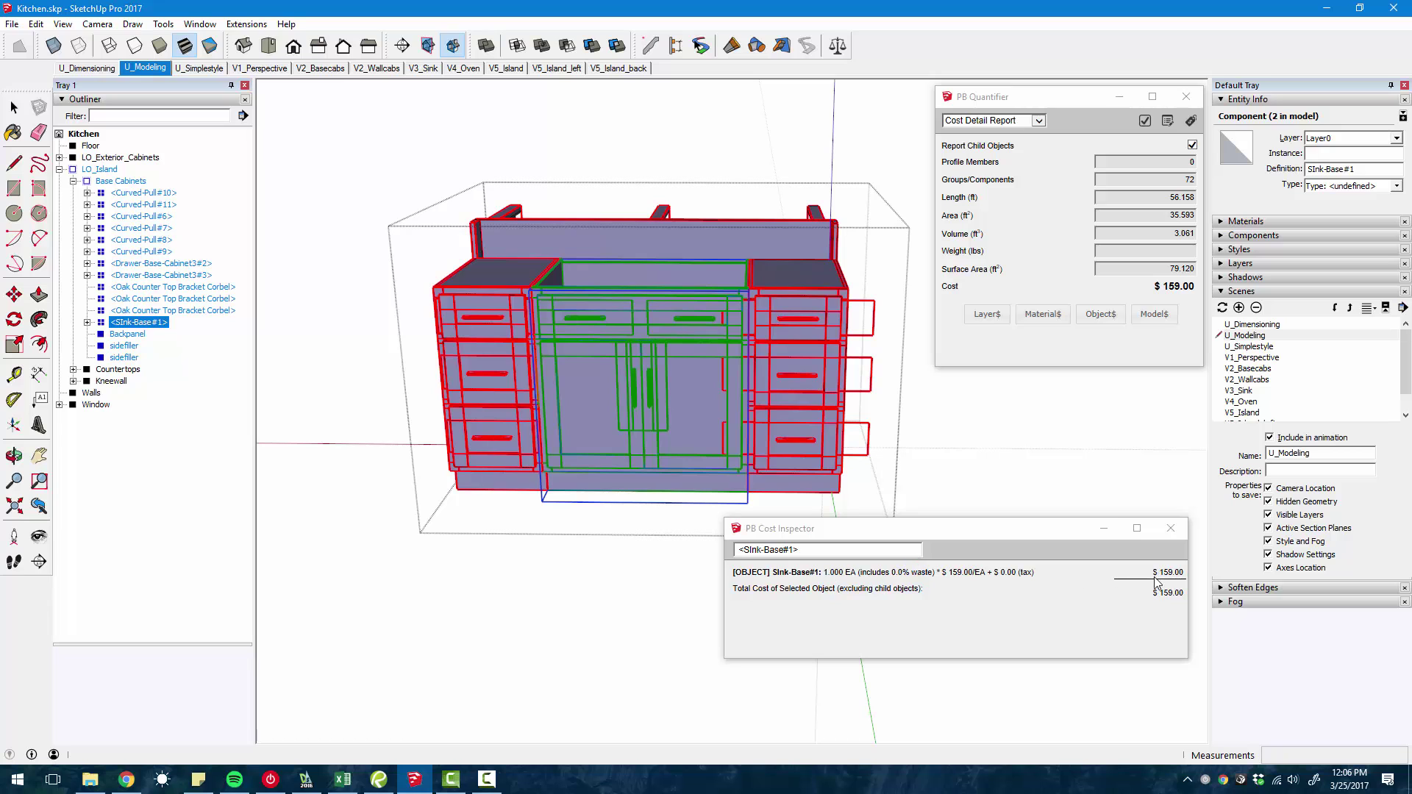
left_click(781, 361)
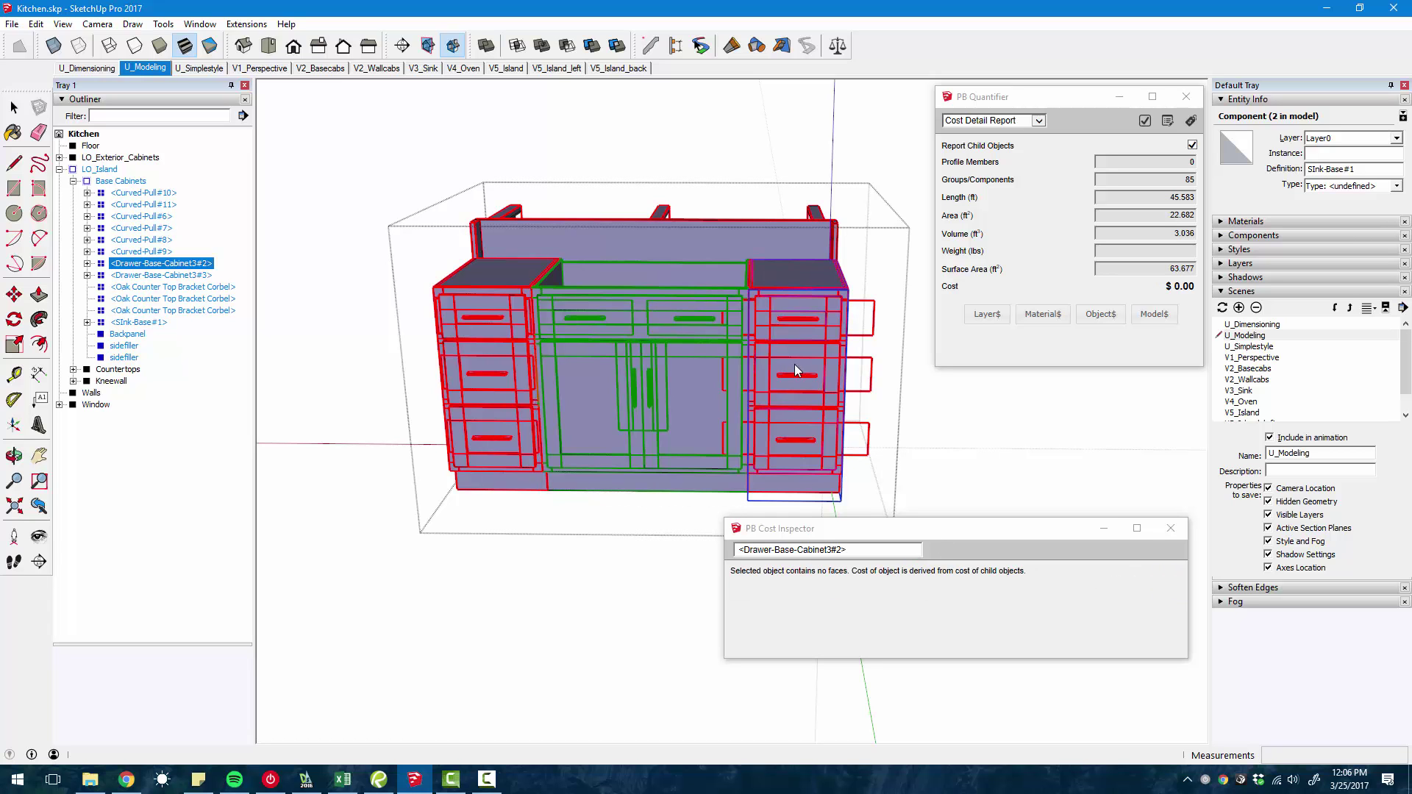
middle_click_drag(795, 366, 762, 367)
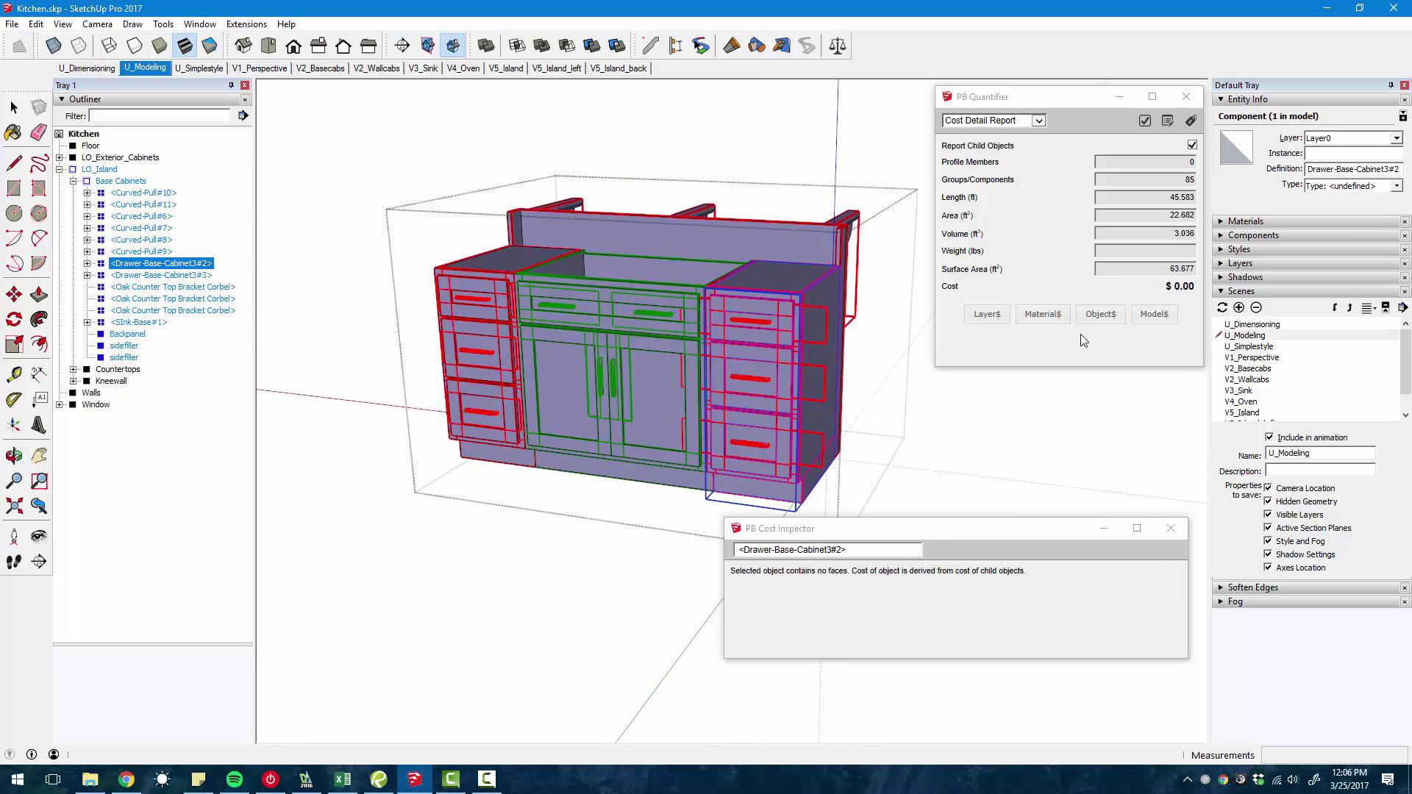
- Add a cost item with unit cost 150 per EA to Drawer-Base-Cabinet3#2
left_click(1111, 315)
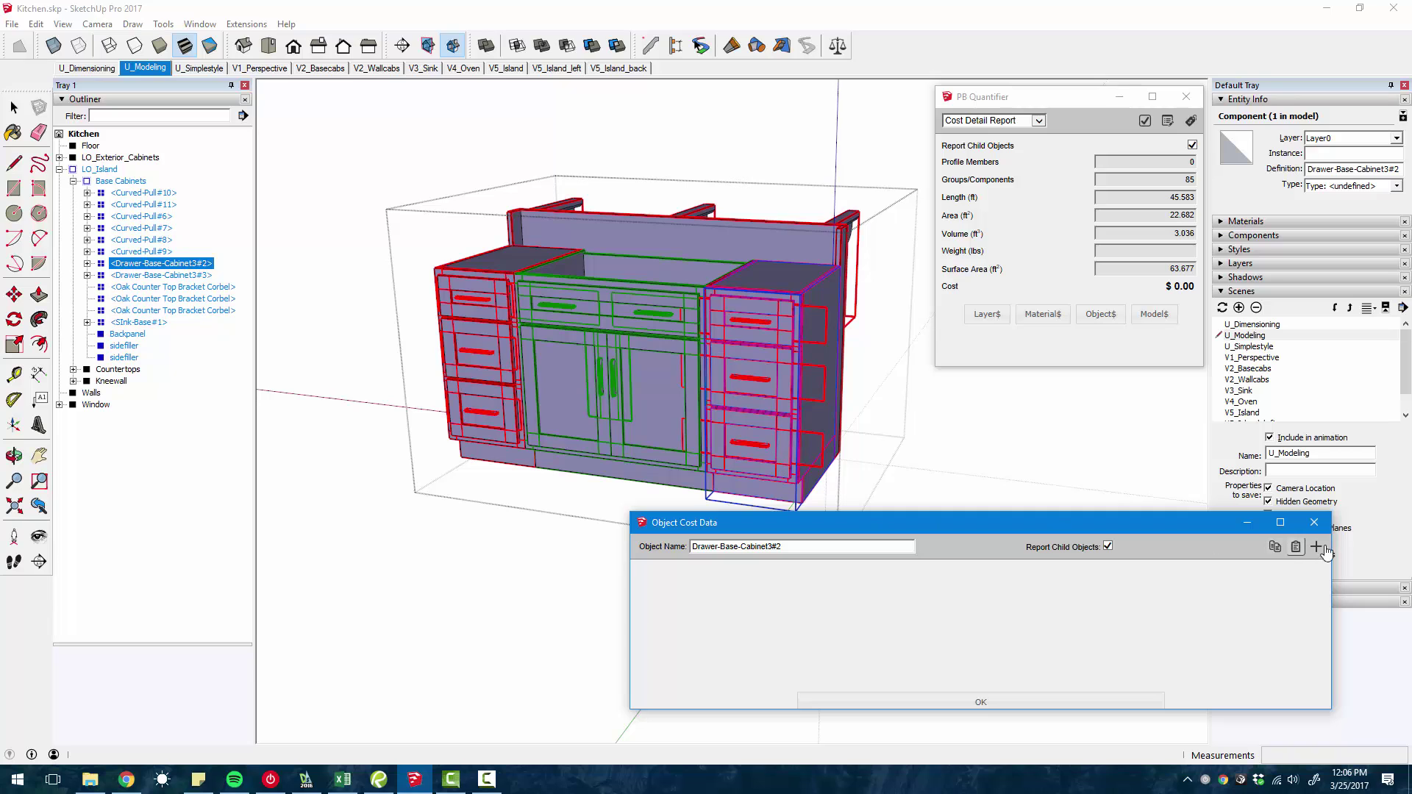
left_click(1315, 548)
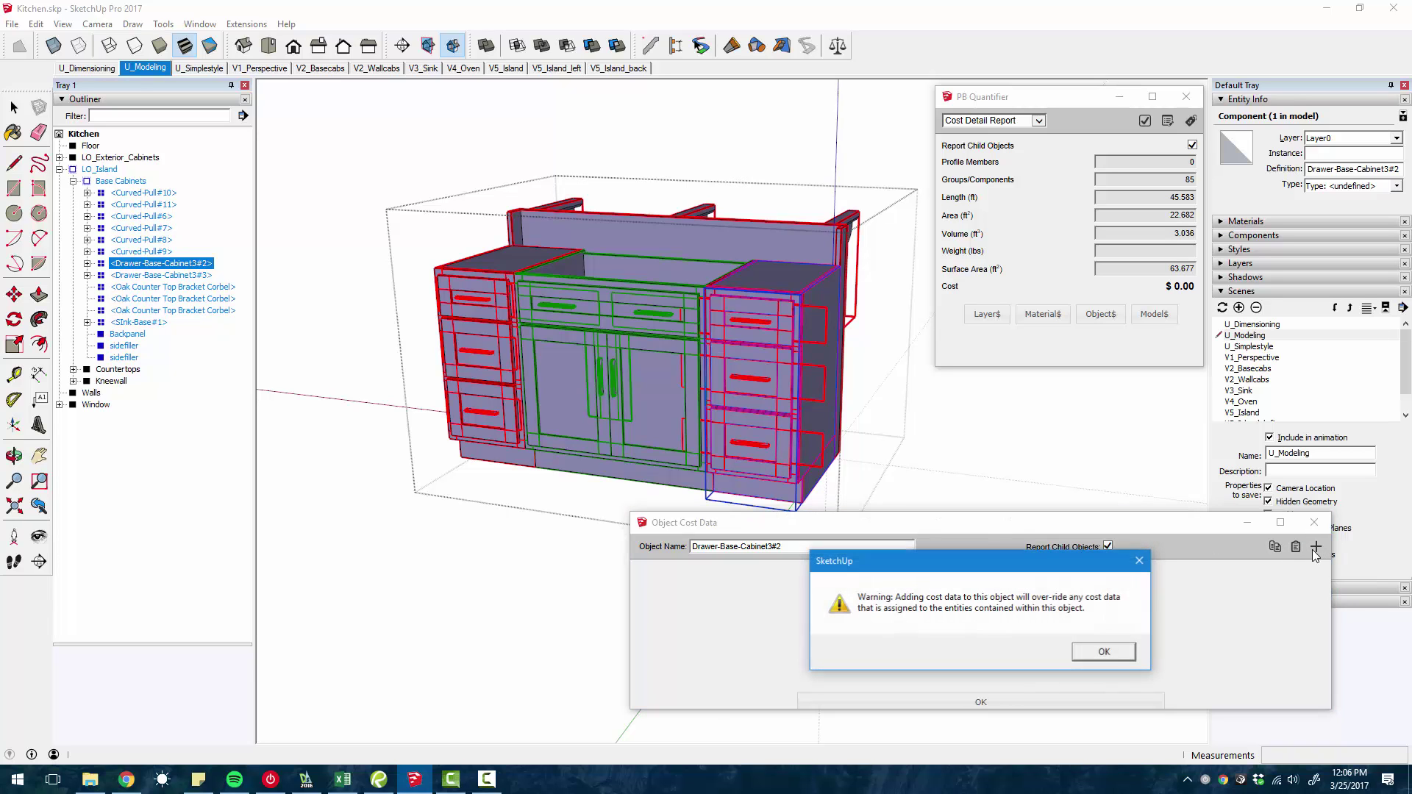
left_click(1104, 652)
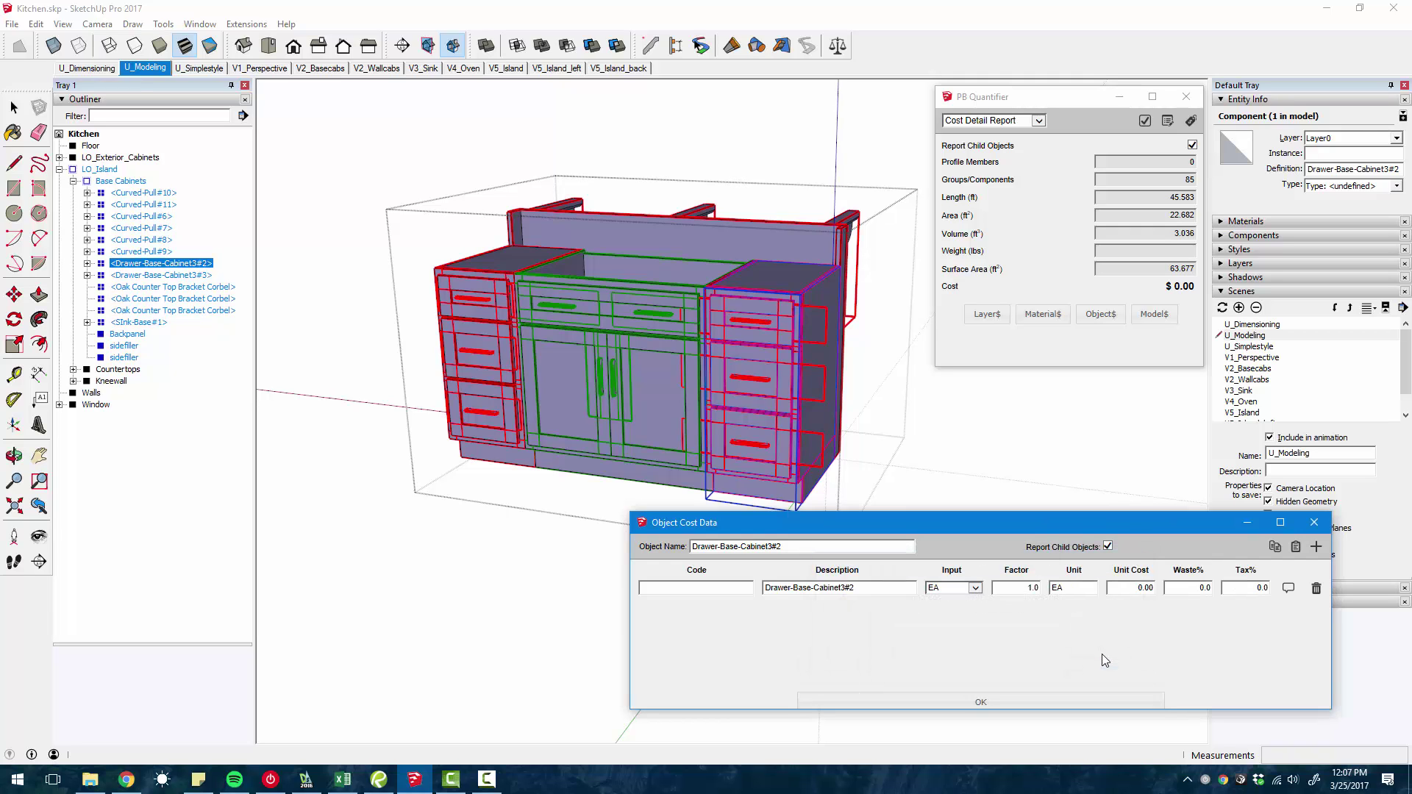
left_click(975, 589)
left_click(1136, 589)
type("150")
left_click(1040, 704)
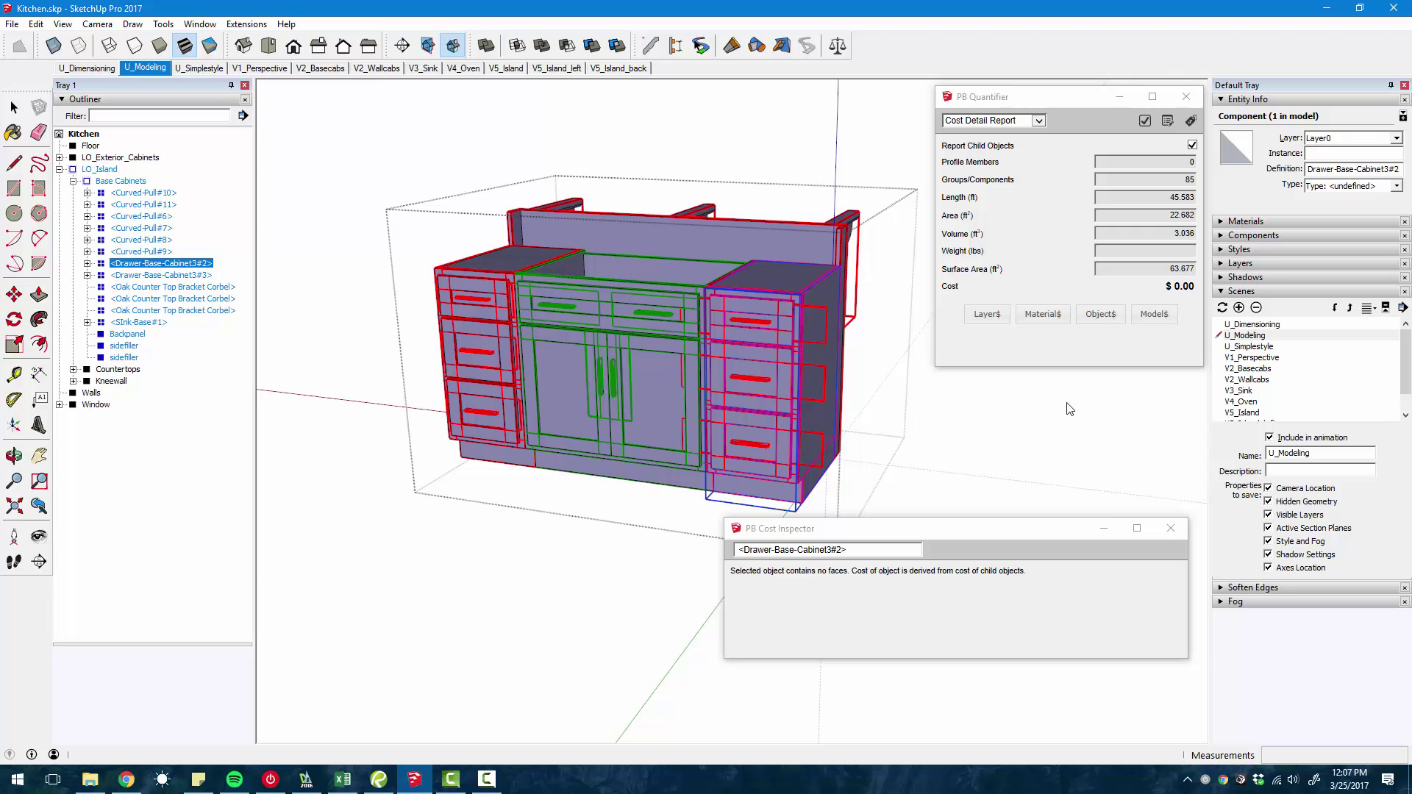
left_click(794, 386)
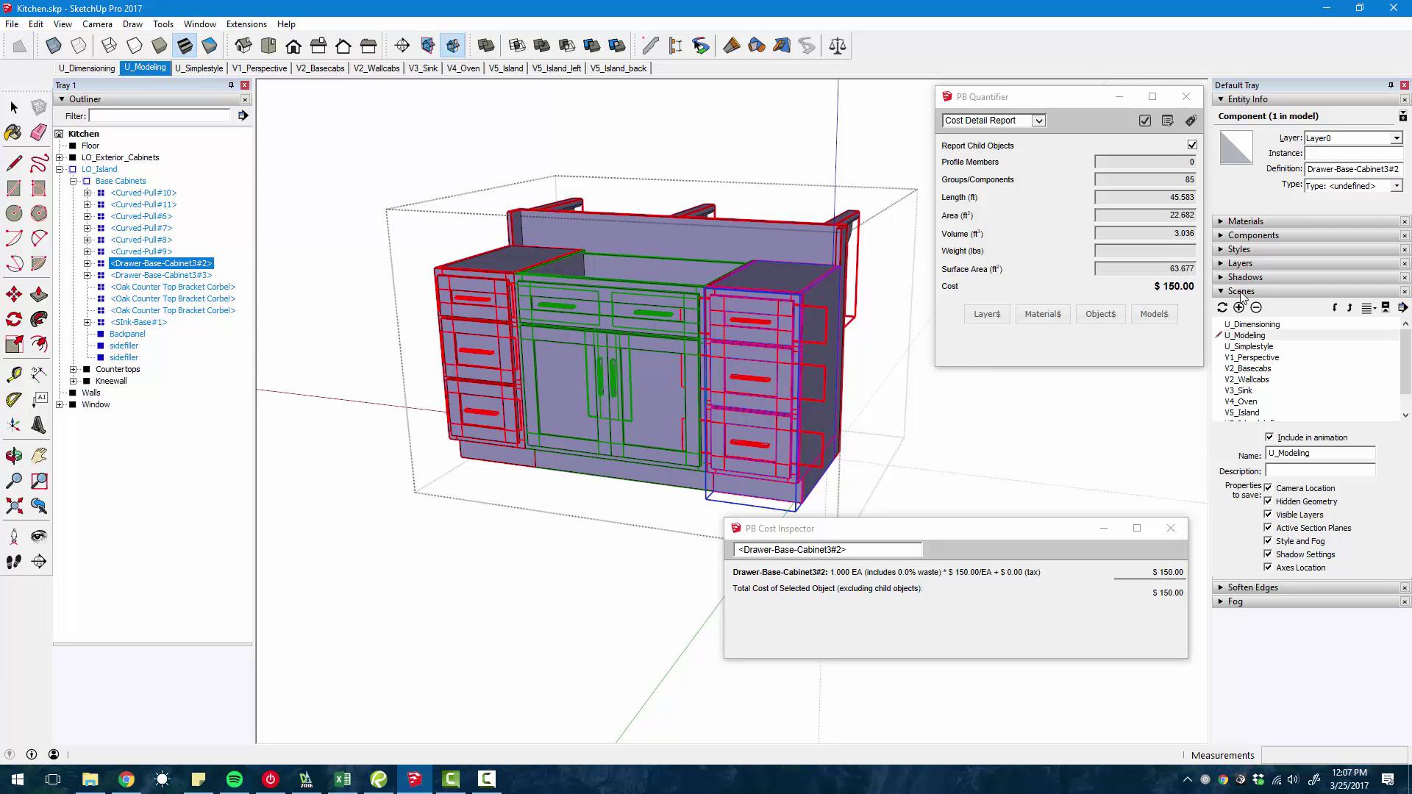
- Review the drawer cabinet's $150.00 cost with cost colour-coding from several angles
middle_click_drag(632, 380, 515, 409)
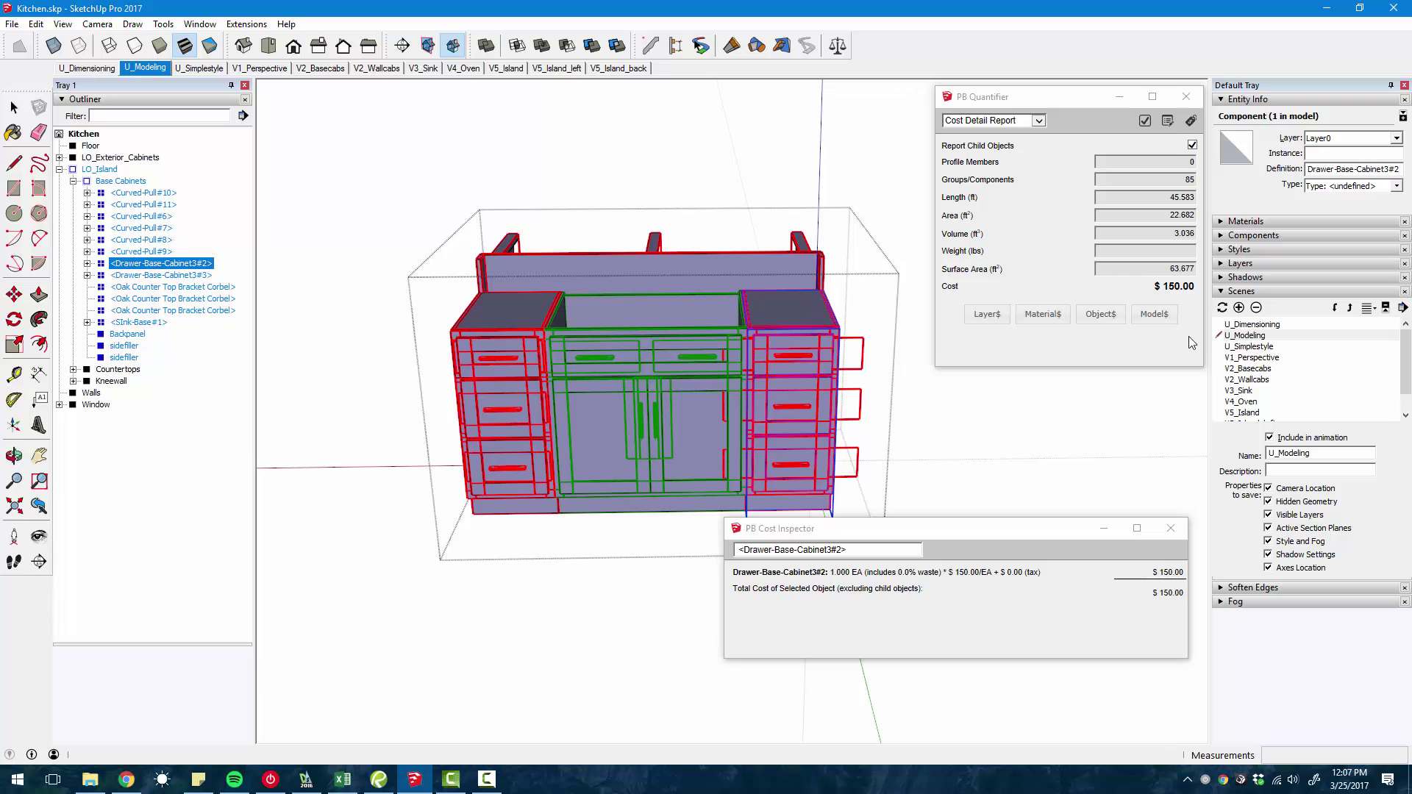
left_click(1170, 528)
left_click(1190, 120)
middle_click_drag(770, 409, 764, 465)
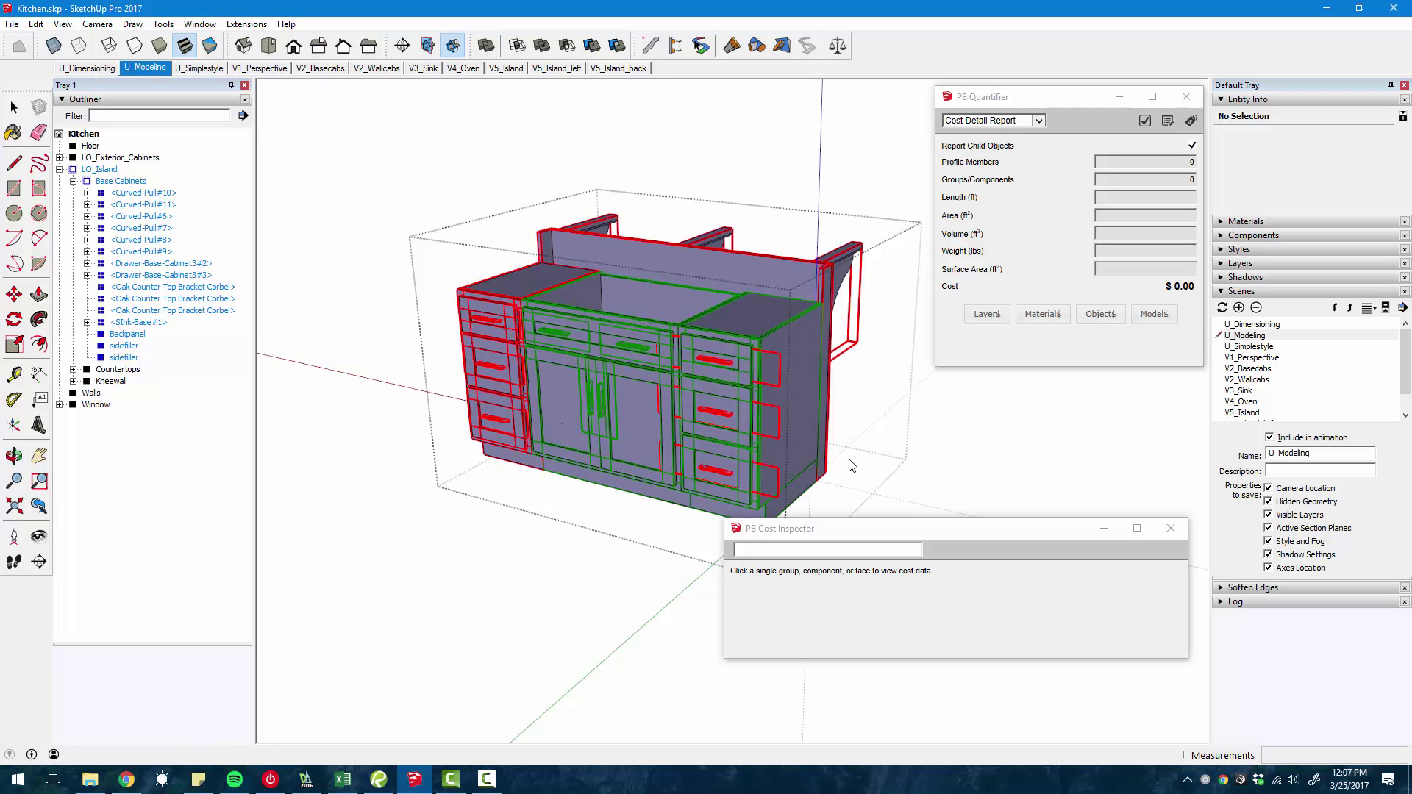
middle_click_drag(557, 379, 600, 388)
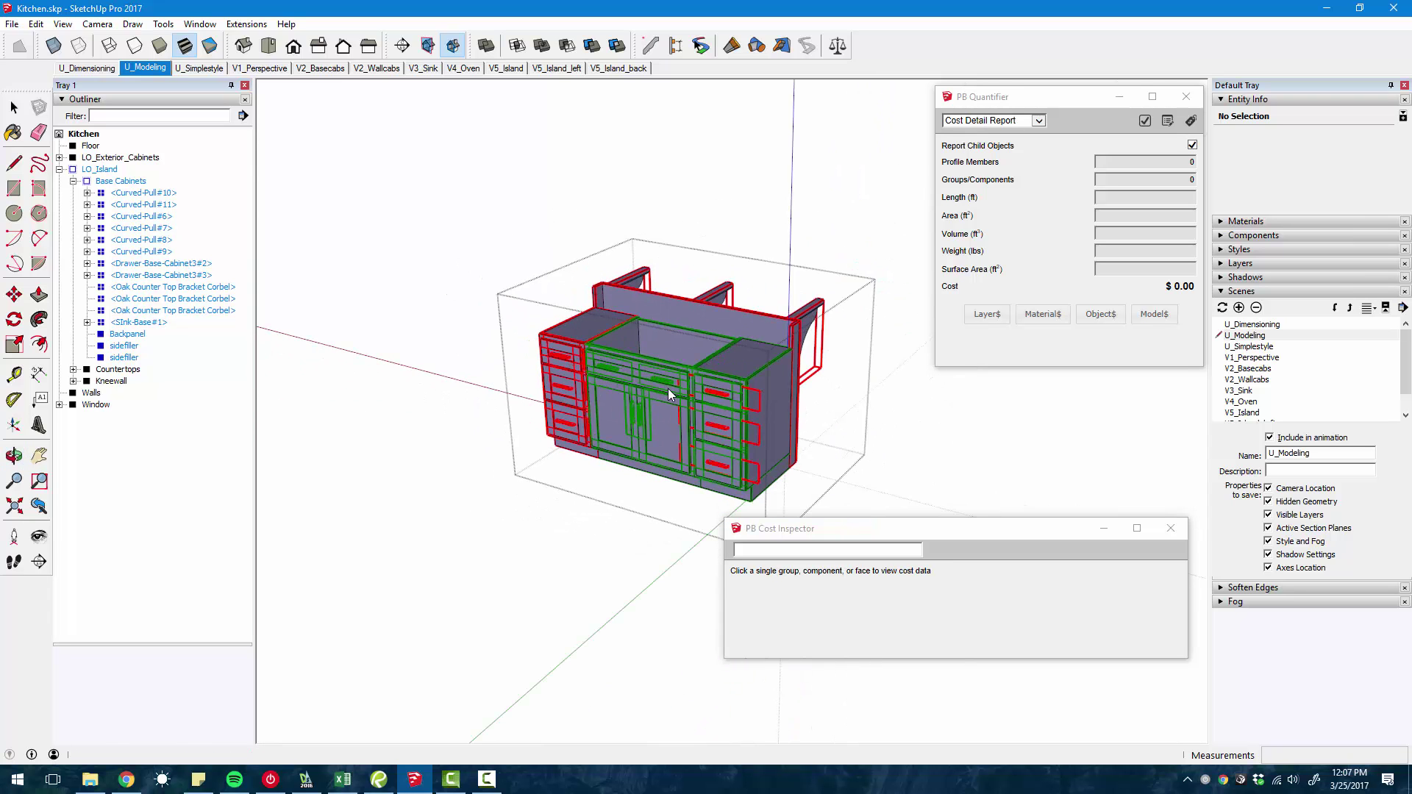
- Close PB Cost Inspector, exit the island group and orbit the full textured kitchen
left_click(1162, 533)
left_click(1163, 532)
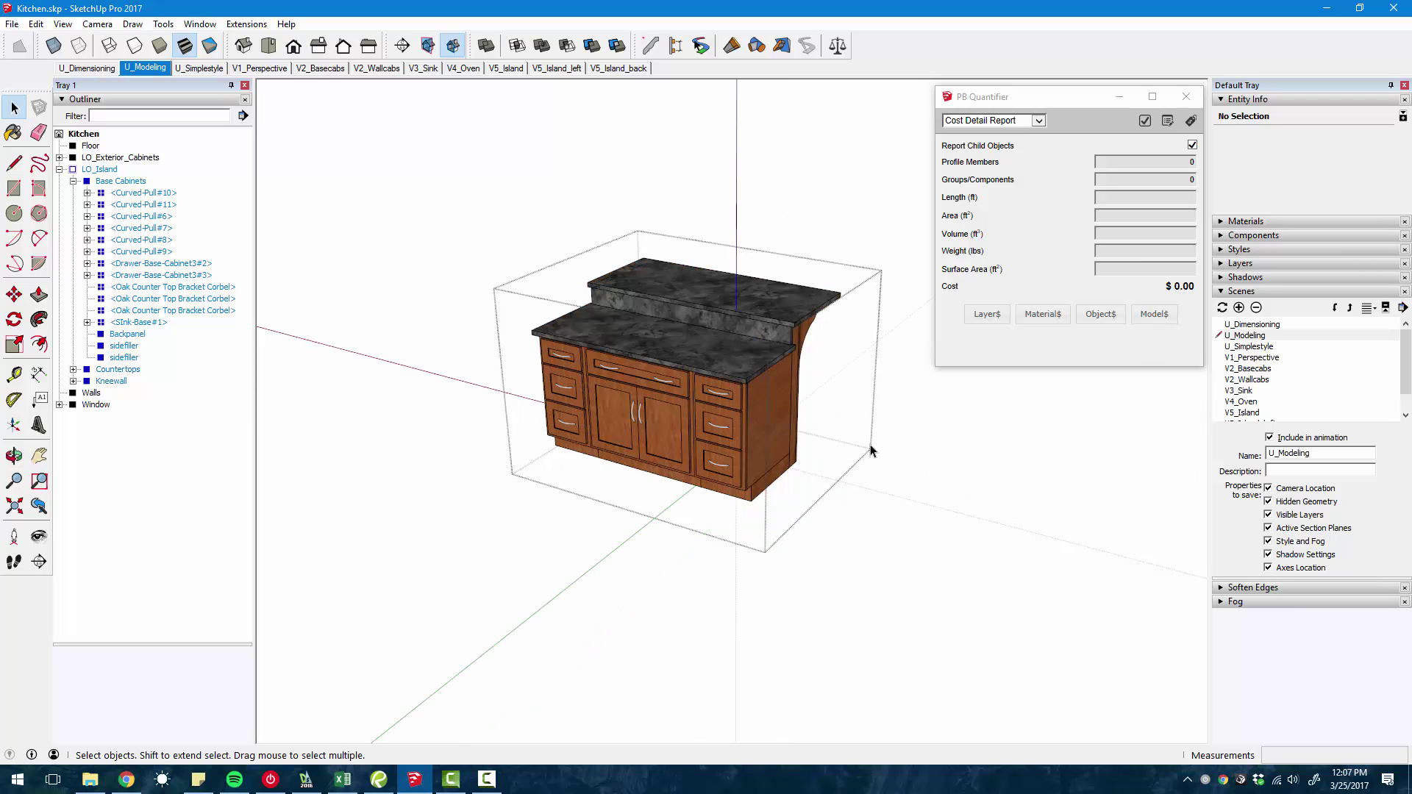
left_click(922, 478)
middle_click_drag(923, 479, 741, 430)
- Select the island group, bring forward the Profile Builder 2, PB Assembler and PB Quantifier panels, nudging Quantifier left
left_click(741, 430)
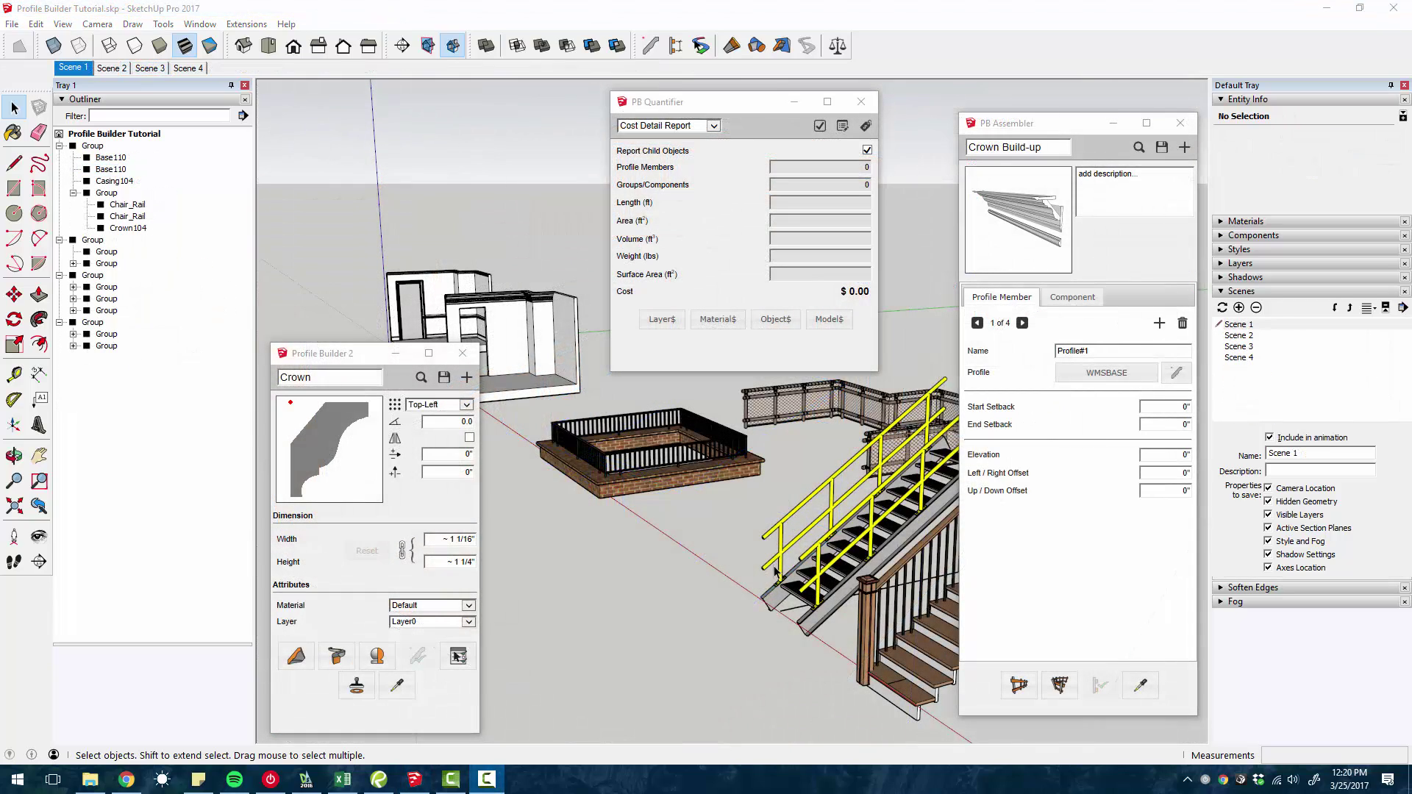
left_click(333, 354)
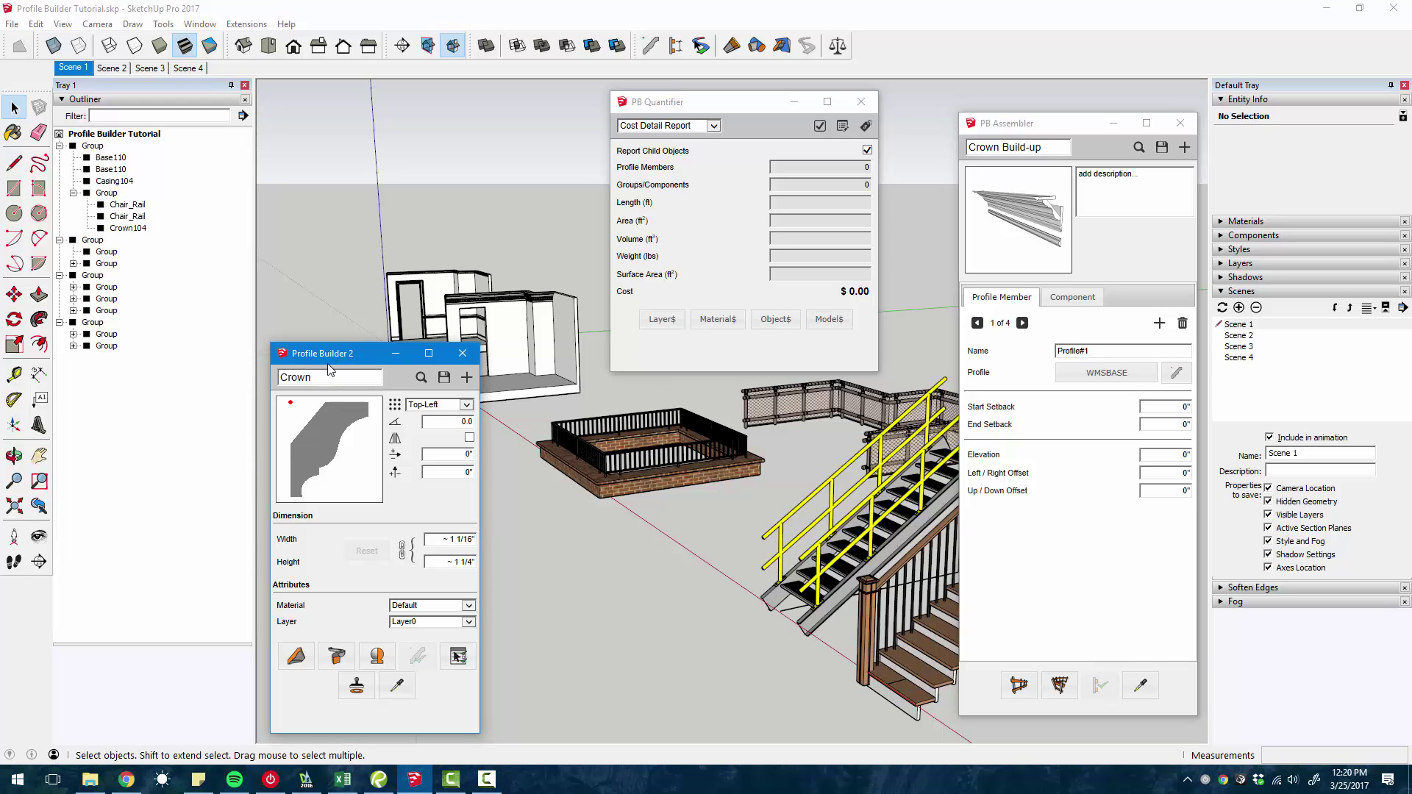
left_click(991, 126)
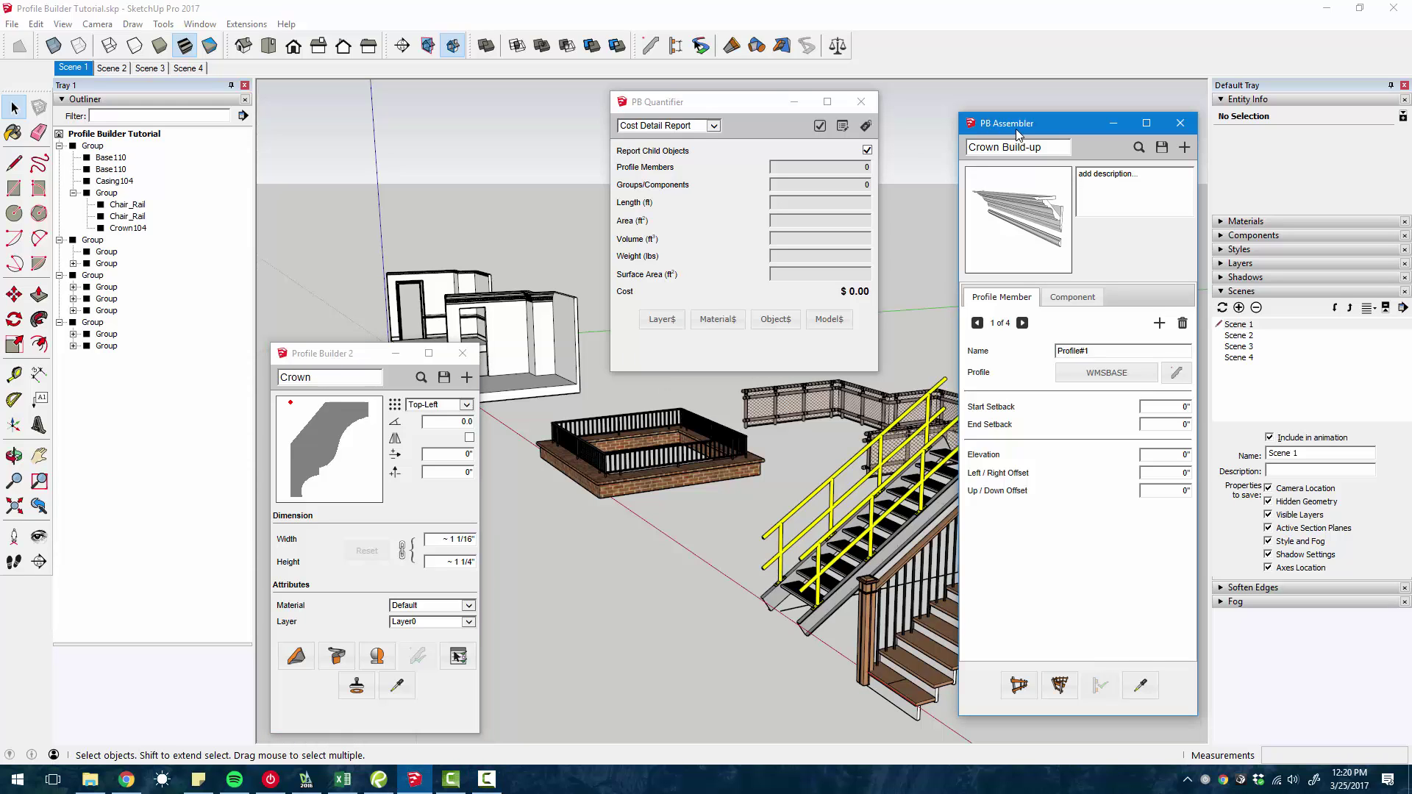
left_click(691, 105)
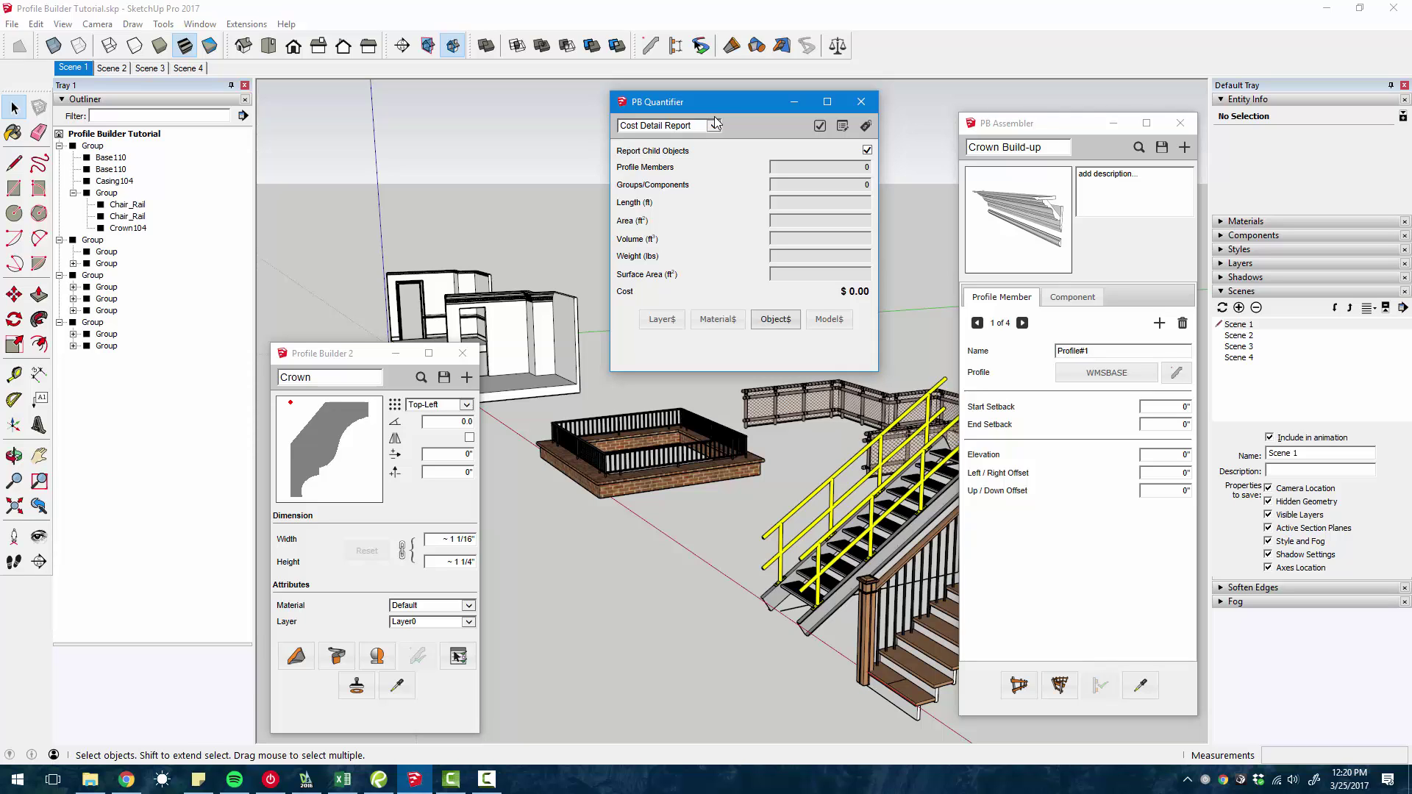
left_click_drag(721, 106, 762, 108)
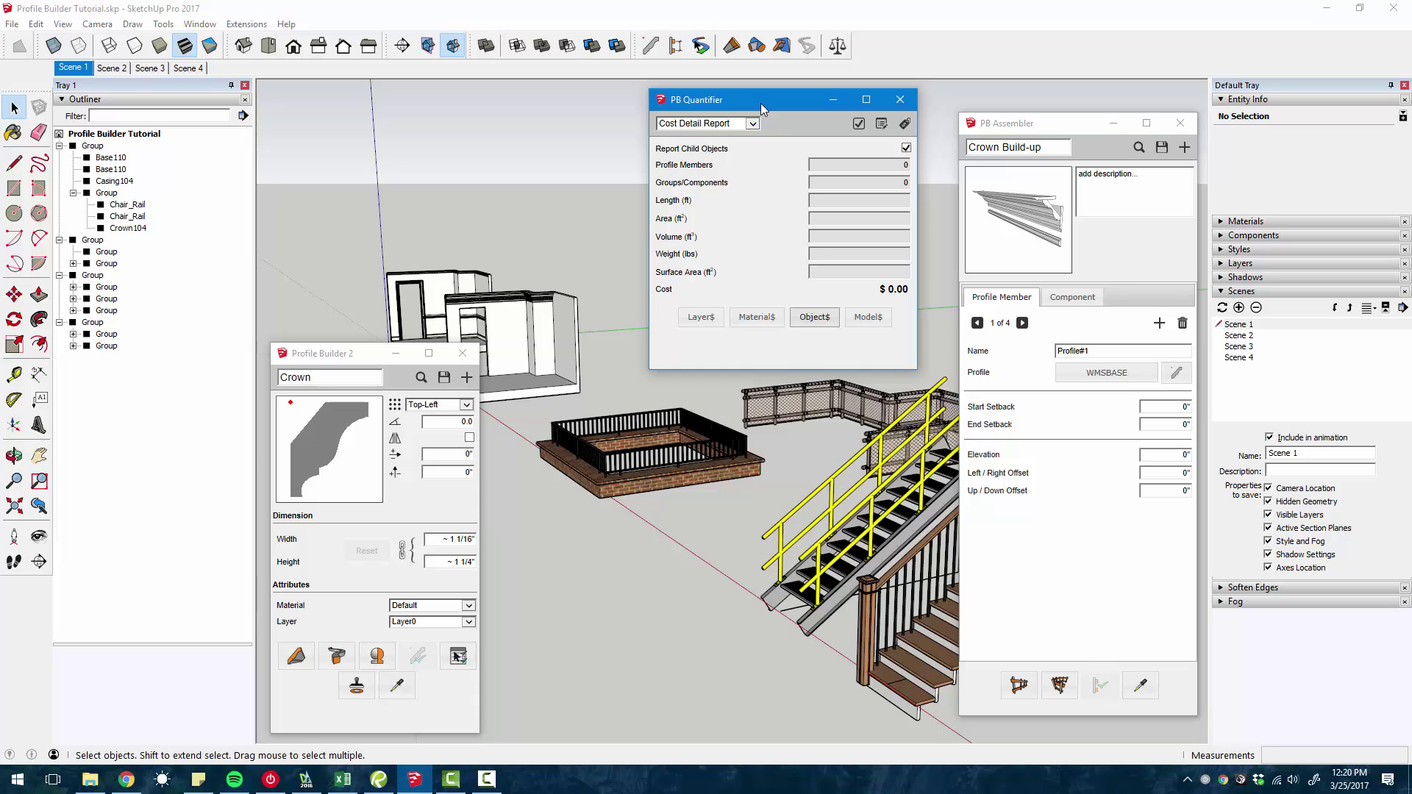